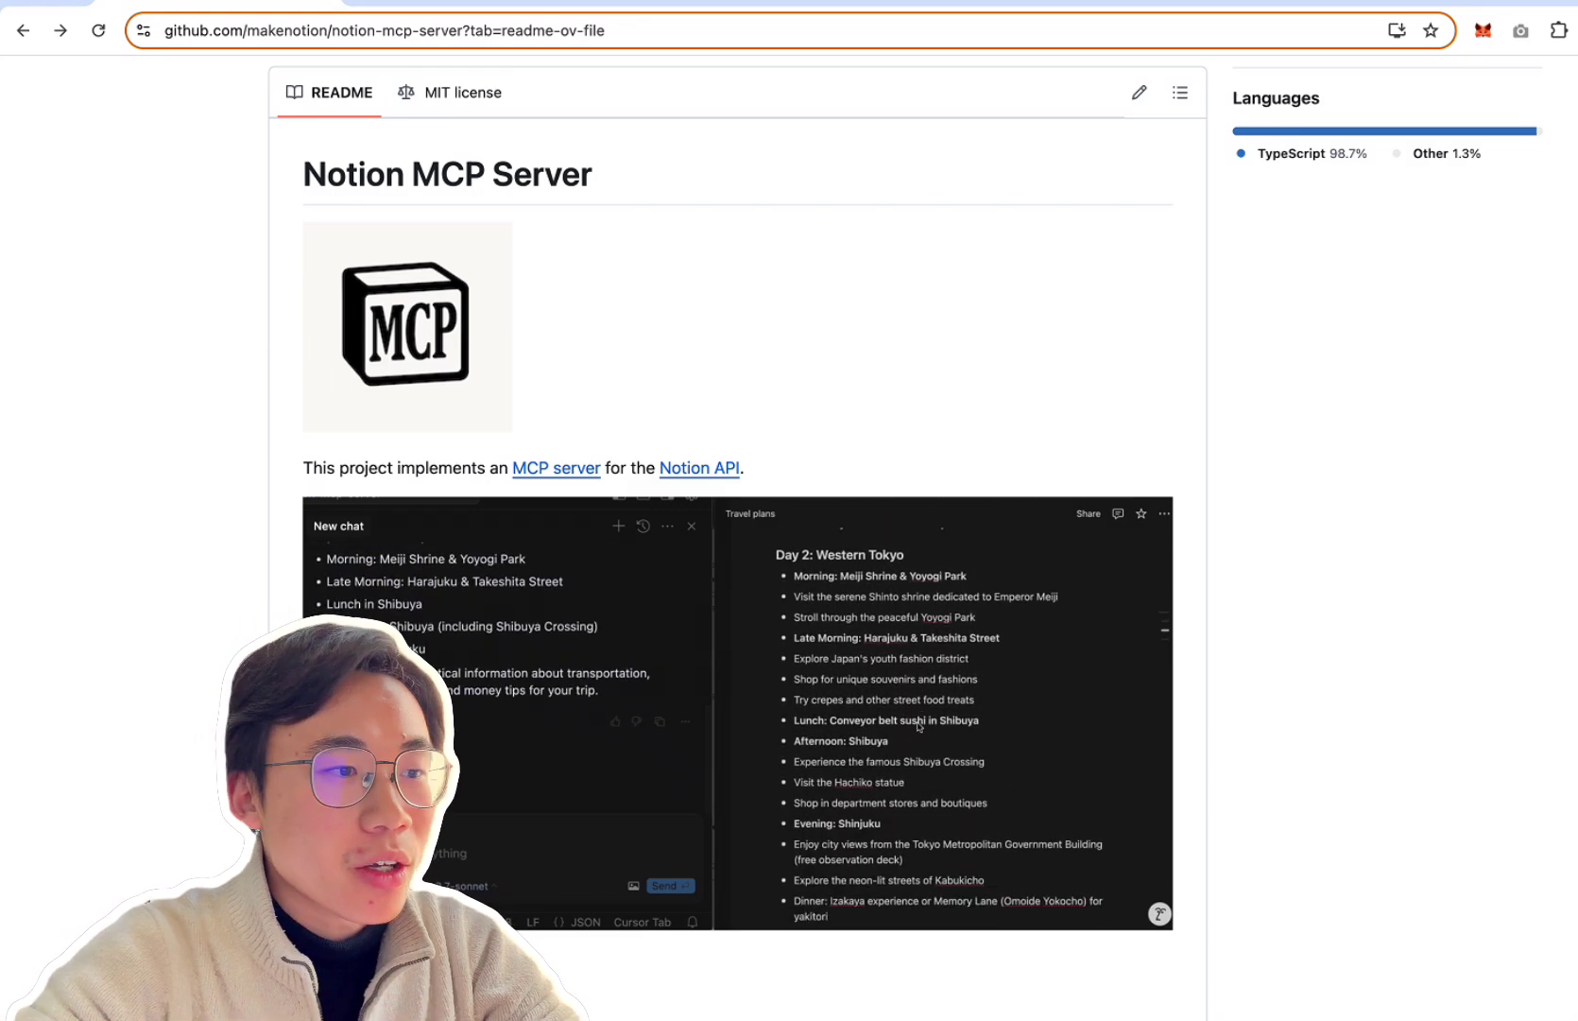
Step: View the top of the notion-mcp-server repository page and switch to the Cursor chat beside the Spanish Notes page in Notion
scroll(918, 726, up, 9)
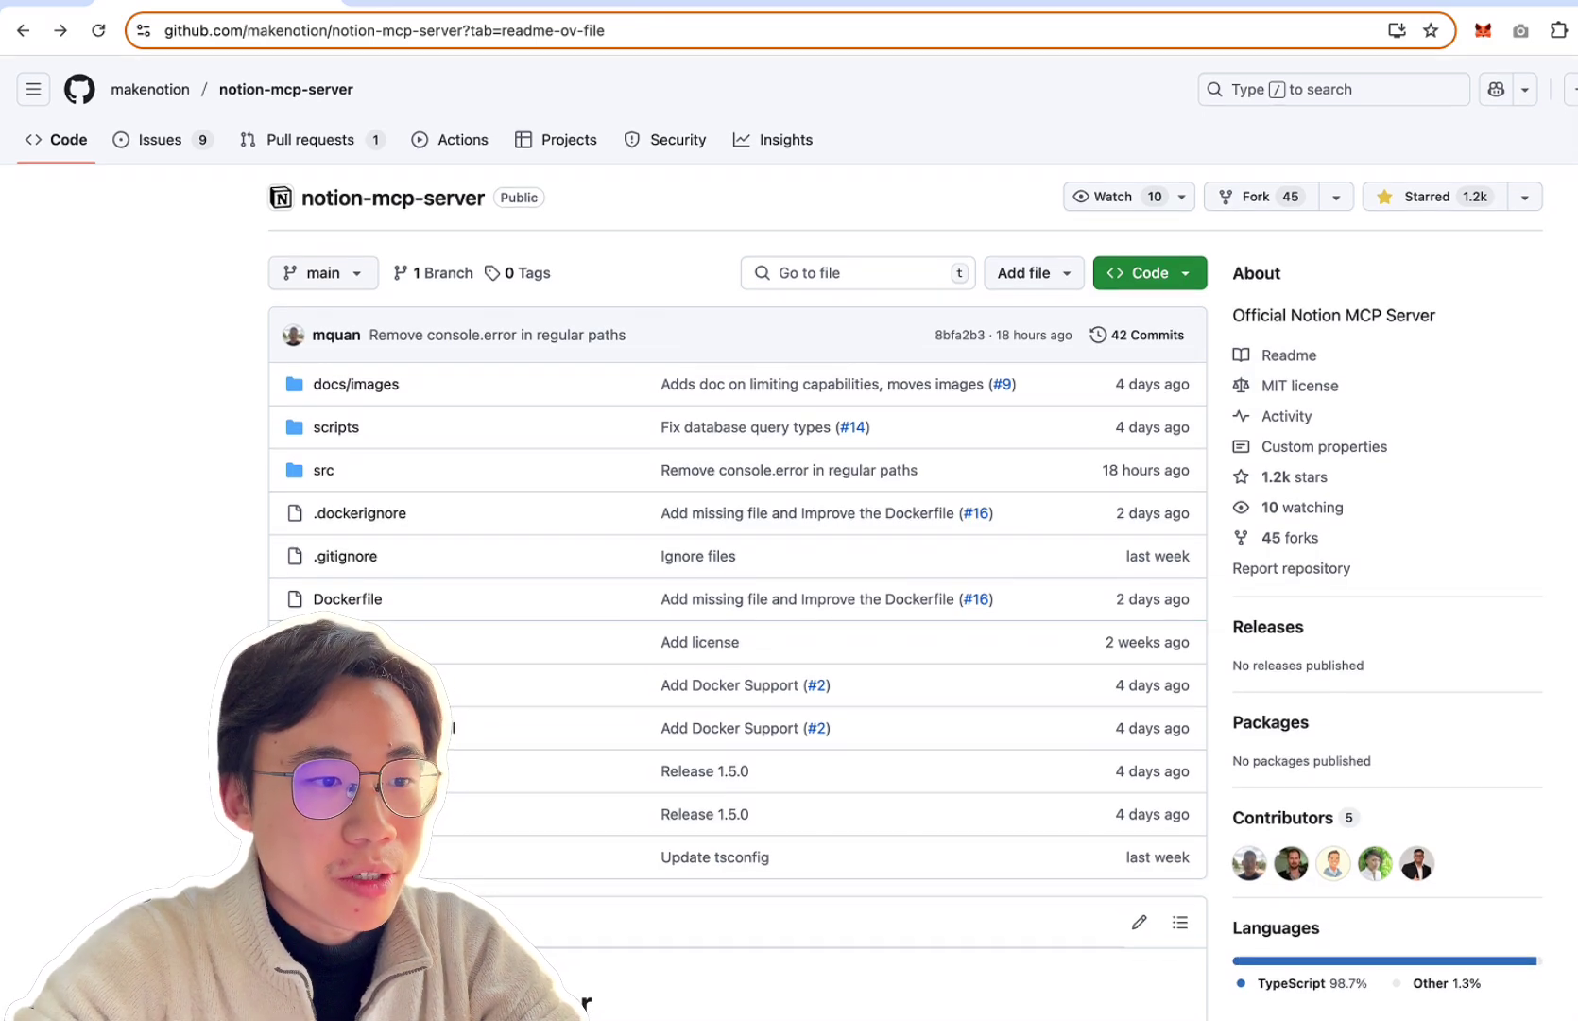
key(ctrl+Right)
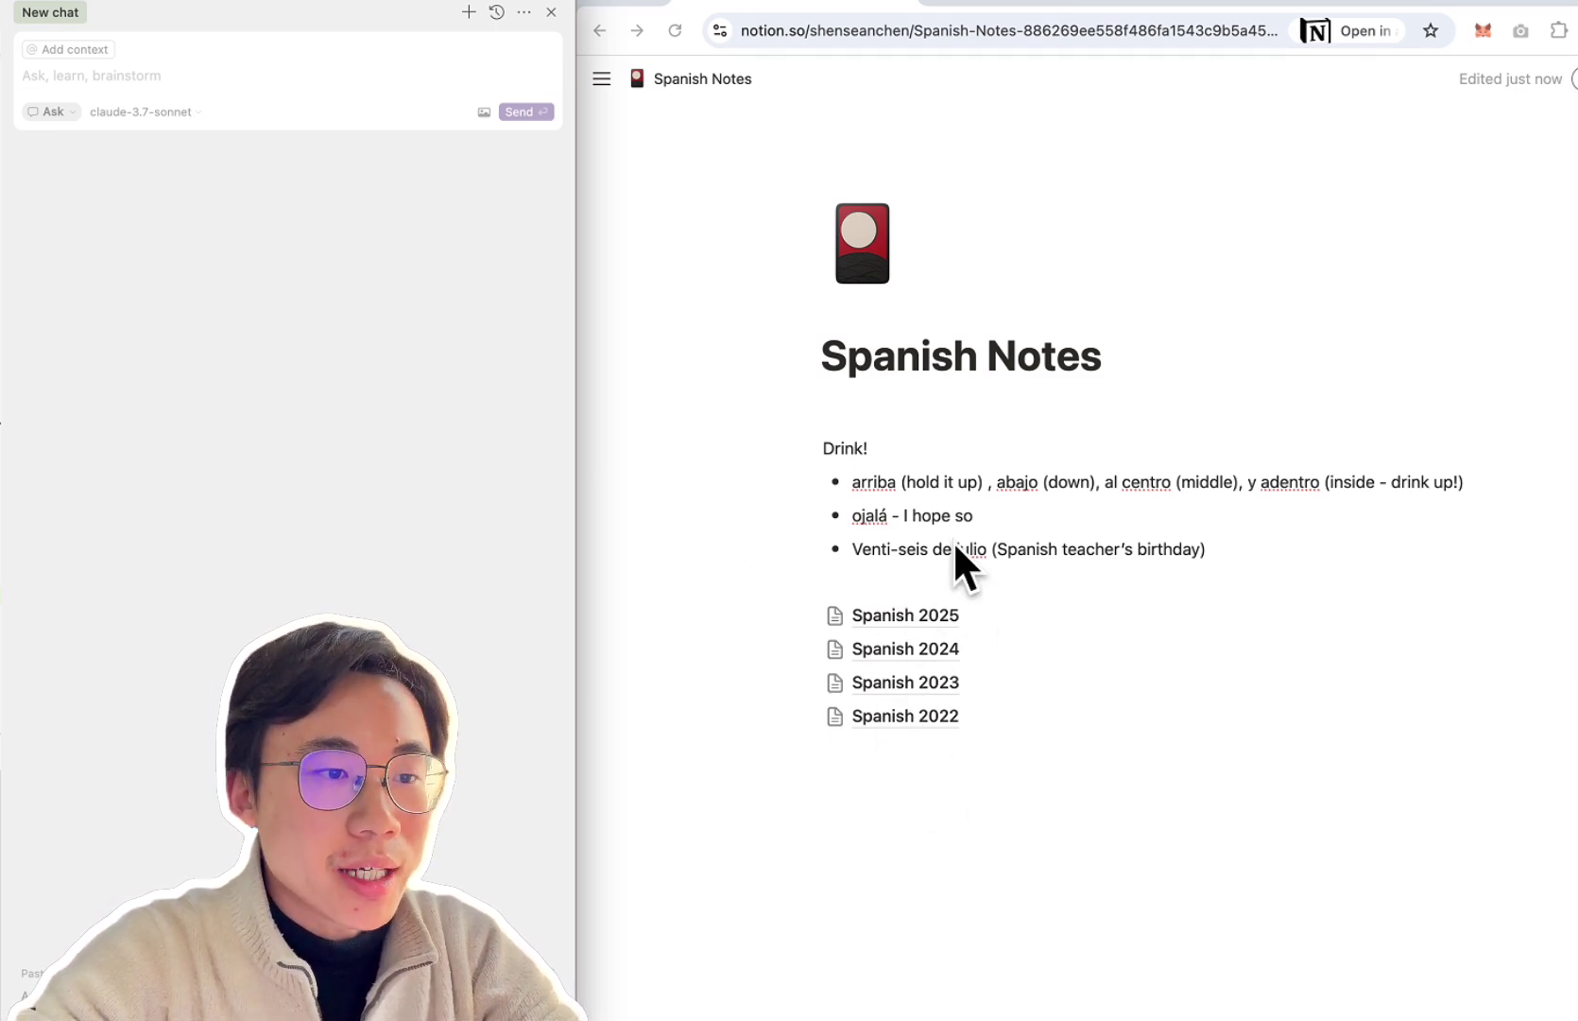
Step: Look through the dated entries and grammar tables on the Spanish 2025 subpage and return to the Spanish Notes page
click(898, 619)
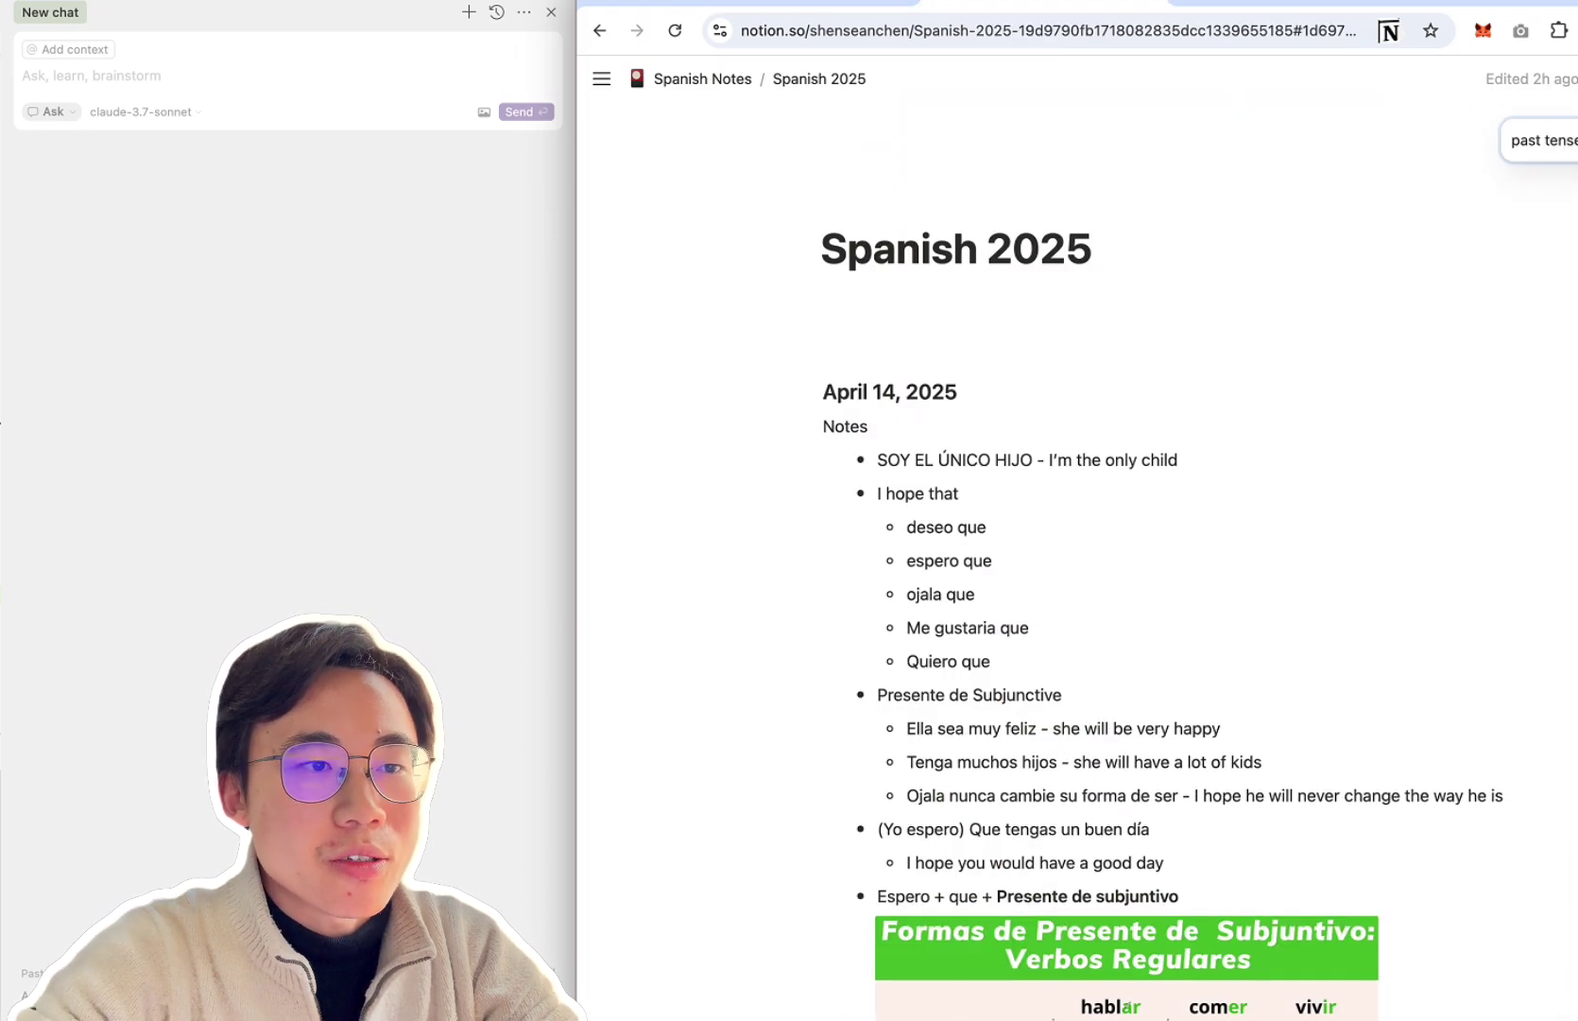
scroll(774, 764, down, 20)
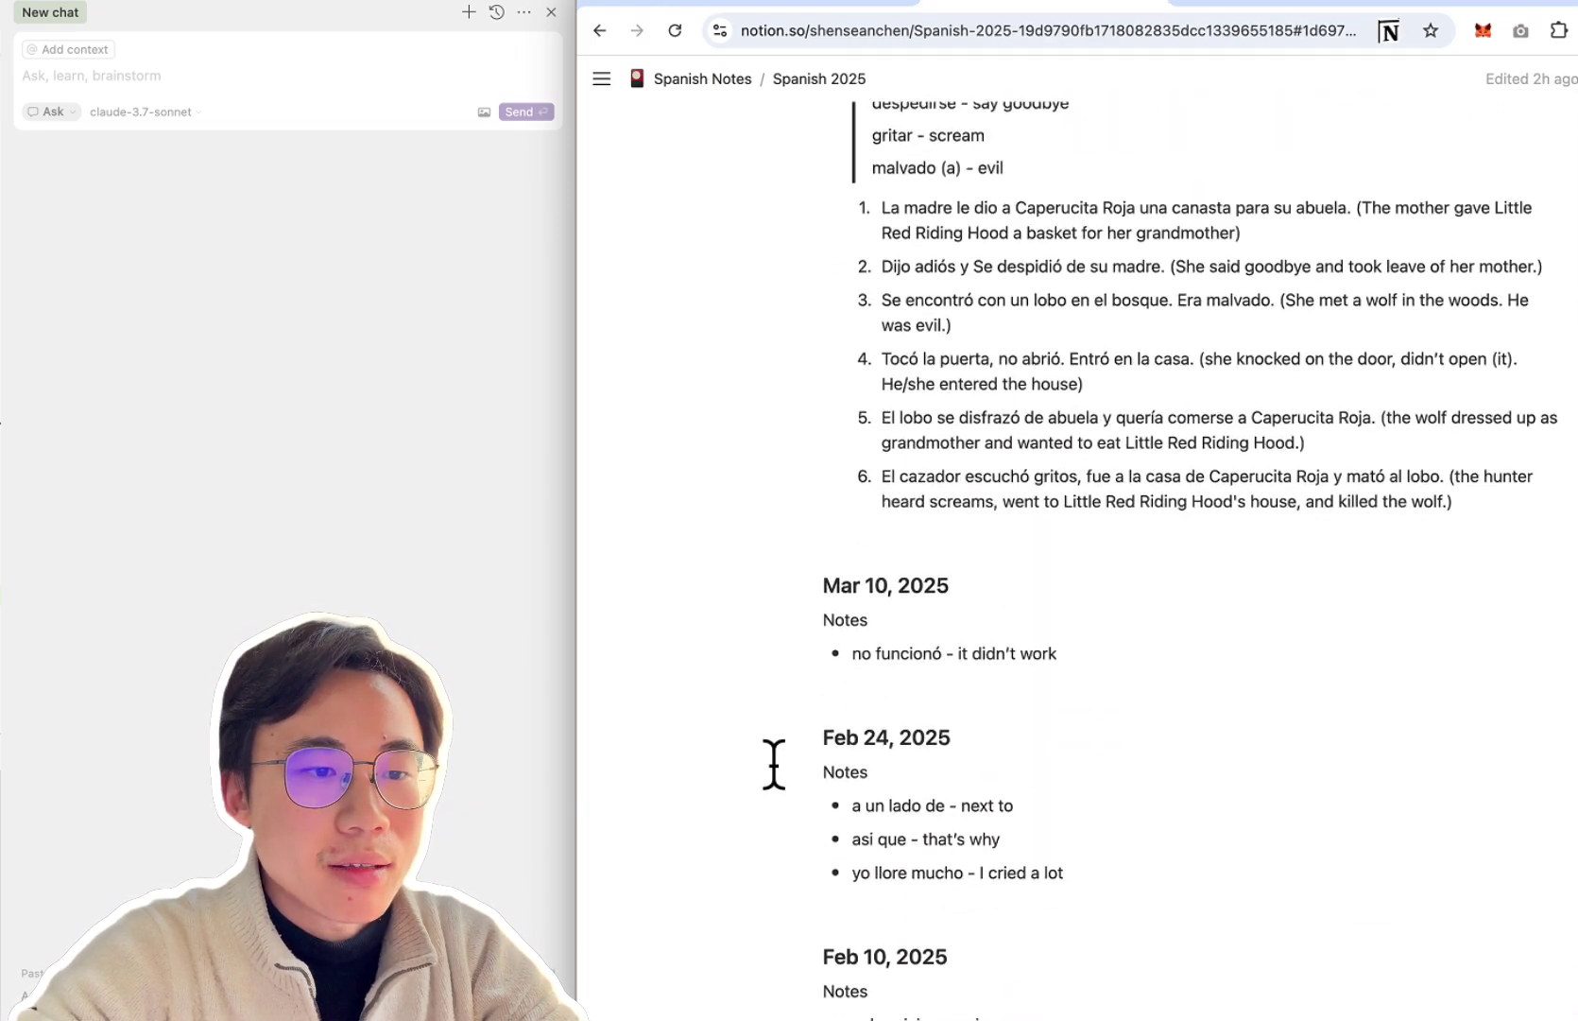
scroll(774, 764, down, 20)
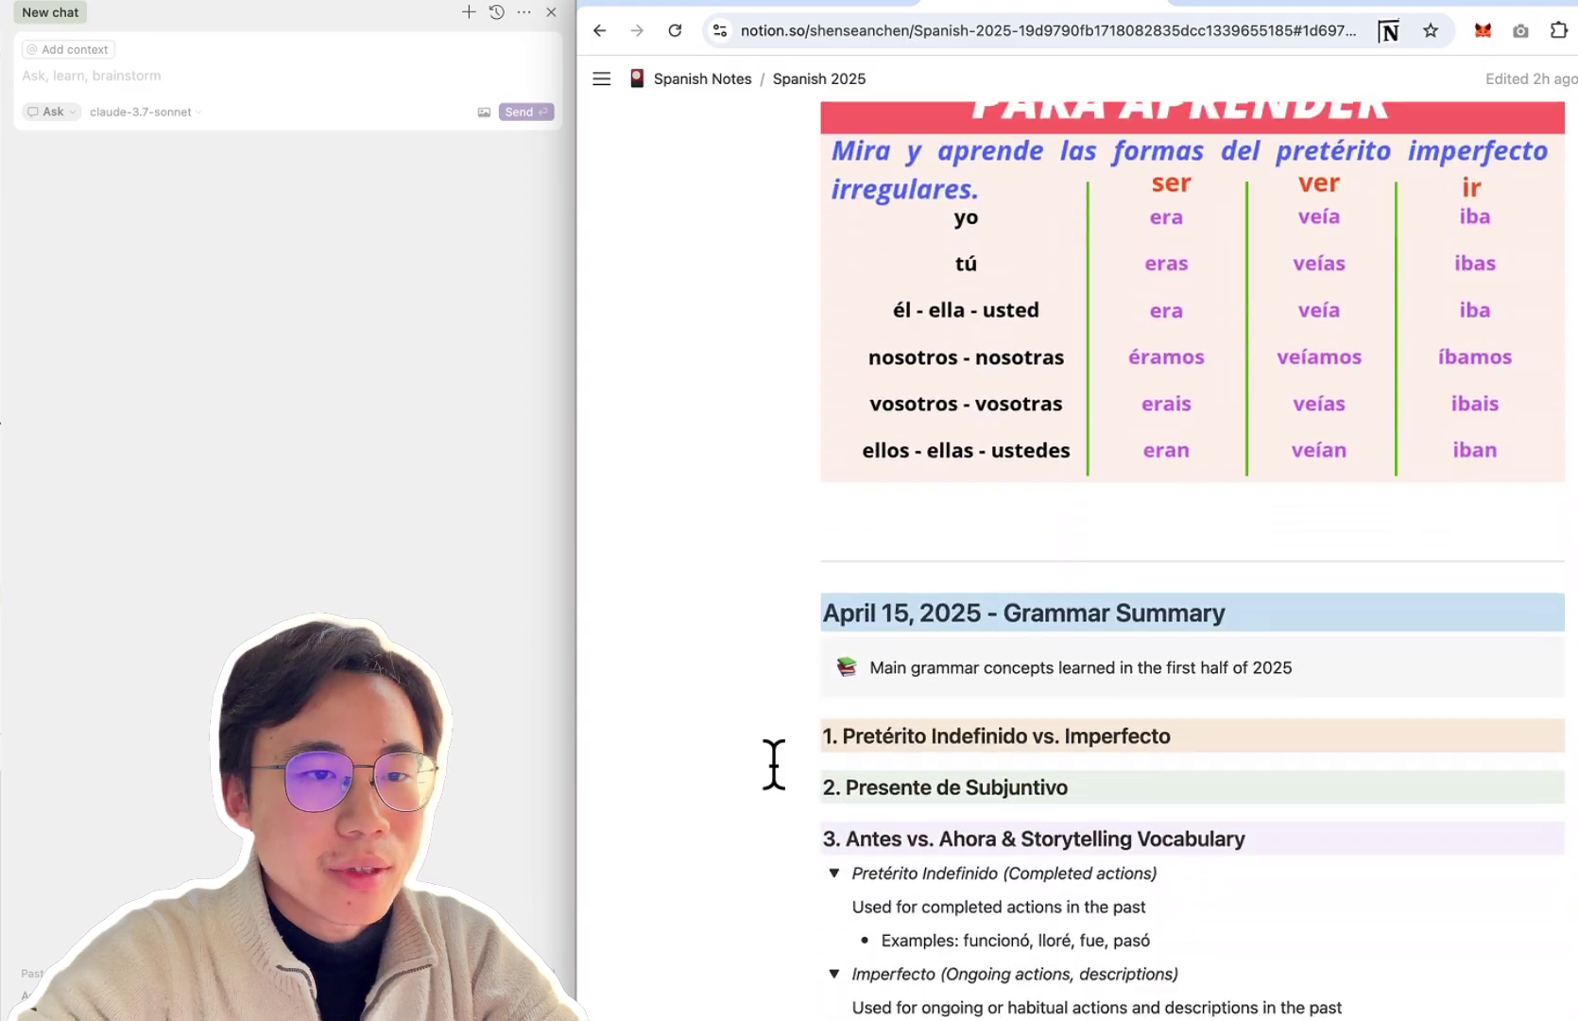
scroll(774, 763, up, 15)
scroll(774, 764, up, 20)
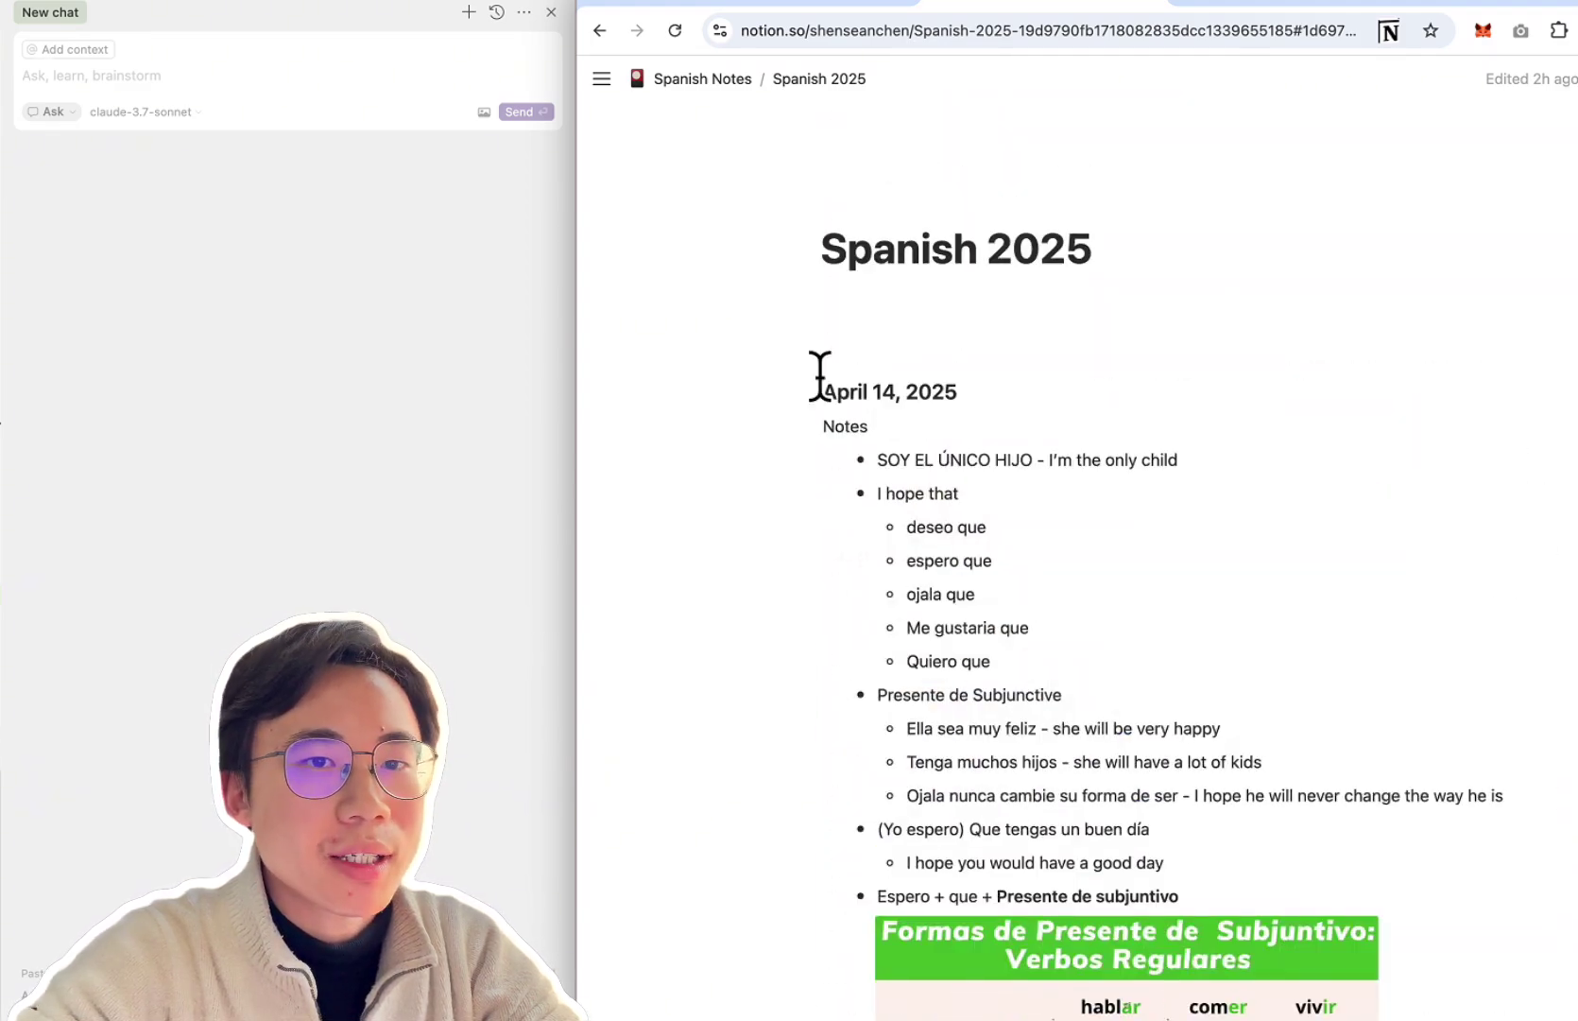
click(702, 78)
Step: Set the Cursor chat to Agent mode and ask "What is currently on my Notion?"
click(224, 96)
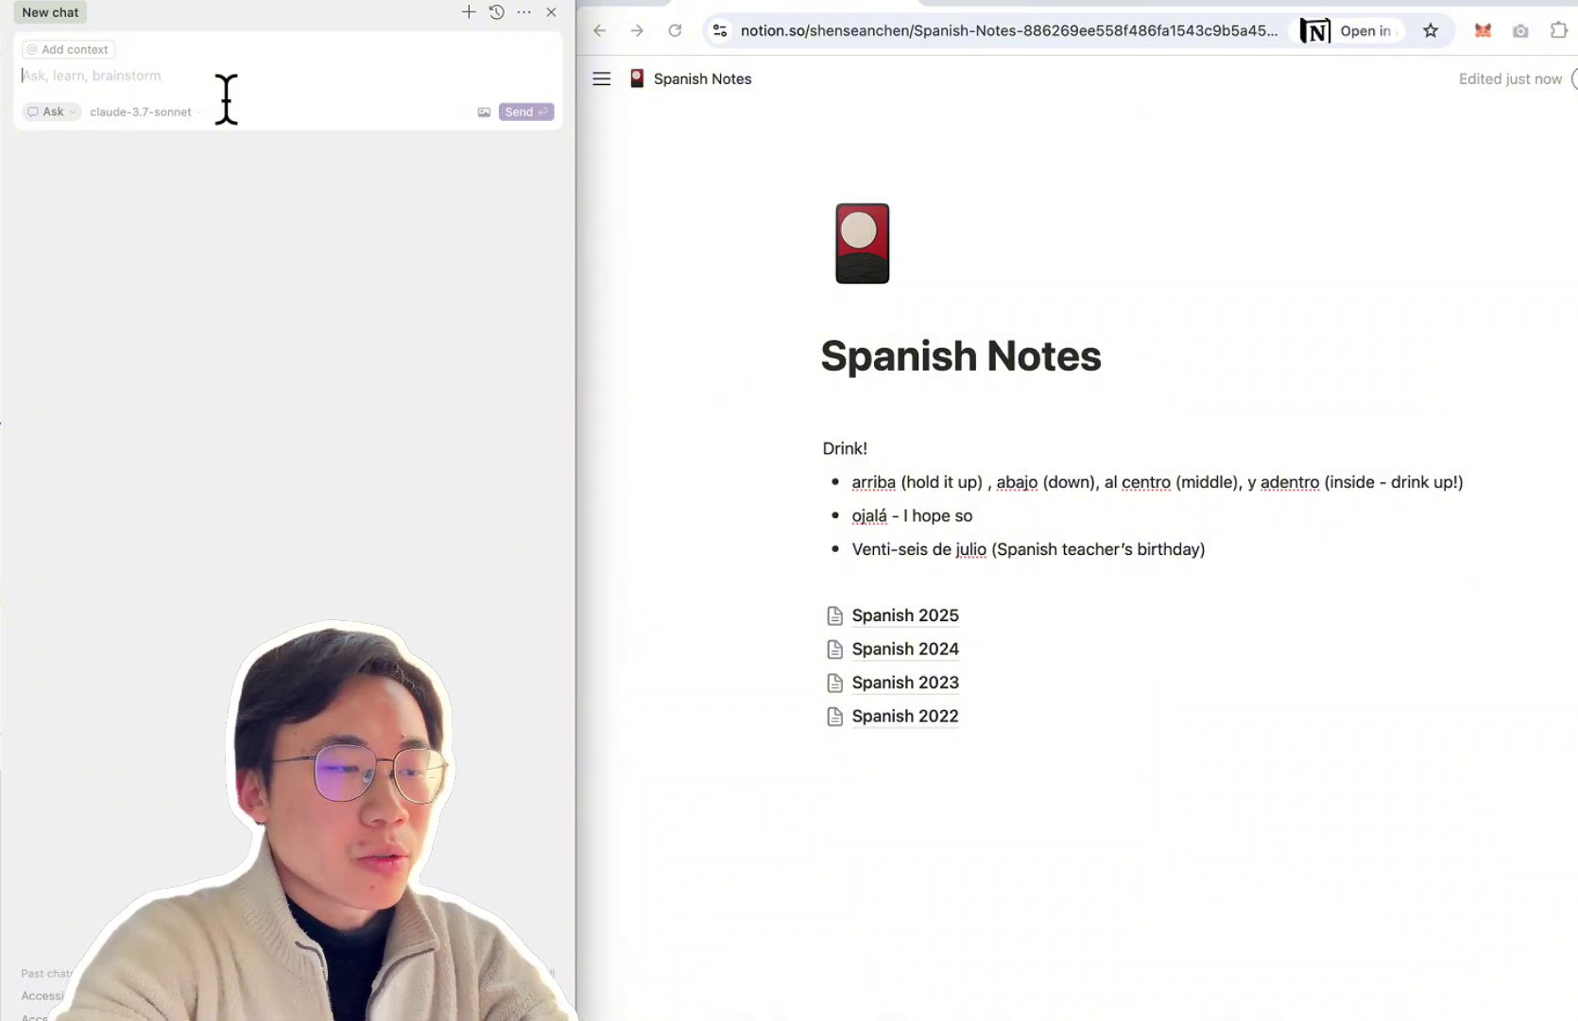
key(super+i)
text(What is currently on my Notion?)
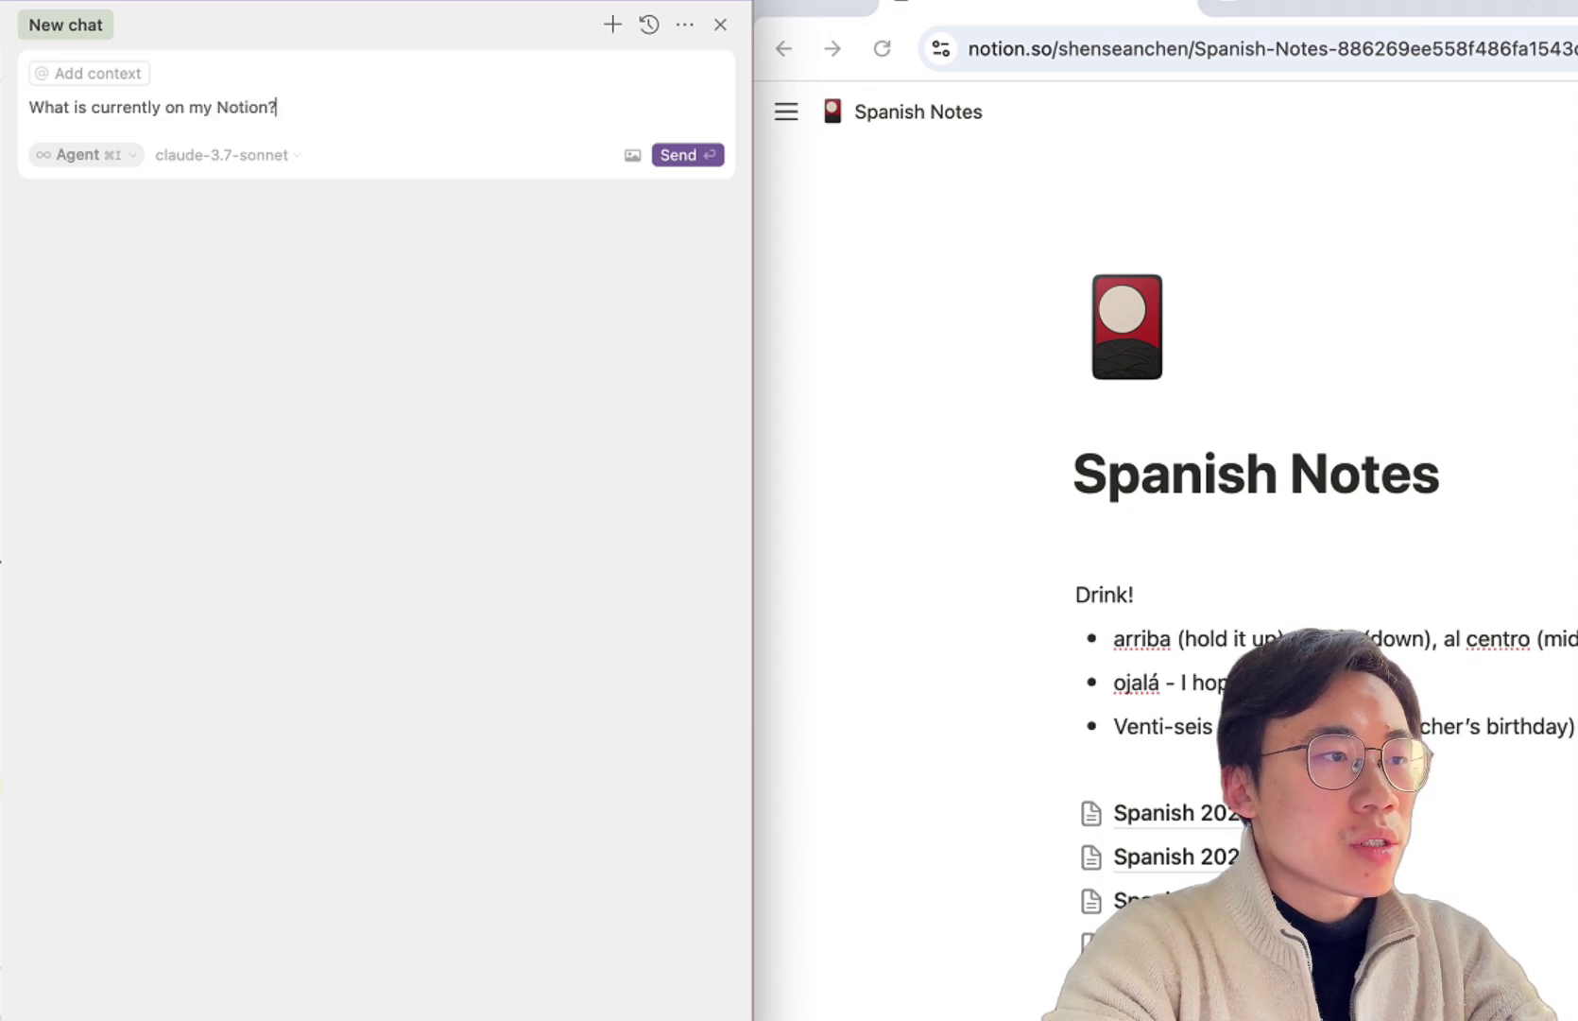
key(Return)
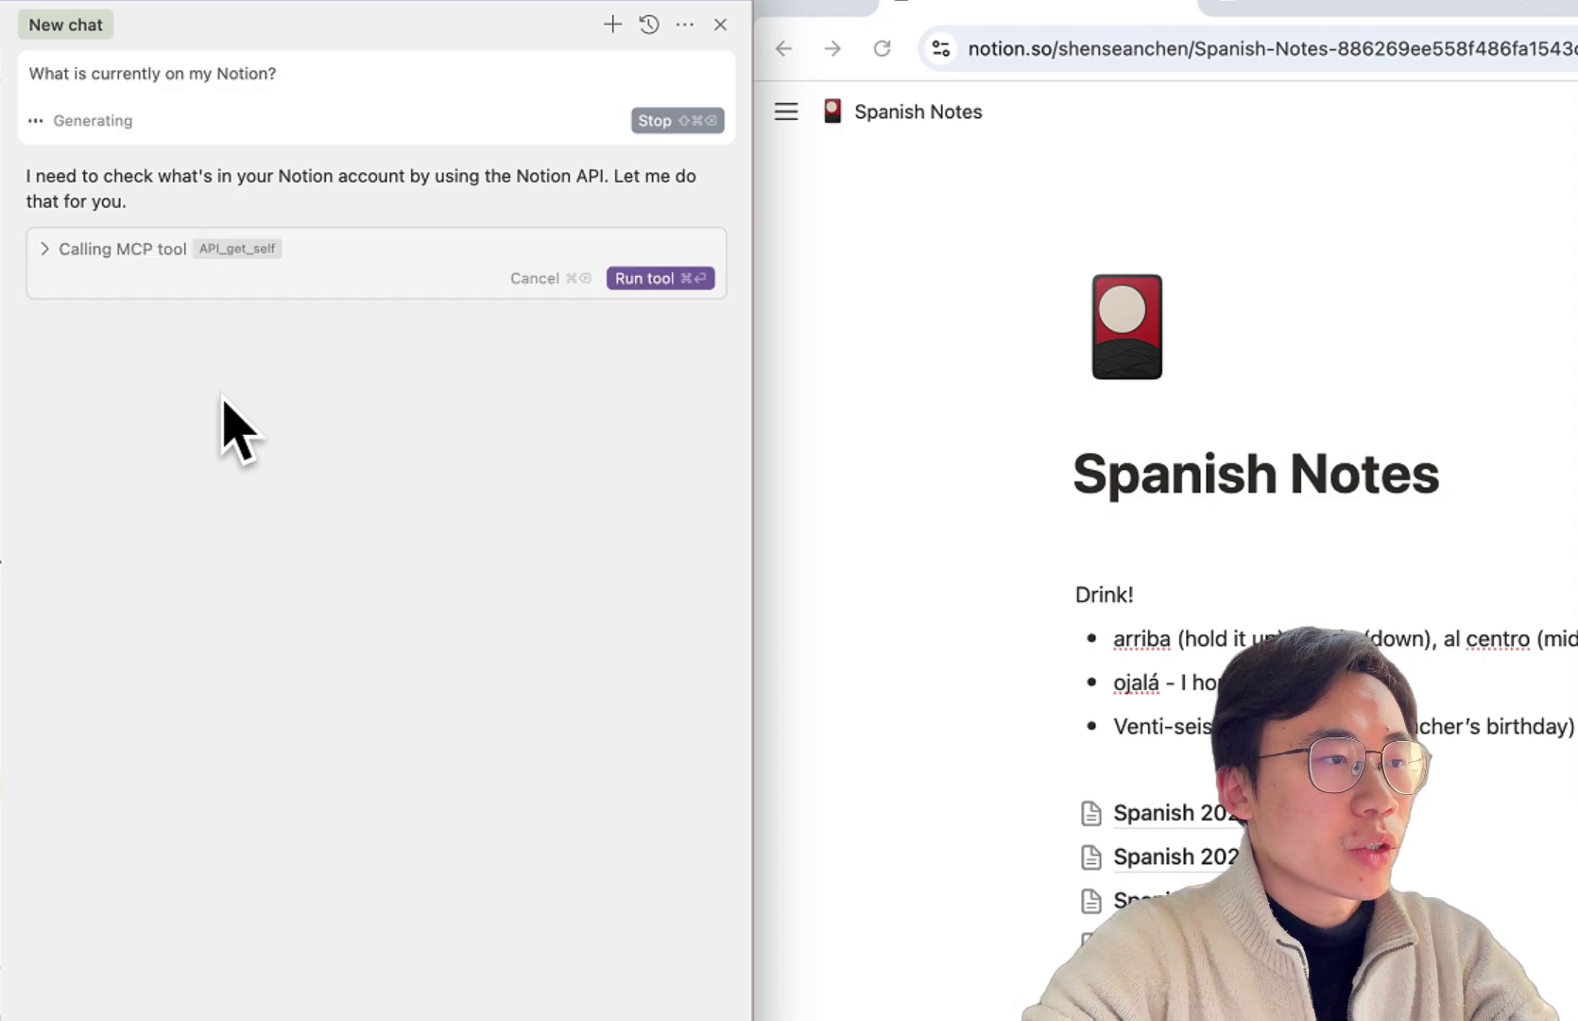
Step: Inspect the parameters of the API_get_self and API_post_search calls and approve running both tools
click(146, 248)
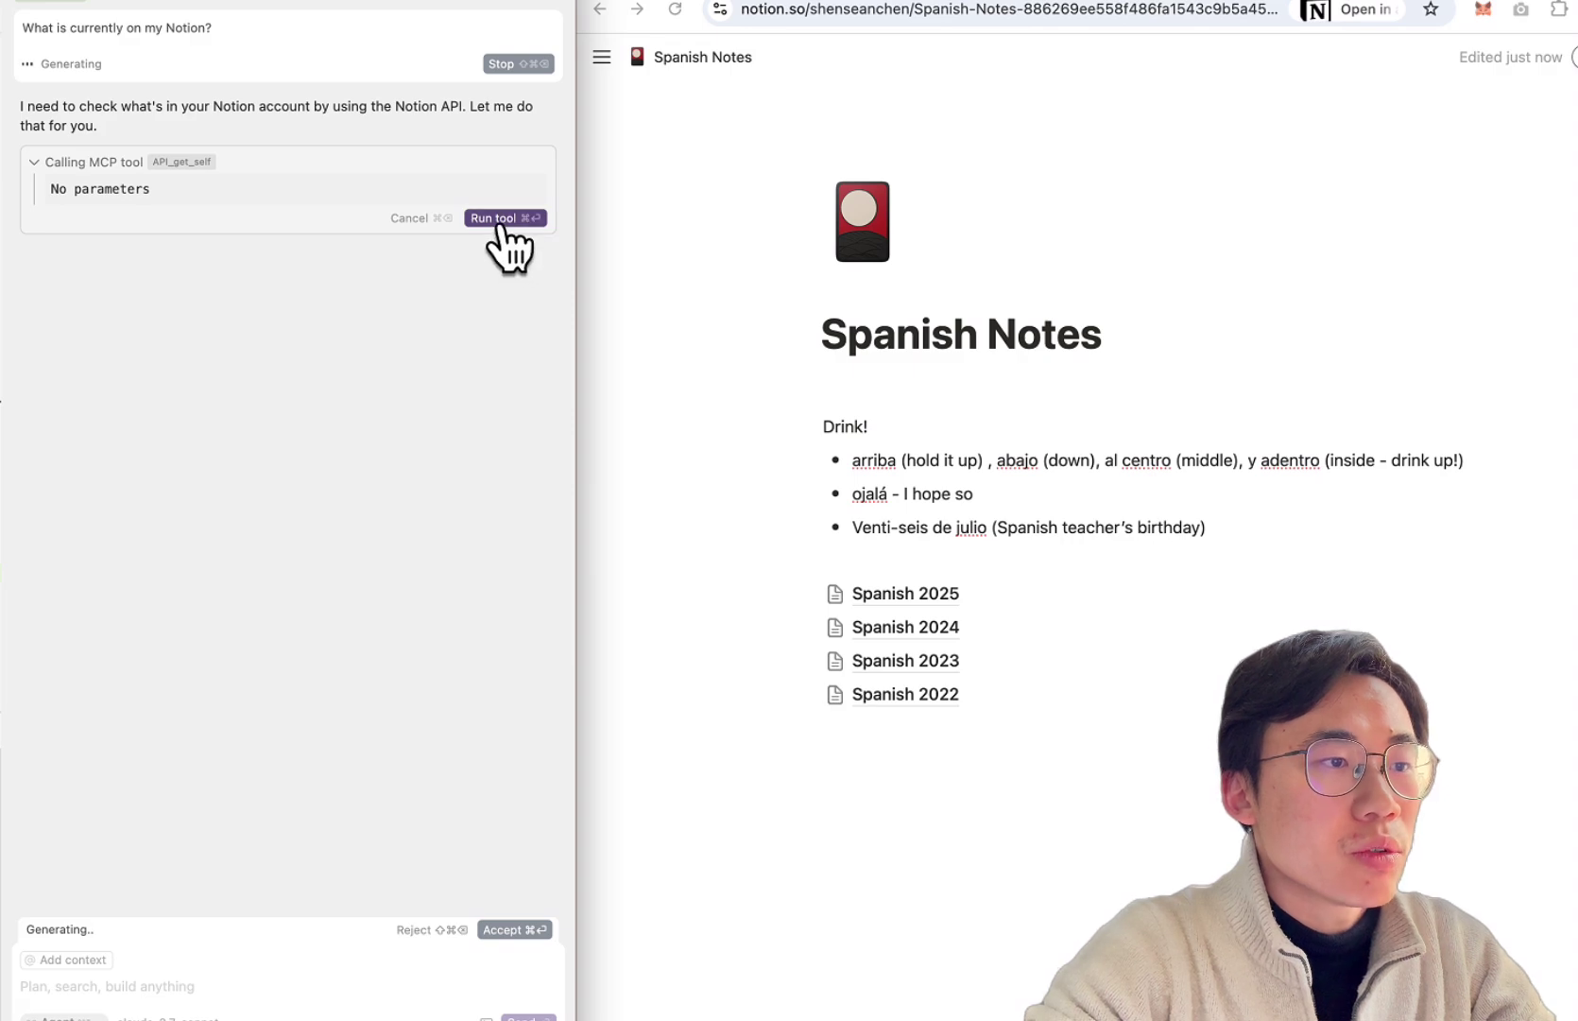
click(504, 218)
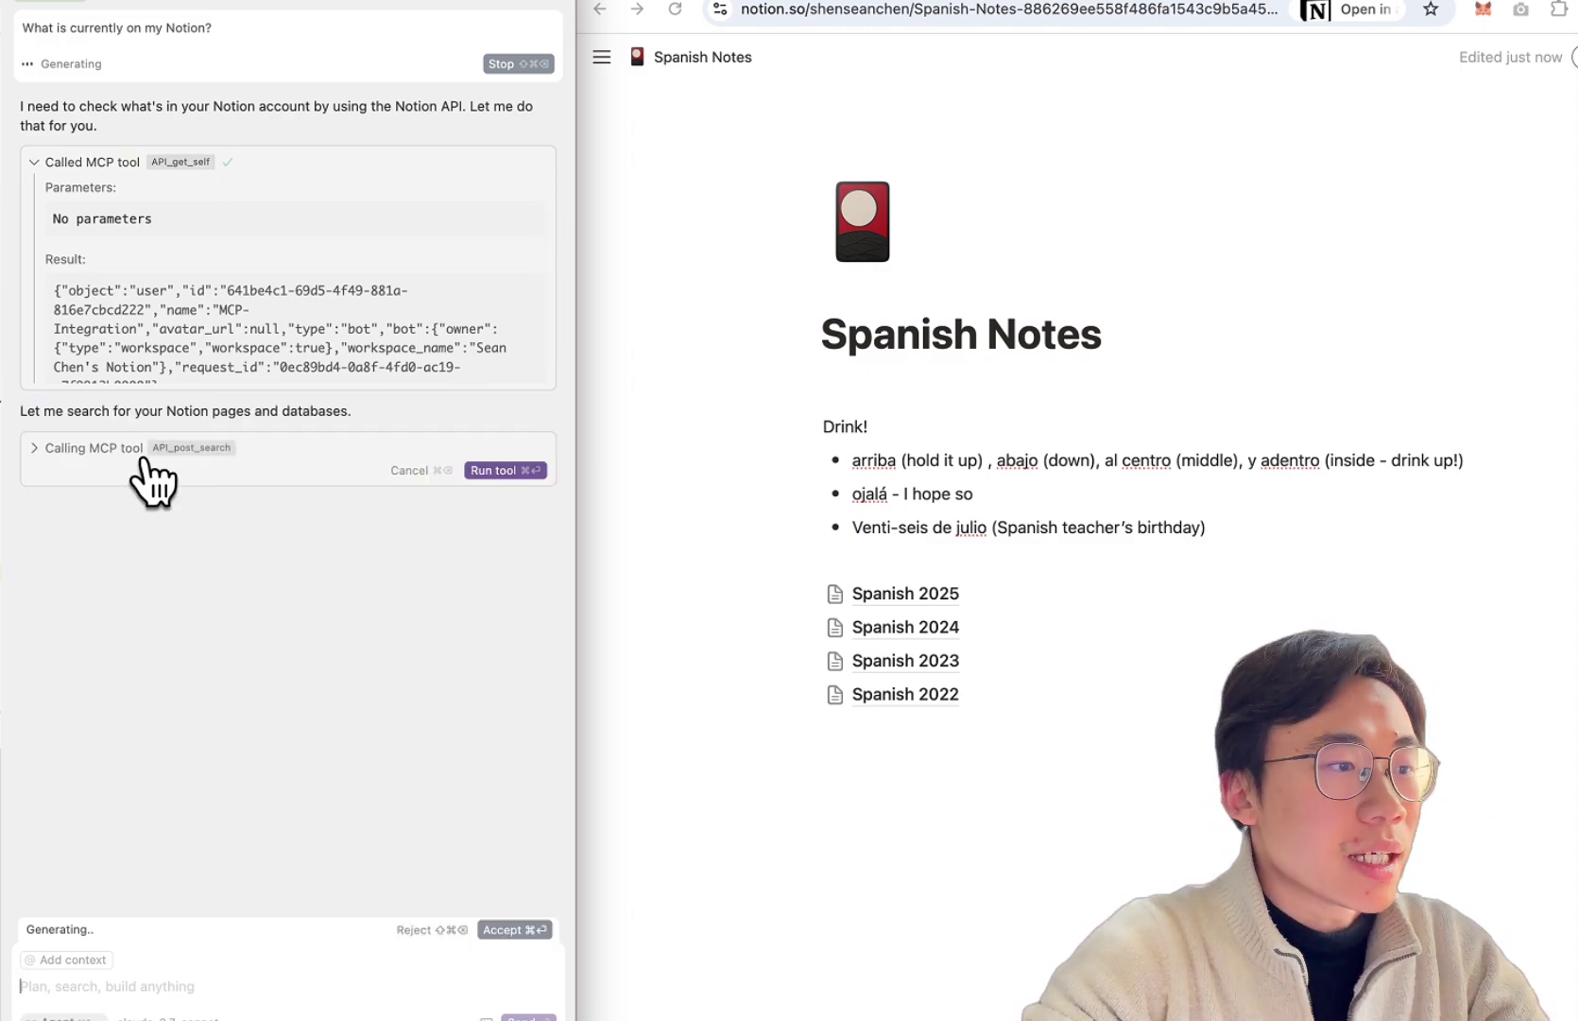
click(144, 460)
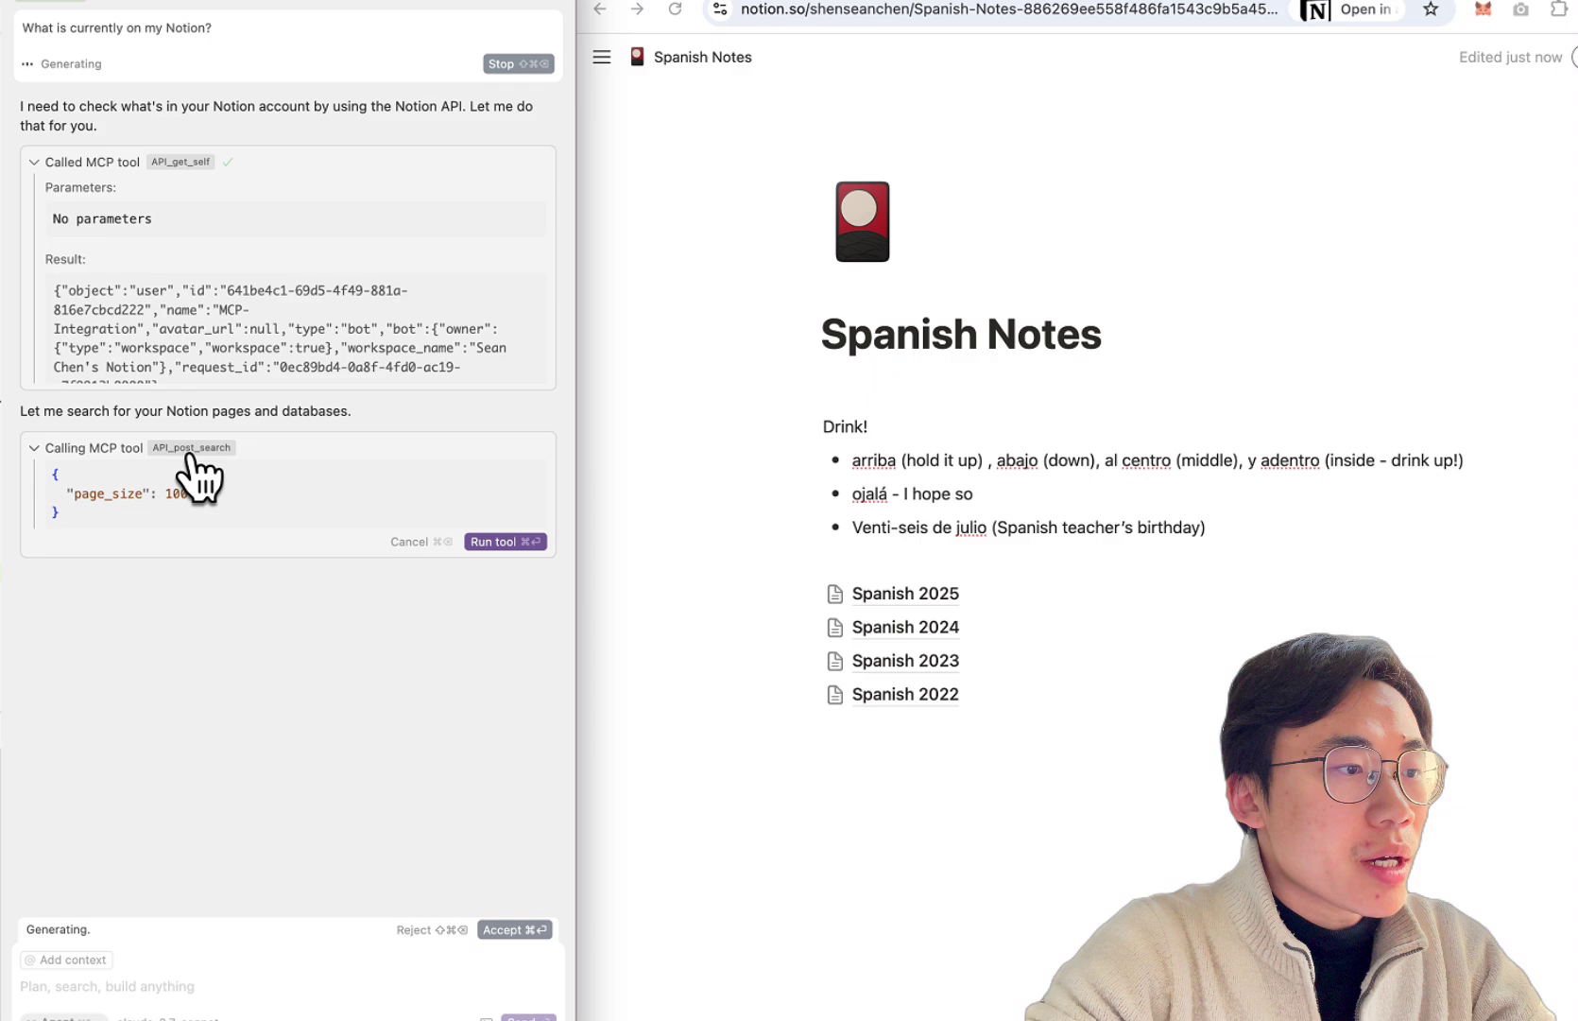
key(super+Return)
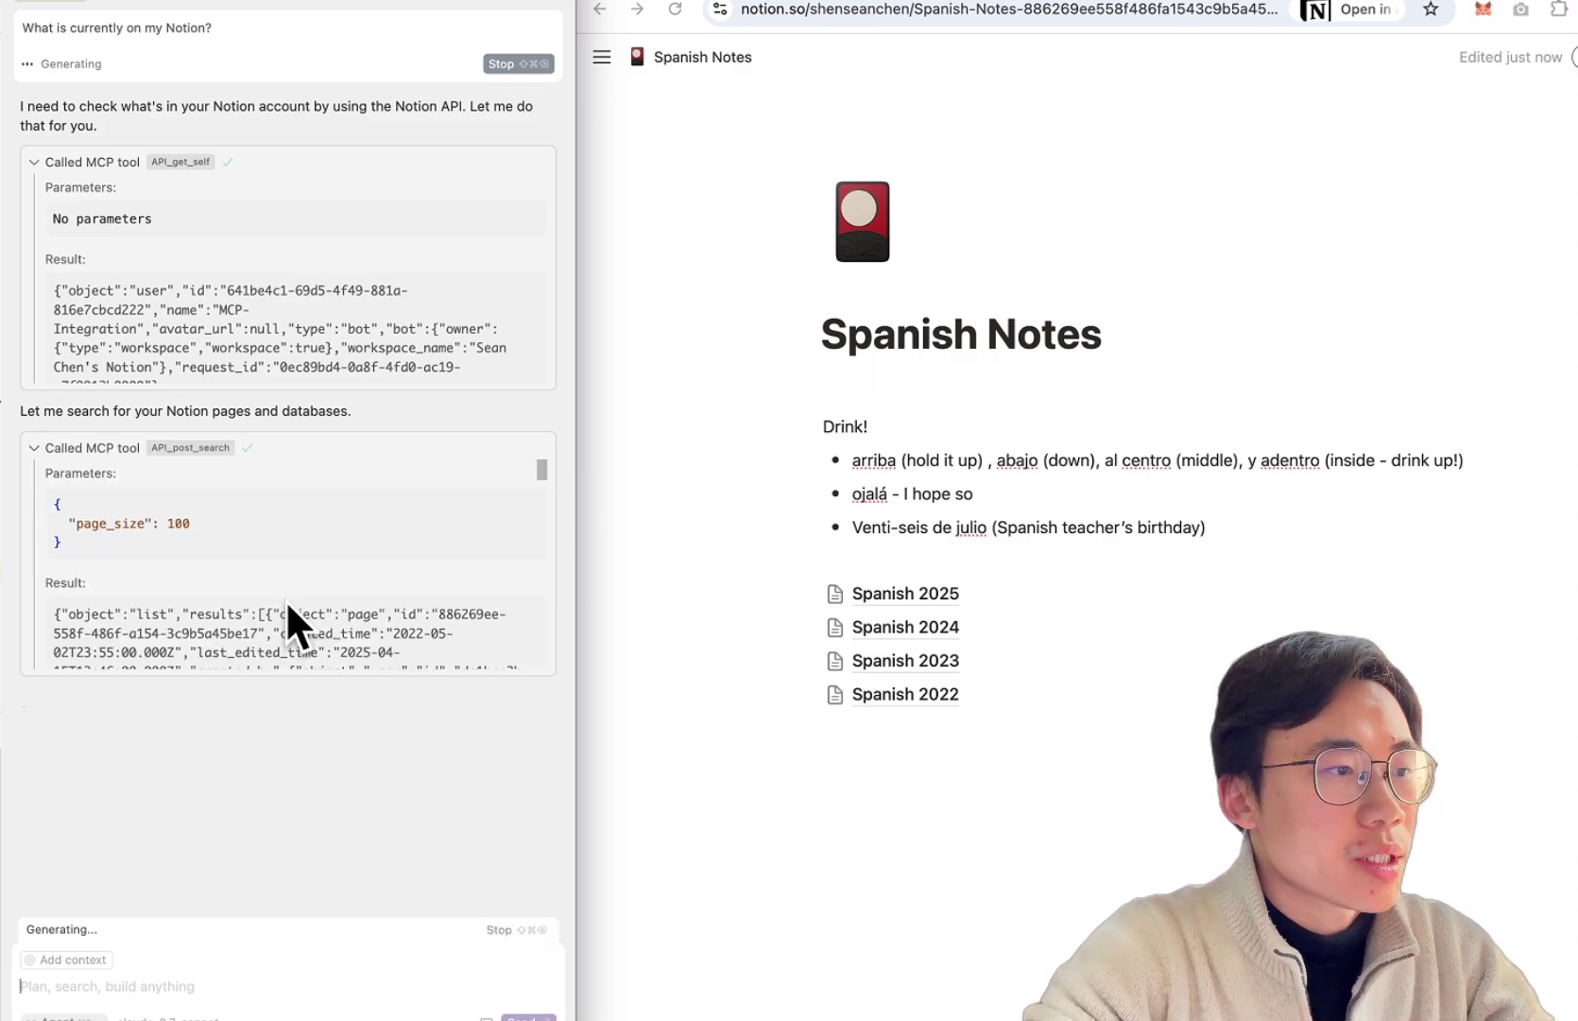
Step: Examine the API_post_search output and approve the API_post_database_query call for the Spanish Test Questions Database
scroll(285, 599, down, 2)
drag(76, 498, 364, 624)
scroll(364, 624, down, 10)
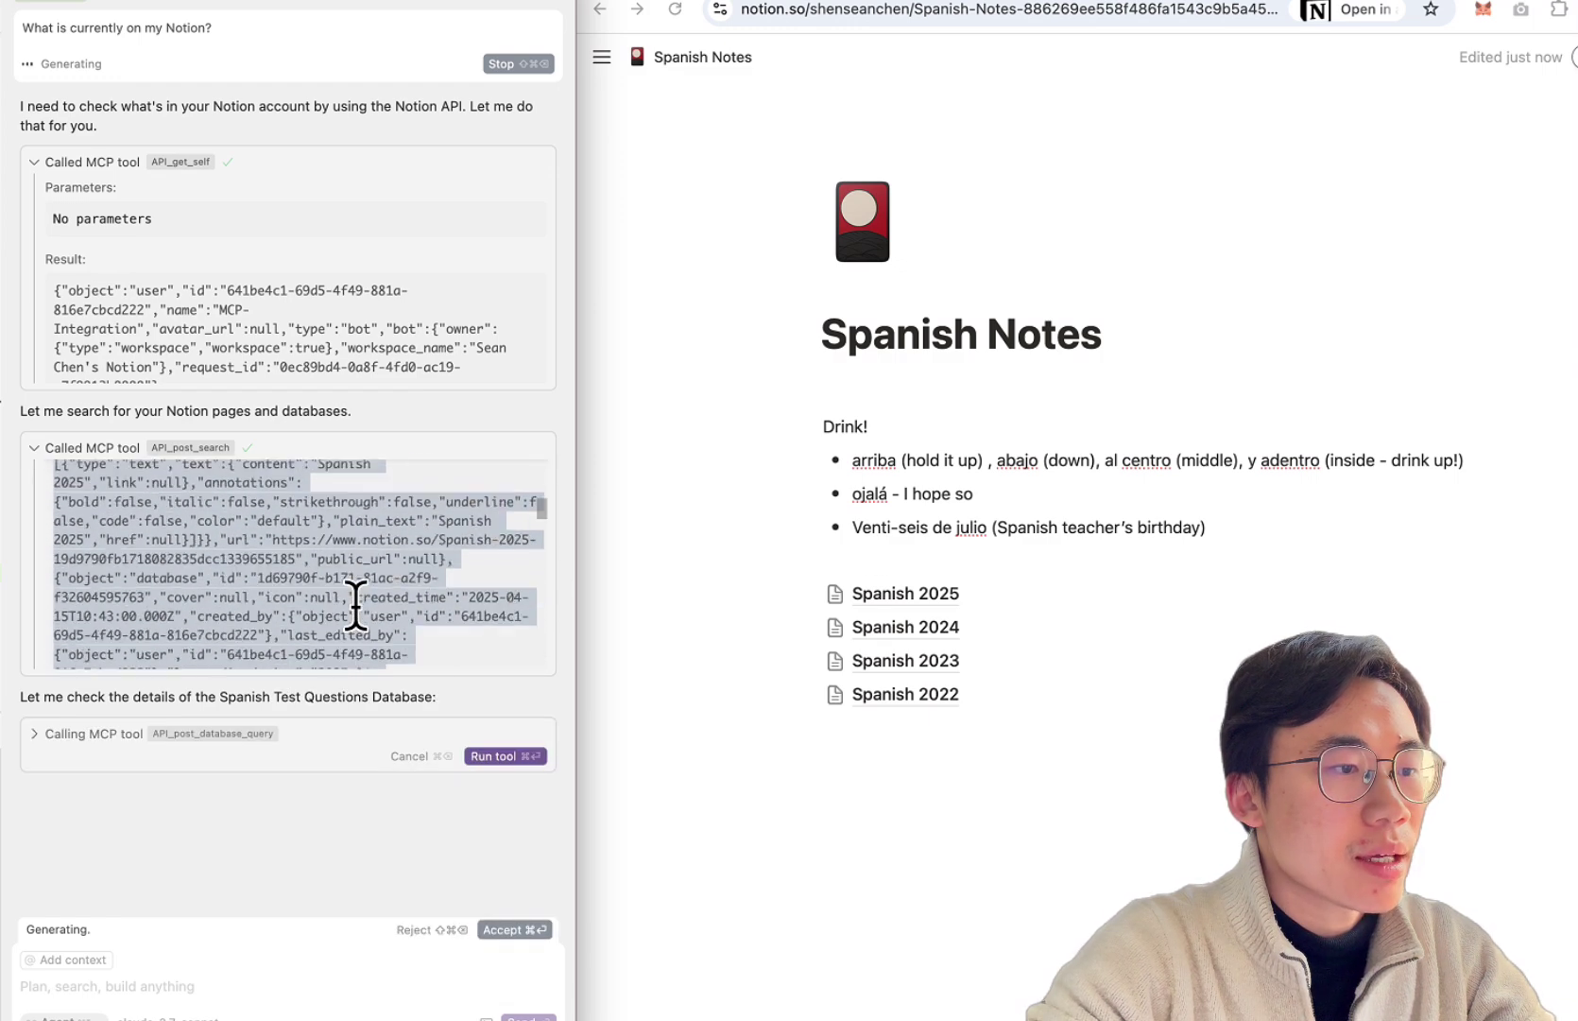
click(349, 639)
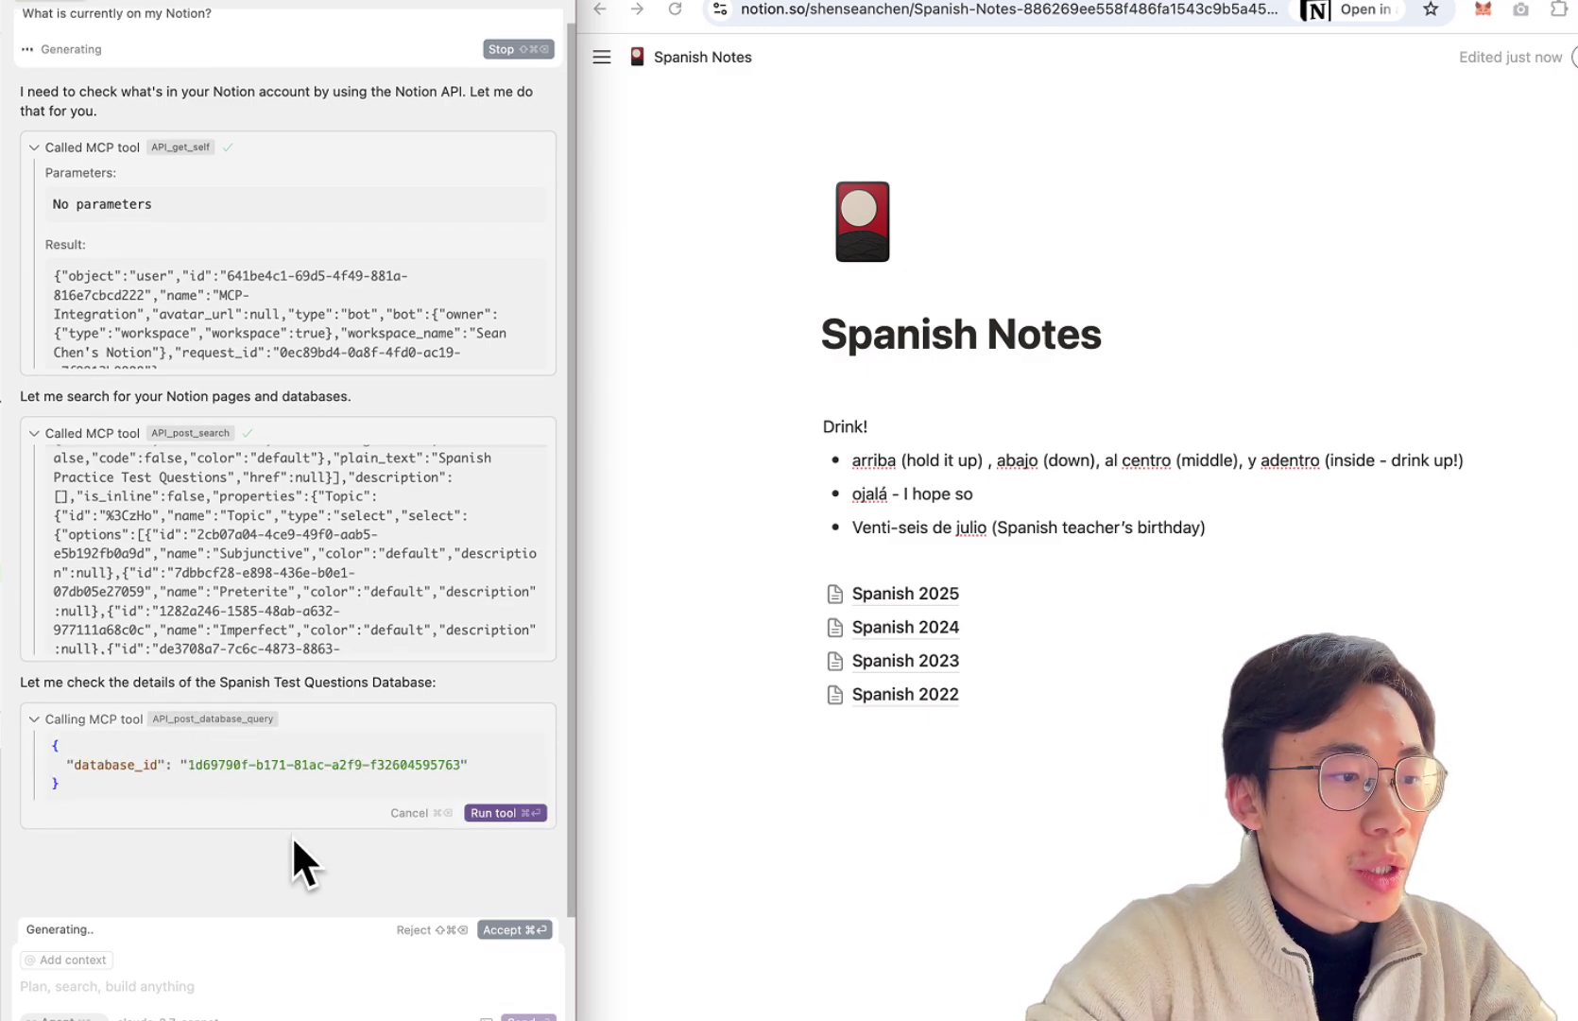
key(super+Return)
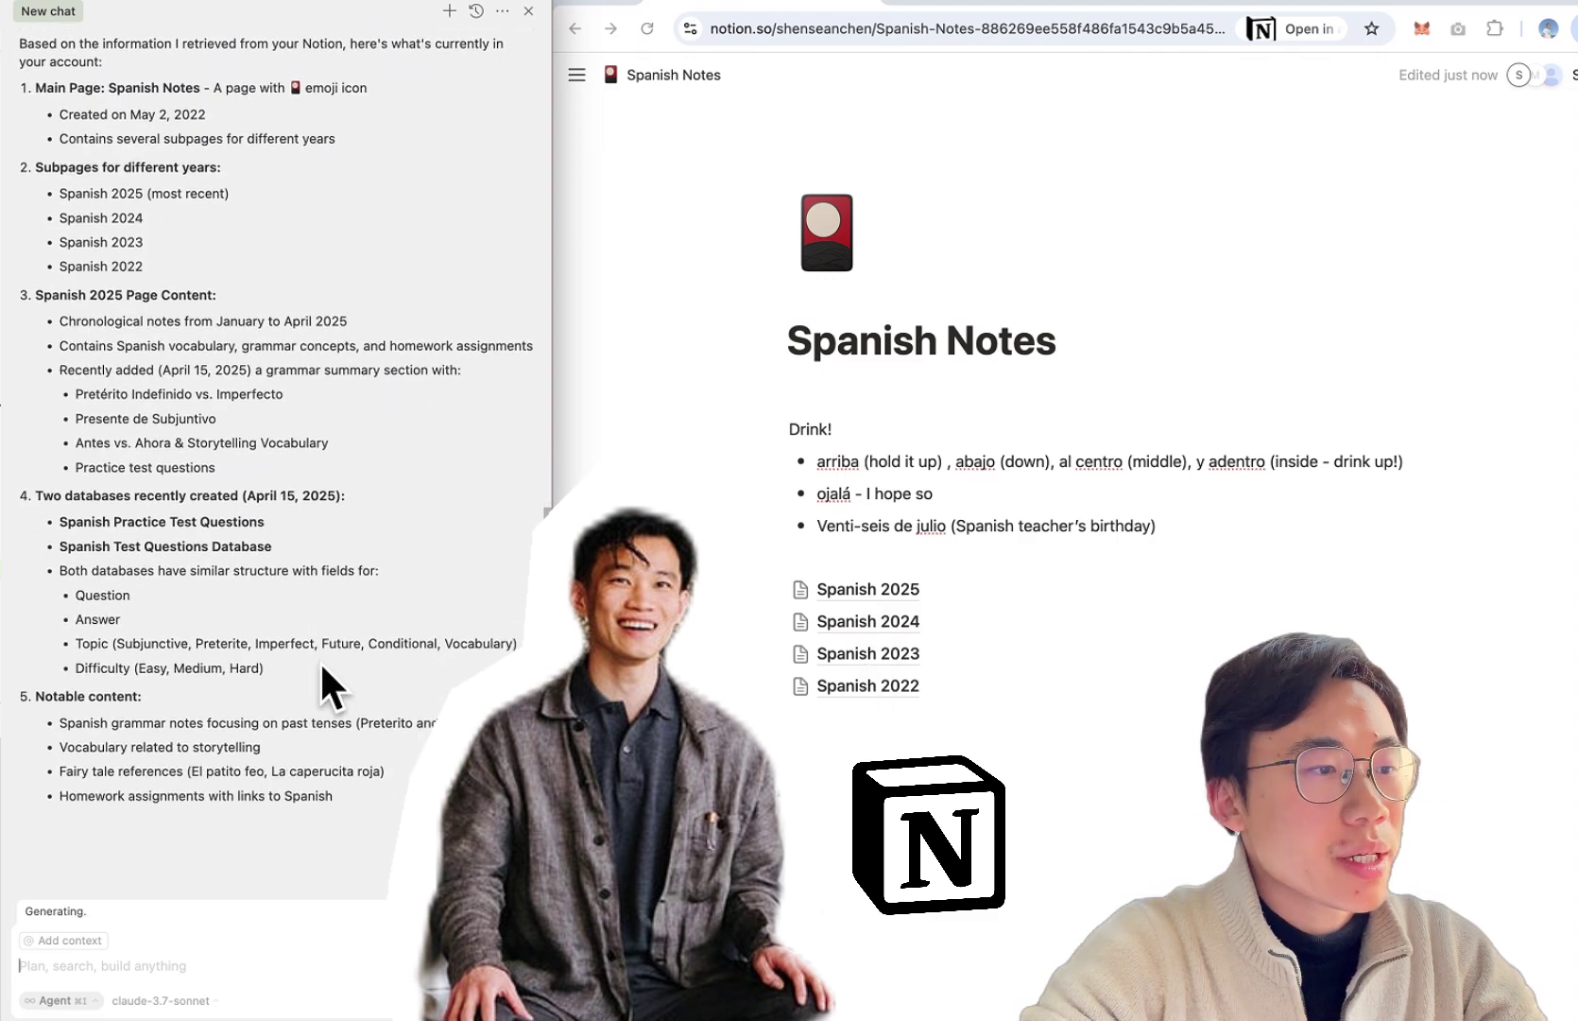
Step: Review the agent's answer and ask "Can you write me a summary on the 2025 notes regarding spanish grammar"
scroll(330, 682, up, 5)
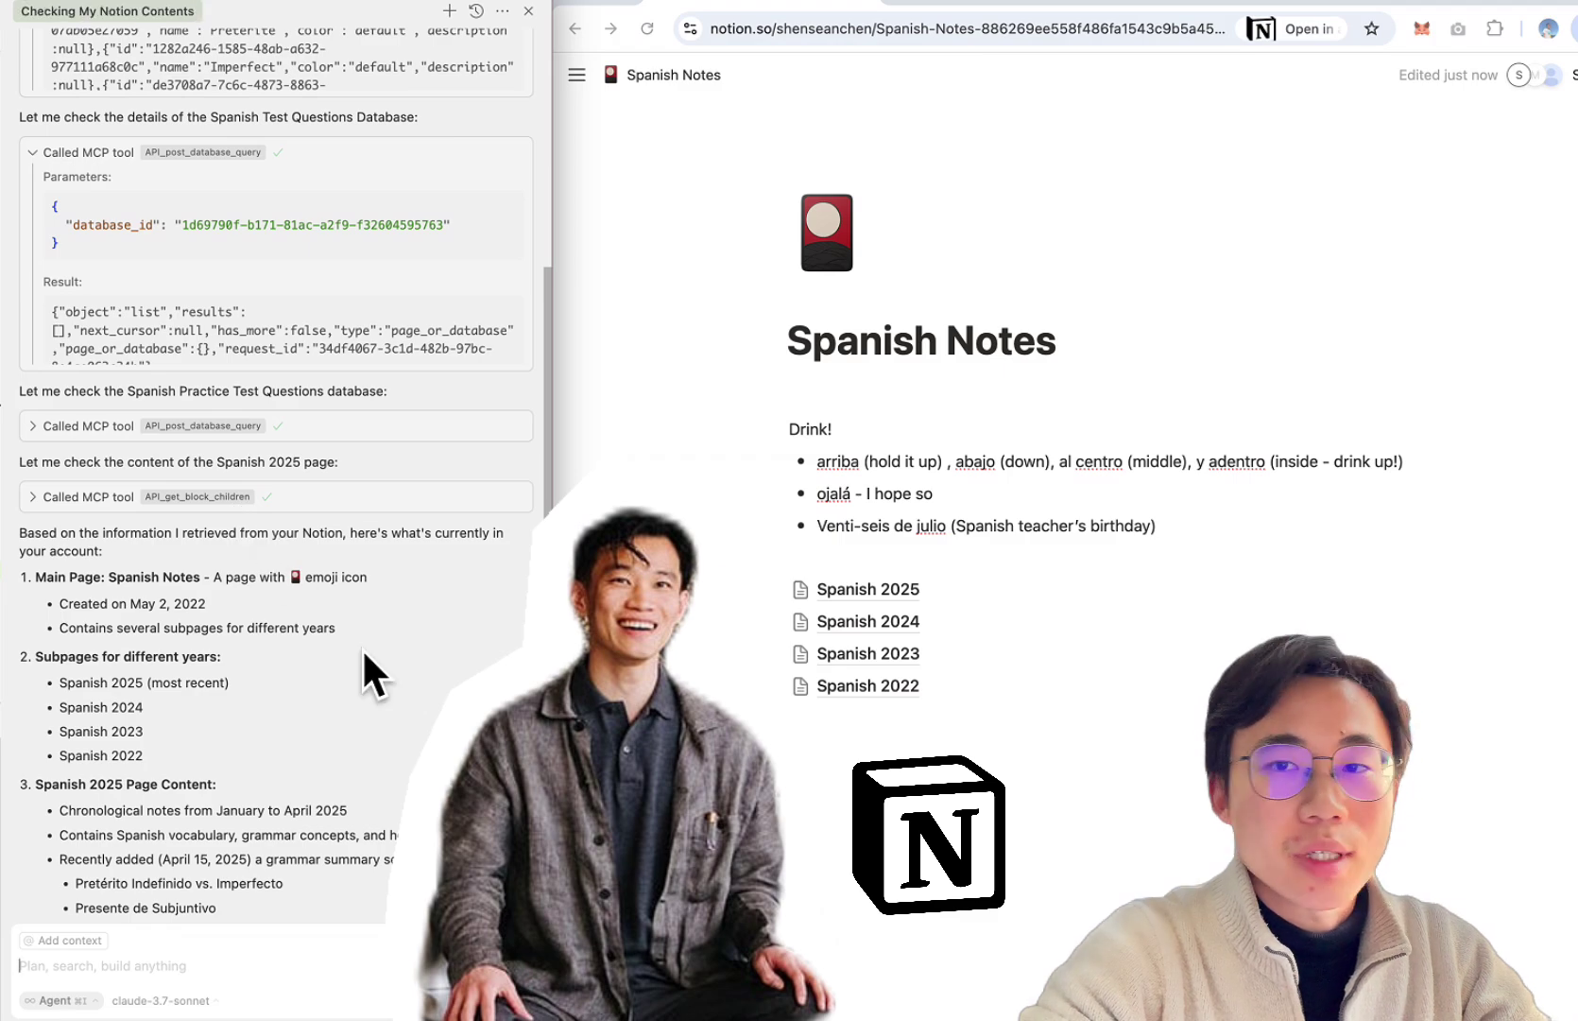
scroll(365, 653, down, 10)
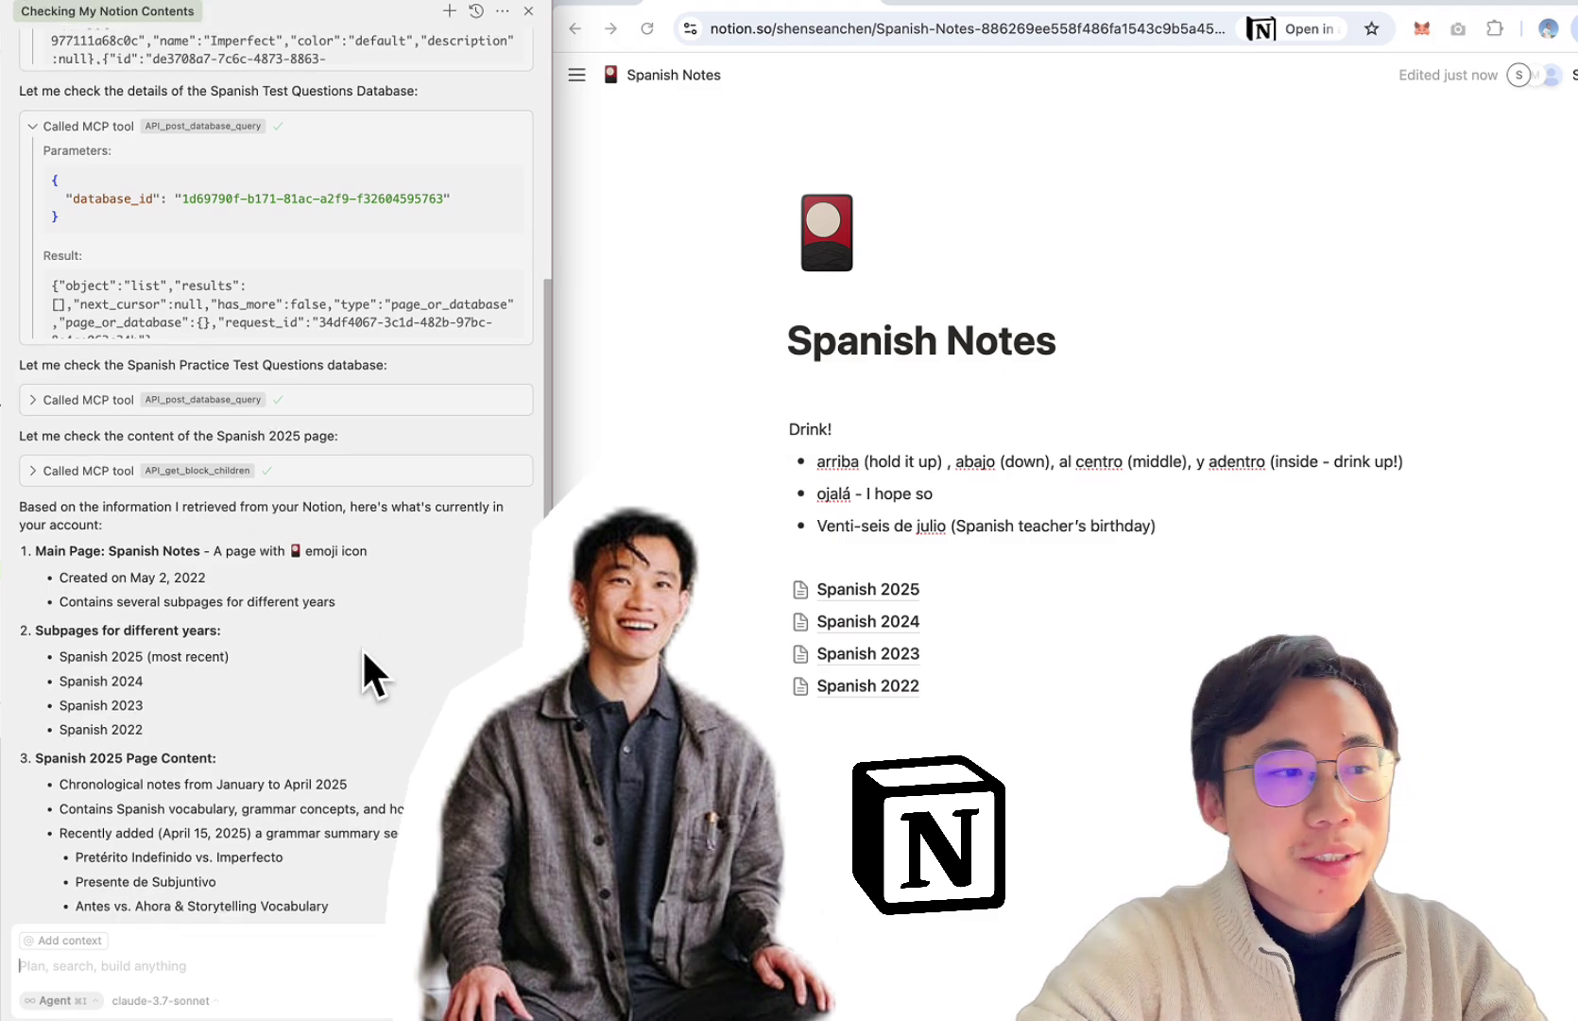
text(Can you write me a summary on the 2025 notes regarding spa)
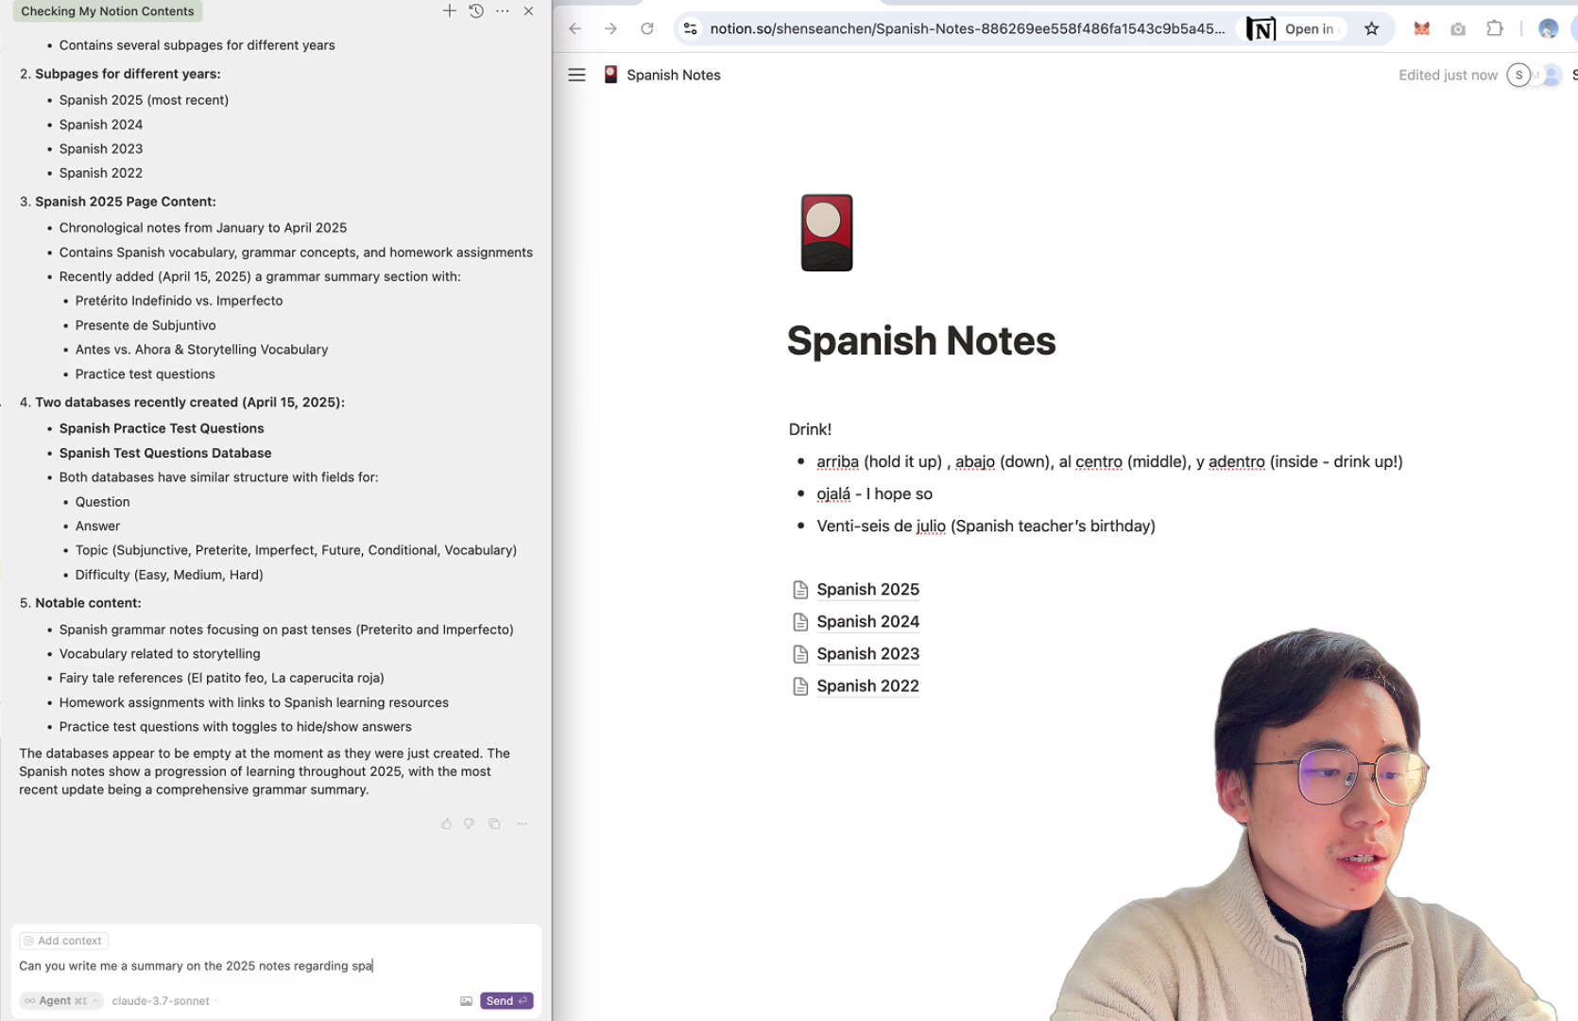
text(nish grammar)
key(Return)
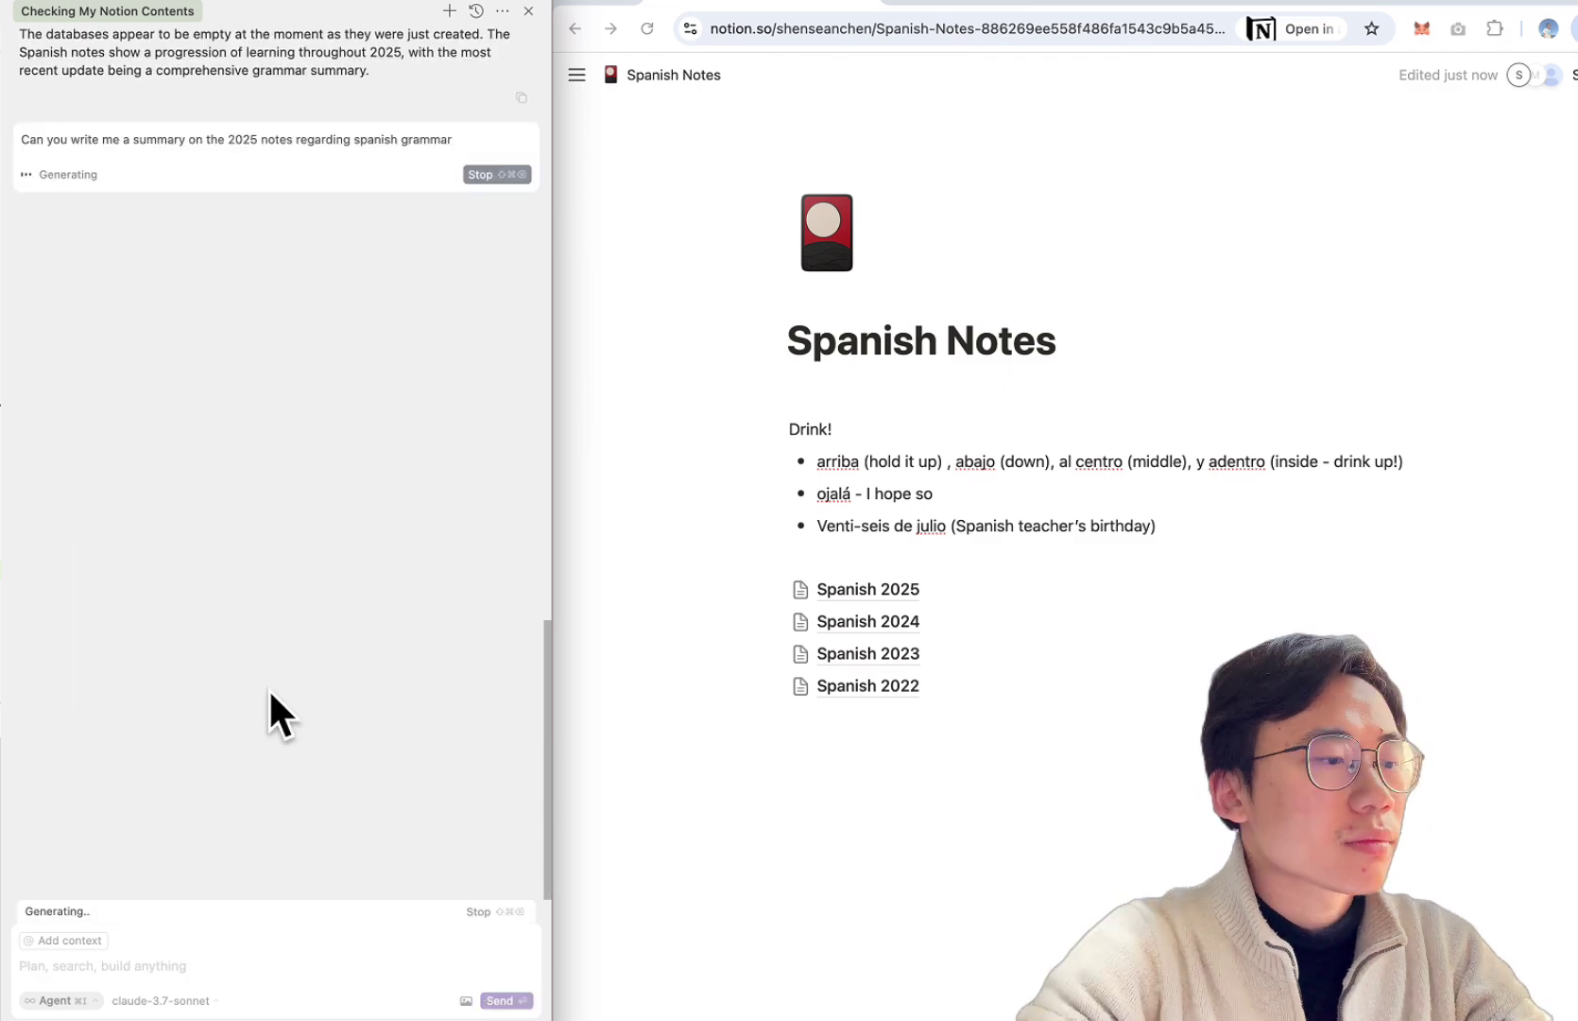
Step: Read the generated summary, ask "Can you insert that summary to my main page?" and approve the agent's tool call
click(92, 1002)
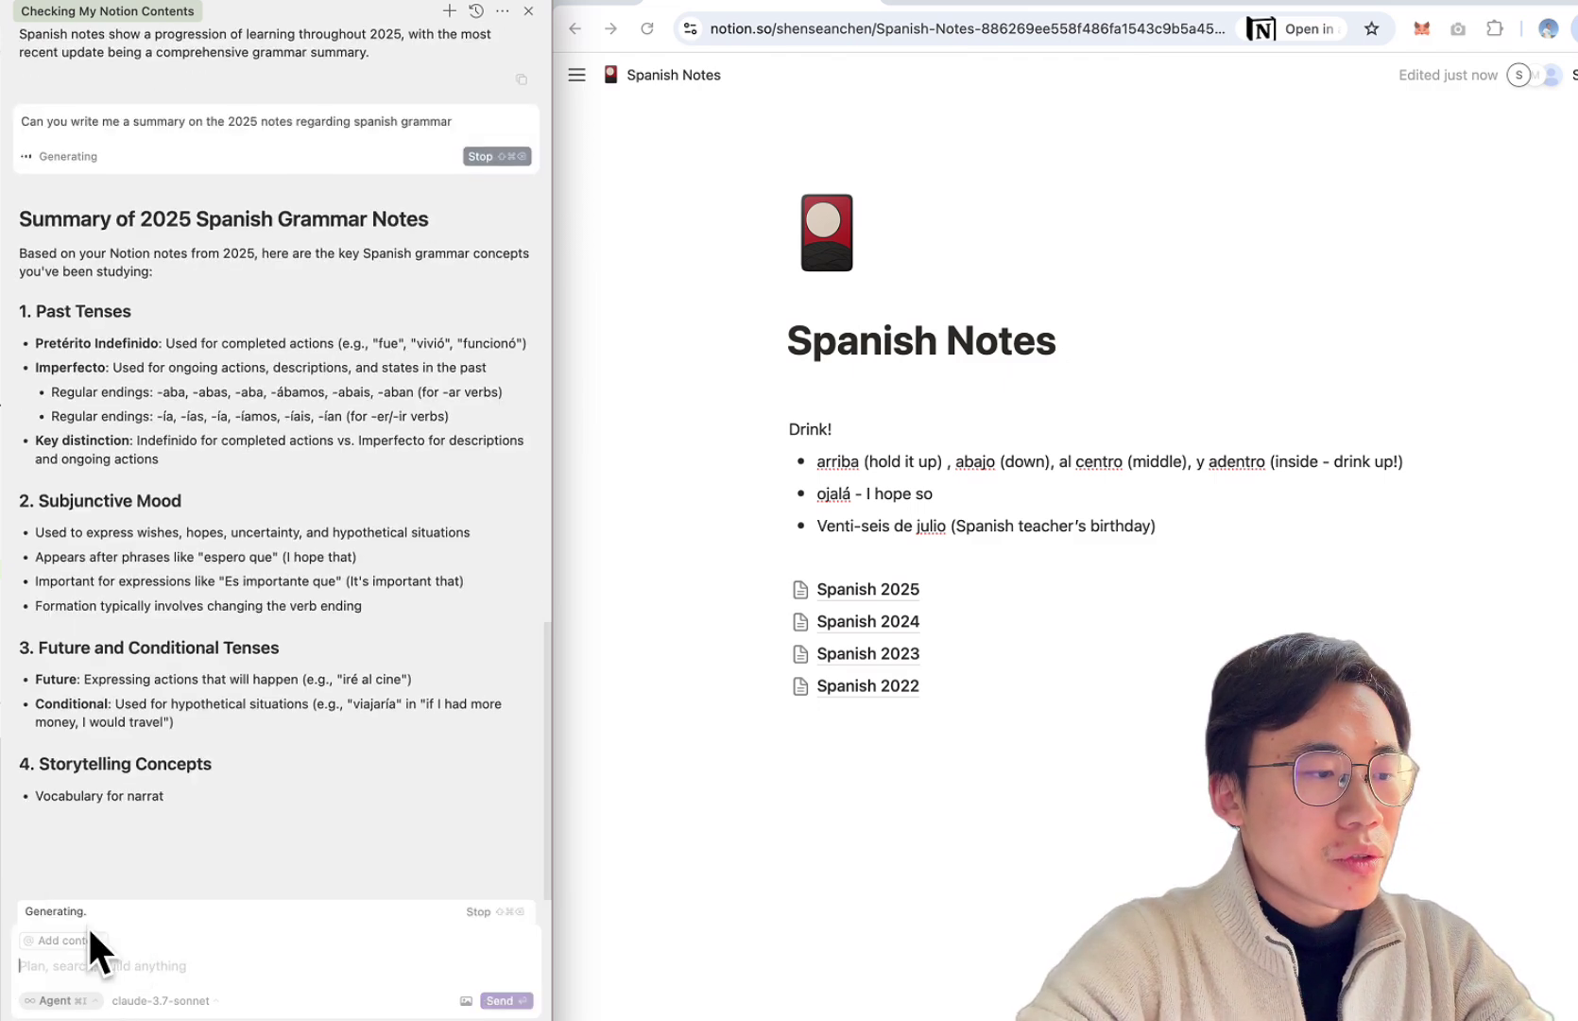
click(57, 1002)
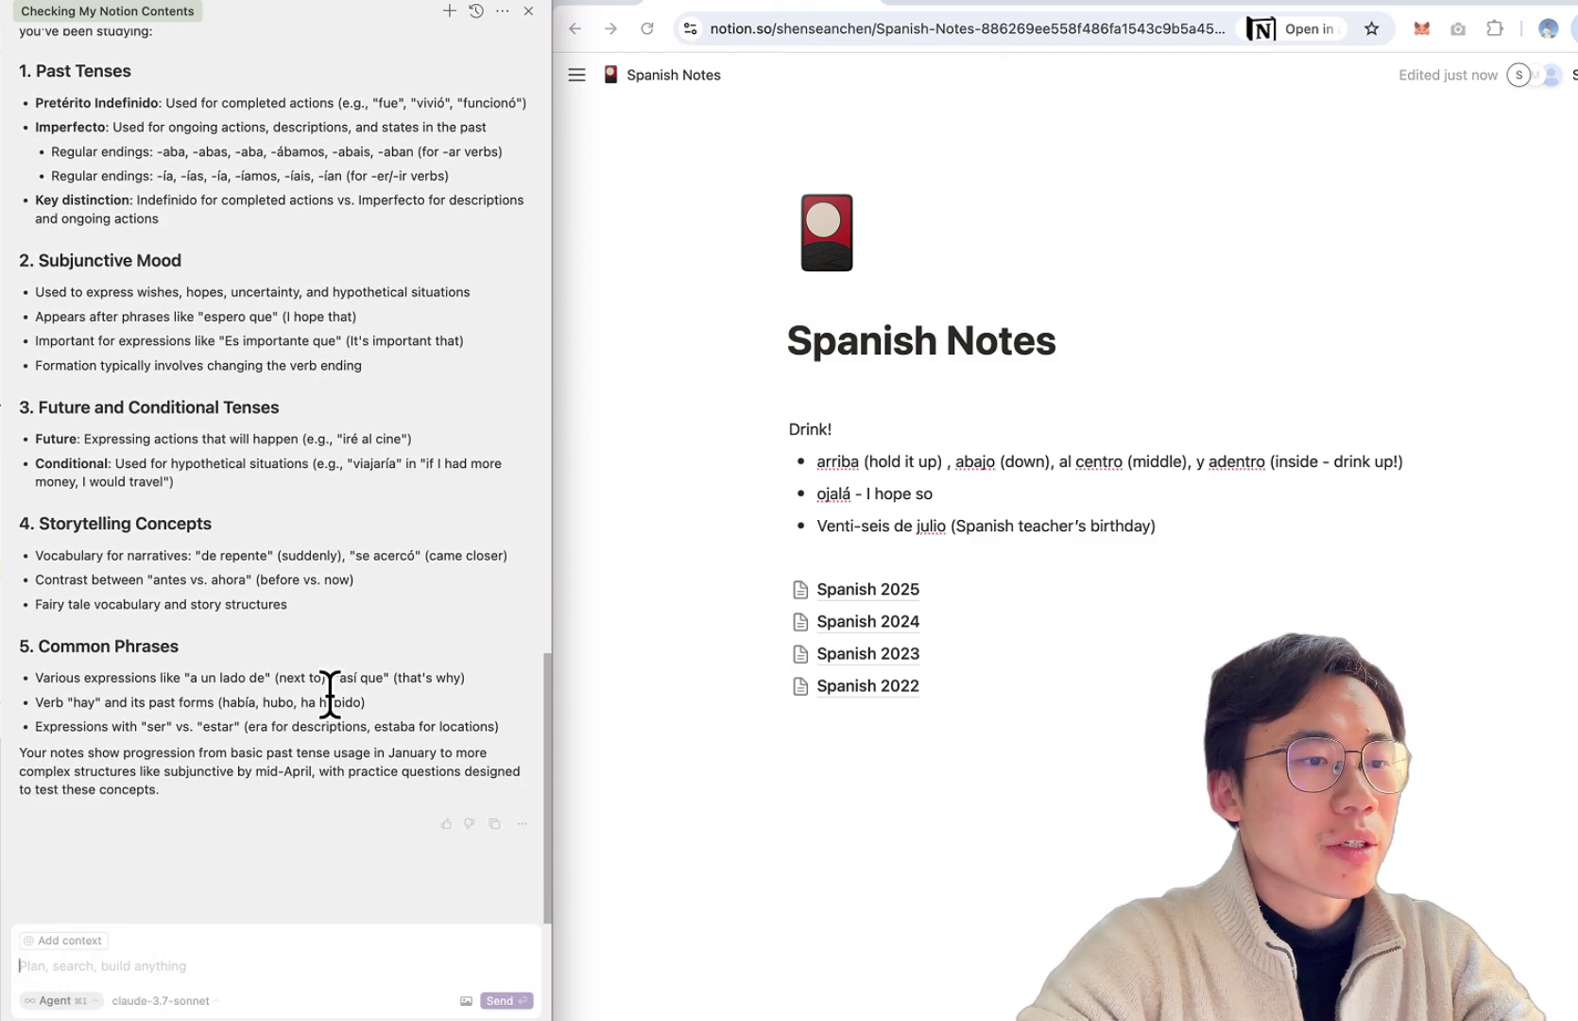
scroll(328, 696, up, 5)
scroll(331, 695, down, 5)
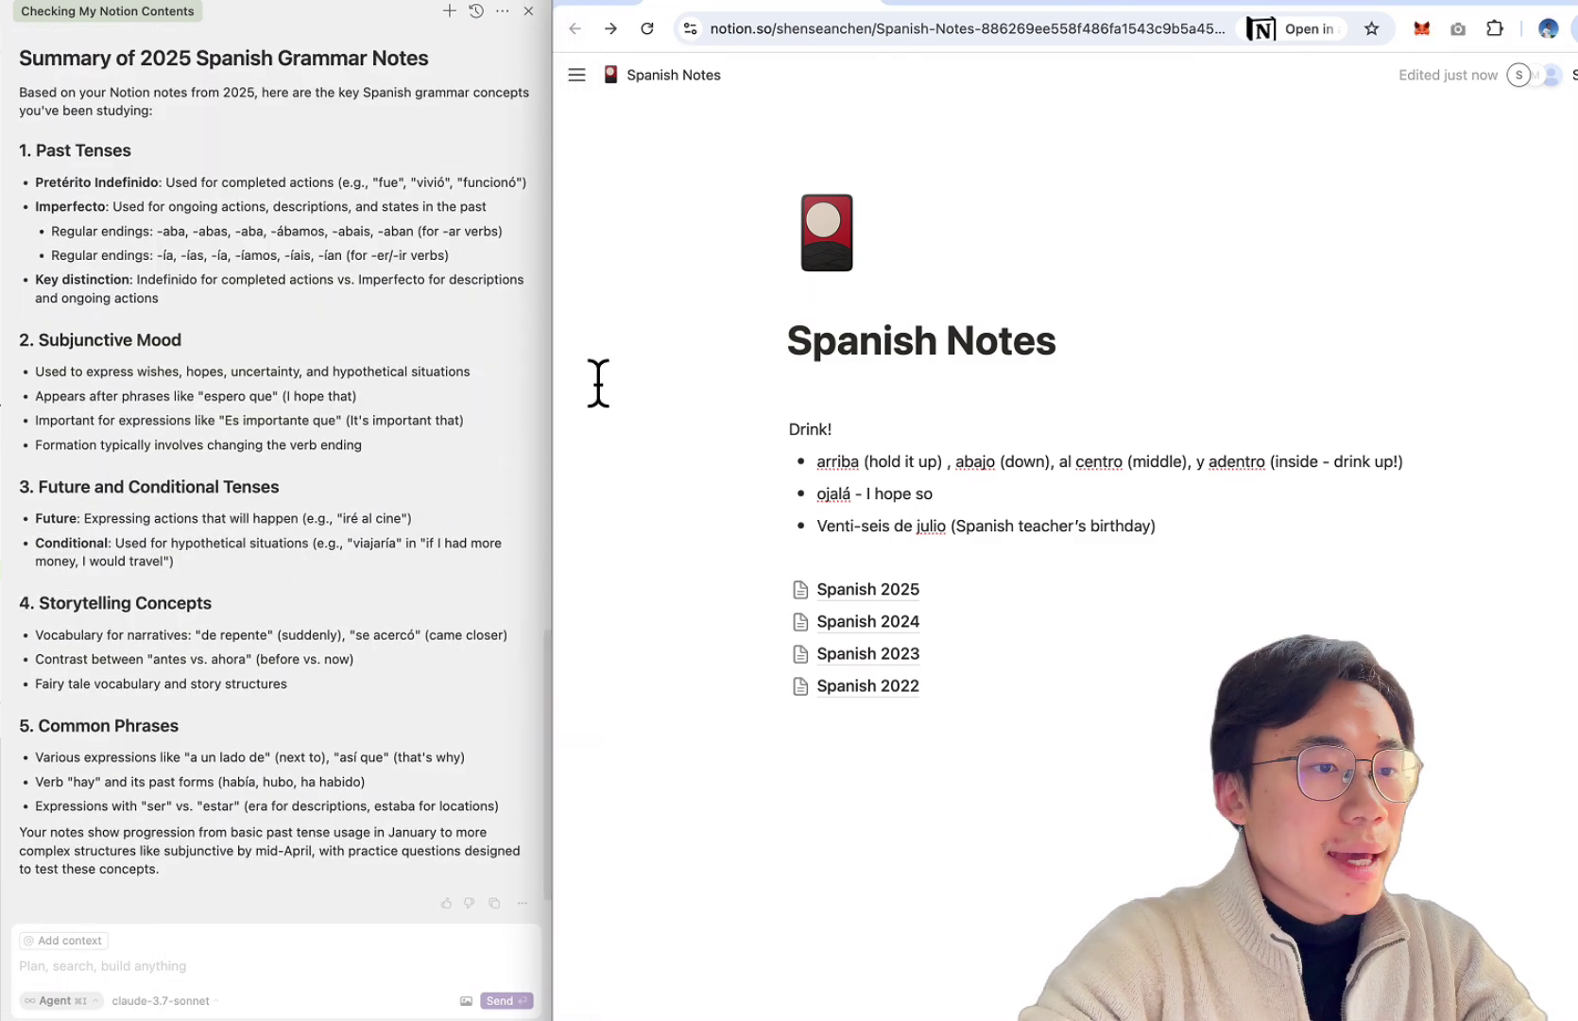
click(142, 965)
text(Can you insert that summ)
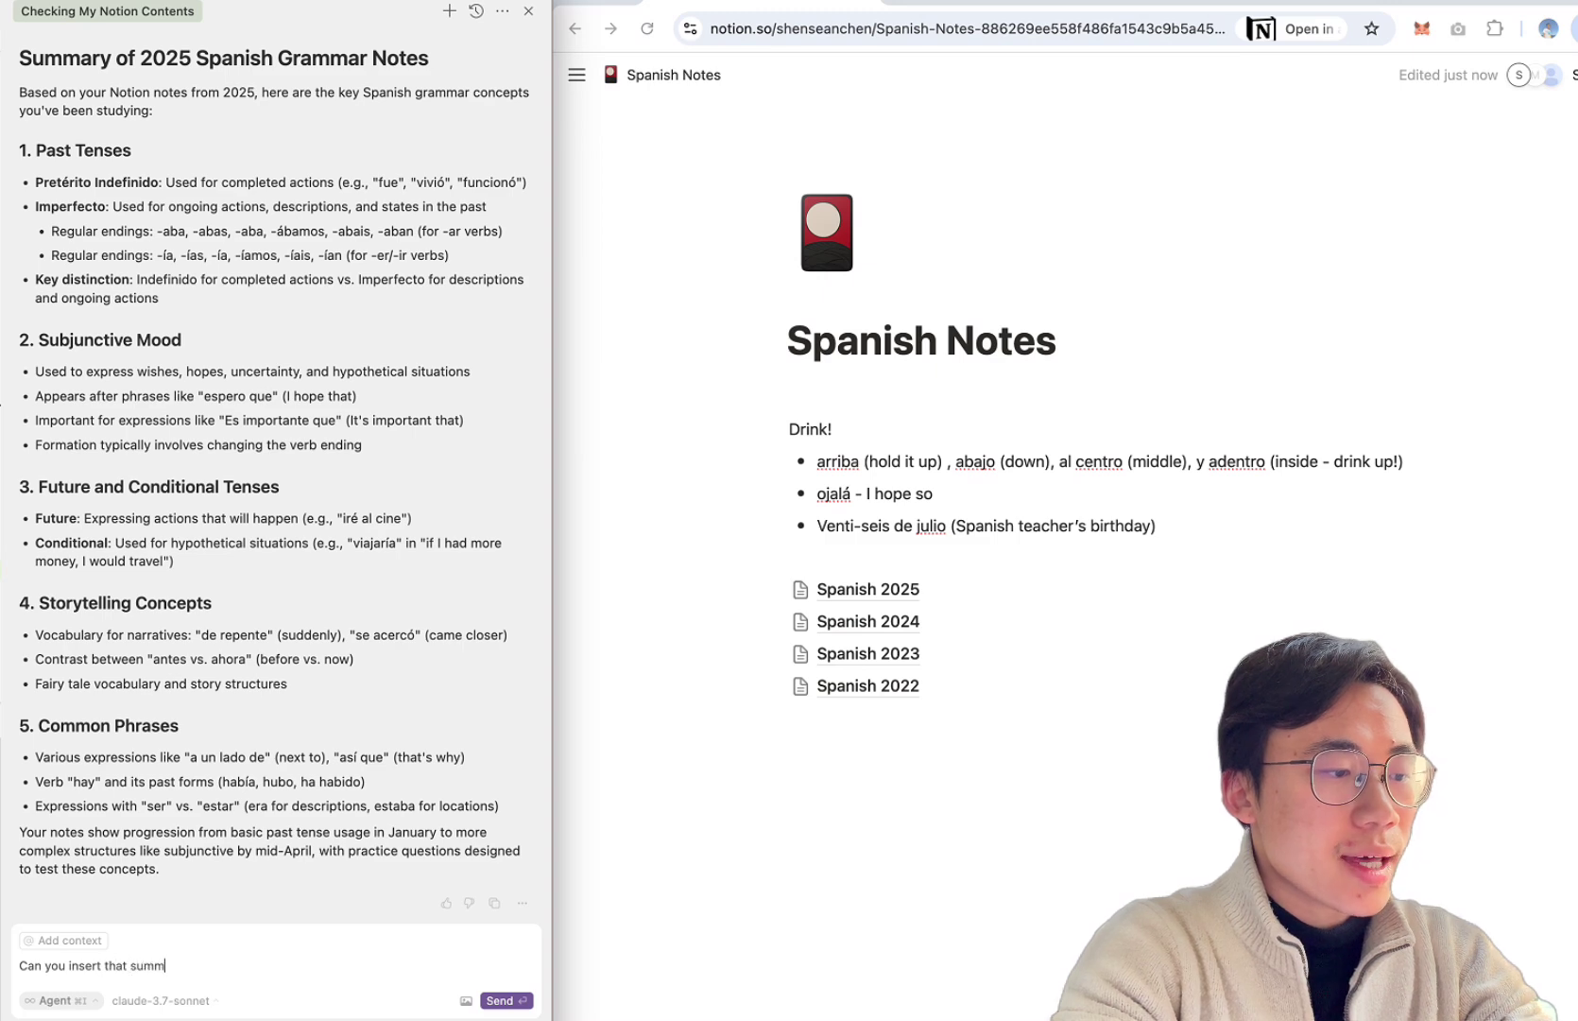
text(ary to my main page?)
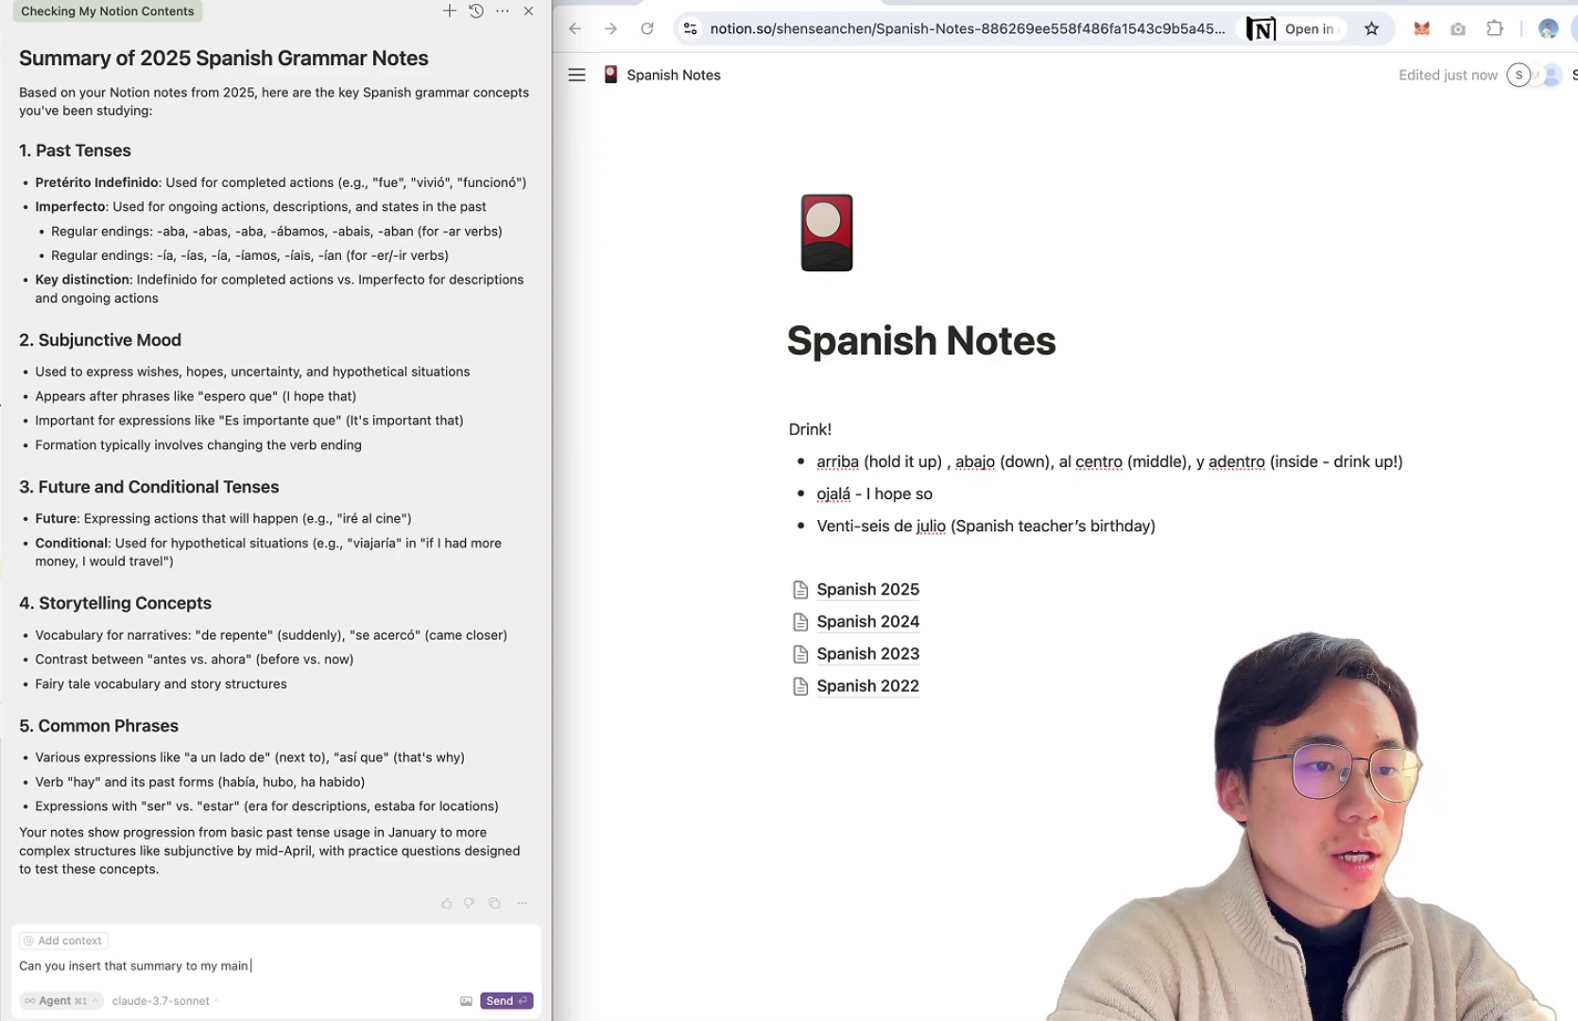
key(Return)
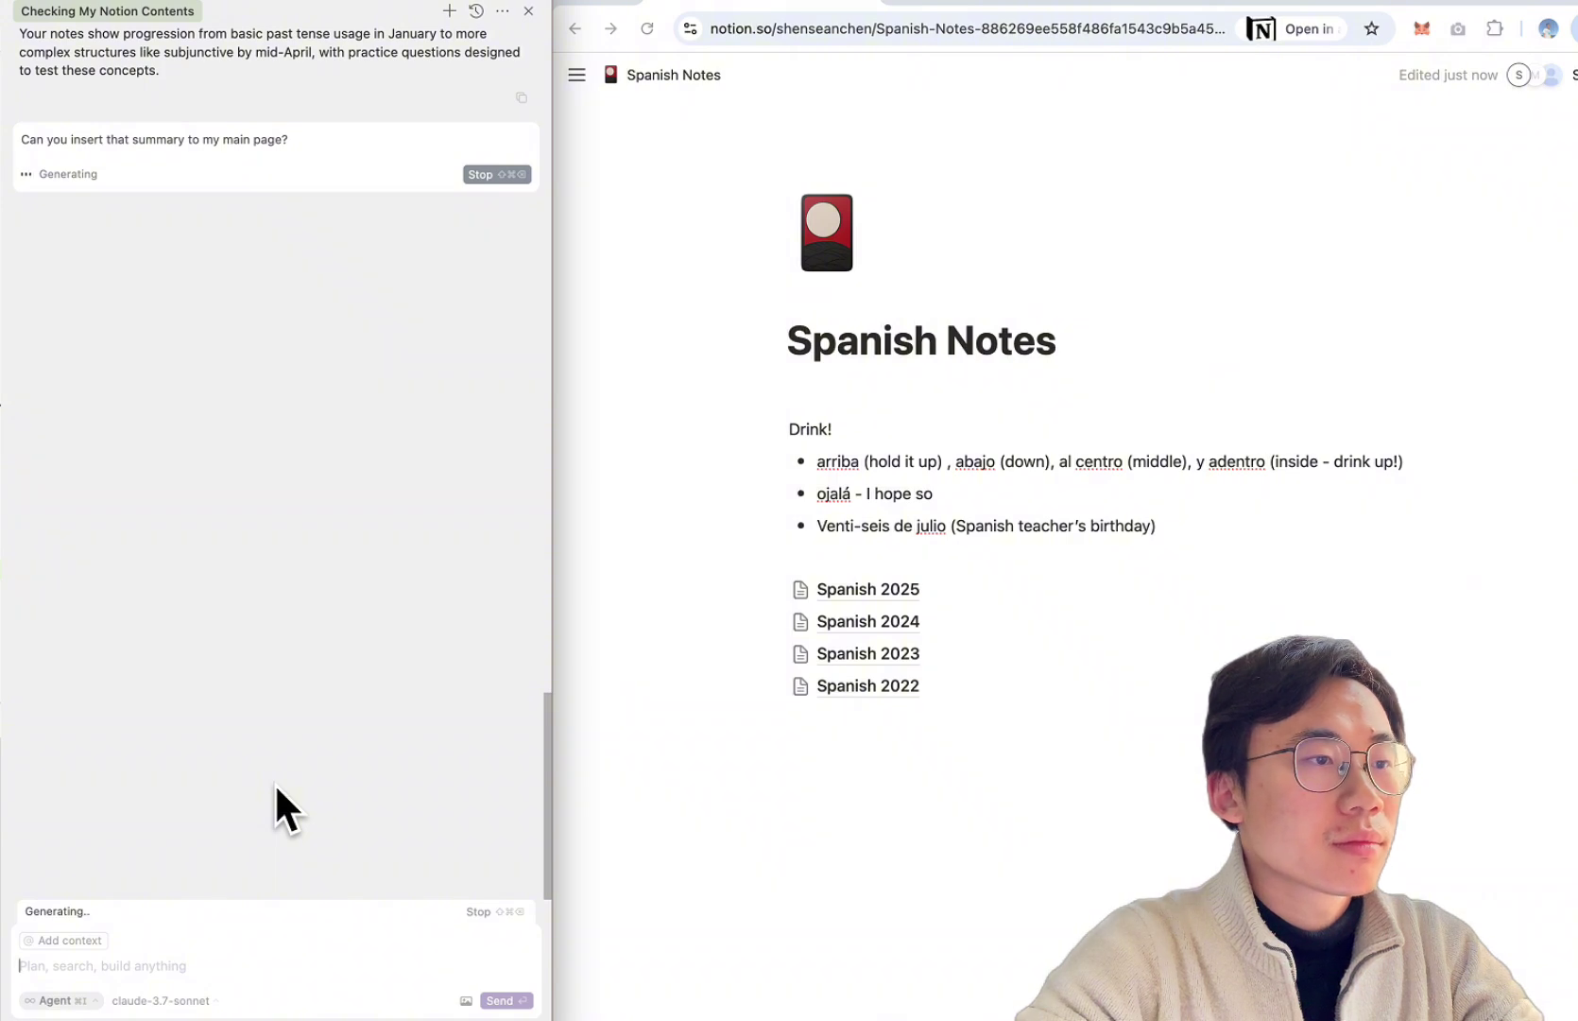
key(super+Return)
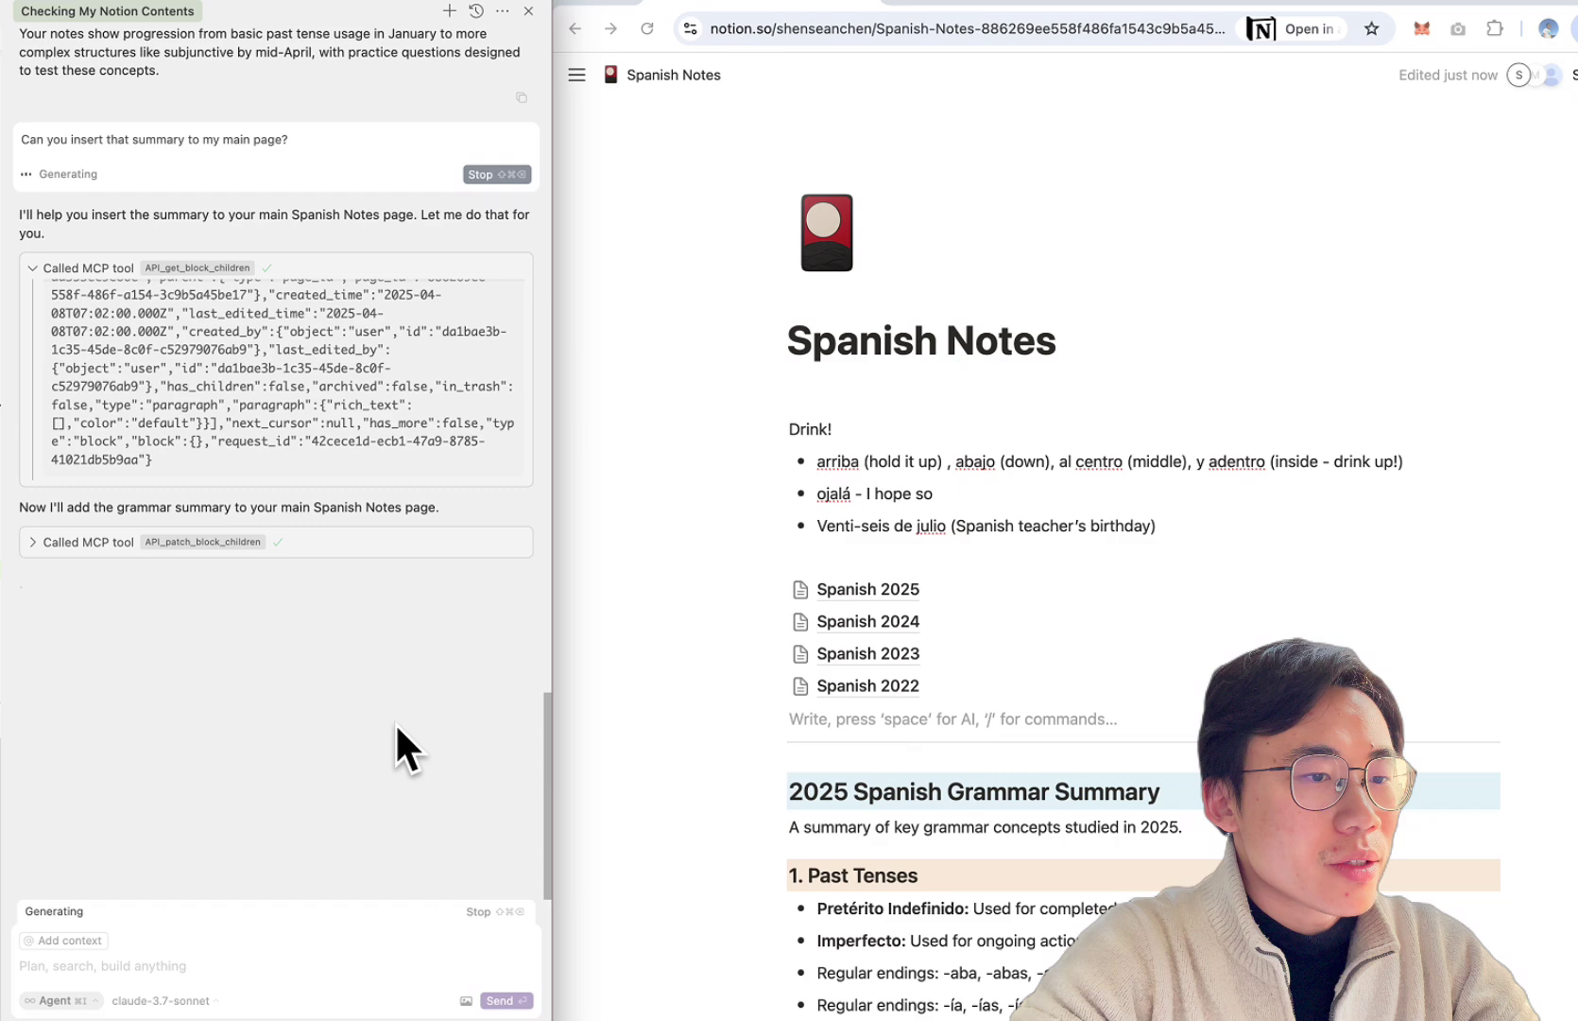
Step: Check the inserted 2025 Spanish Grammar Summary on the Spanish Notes page from Past Tenses through Common Phrases
scroll(1172, 728, down, 2)
scroll(1434, 711, down, 6)
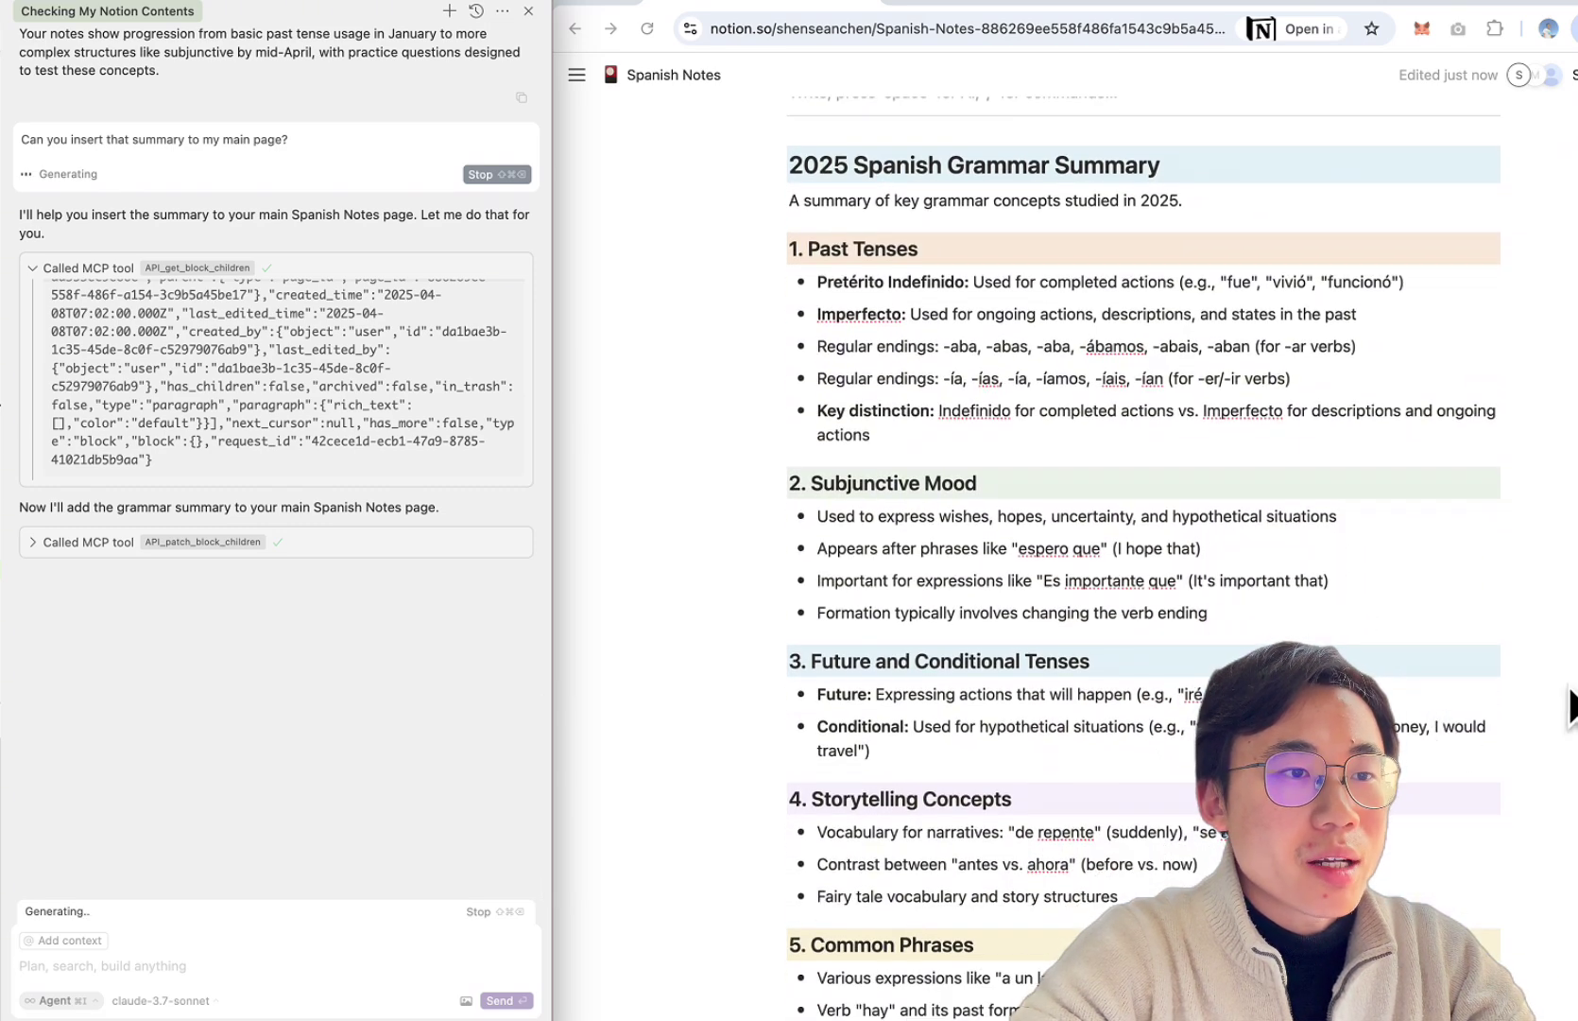
scroll(1570, 699, down, 2)
scroll(1570, 707, down, 3)
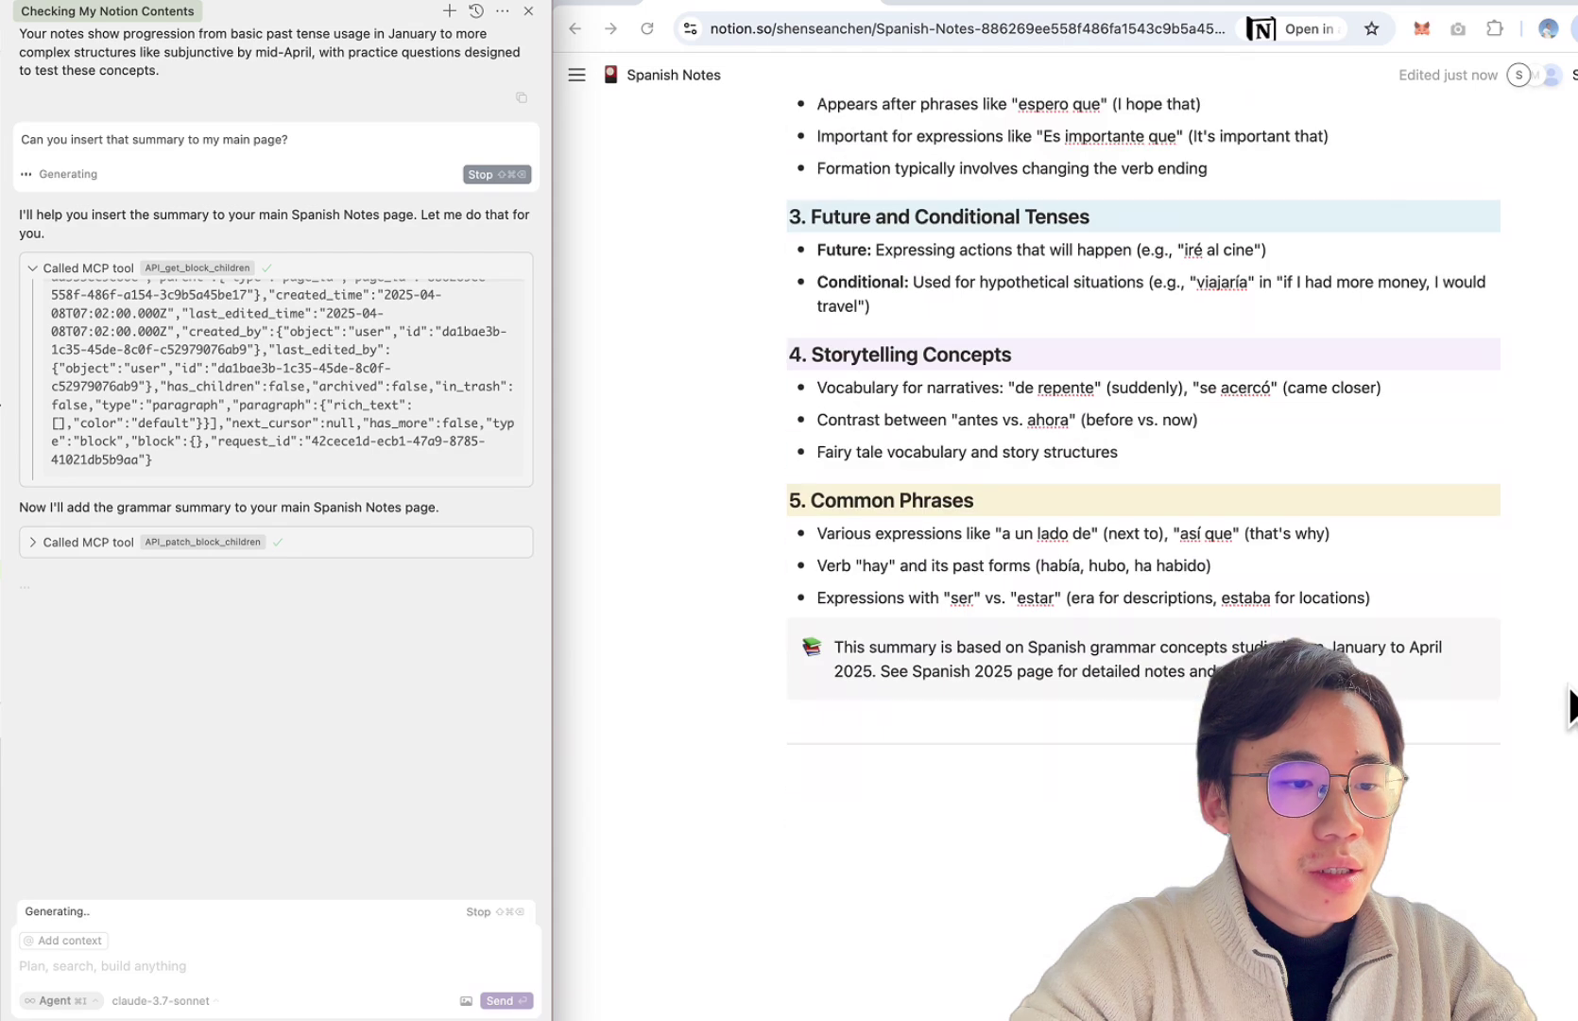
scroll(1570, 707, up, 4)
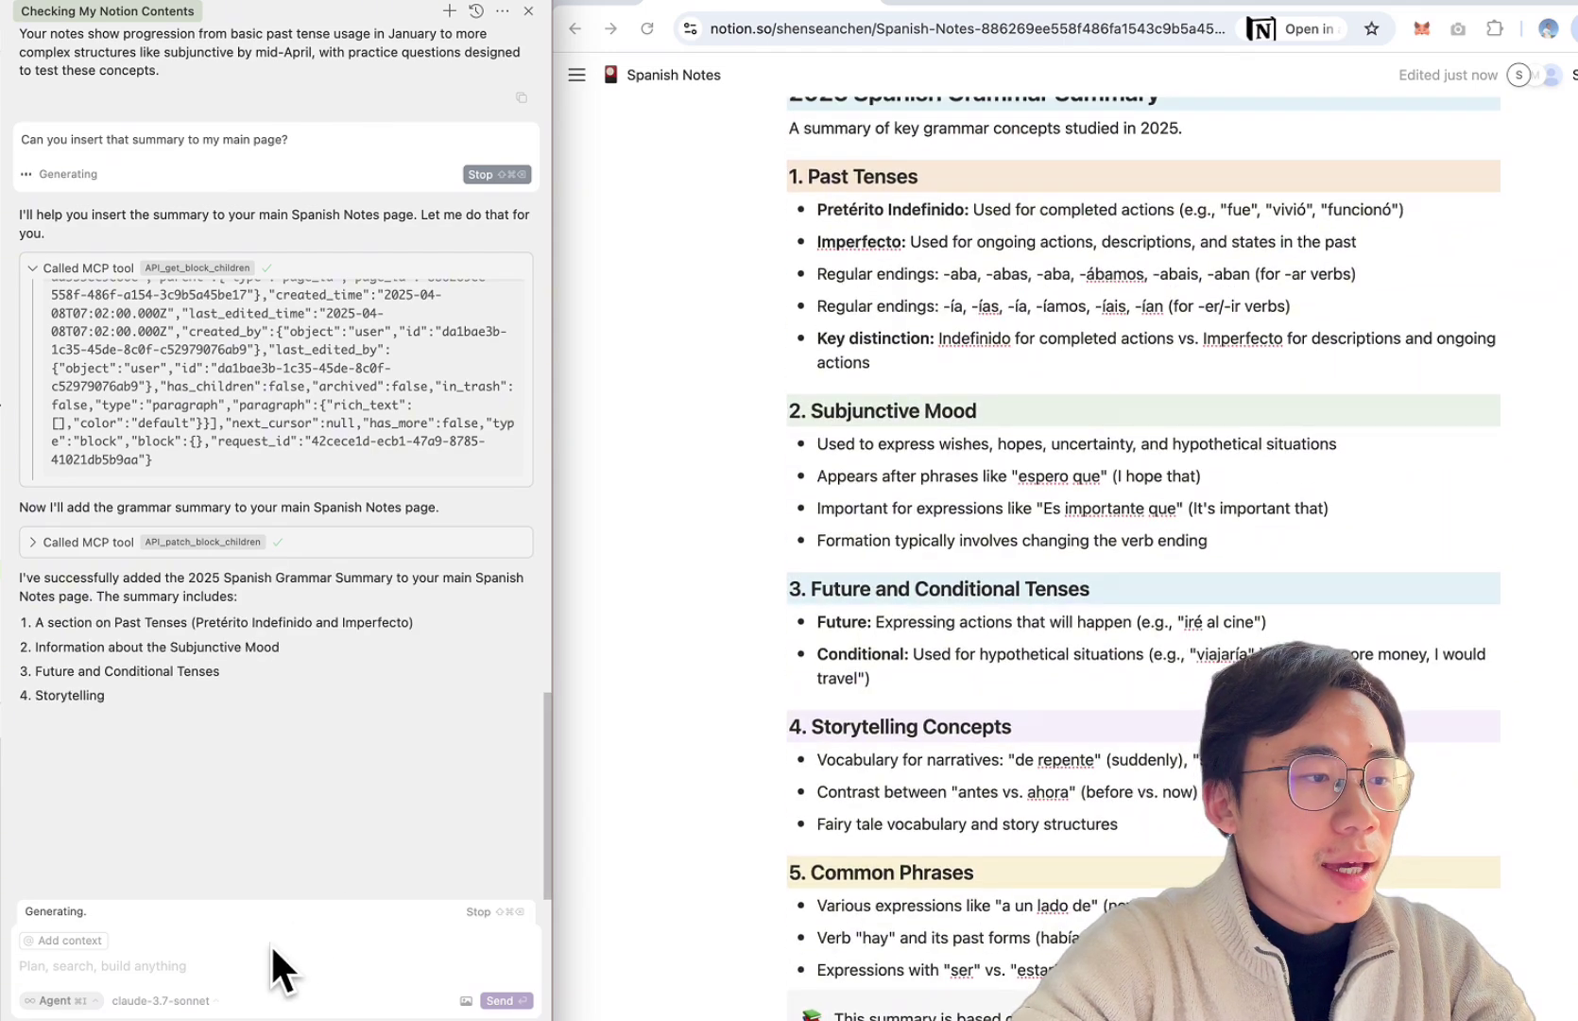
Step: Ask the agent to add a board view of grammar points to review for exams, kept in the 'In Progress' section until moved to Done
text(H)
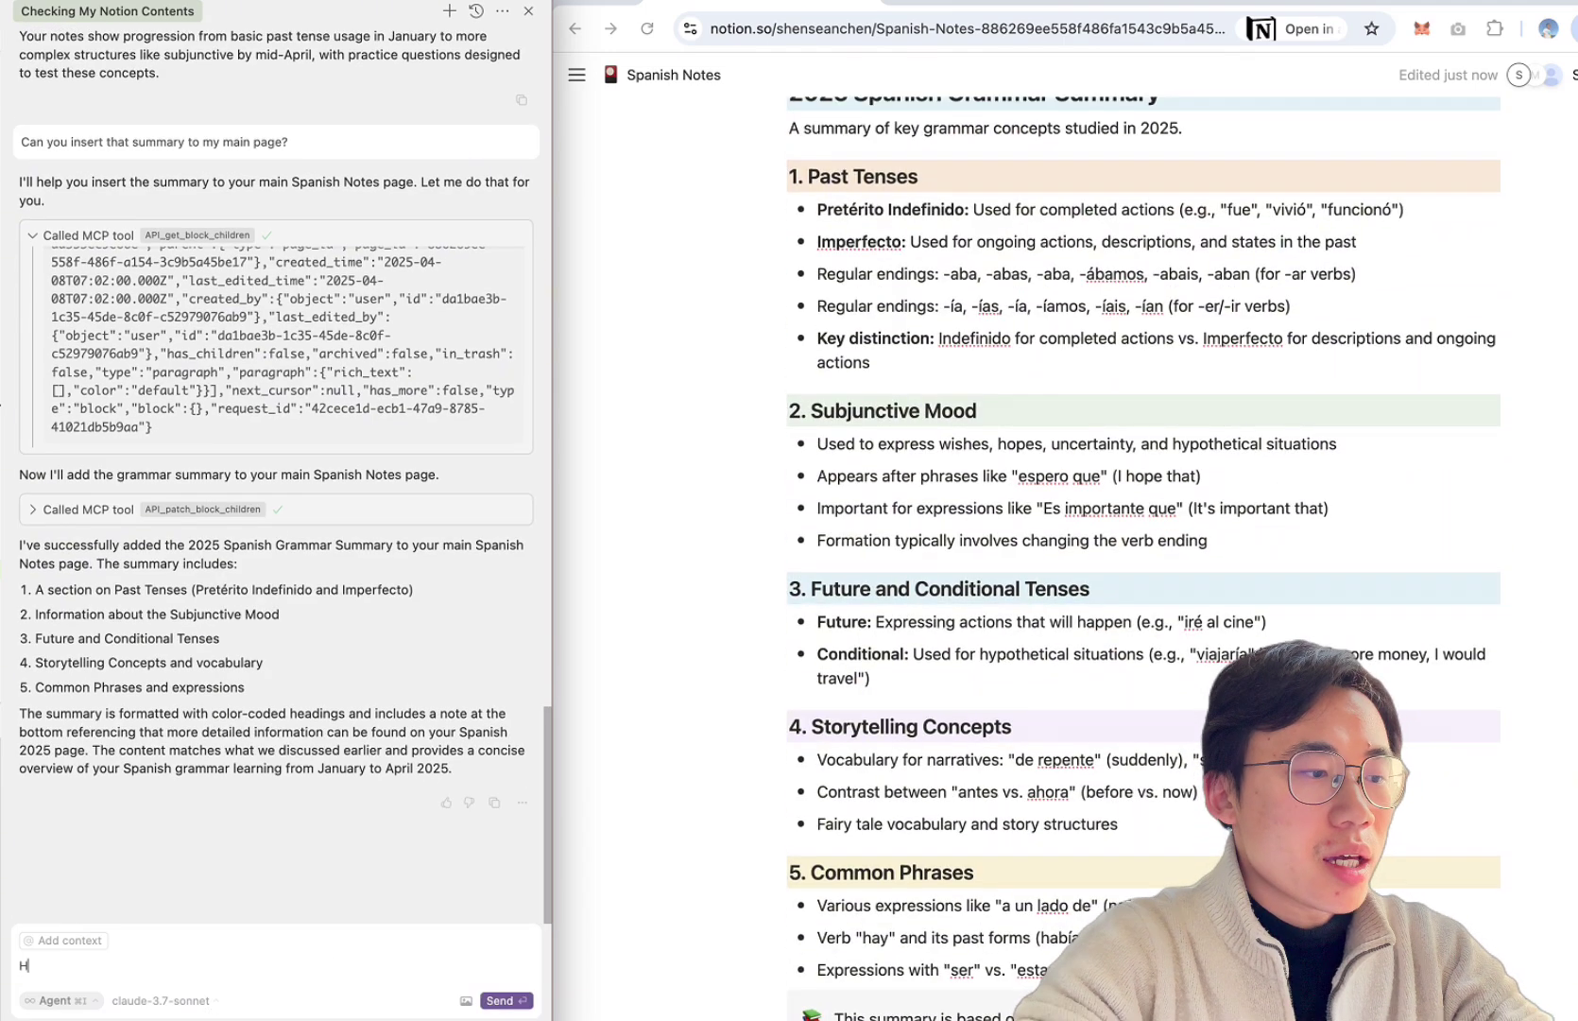
text(ey, add a board view of)
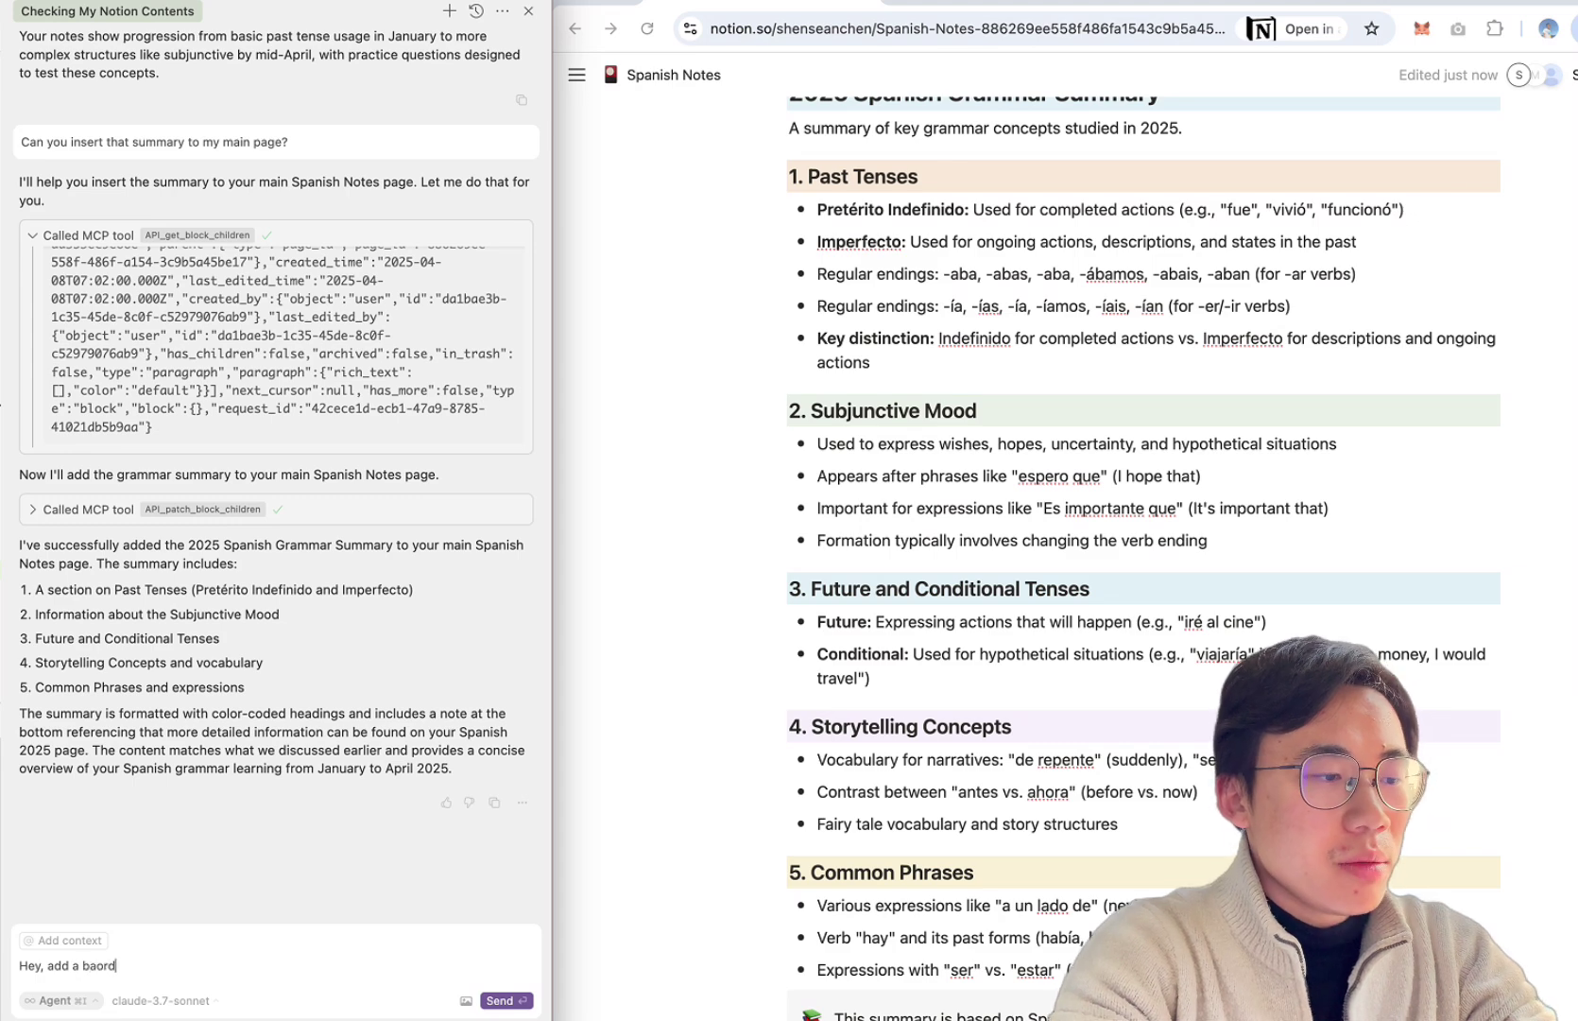
text( a list )
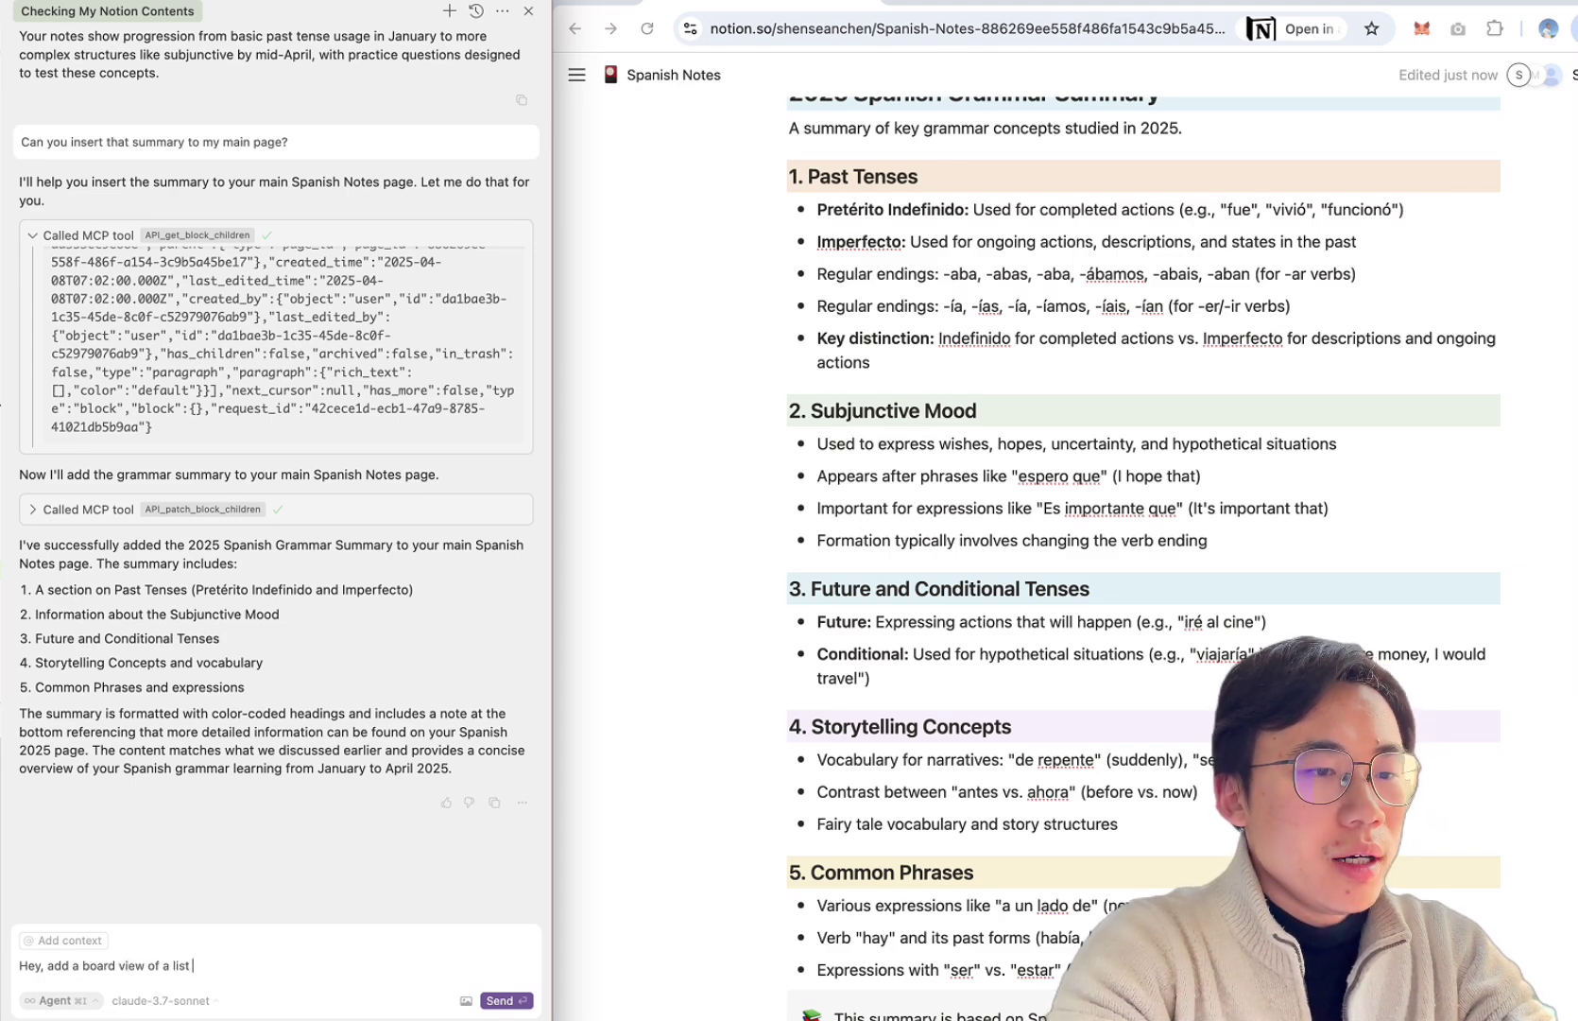
text(of grammar poi)
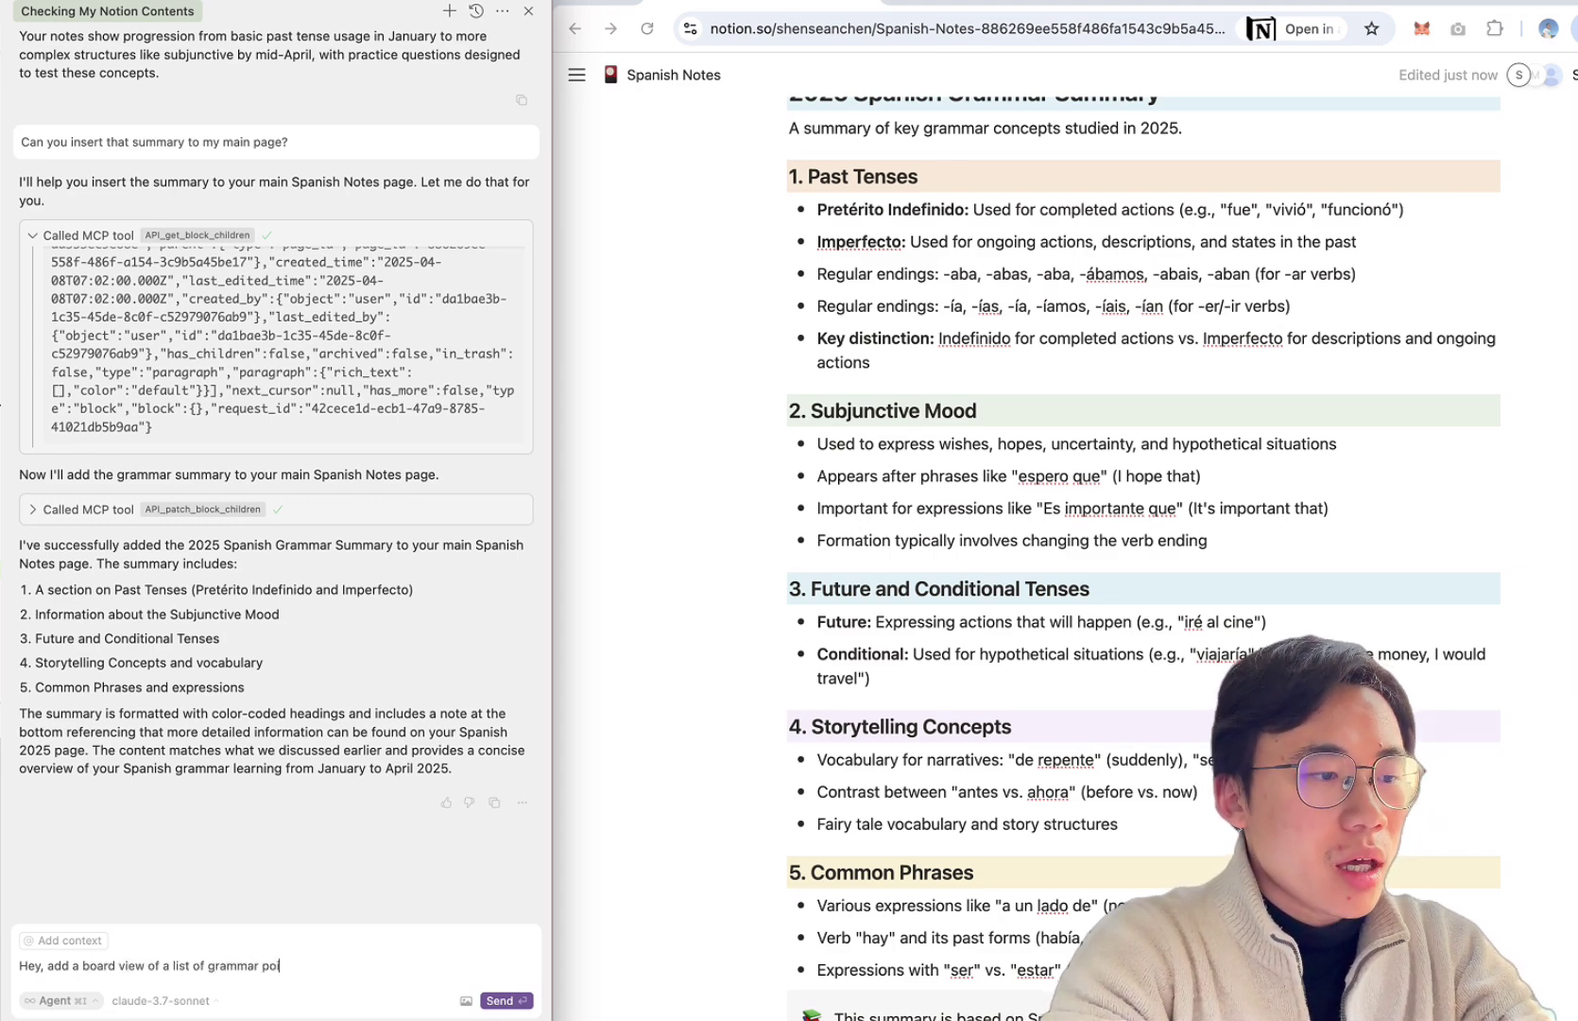
text(nts that I need to review for my exams, and keep them for 'In Progress' section for now, and I will move them to Done when)
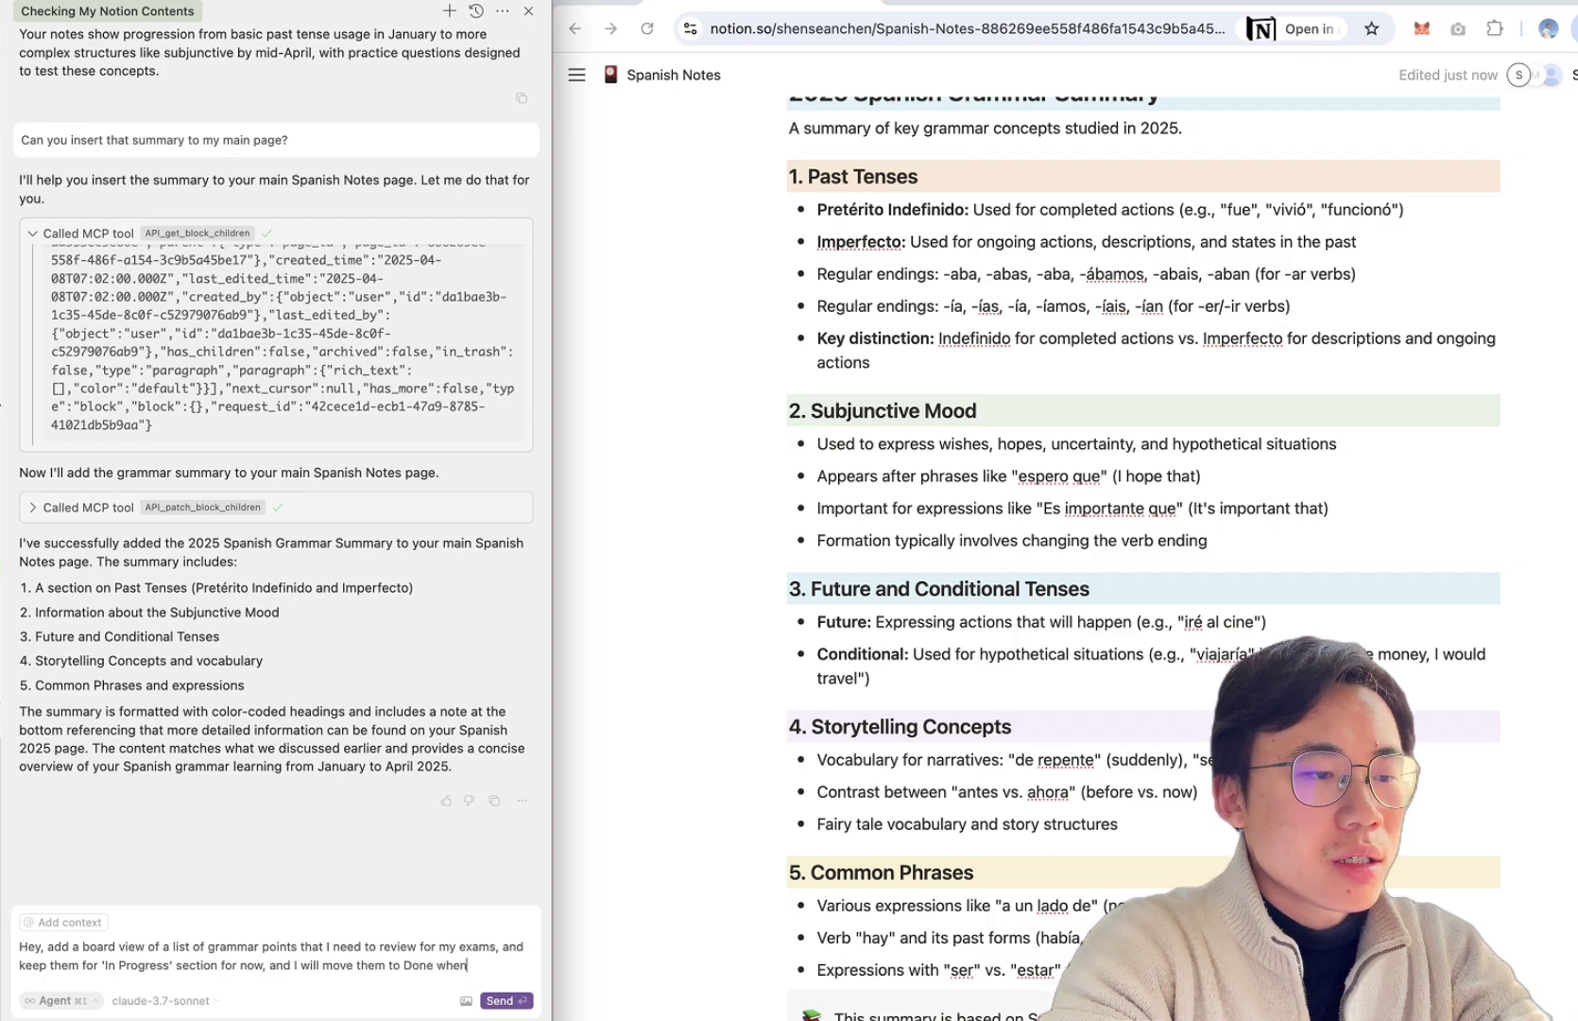
text(e.)
key(Return)
Step: Open the Spanish Grammar Review database from the end of the Spanish Notes page and change its layout to Board
scroll(1168, 600, up, 1)
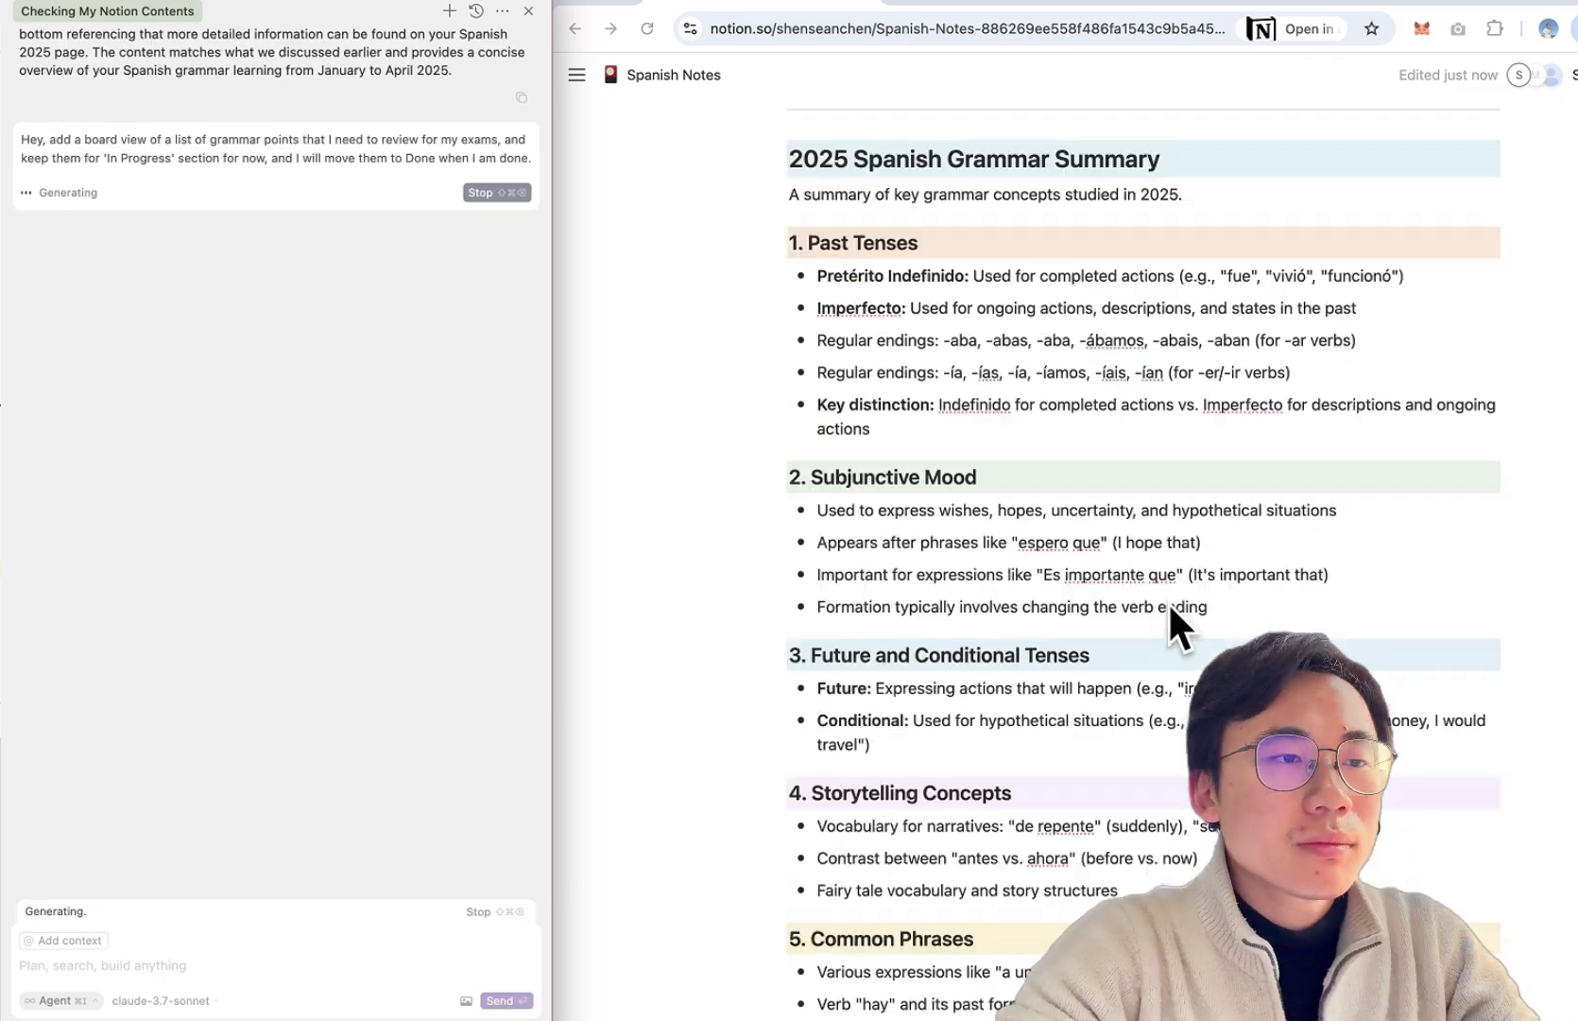
scroll(612, 665, down, 5)
scroll(861, 548, up, 5)
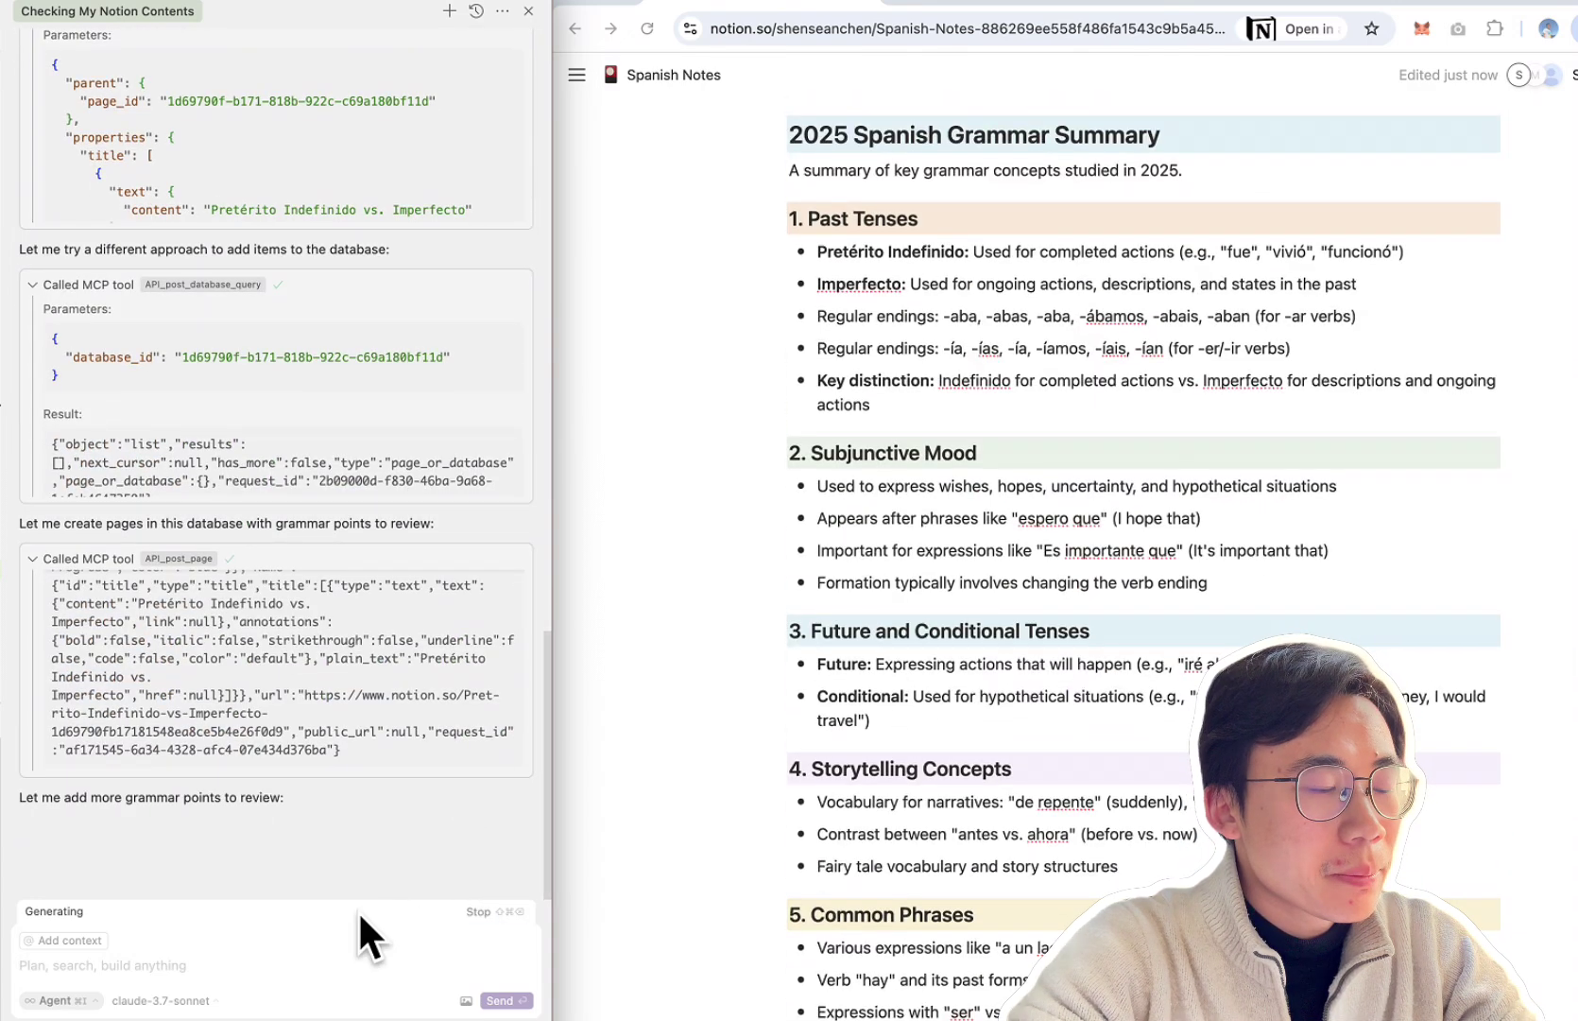
scroll(1184, 756, down, 5)
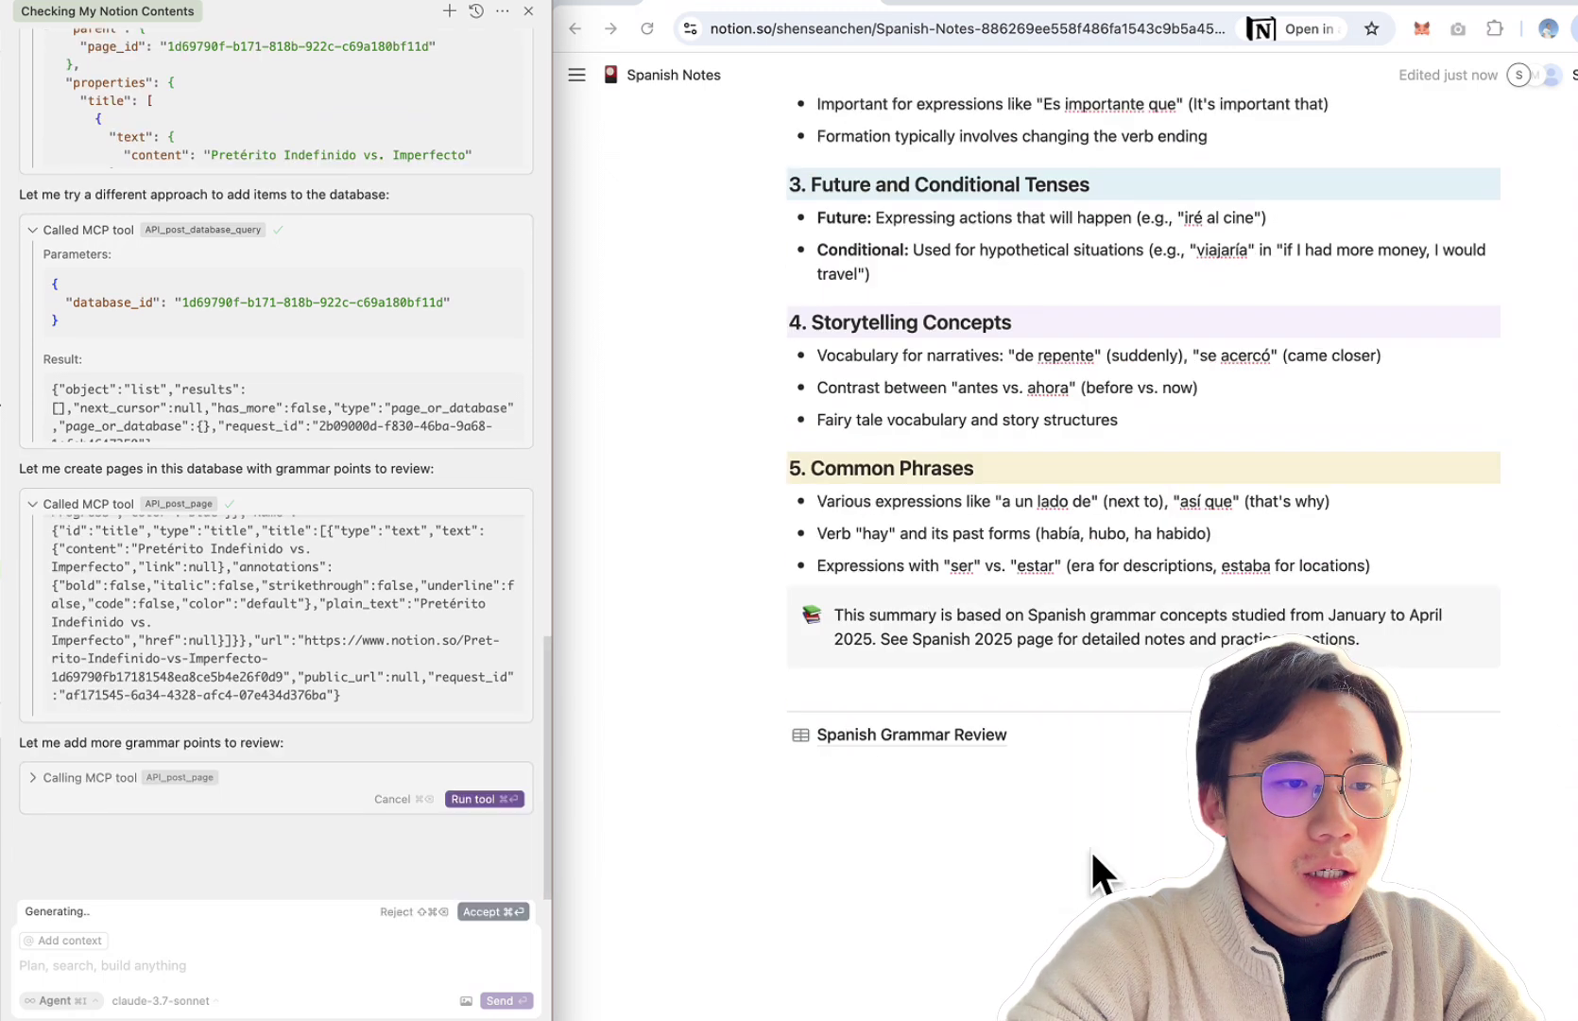
click(907, 745)
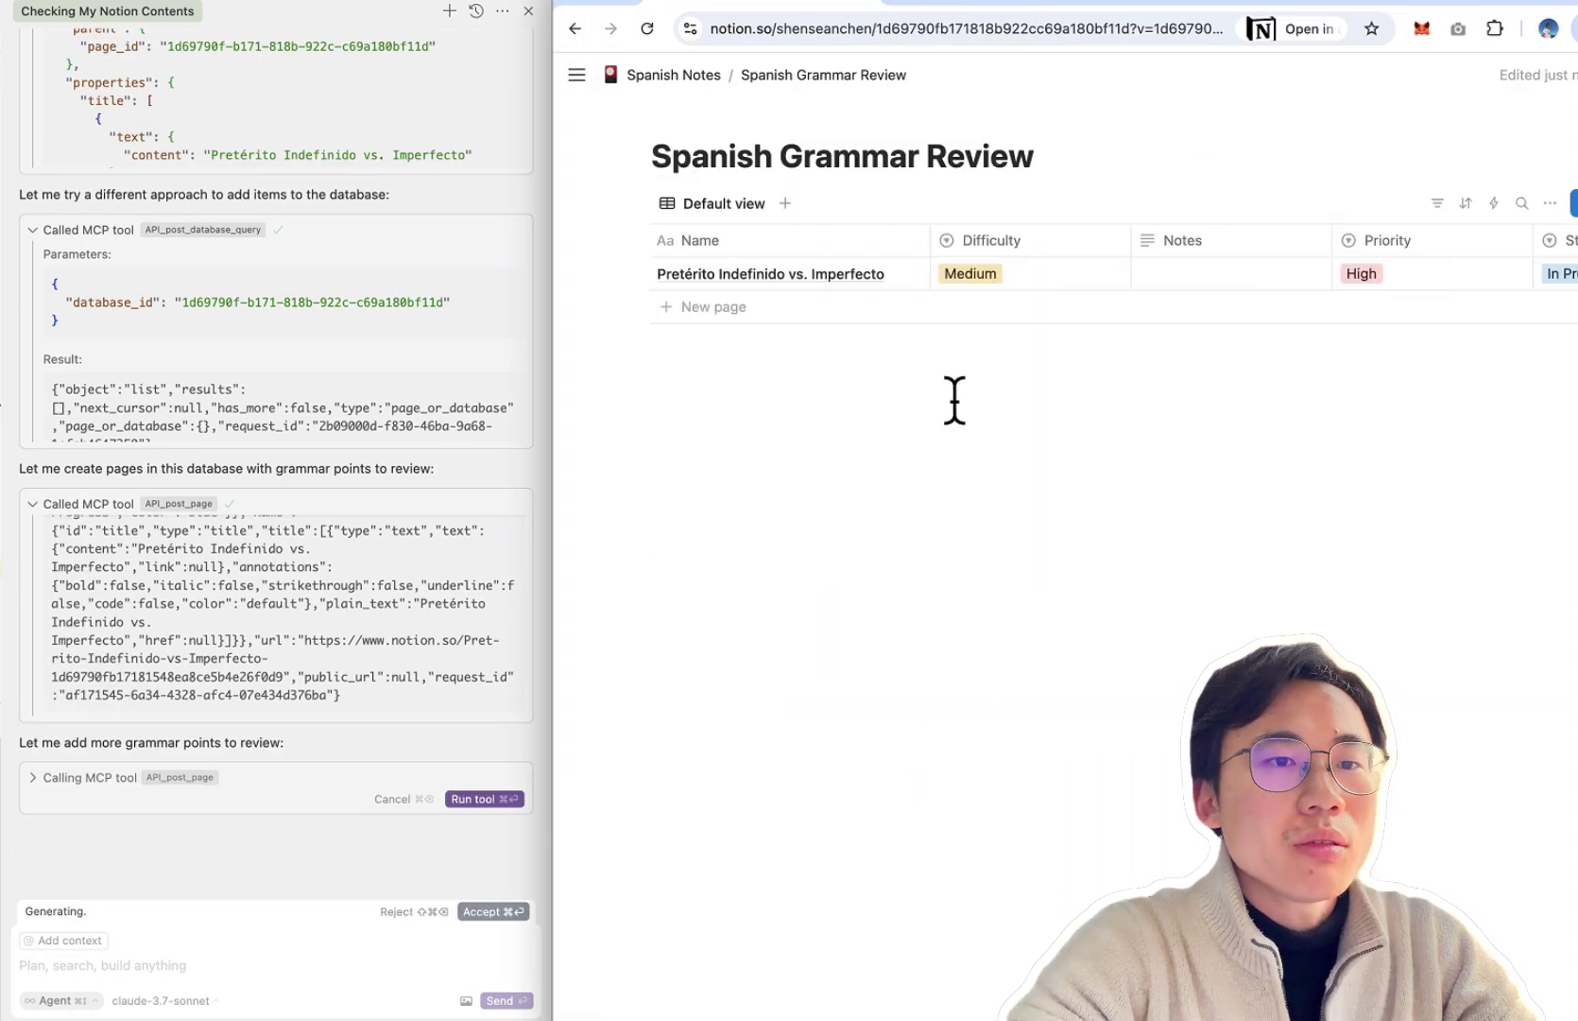
click(1550, 203)
click(1513, 331)
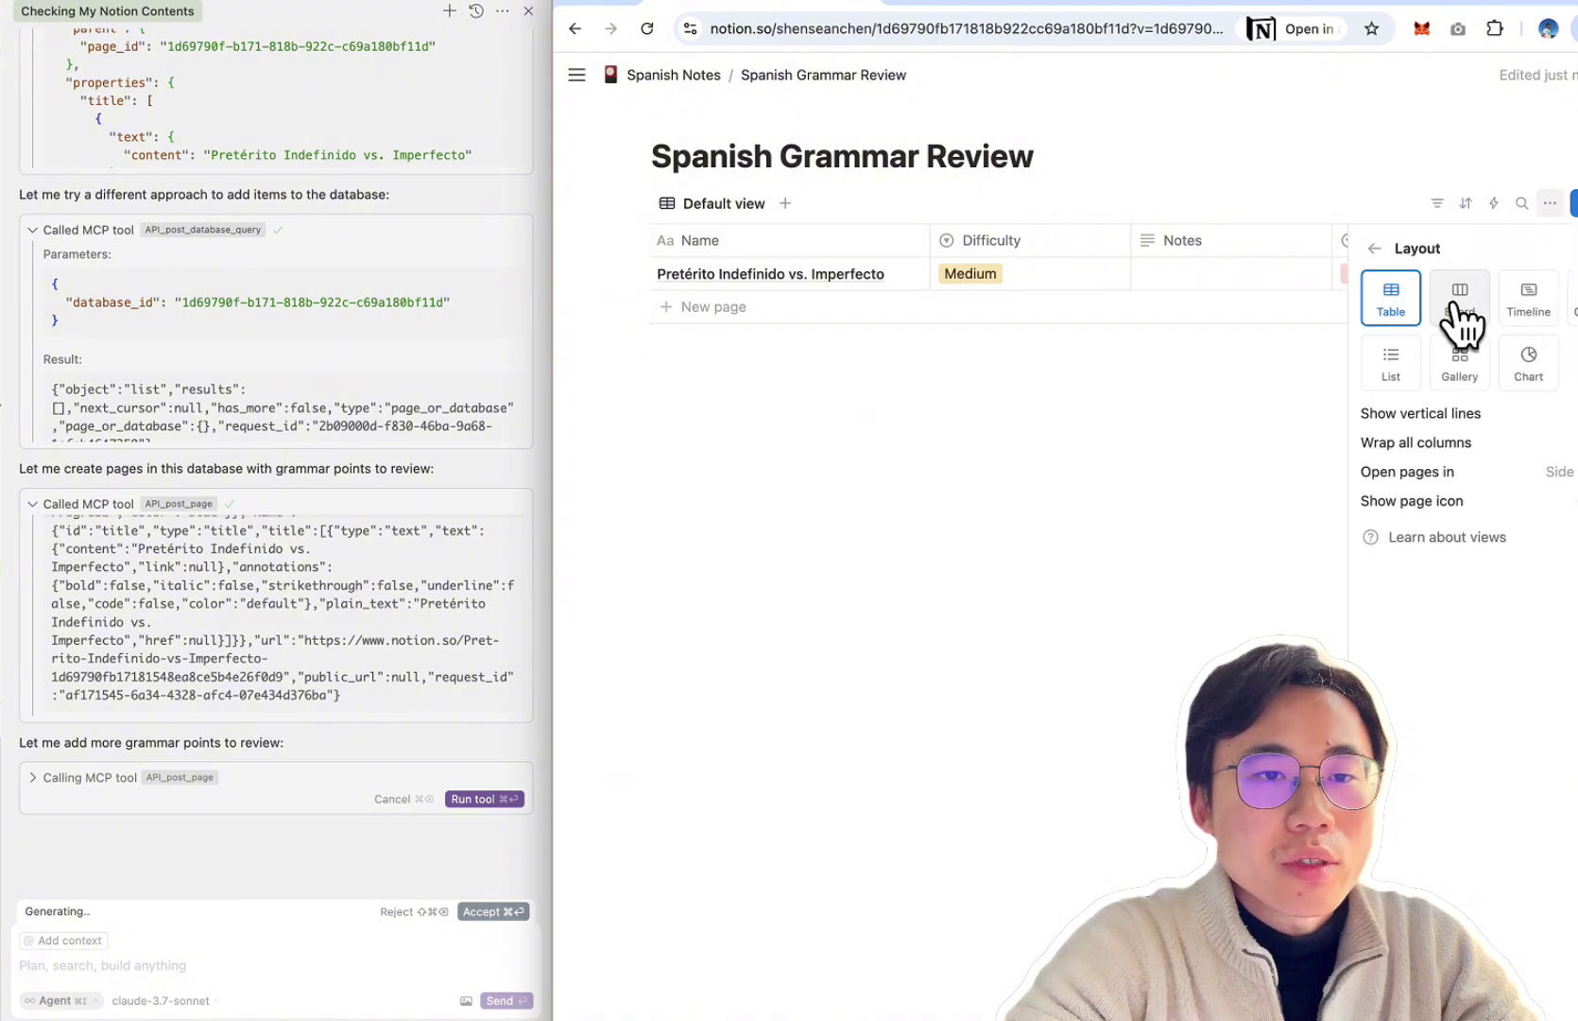
click(1458, 312)
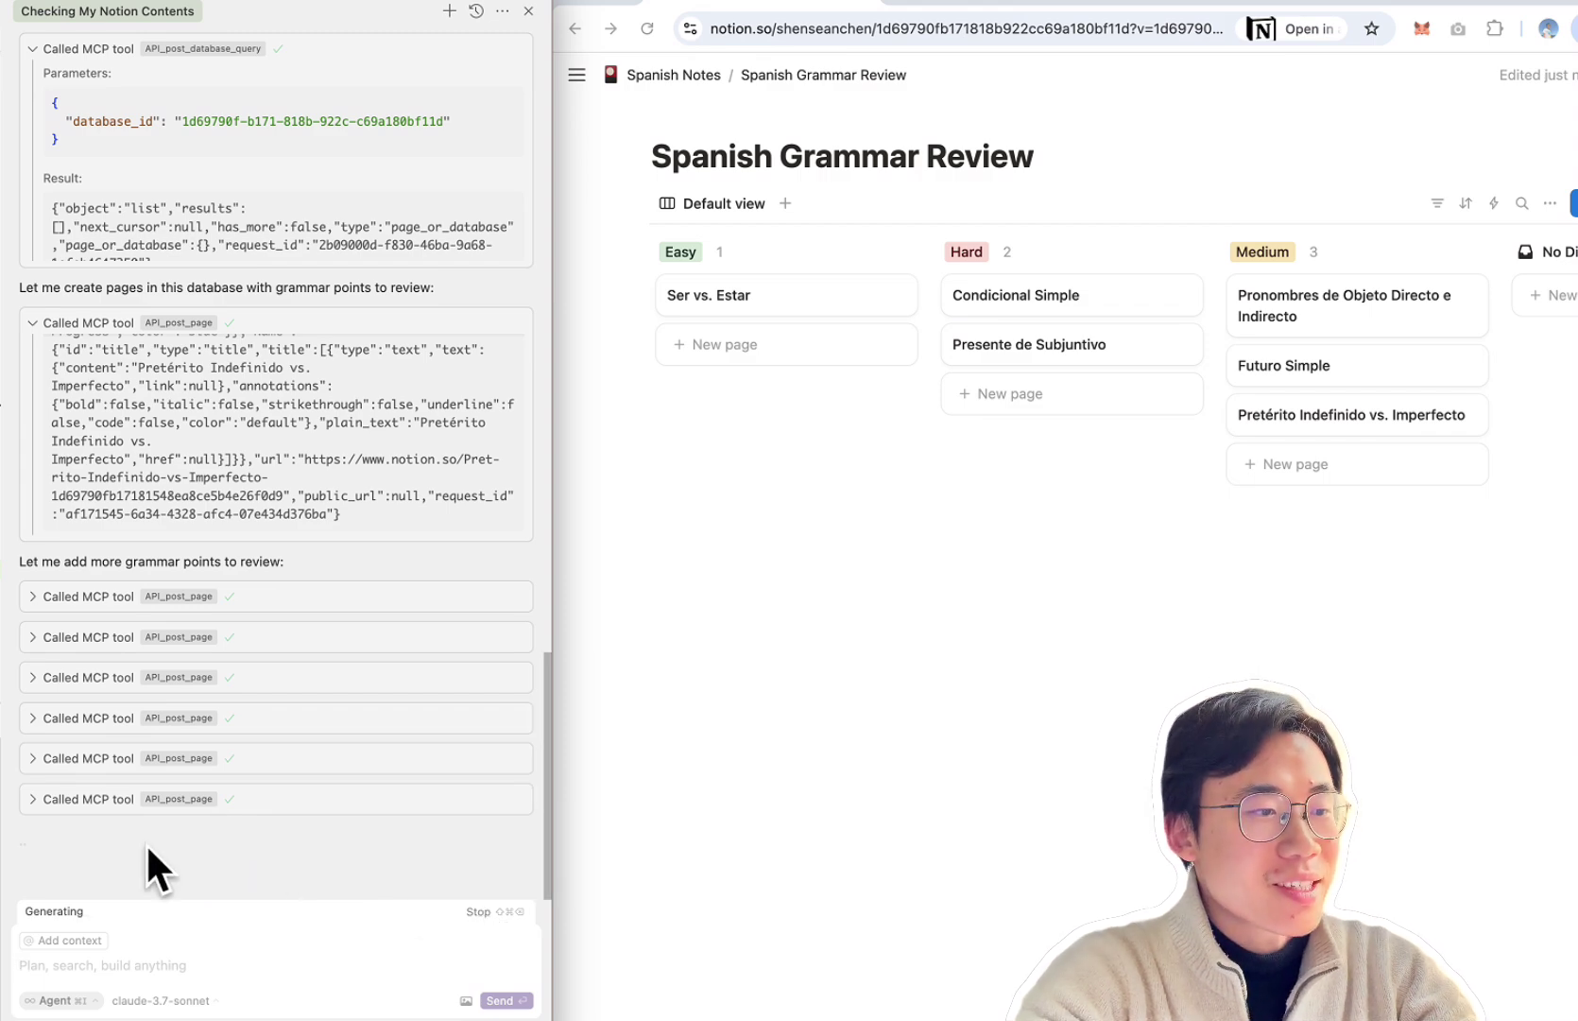
Step: Ask the agent "Add in some test questions and answers (but hidden under a dropdown button), based on these grammar points"
text(Add in some test questions and answers (but hidden under a dropdown button), bas)
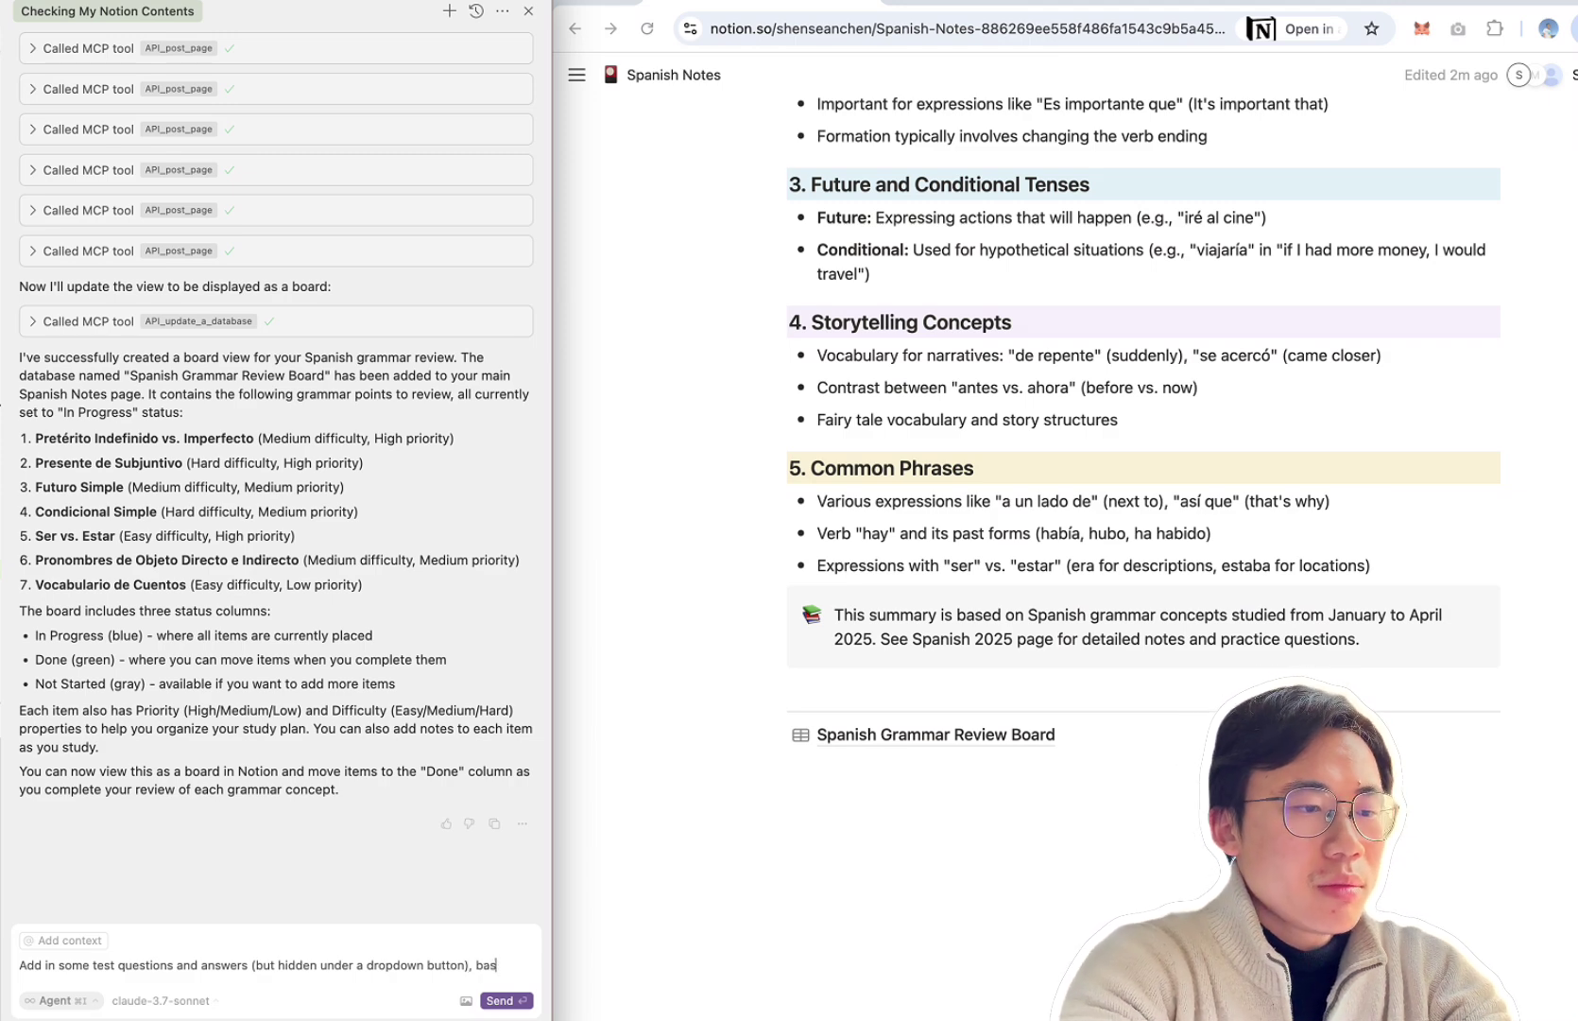
text(ed on these grammar points)
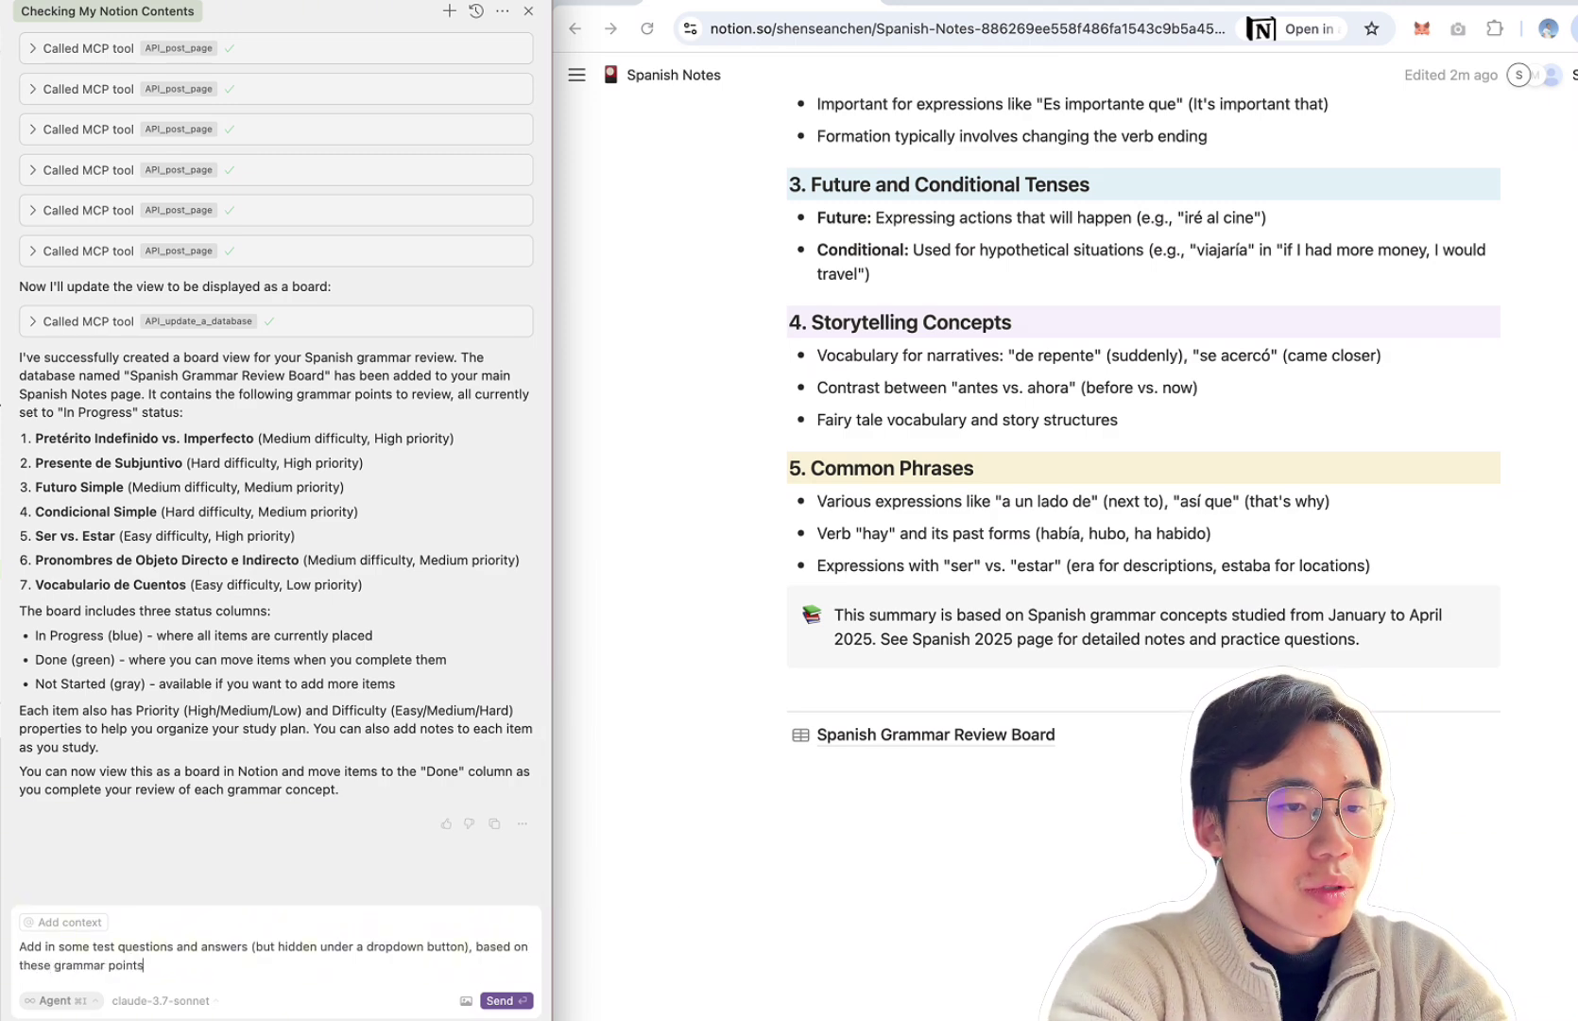
key(Return)
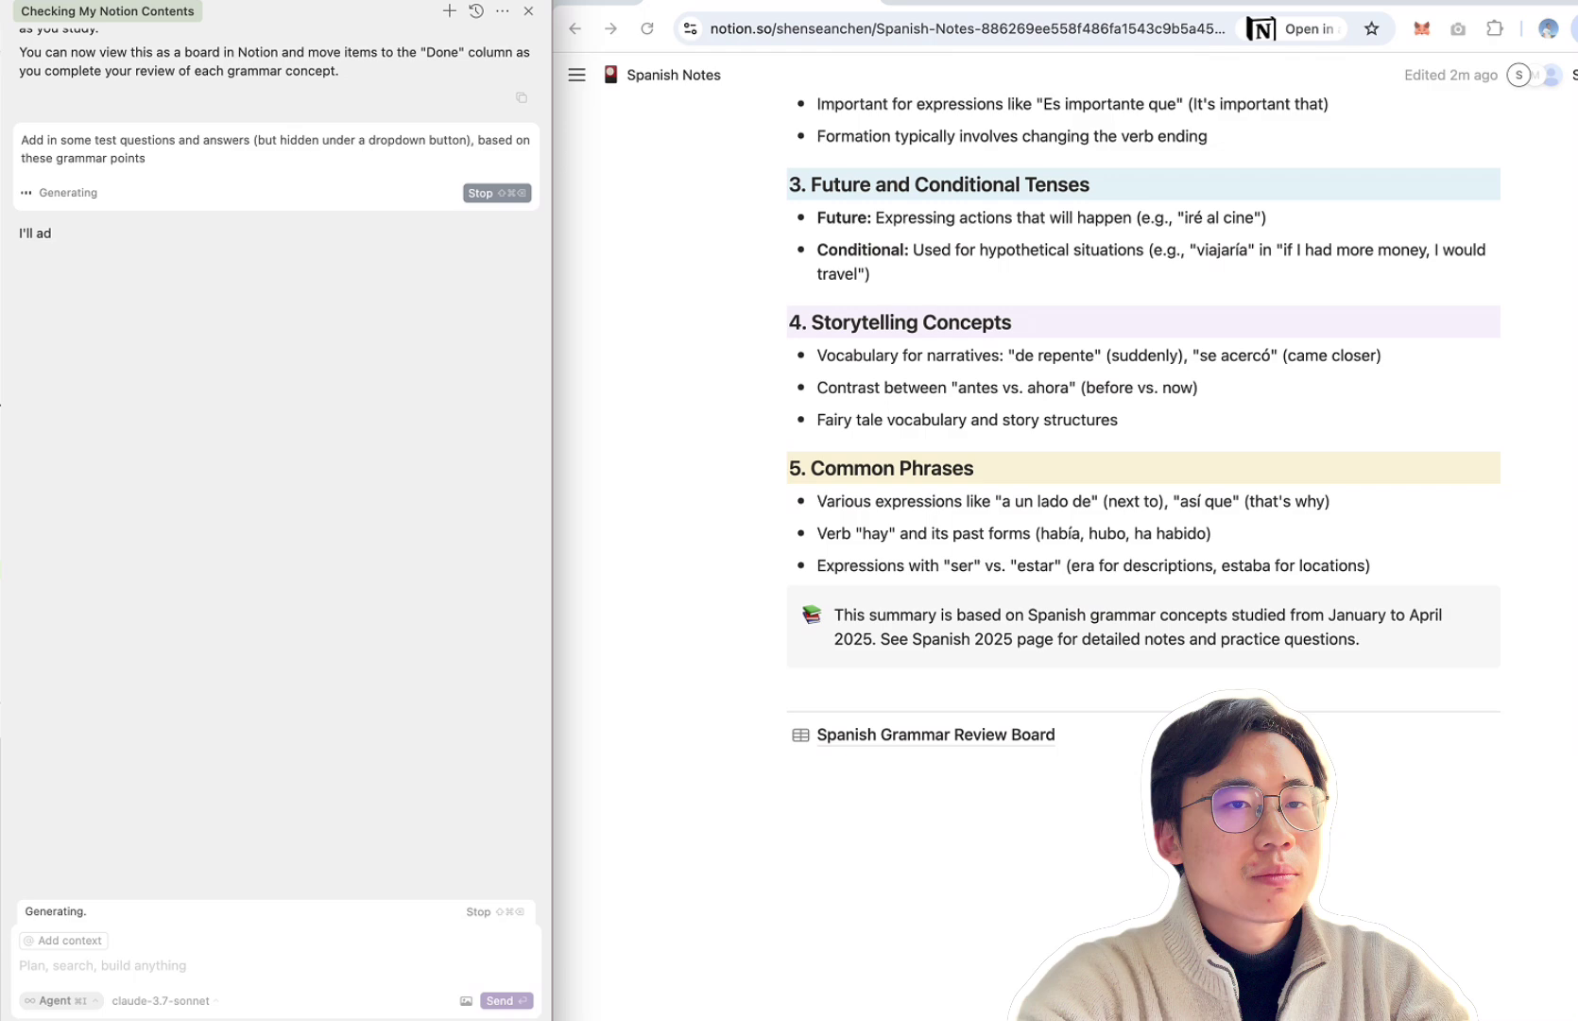
Step: Open the Spanish Grammar Review Board in a new tab and look across its difficulty columns
right_click(879, 736)
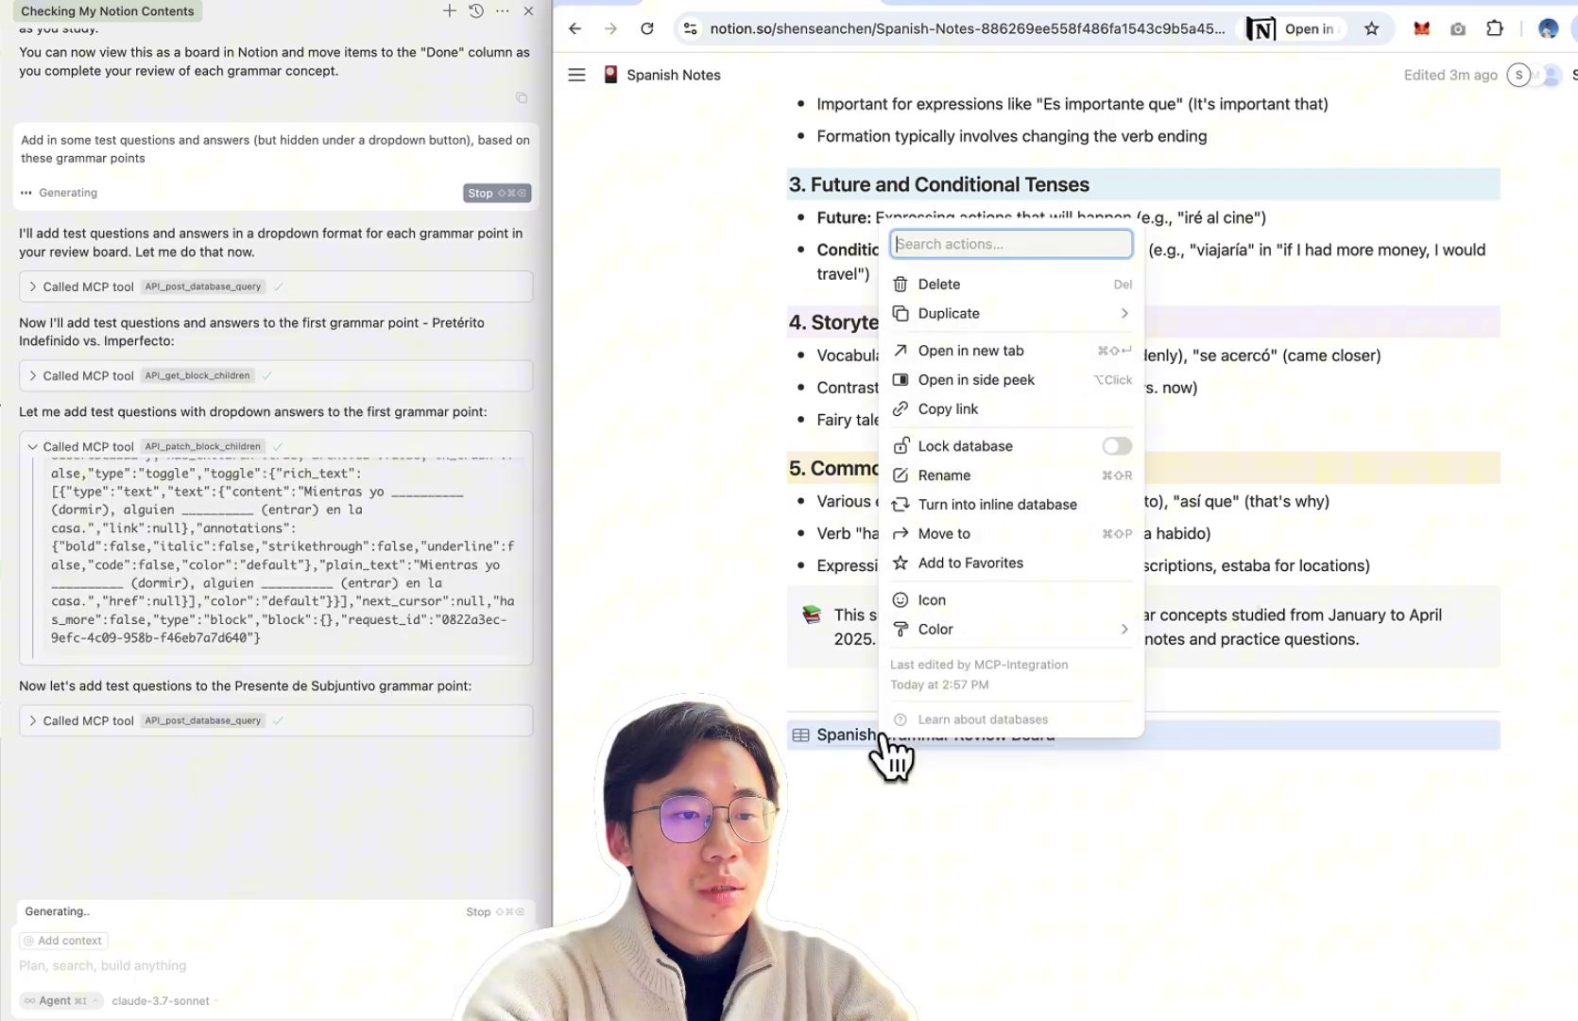
click(1068, 354)
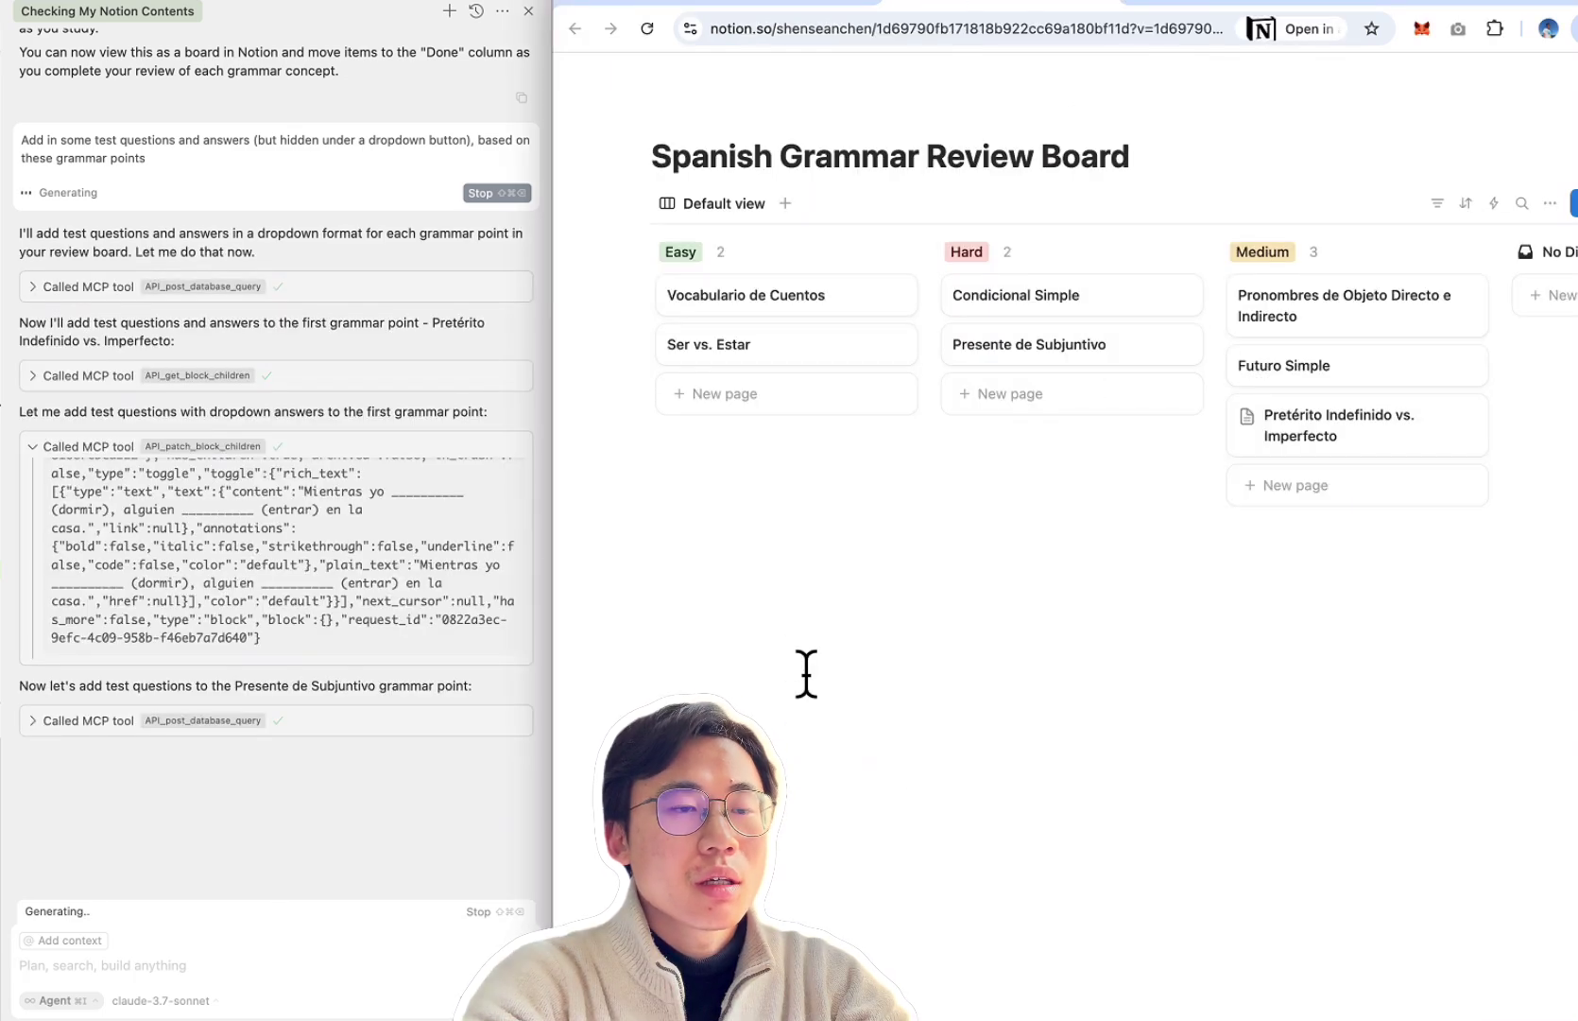
scroll(1064, 591, right, 3)
scroll(1276, 430, left, 3)
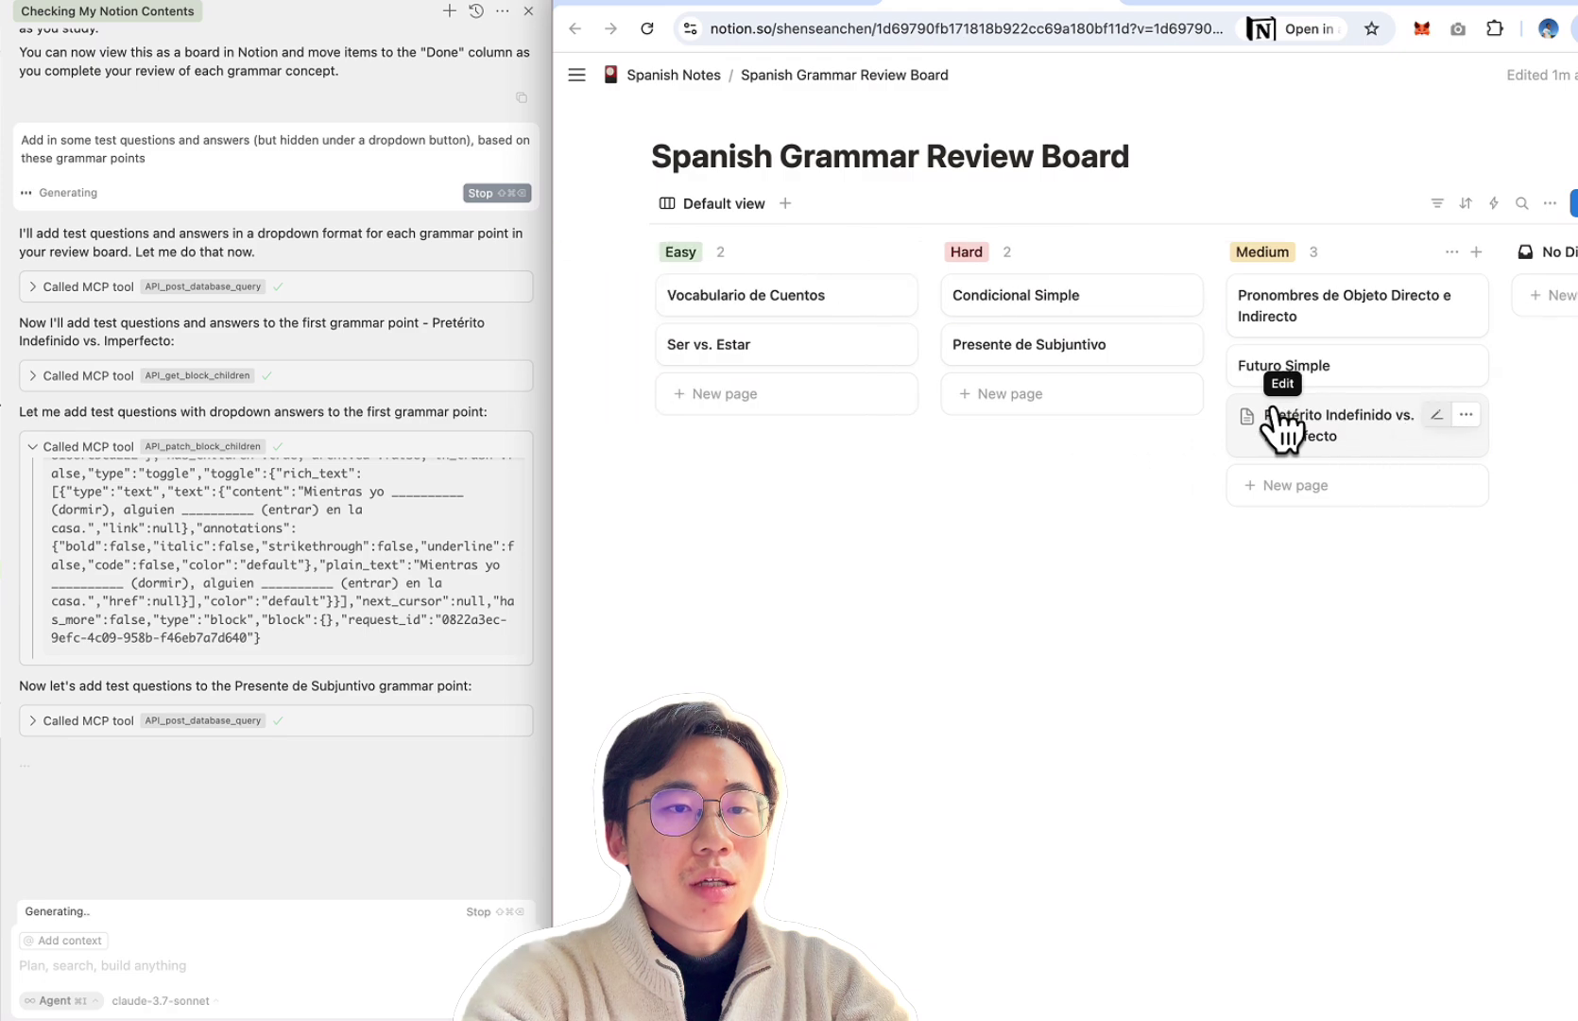
Step: Open the Pretérito Indefinido vs. Imperfecto card and expand its three practice questions to check the hidden answers
click(1300, 427)
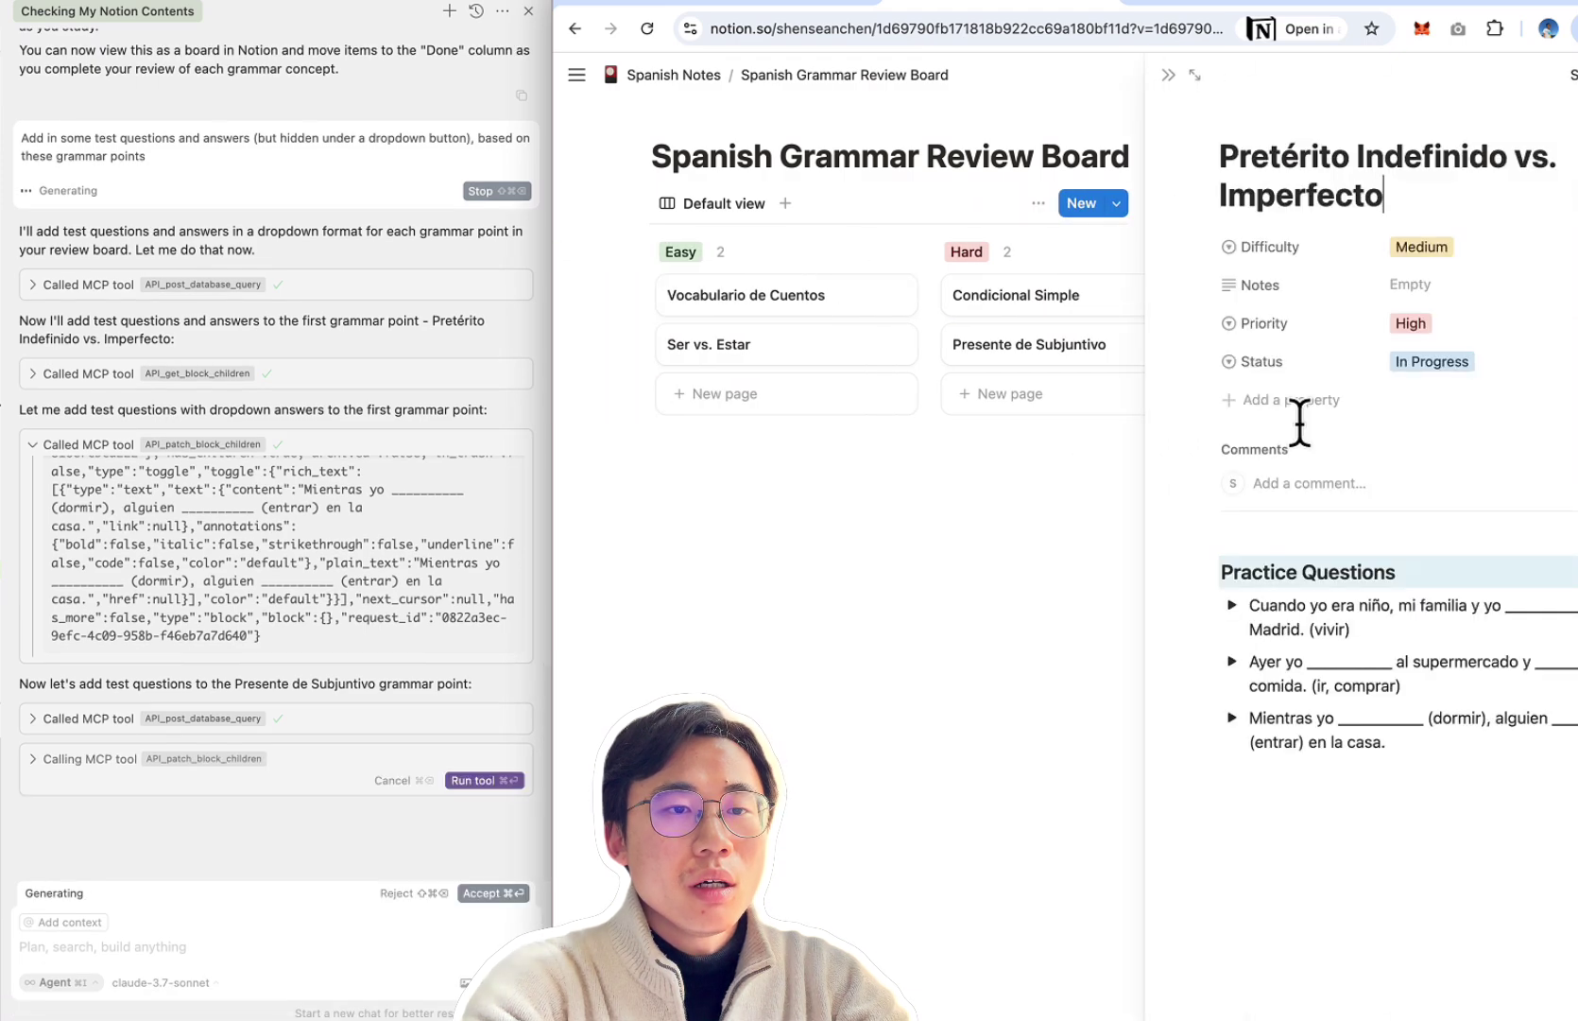
click(1231, 606)
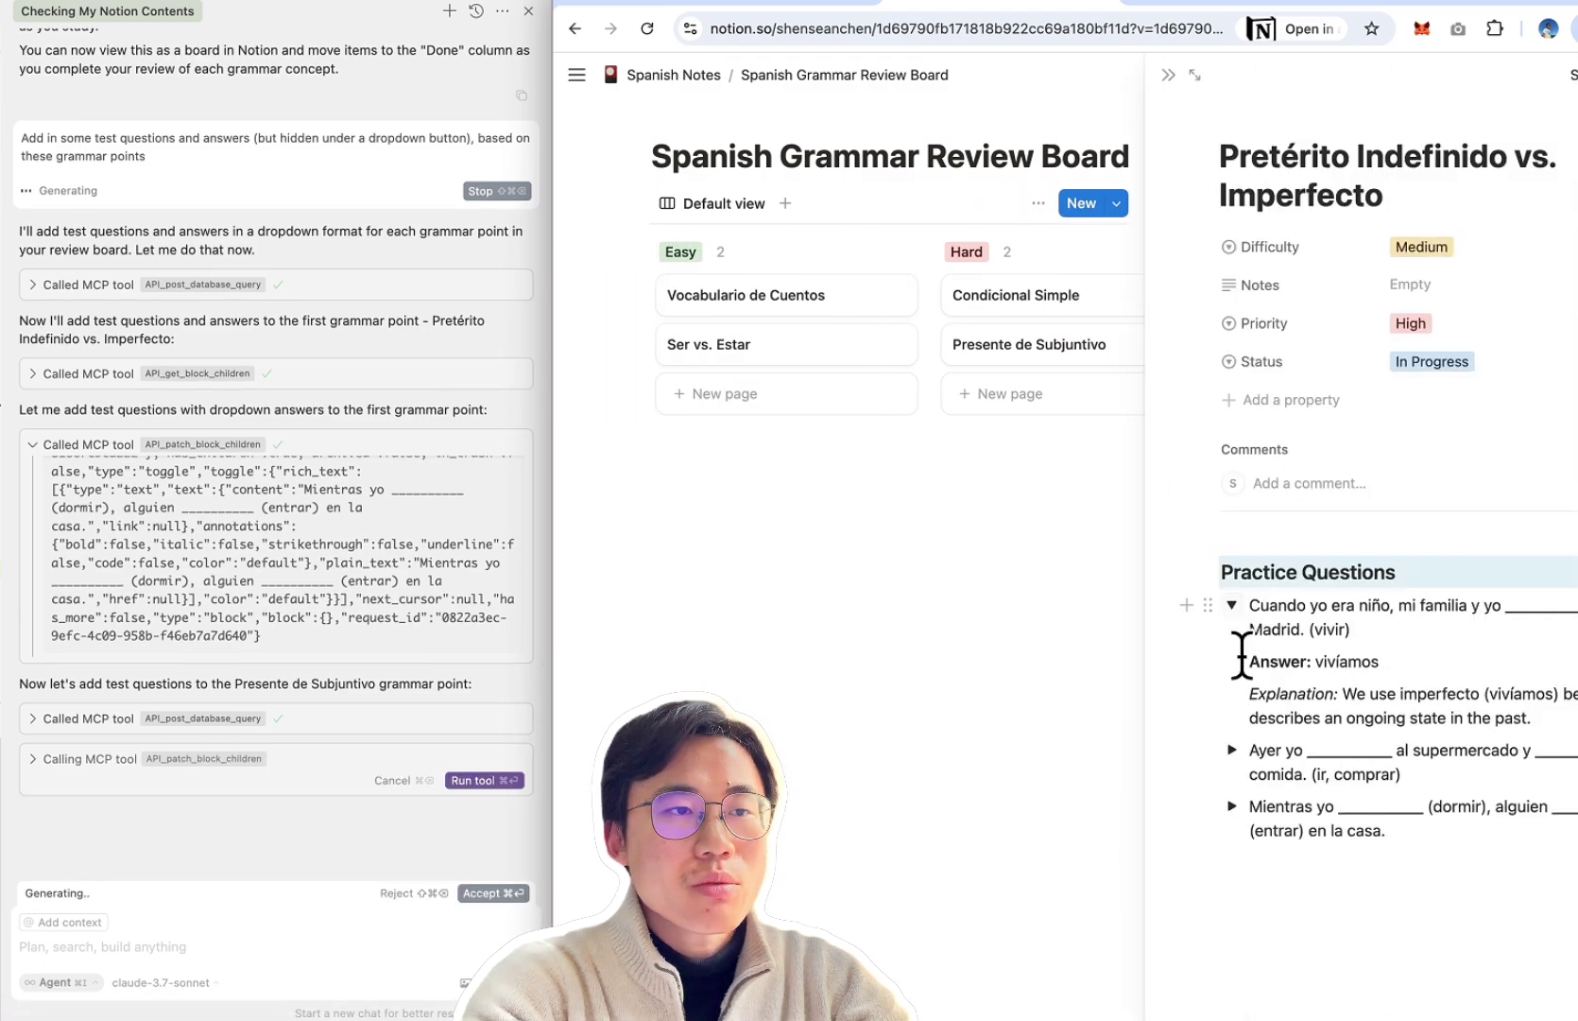
click(1232, 751)
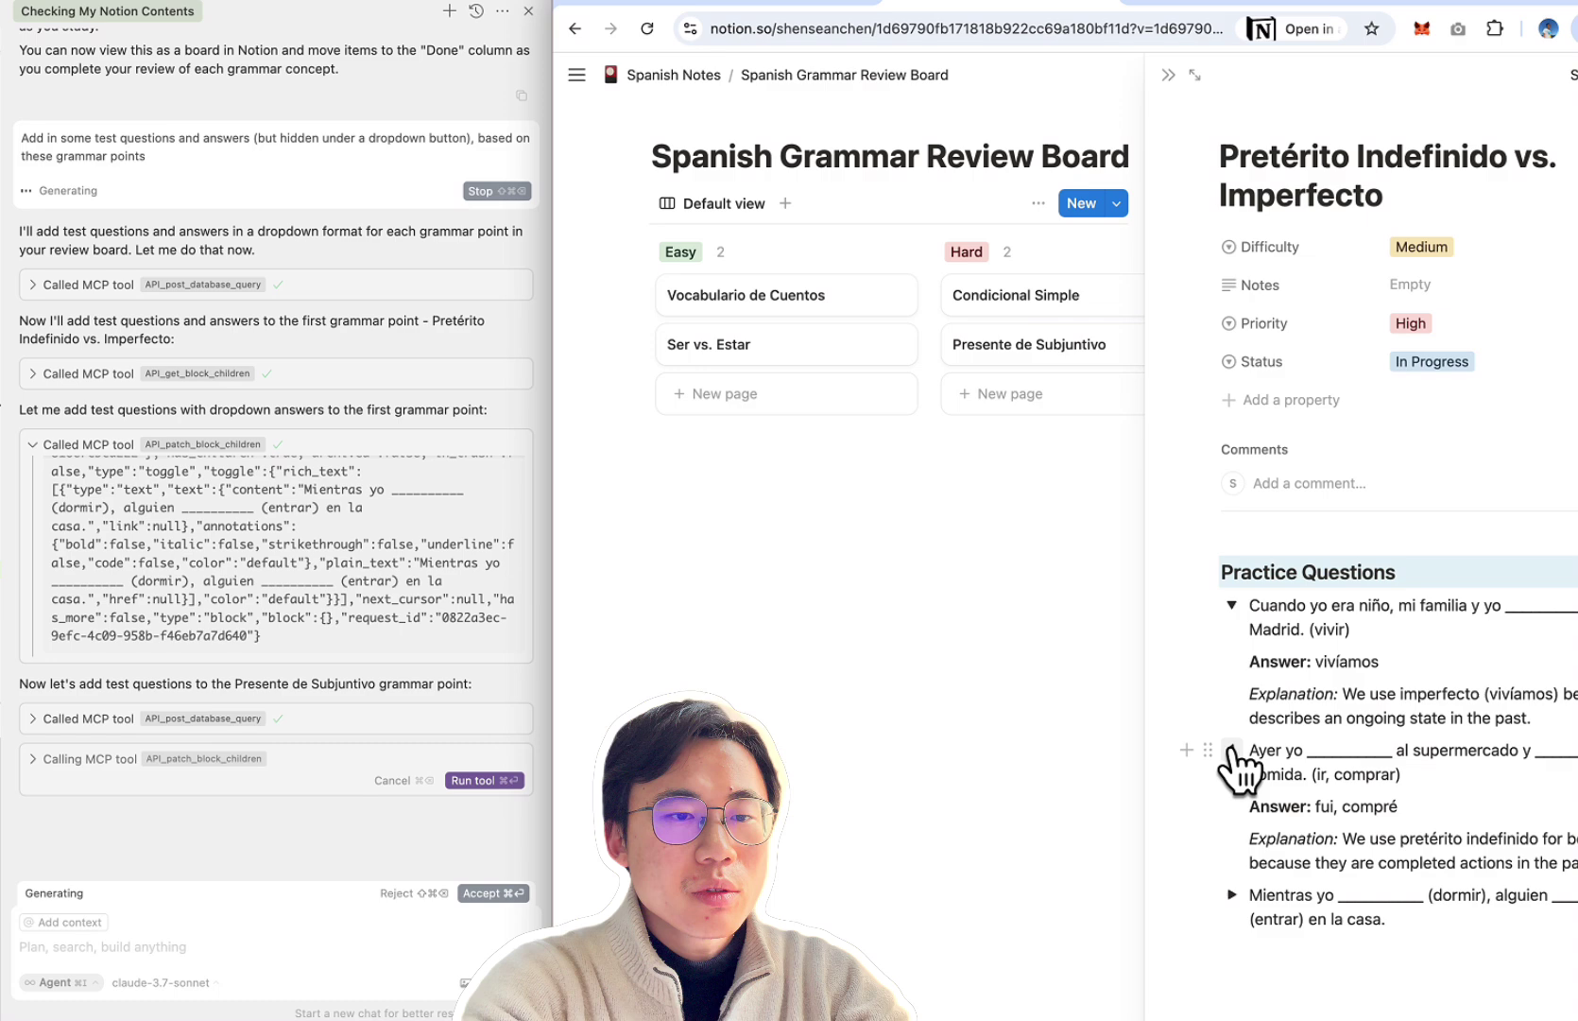
click(1231, 894)
scroll(1273, 817, down, 2)
scroll(1273, 818, up, 2)
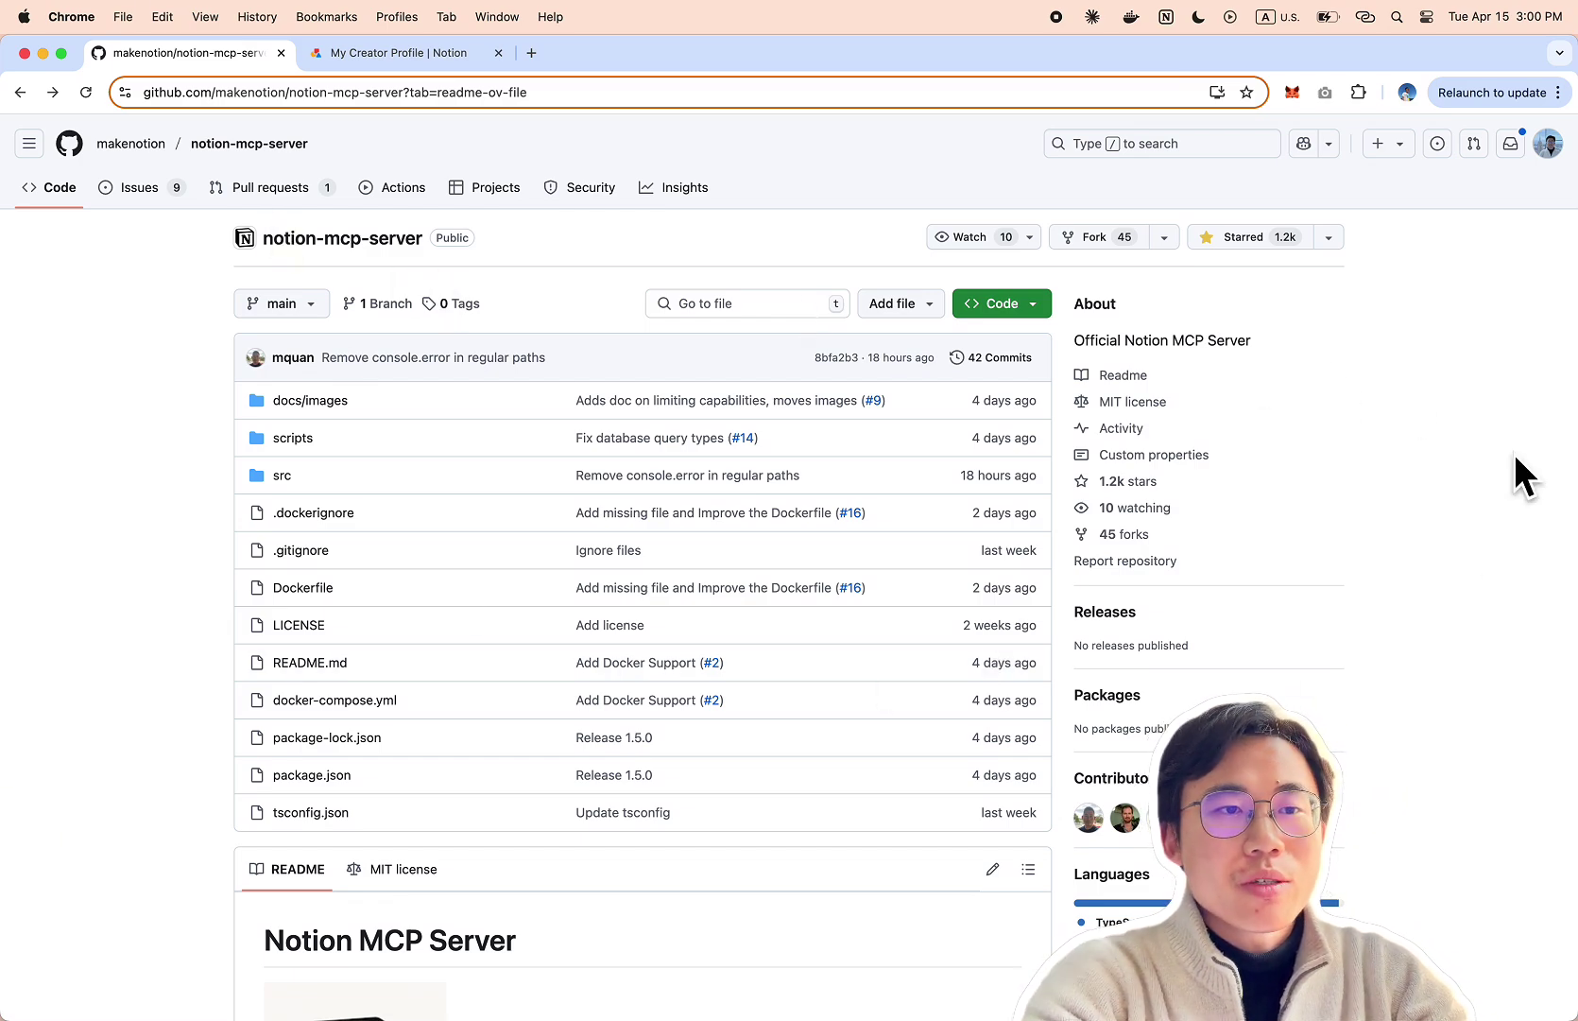
Step: Read the notion-mcp-server README on GitHub down to the installation section on setting up an integration in Notion
scroll(1356, 693, down, 10)
scroll(1357, 694, down, 5)
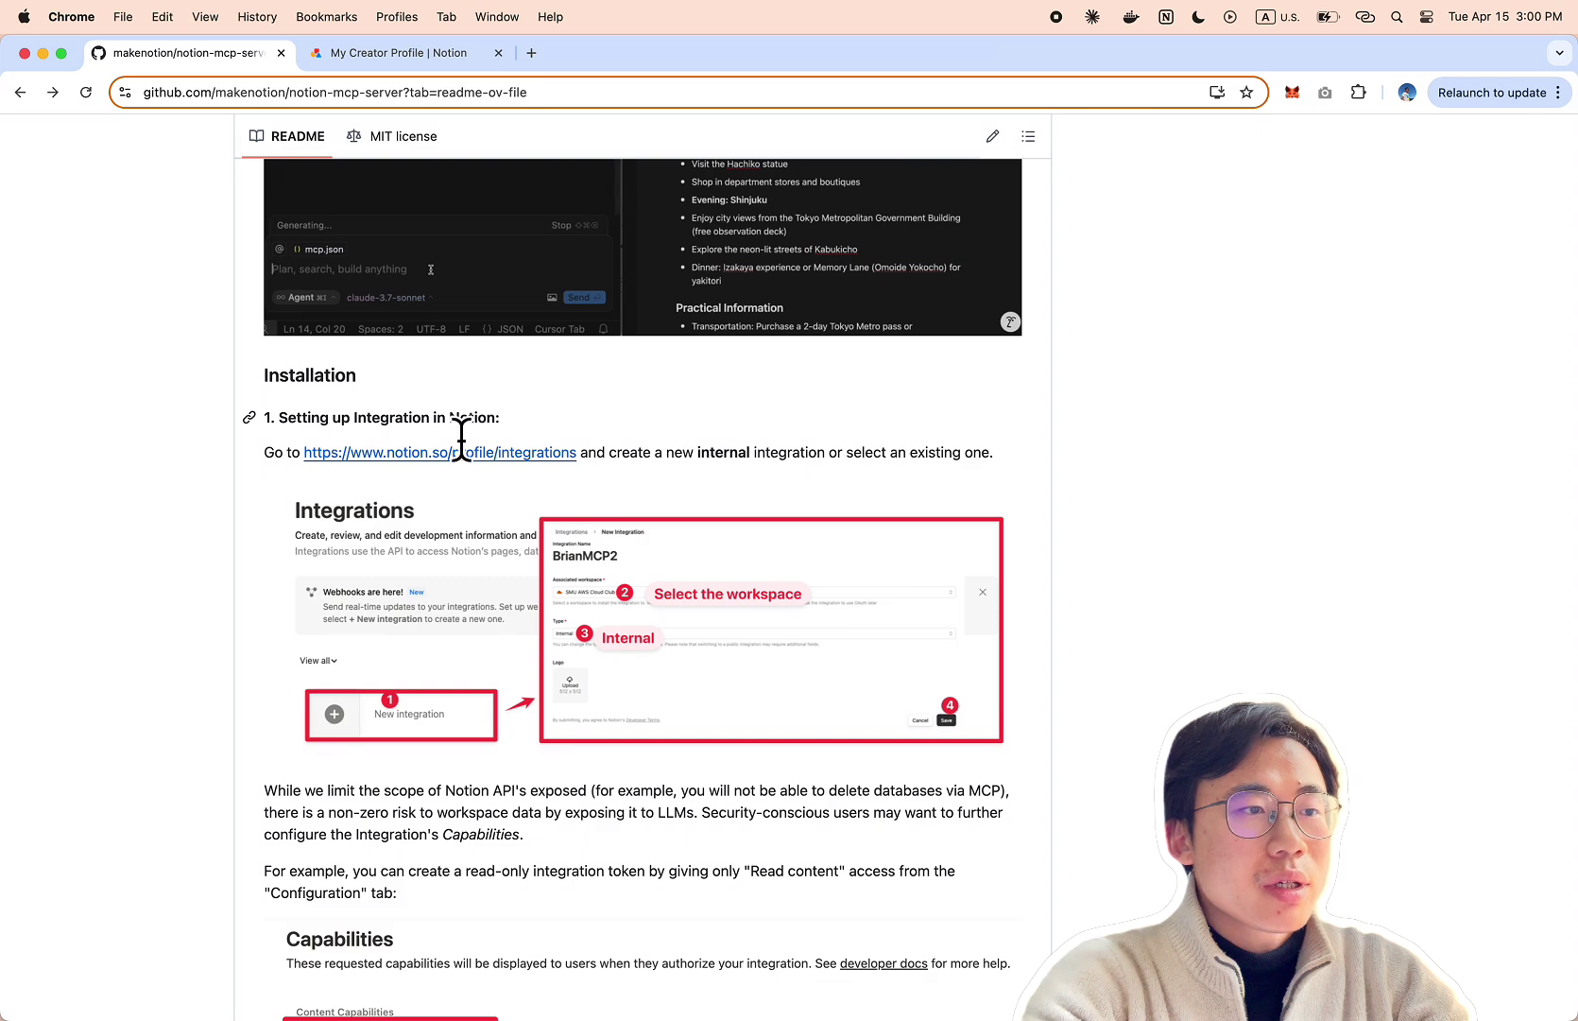
scroll(377, 641, down, 3)
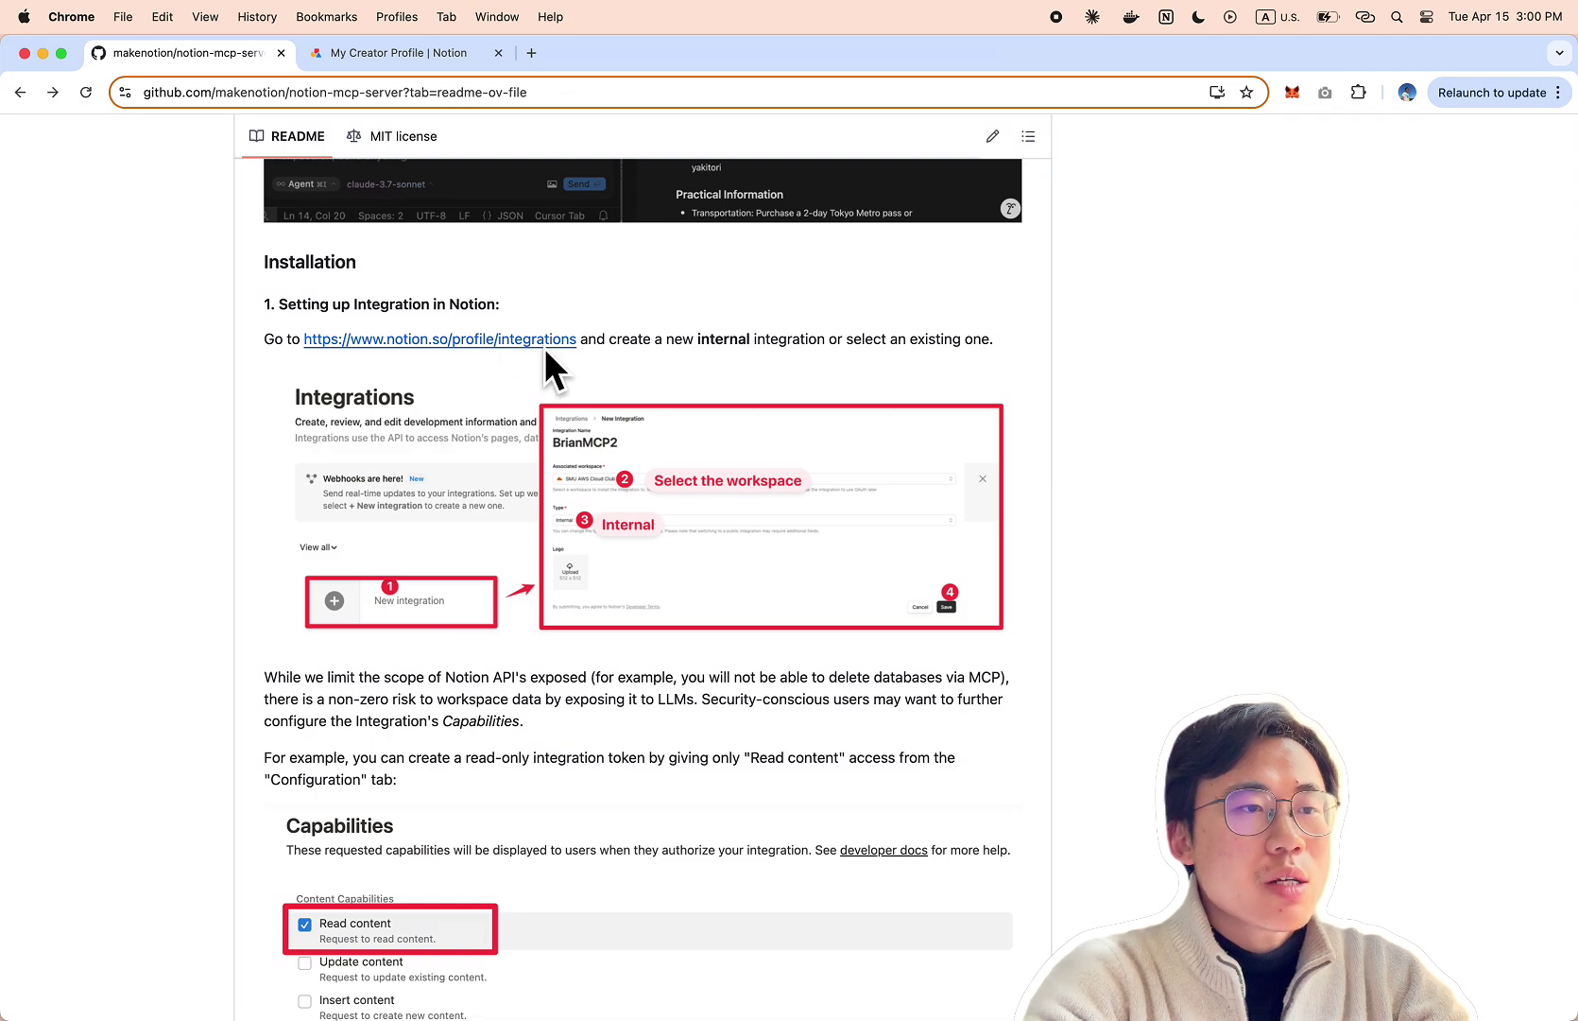
Step: Create an internal Notion integration named MCP-Integration-YouTube, associated with the personal Notion workspace
click(423, 53)
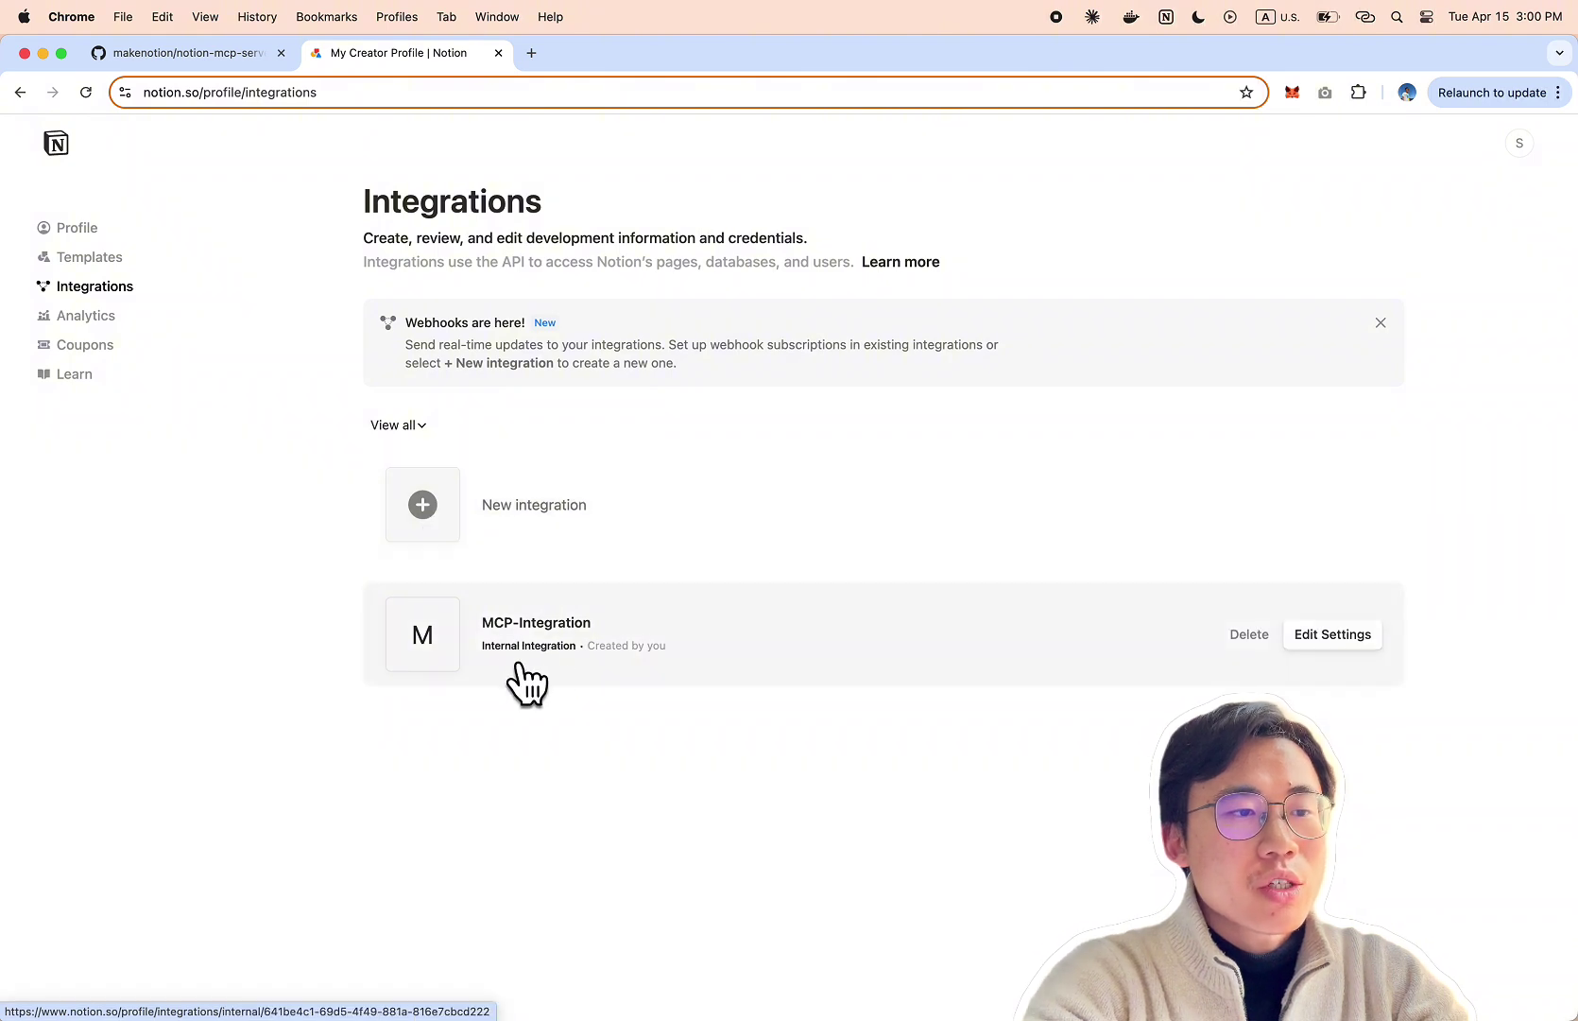
click(426, 516)
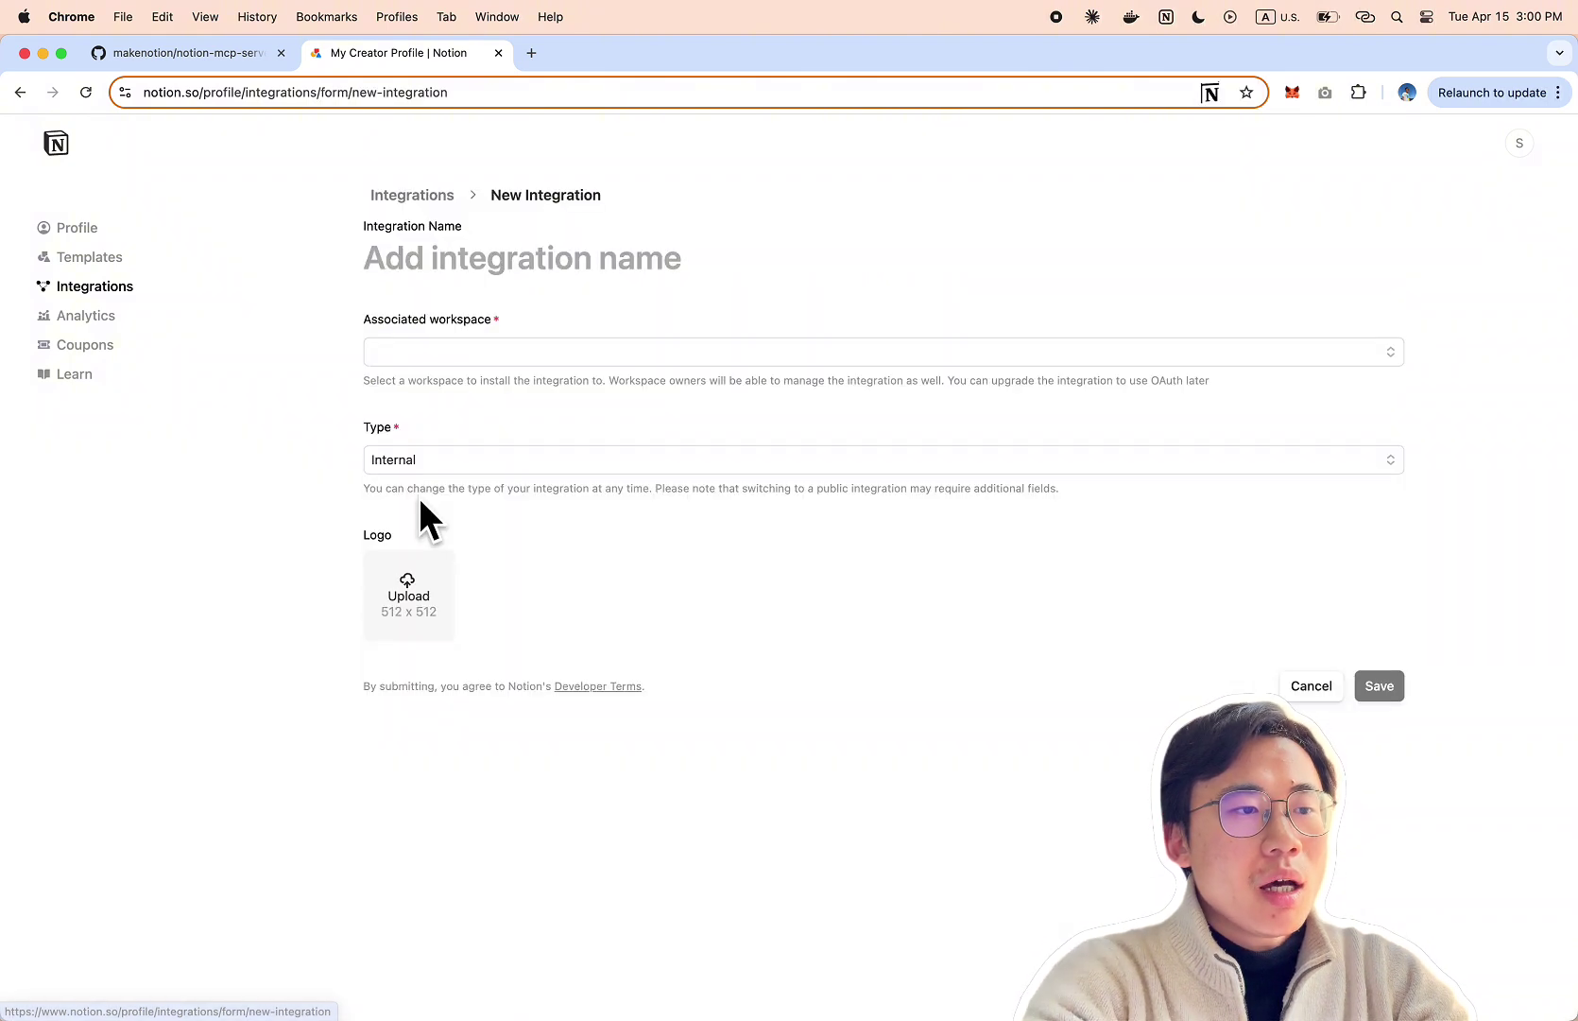
click(615, 283)
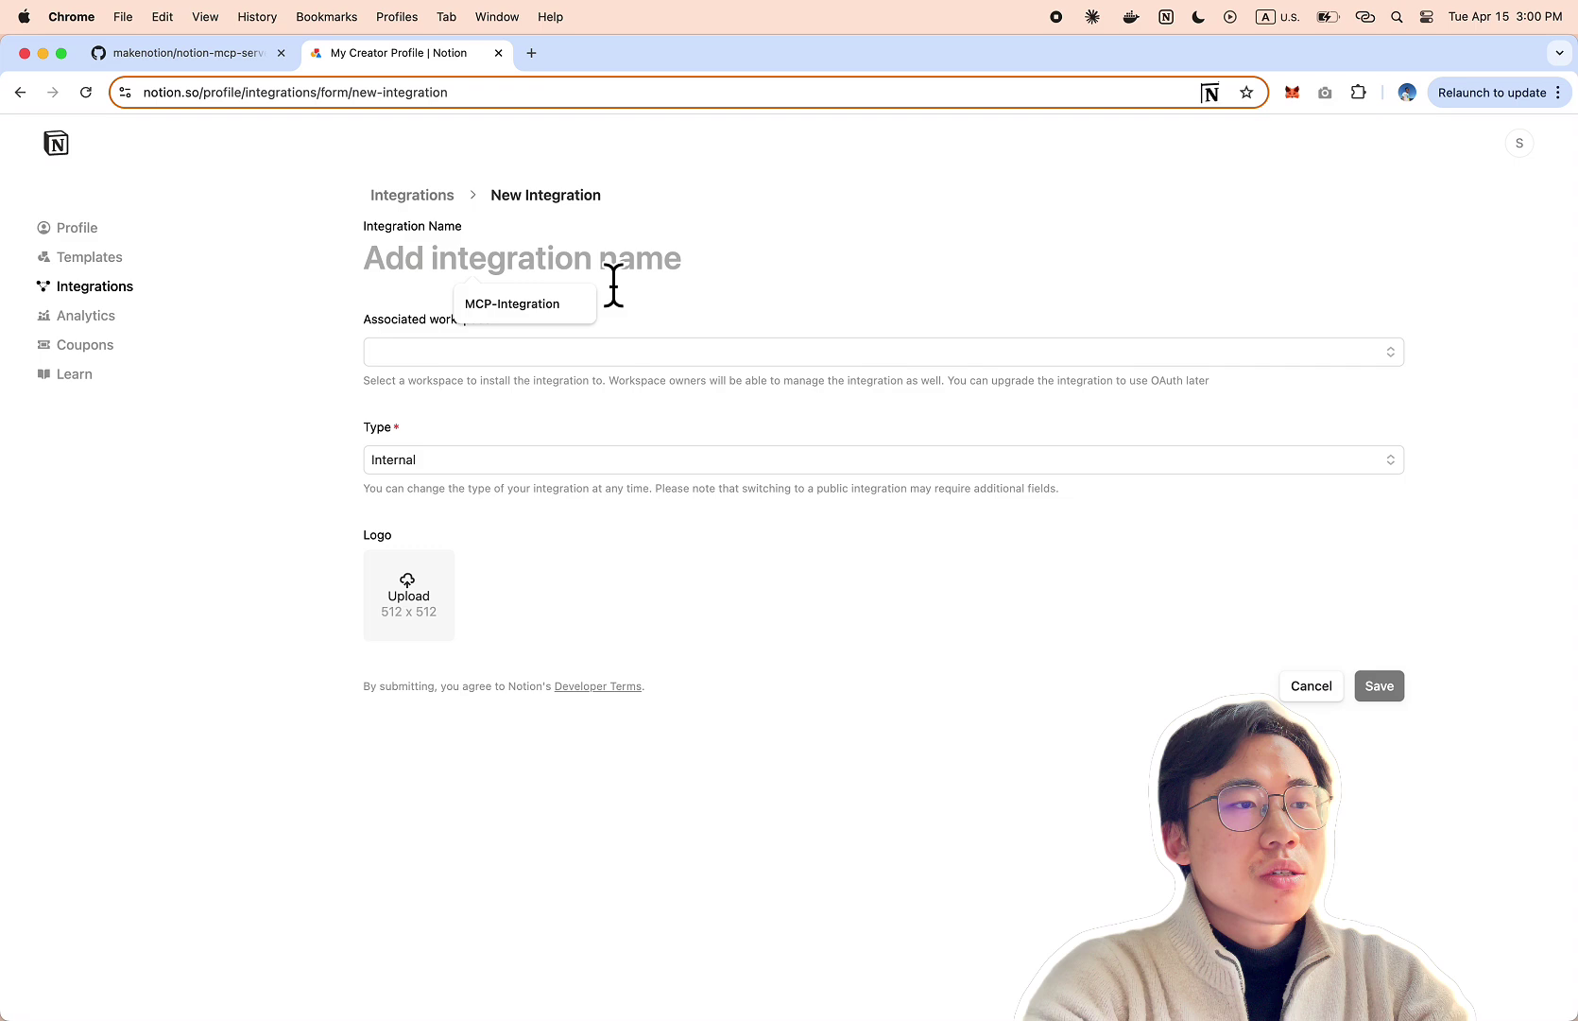
click(529, 304)
text(-YouTube)
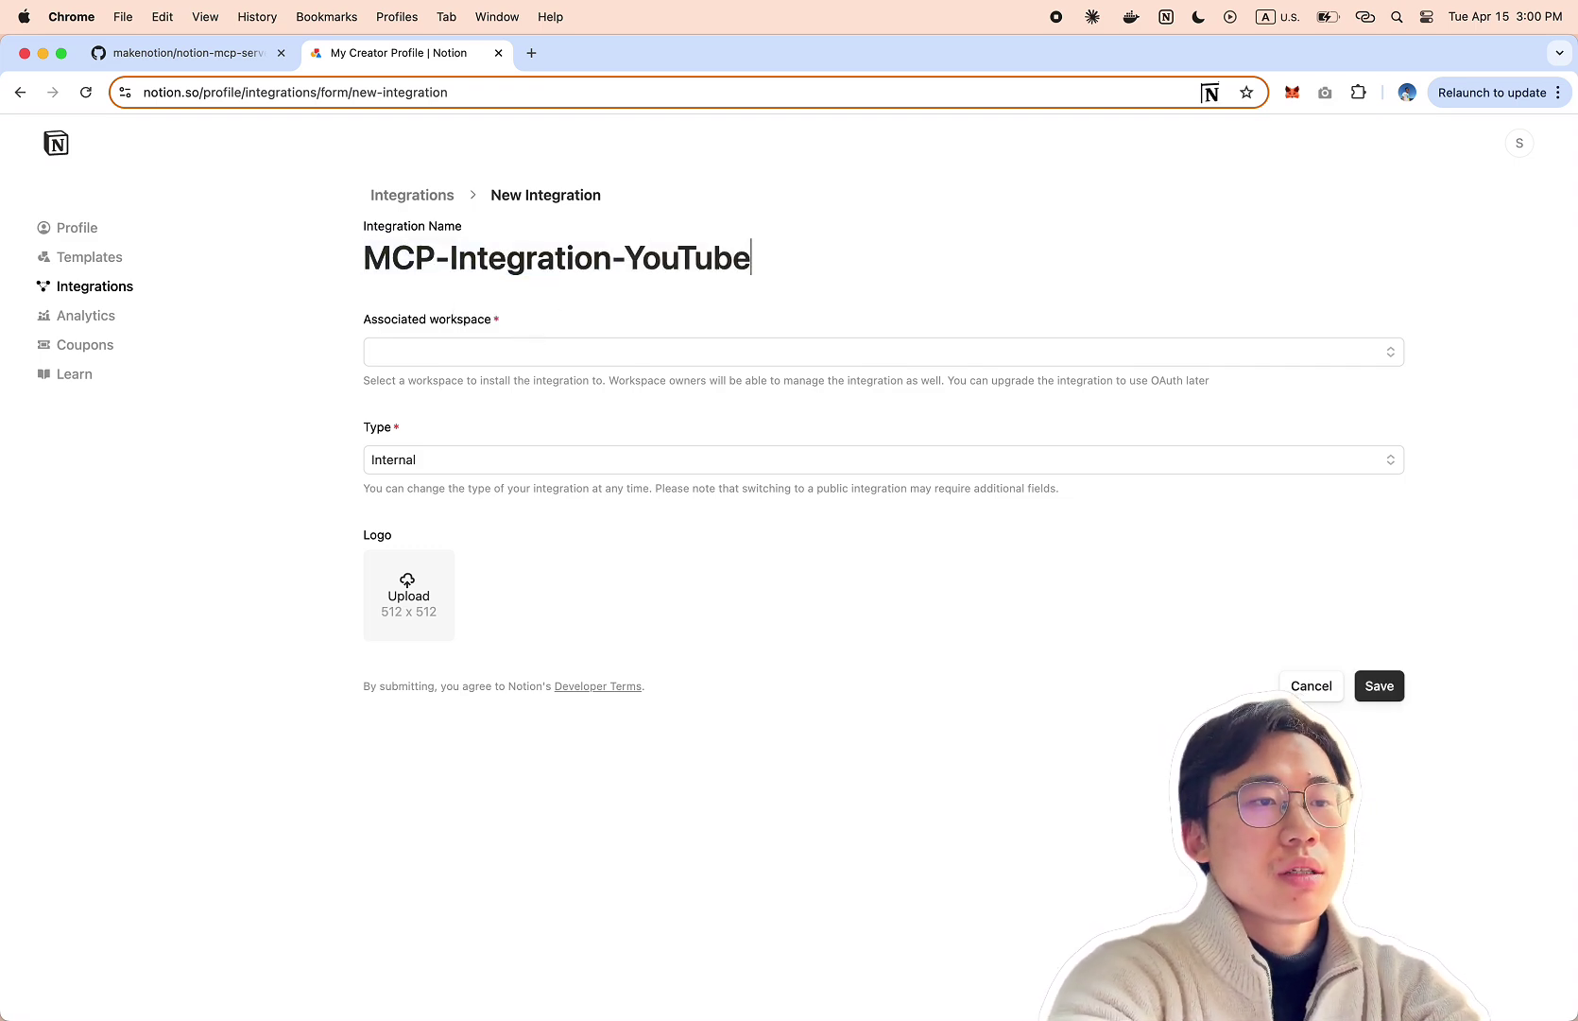
click(511, 354)
click(535, 384)
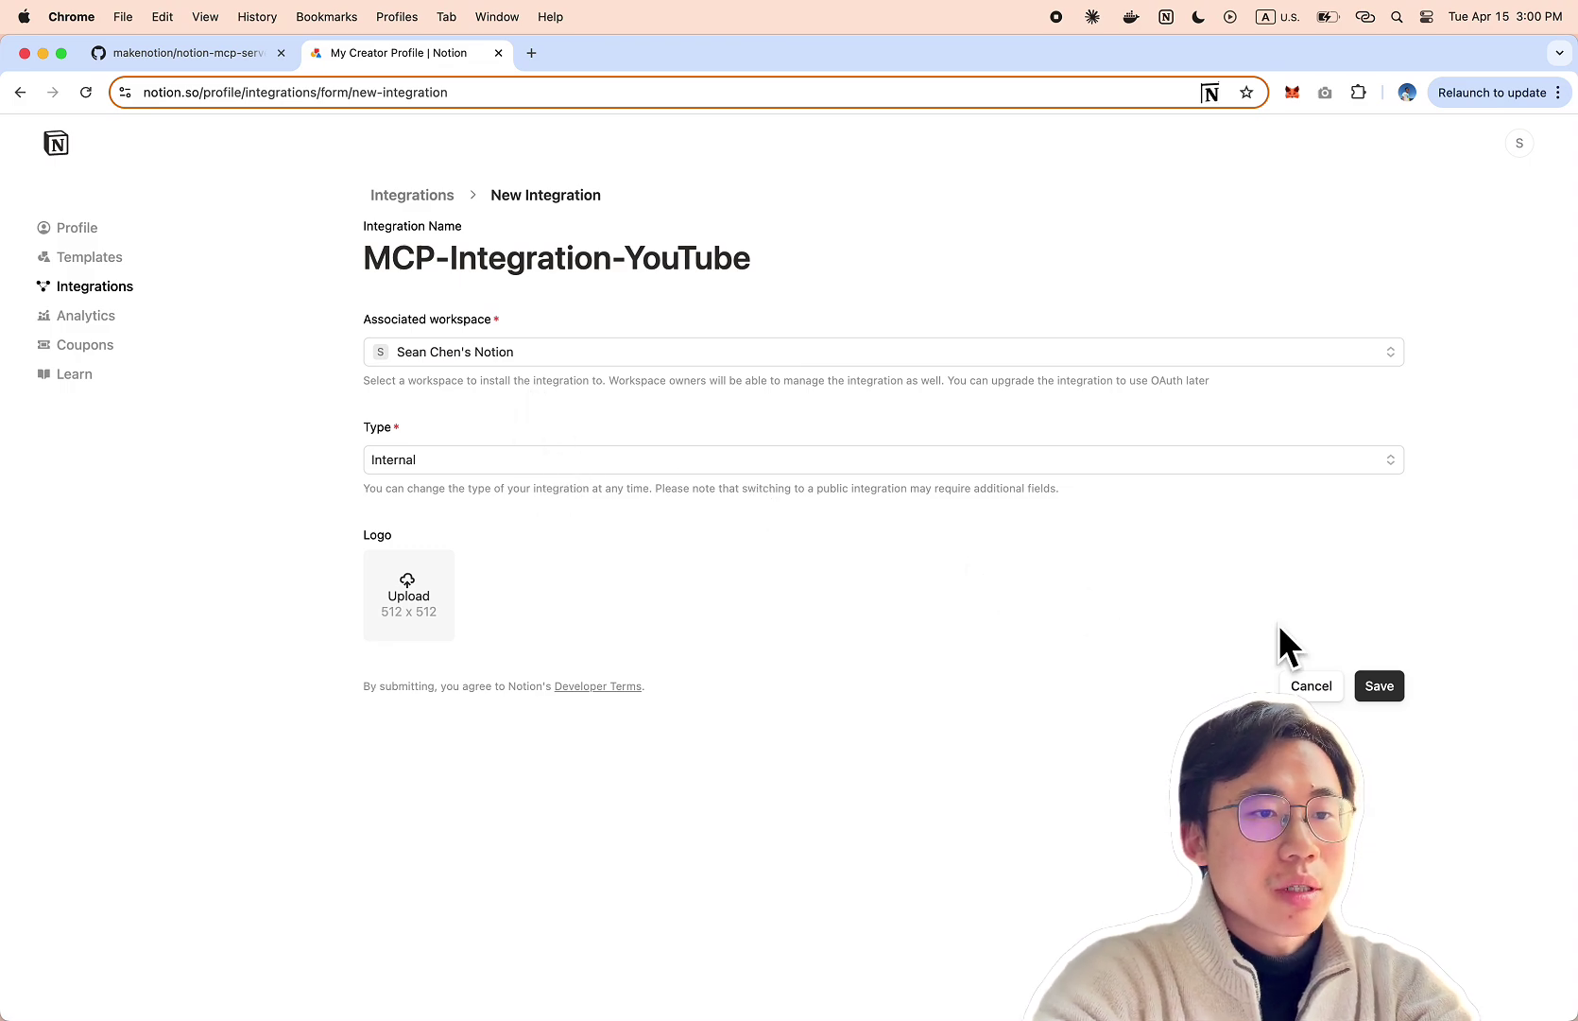
click(1379, 688)
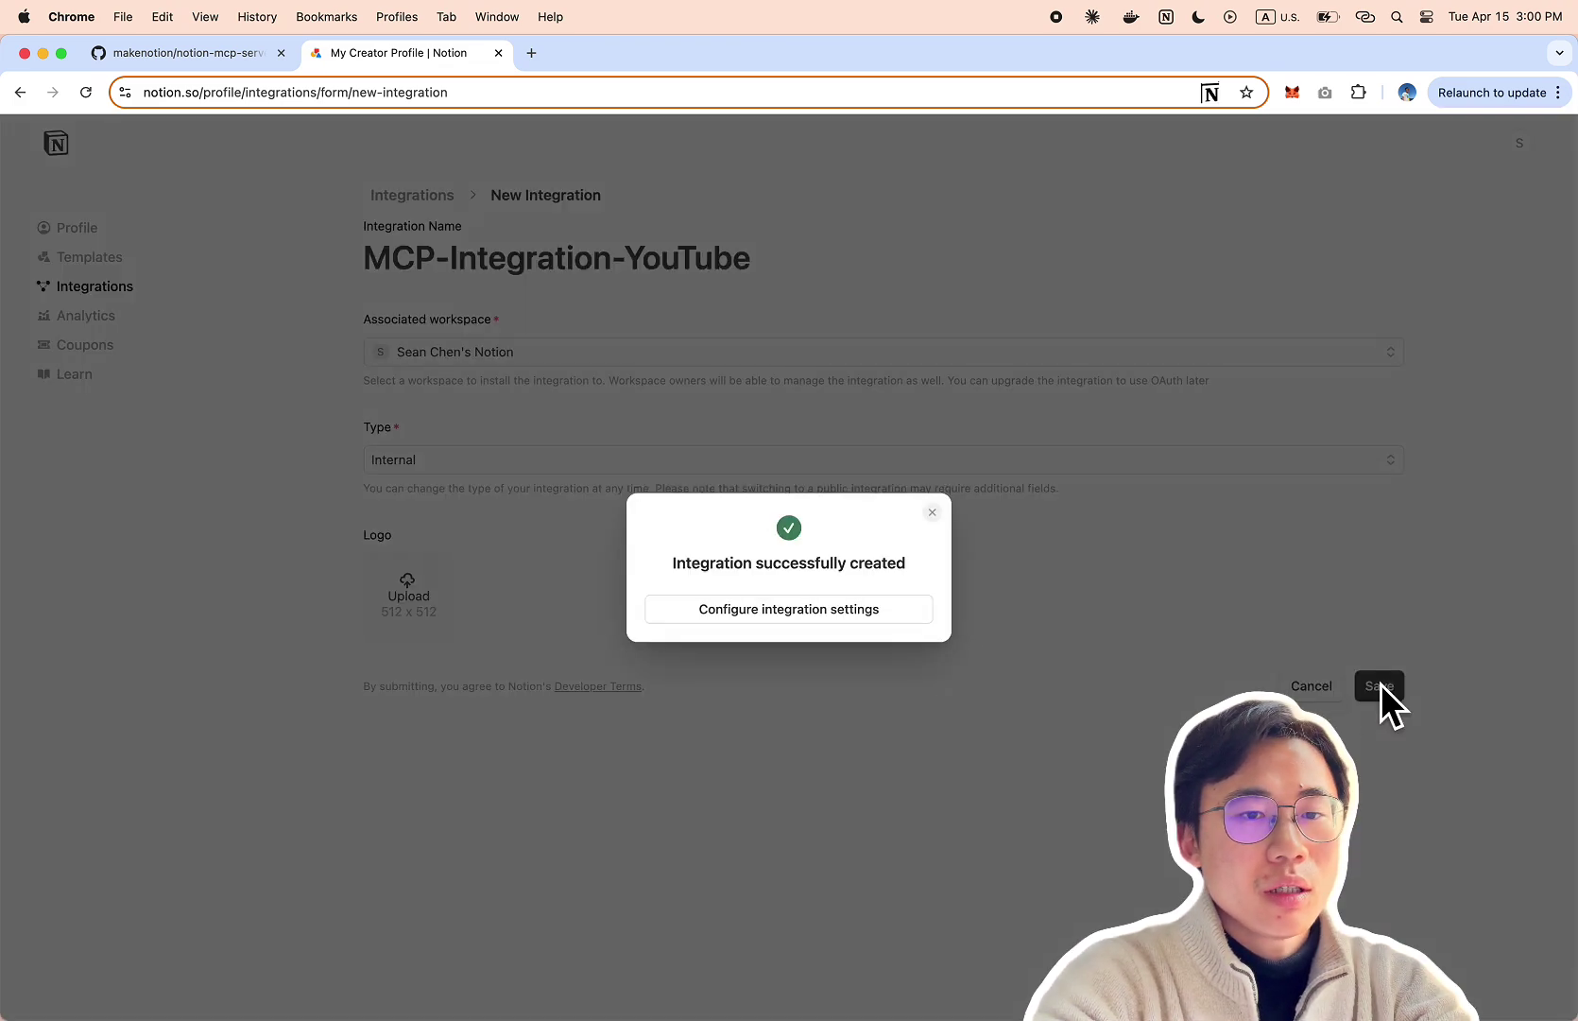
Step: Open the new integration's configuration settings and examine the Internal Integration Secret field and the Capabilities options
click(867, 608)
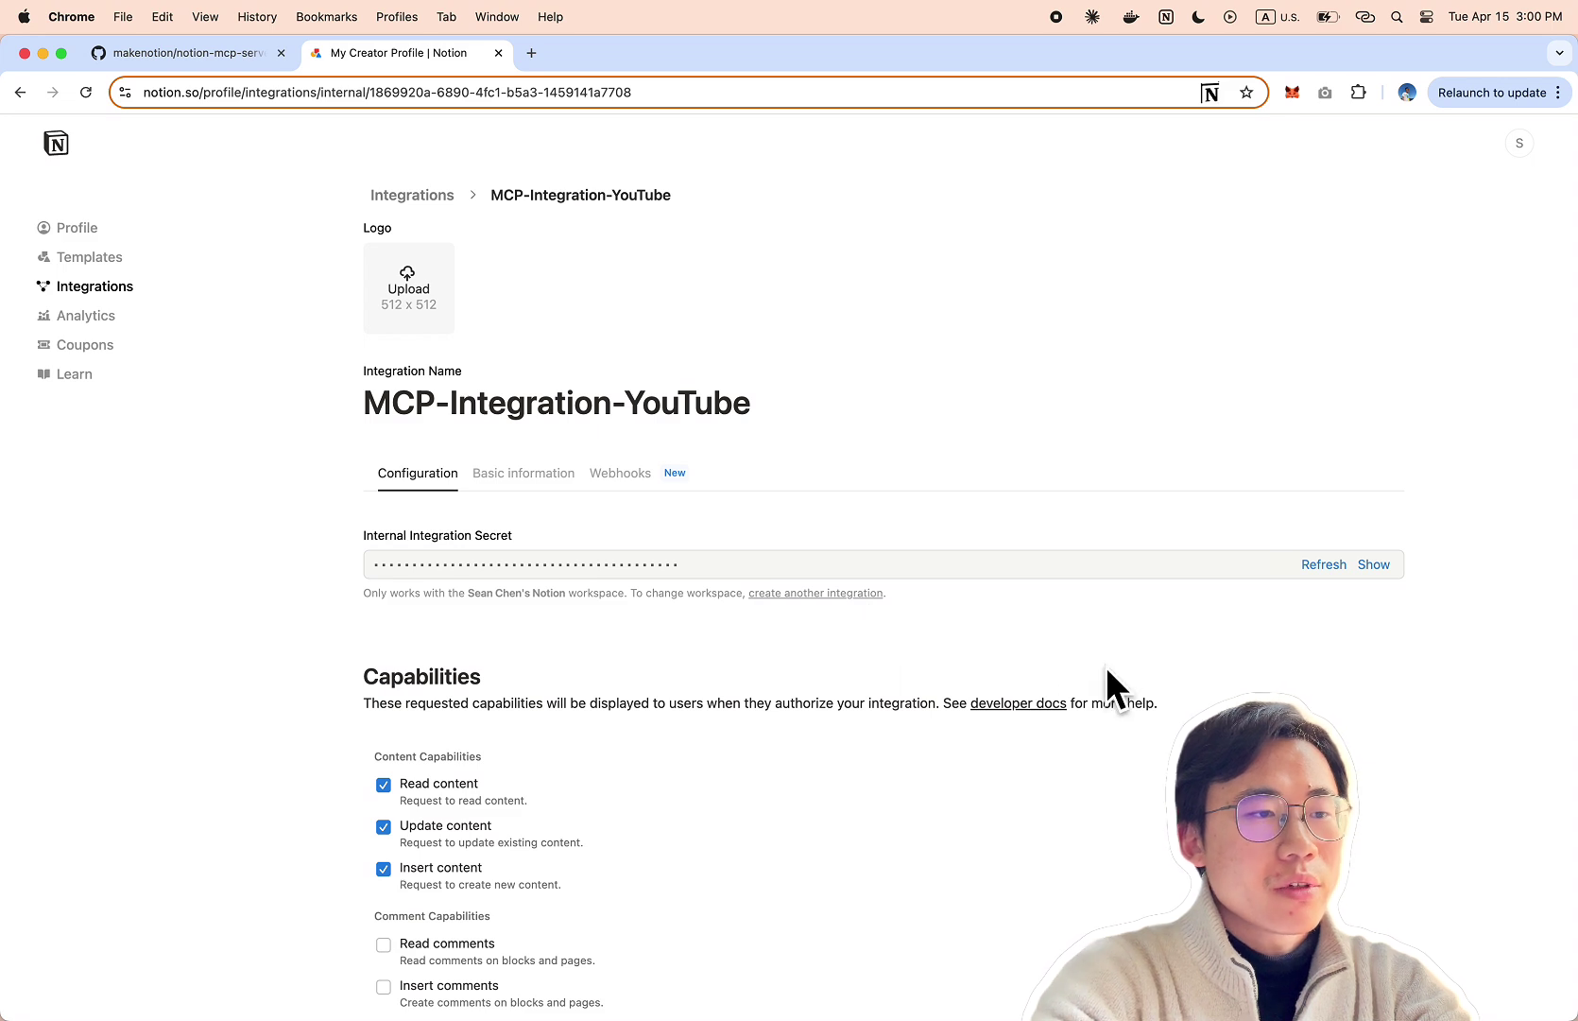
scroll(1108, 671, down, 1)
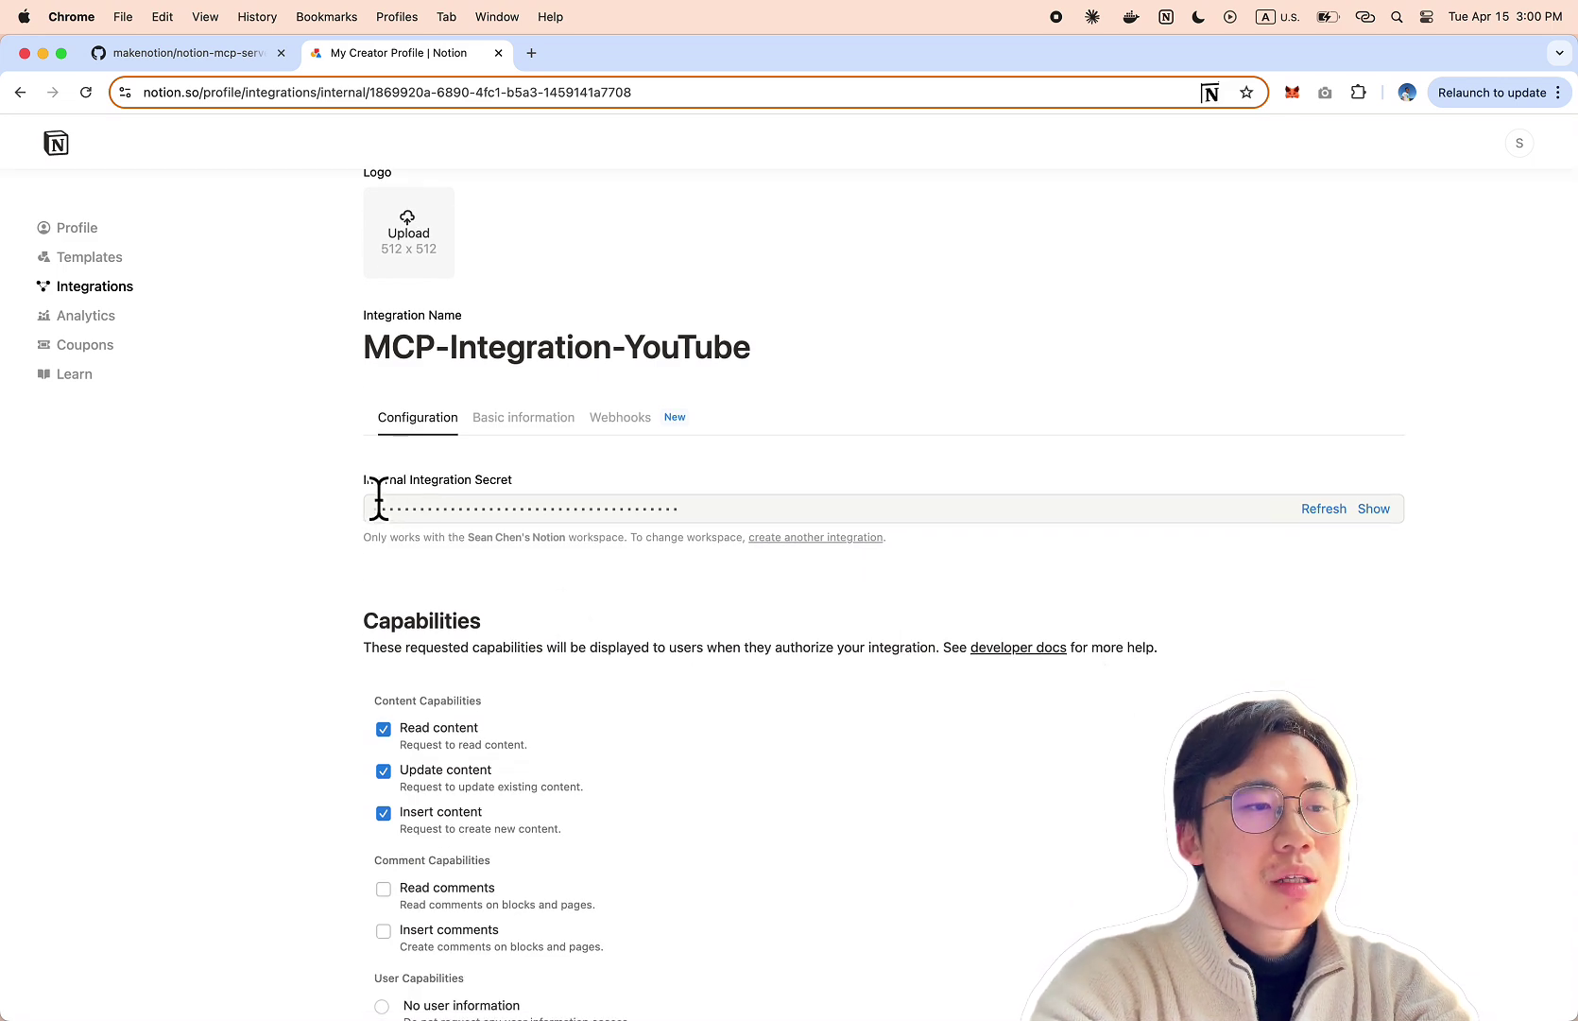
drag(381, 502, 602, 482)
click(798, 478)
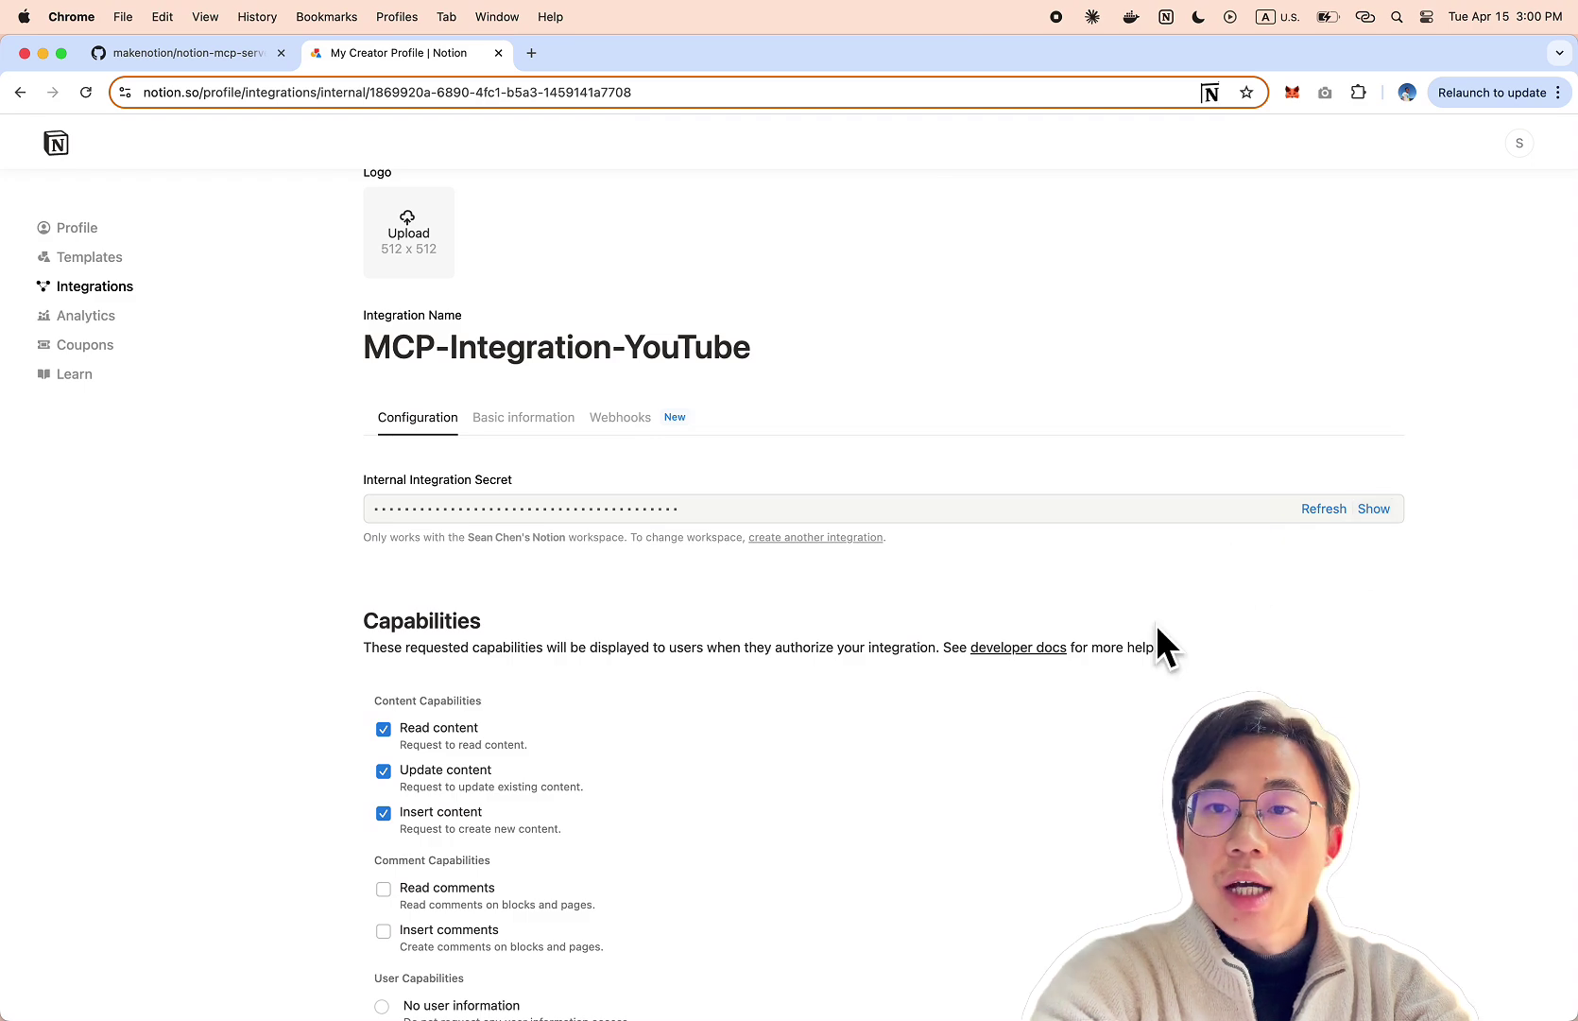
scroll(1156, 626, up, 1)
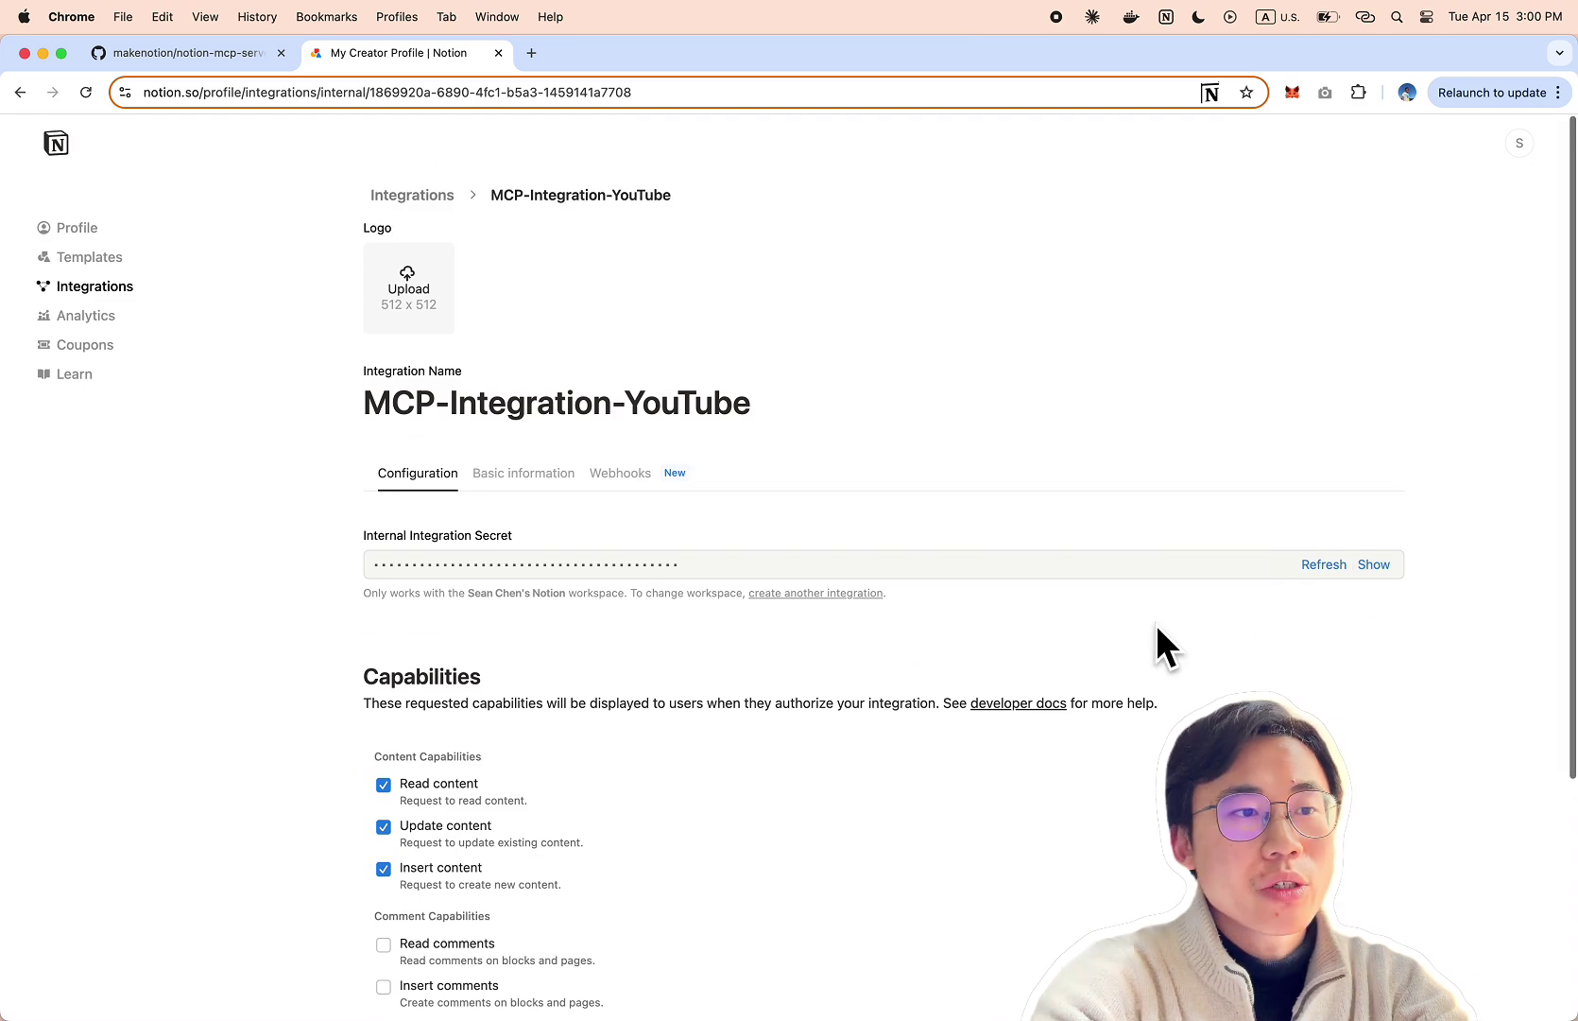
scroll(832, 726, down, 5)
scroll(833, 724, down, 1)
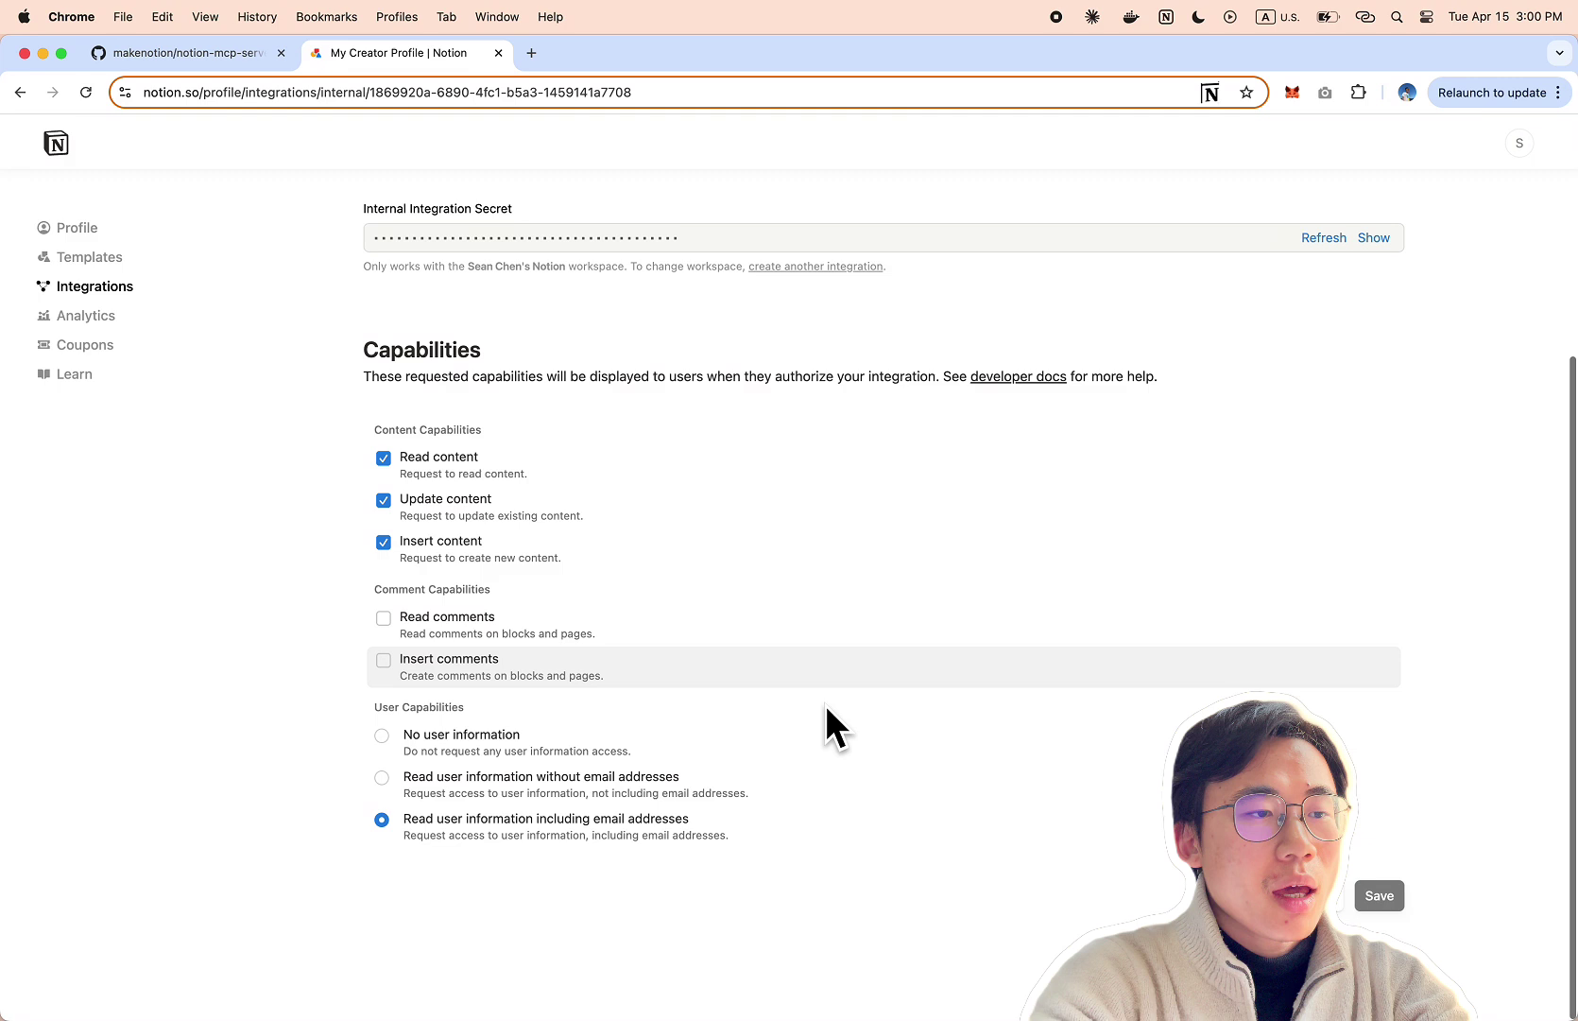
drag(366, 351, 1027, 377)
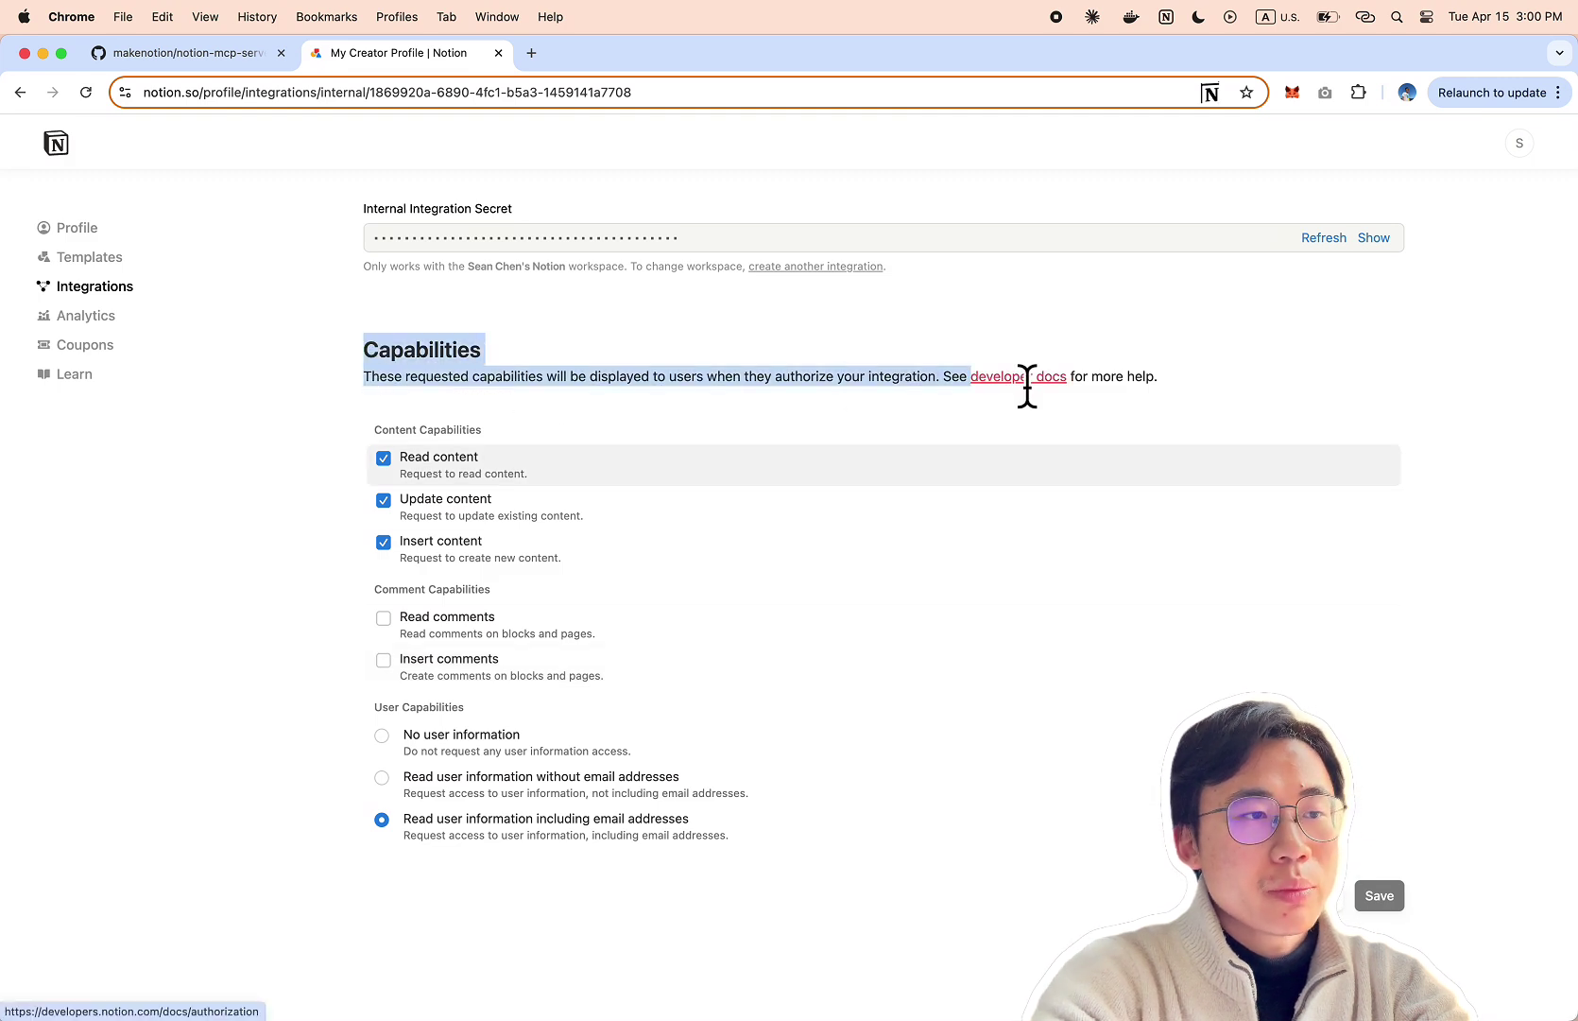
Step: Enable the Read comments and Insert comments capabilities for the MCP-Integration-YouTube integration and save the changes
click(863, 393)
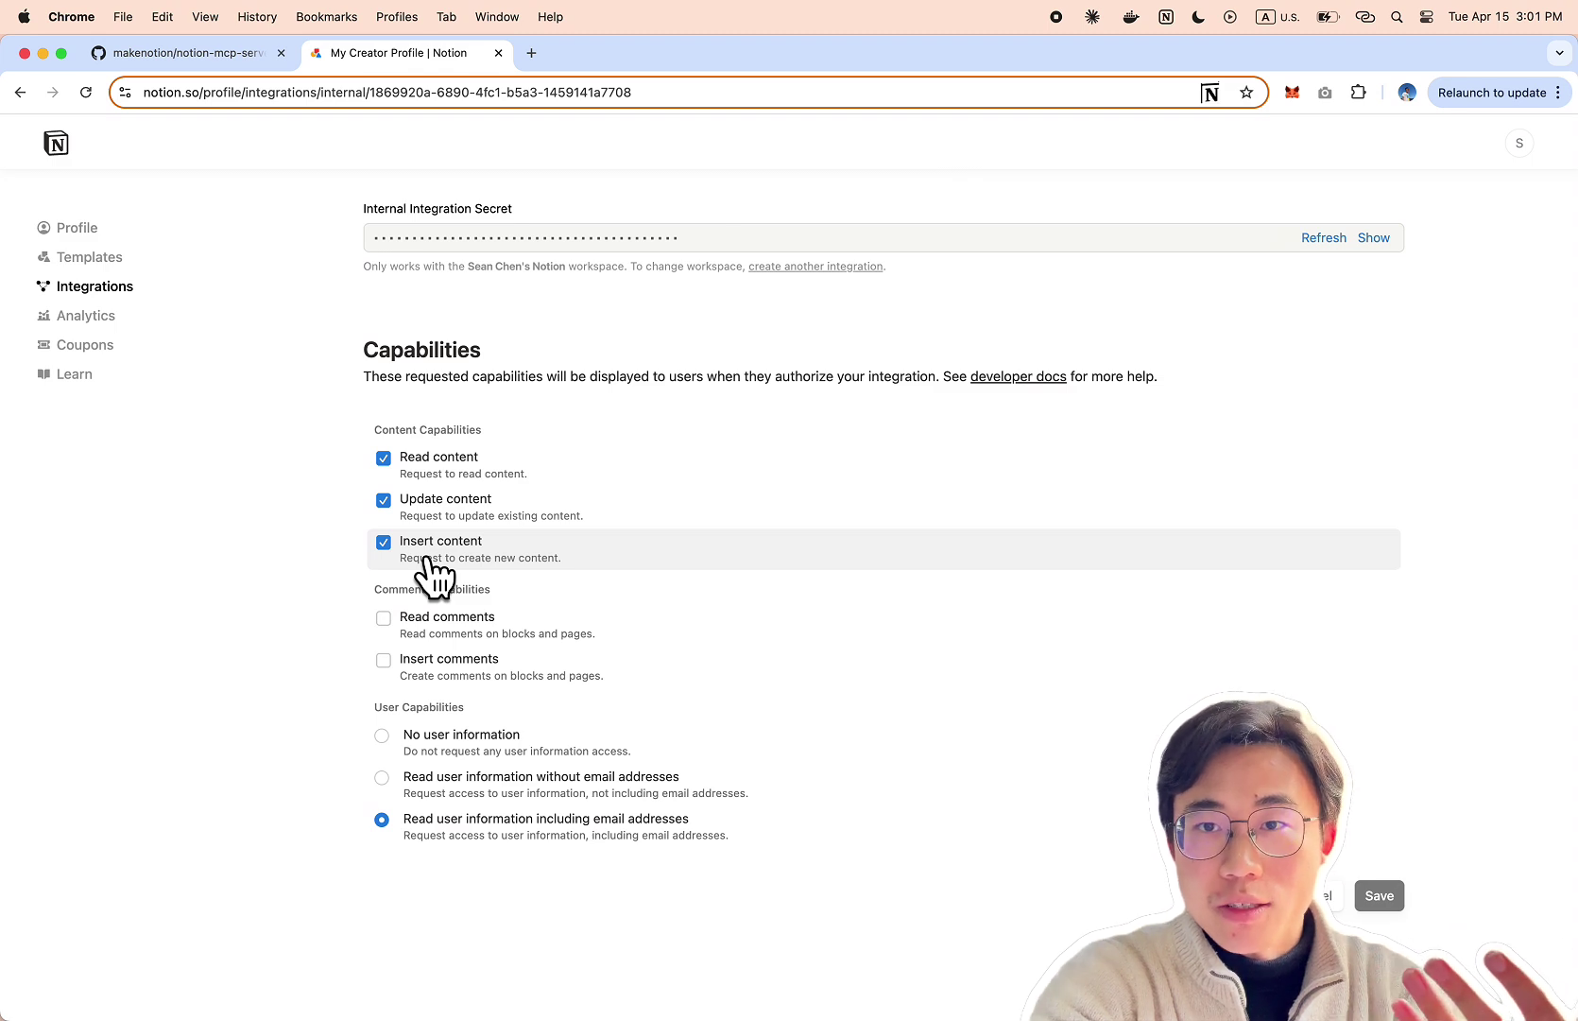
click(385, 553)
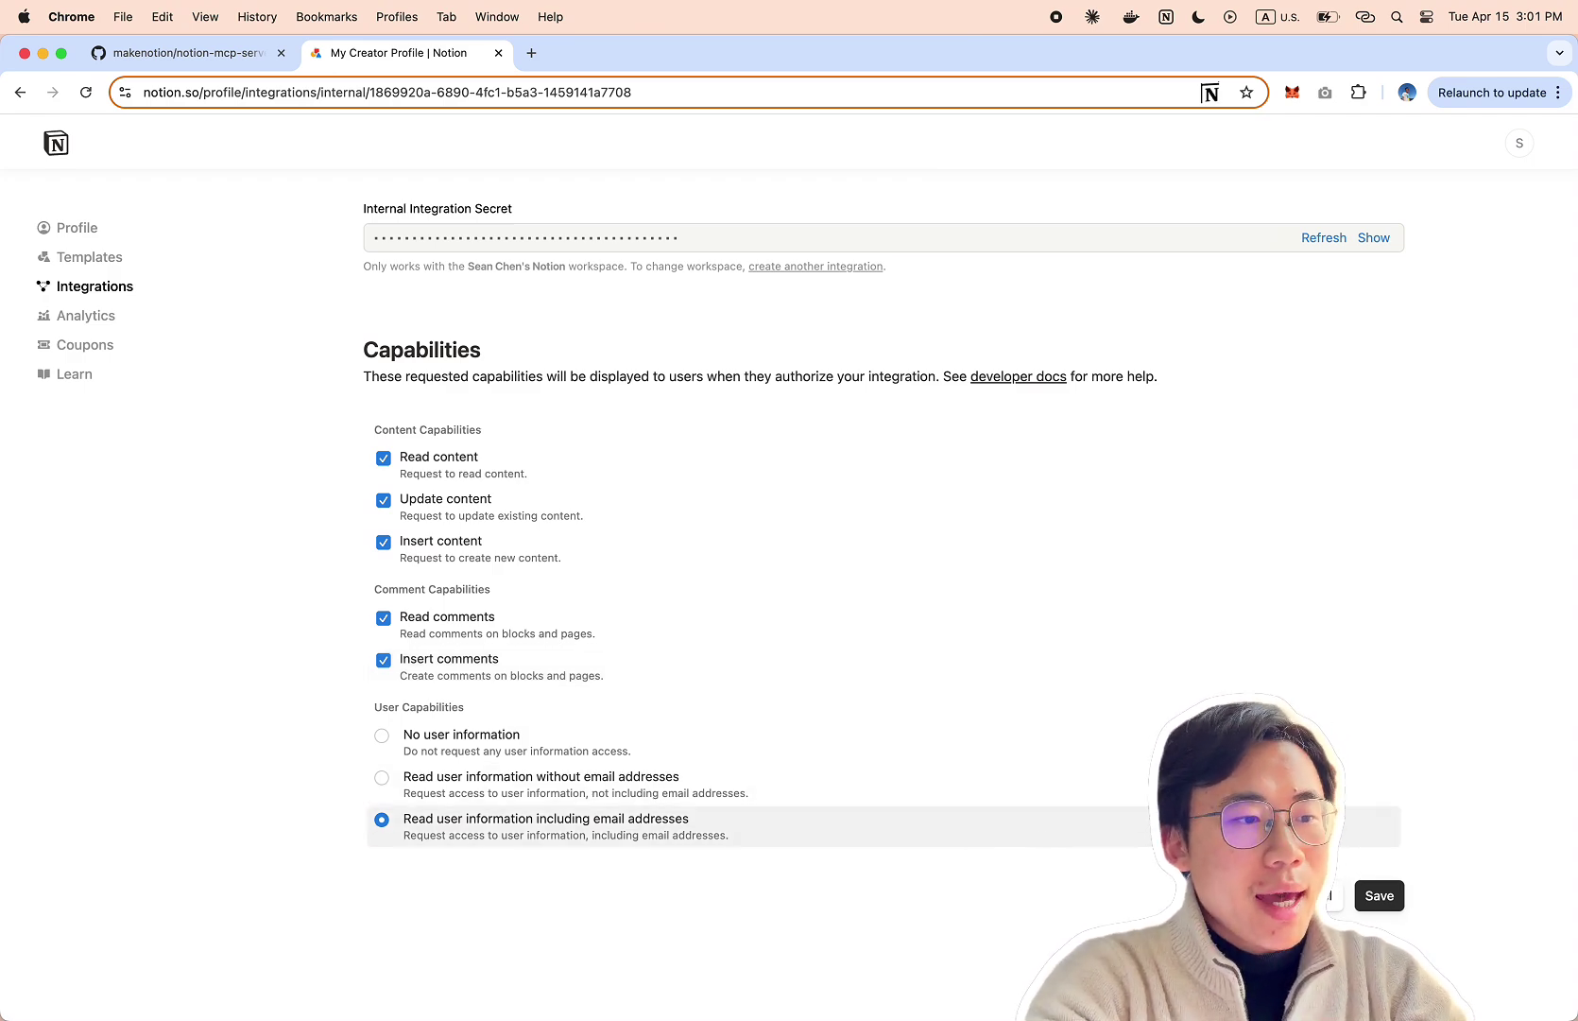
click(1390, 896)
Step: Go back to the Integrations list and reopen the configuration settings of MCP-Integration-YouTube
scroll(846, 872, up, 4)
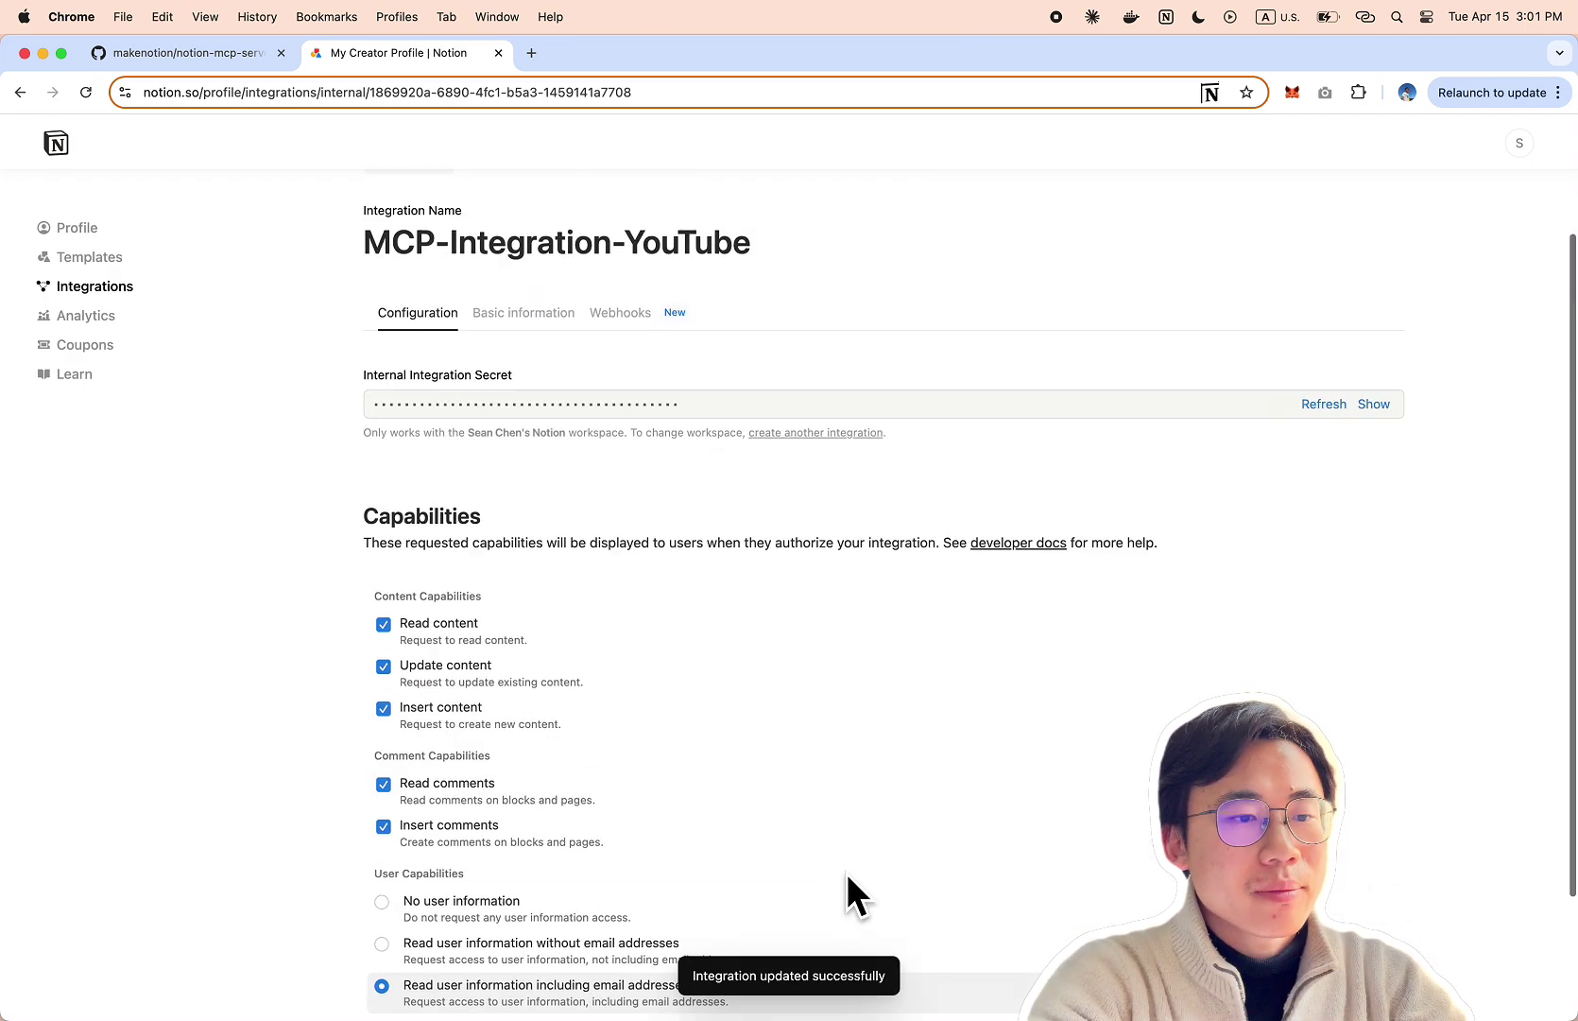
click(408, 194)
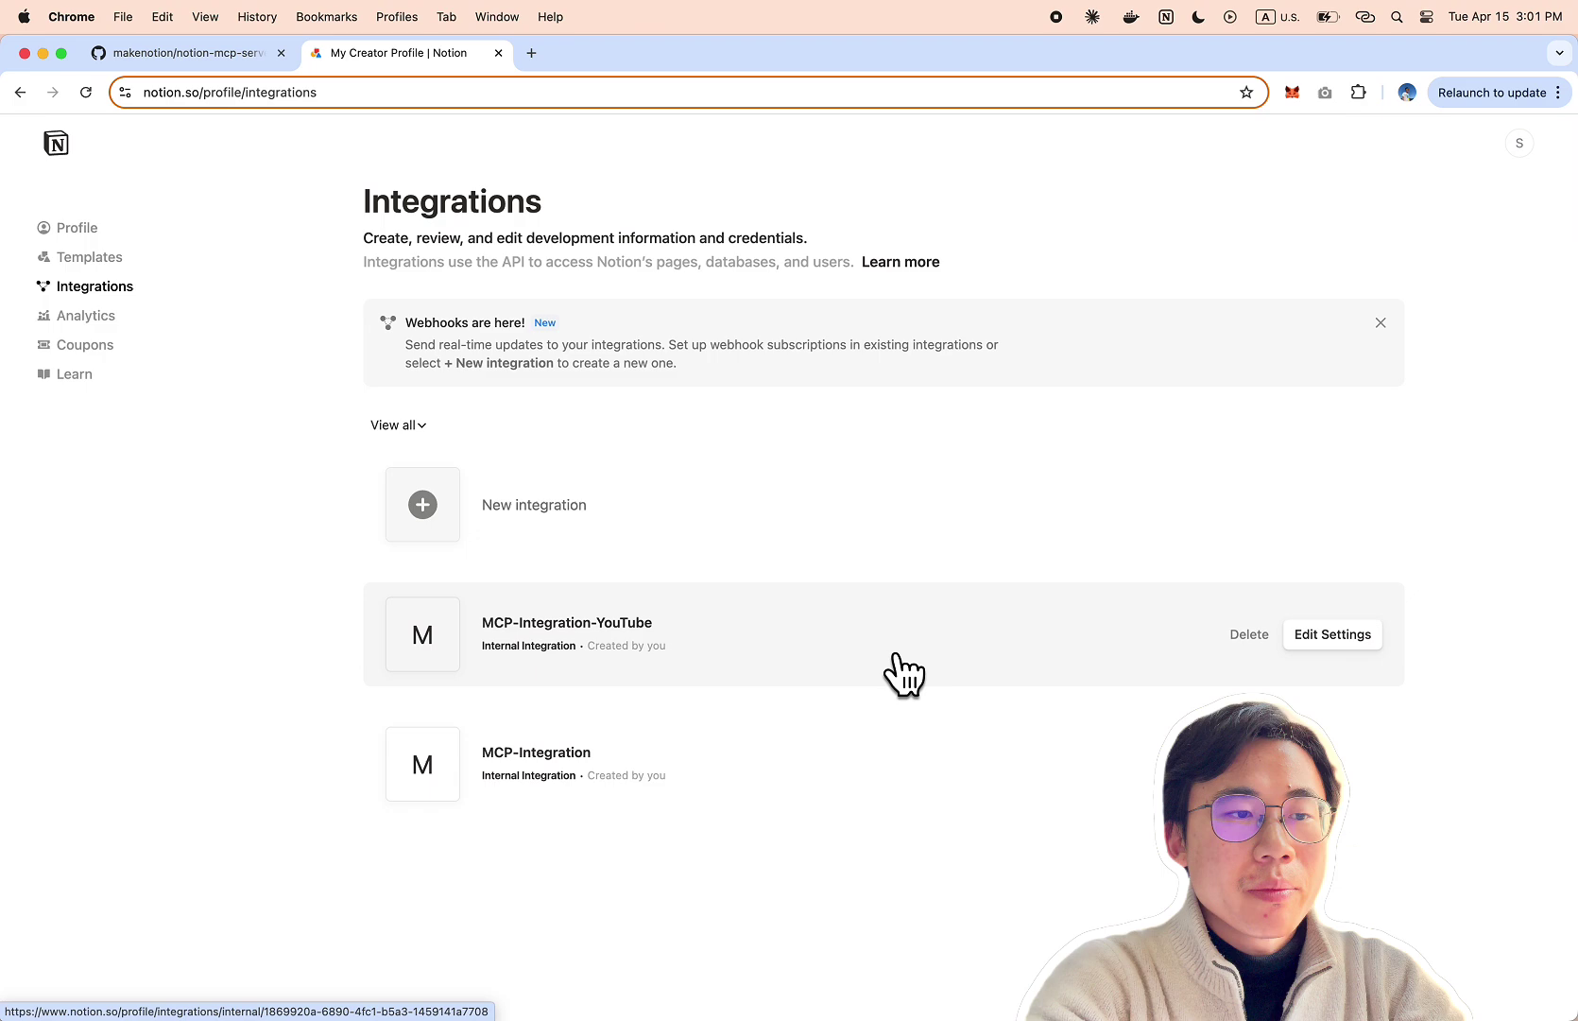
click(900, 658)
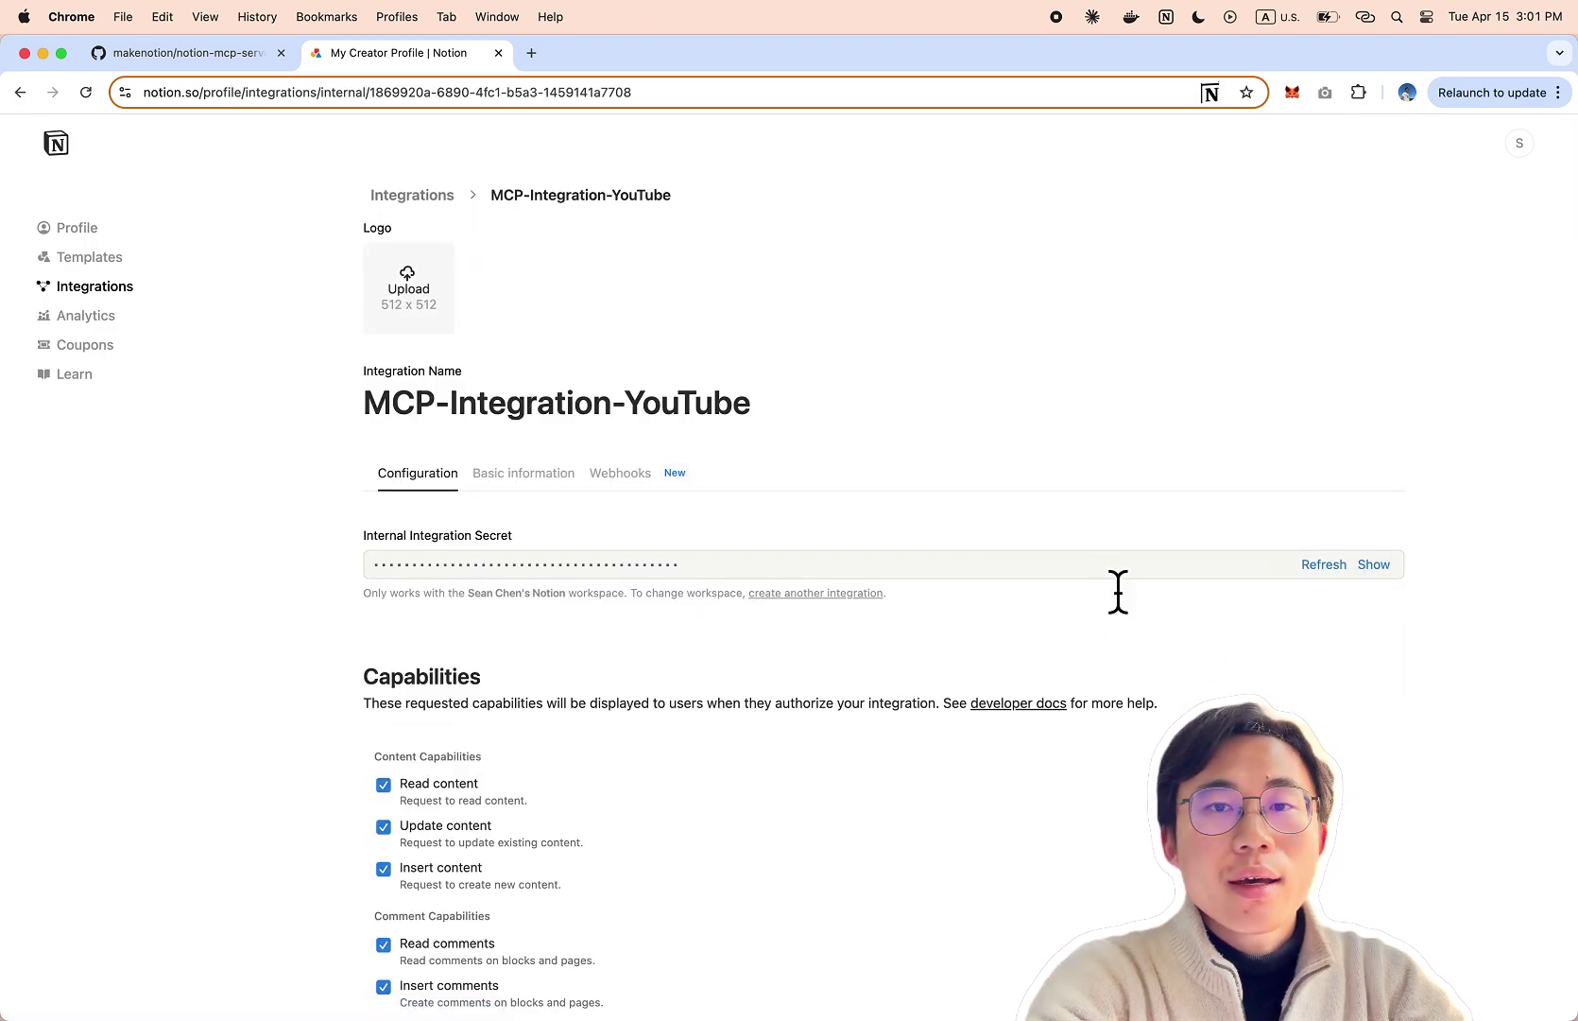
Step: Copy the npm version of the notionApi config from the README section on adding MCP config to the client
click(195, 56)
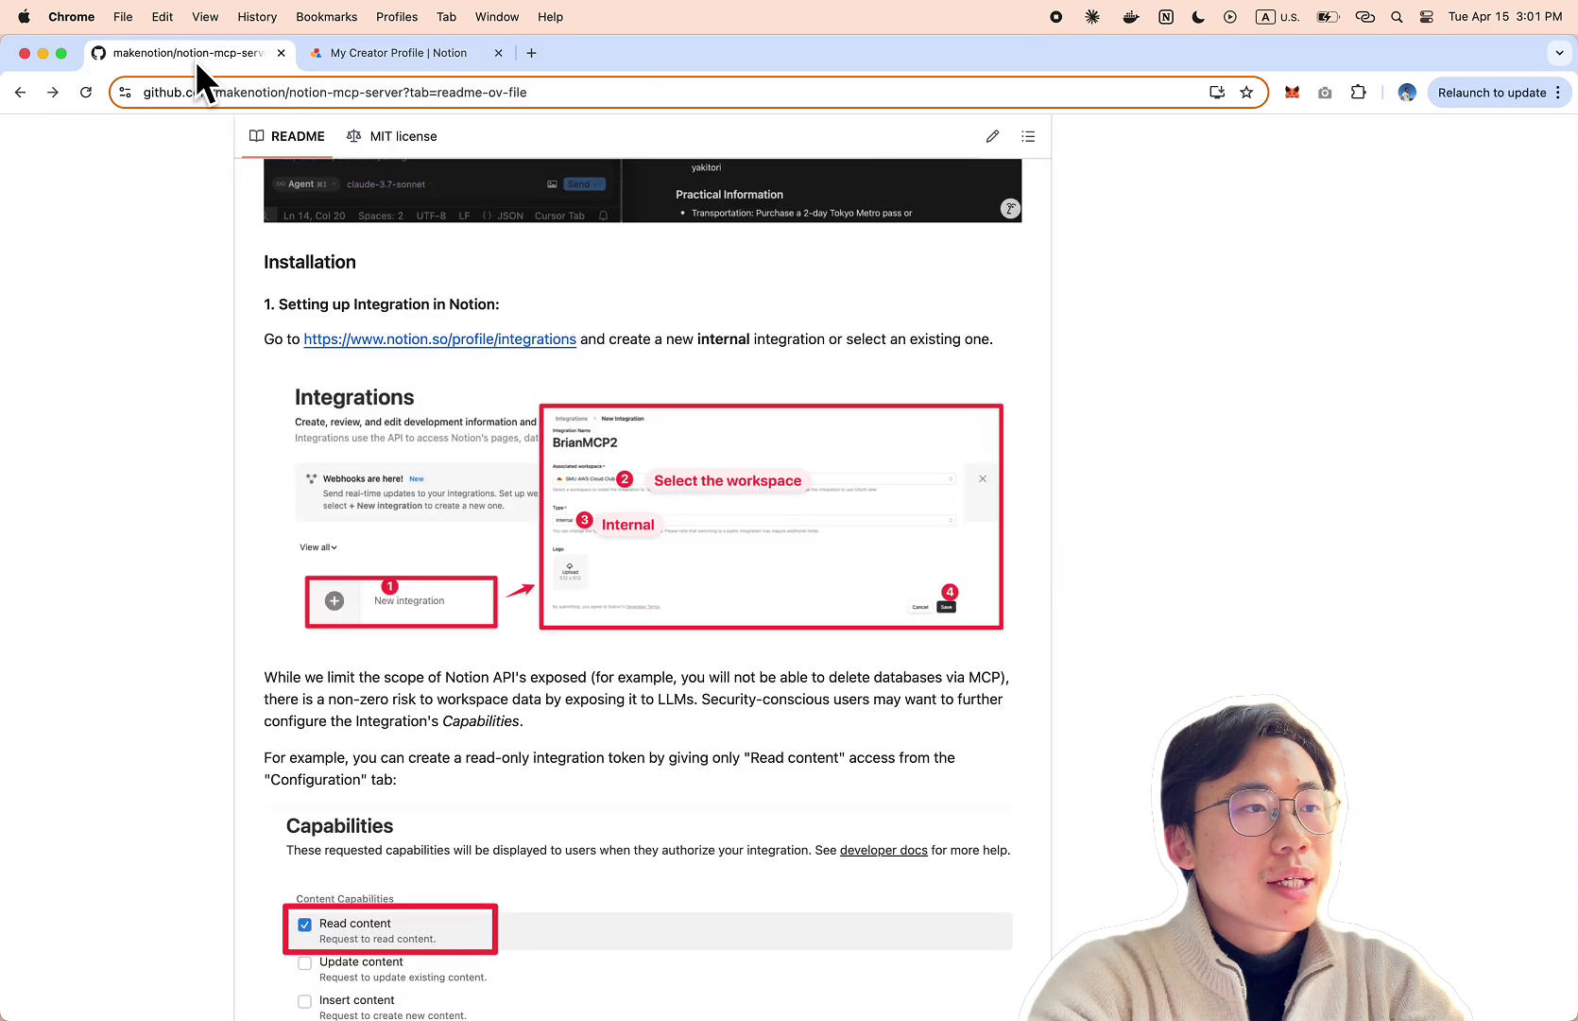
scroll(620, 780, down, 10)
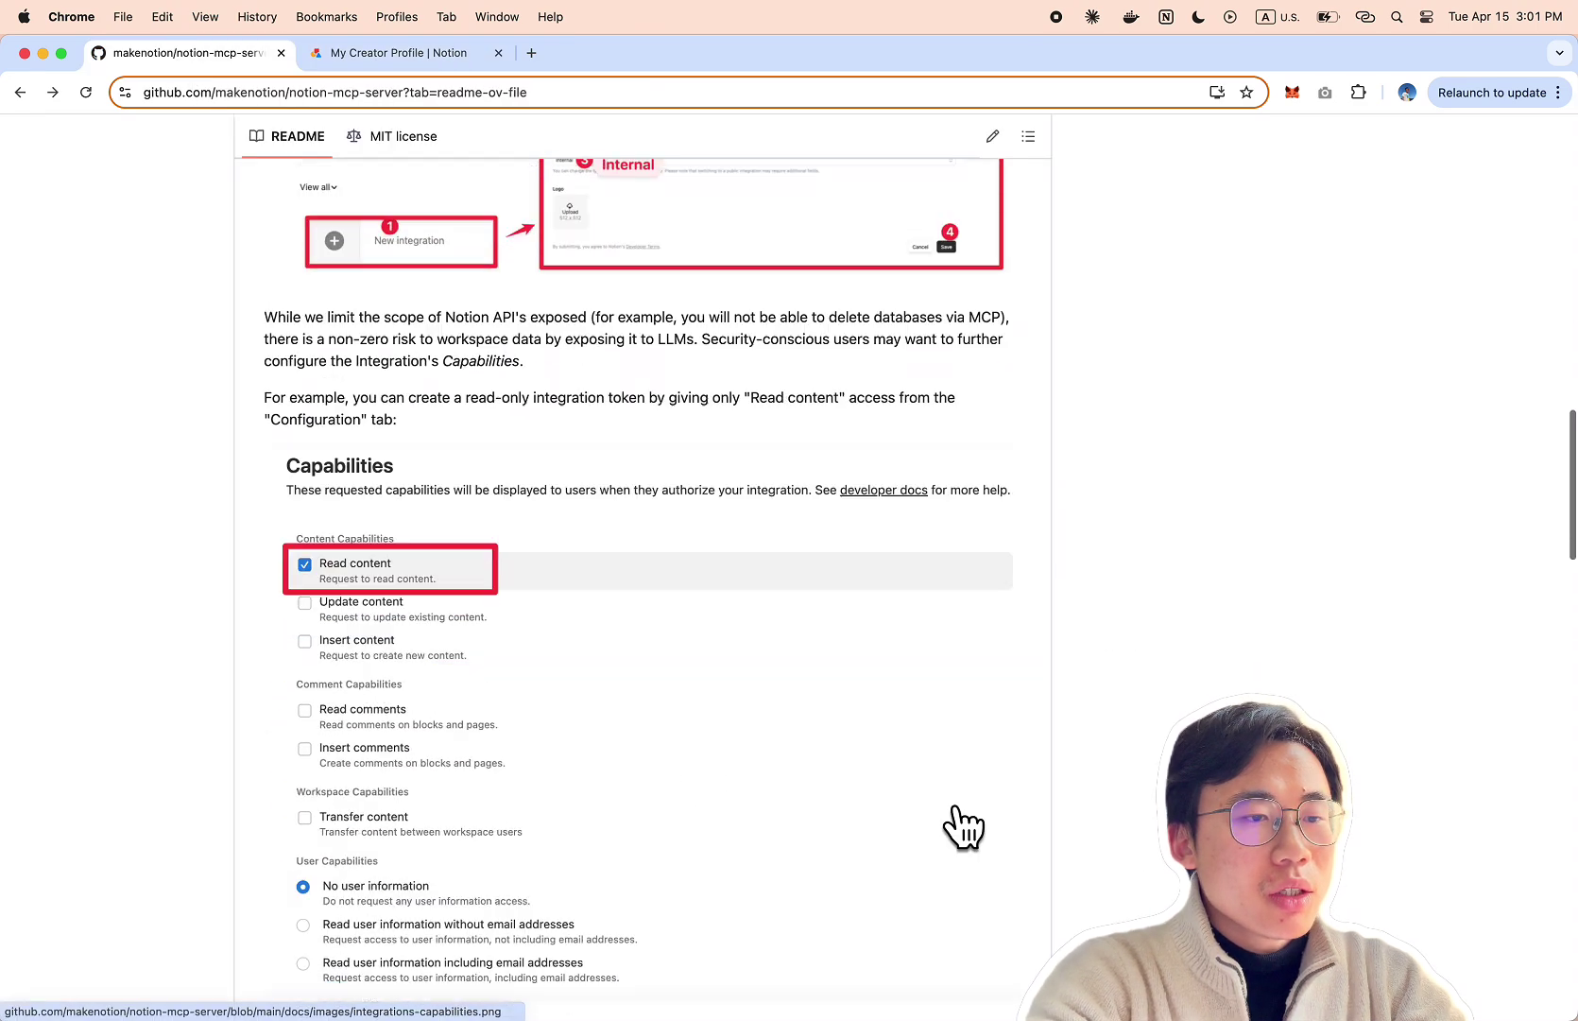
scroll(956, 804, down, 1)
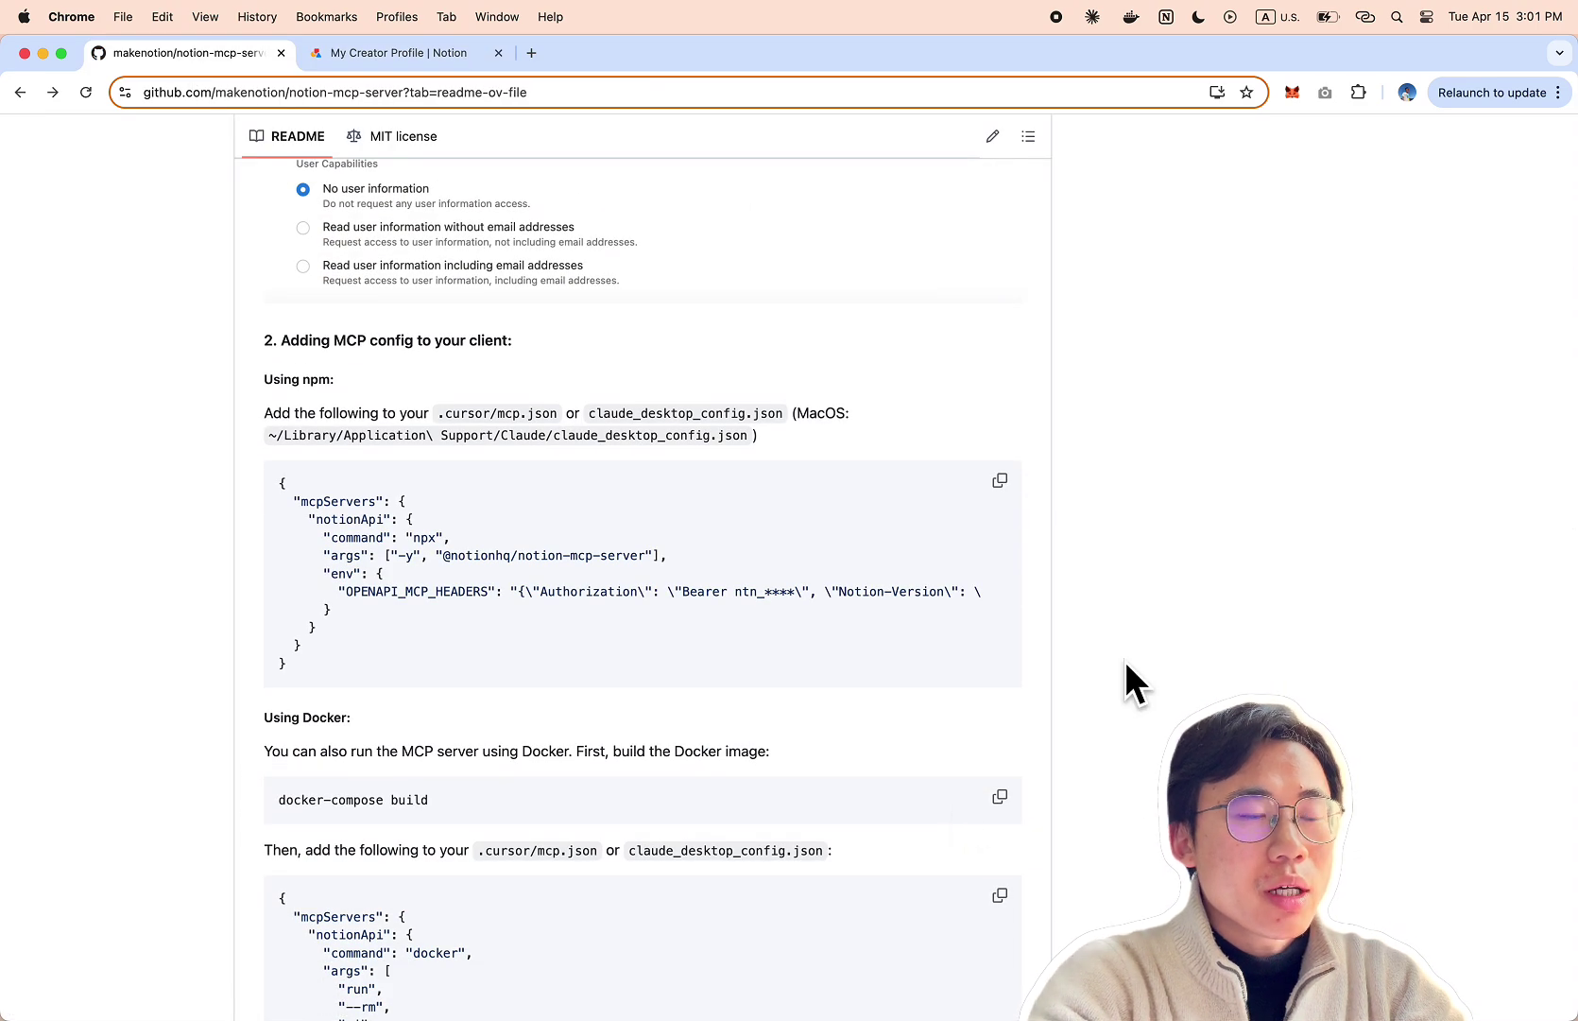
scroll(1125, 661, up, 1)
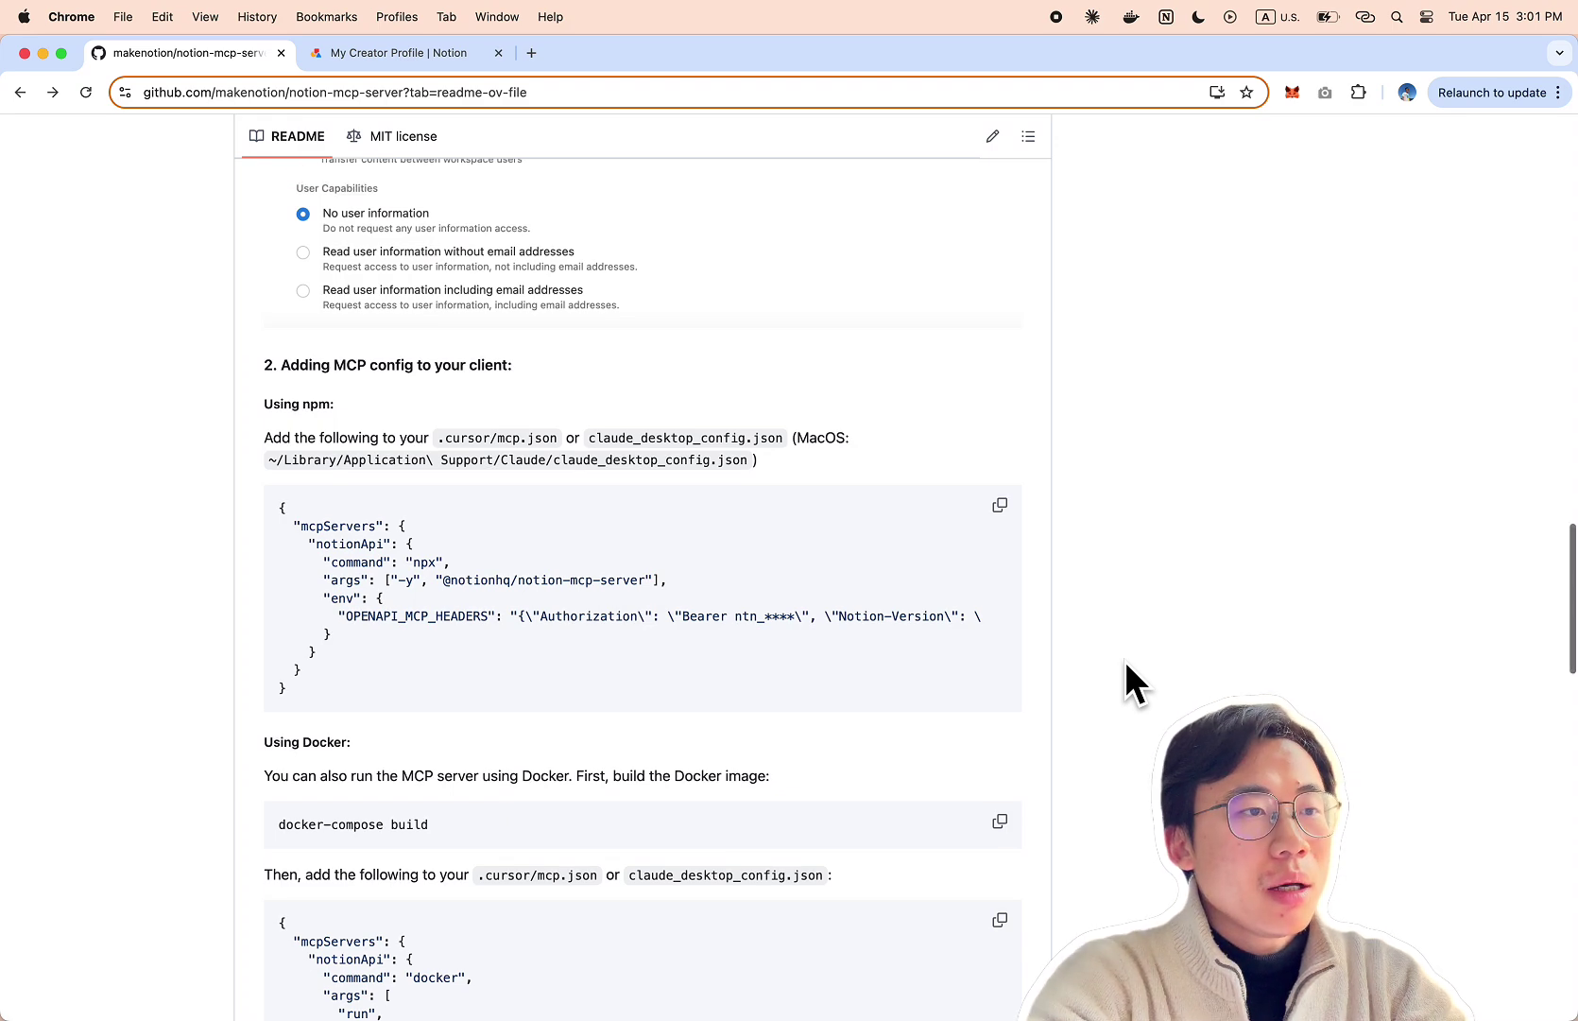
scroll(1125, 661, up, 4)
scroll(1125, 661, down, 5)
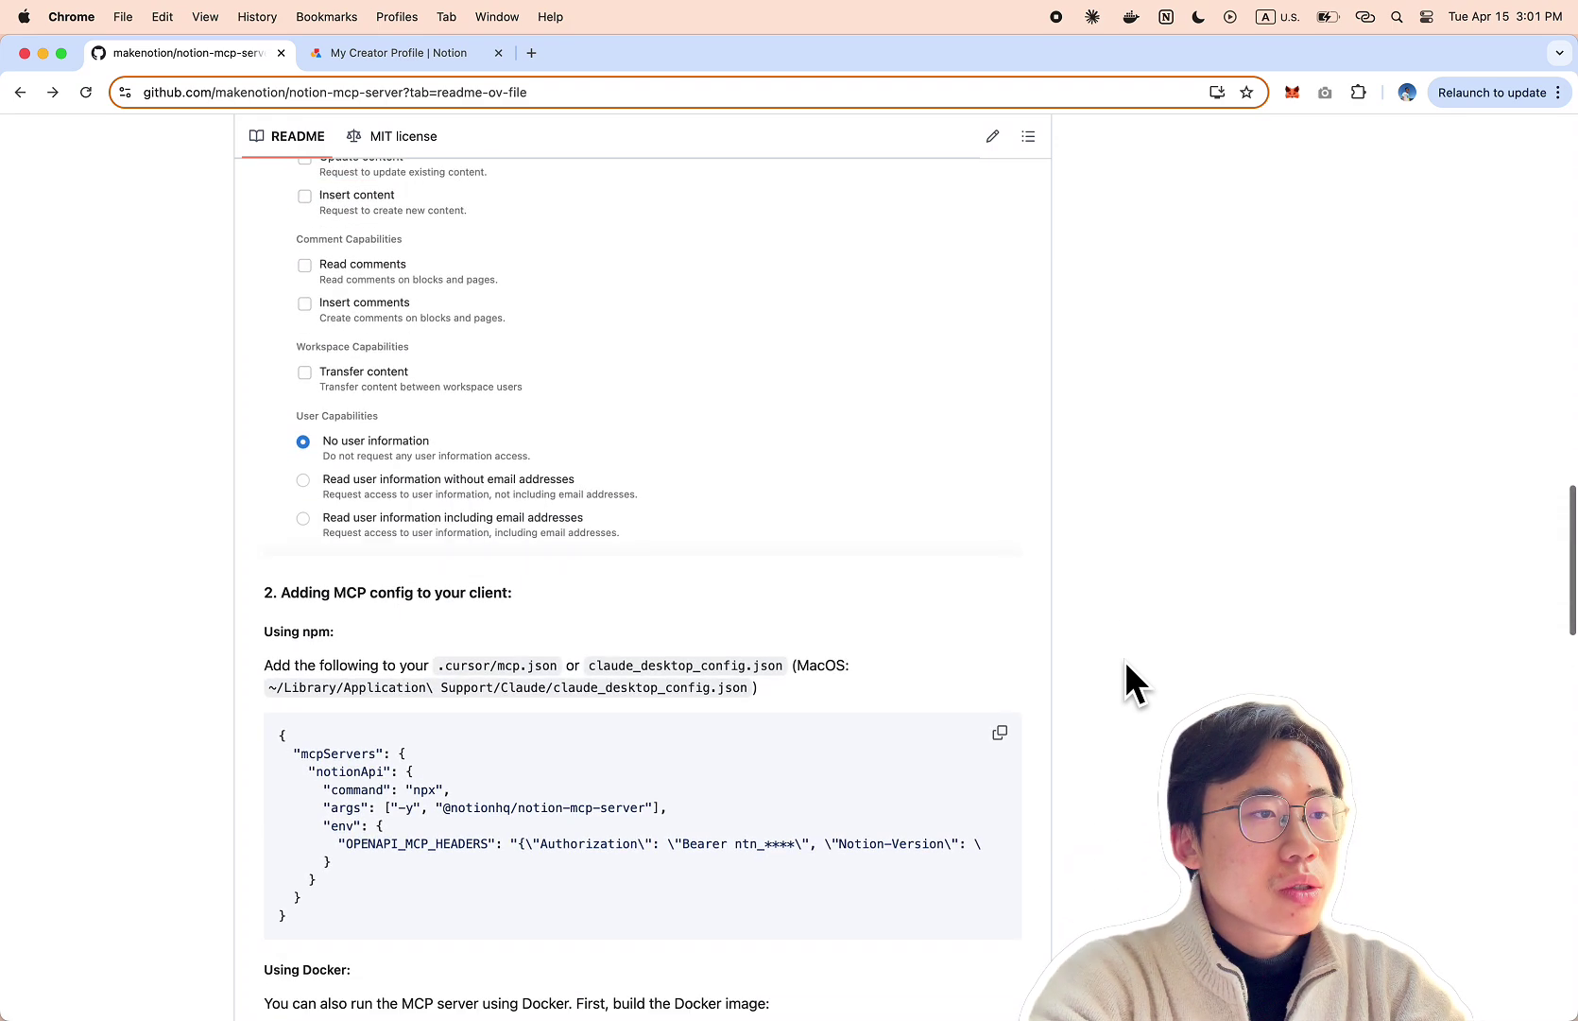
scroll(1124, 661, down, 2)
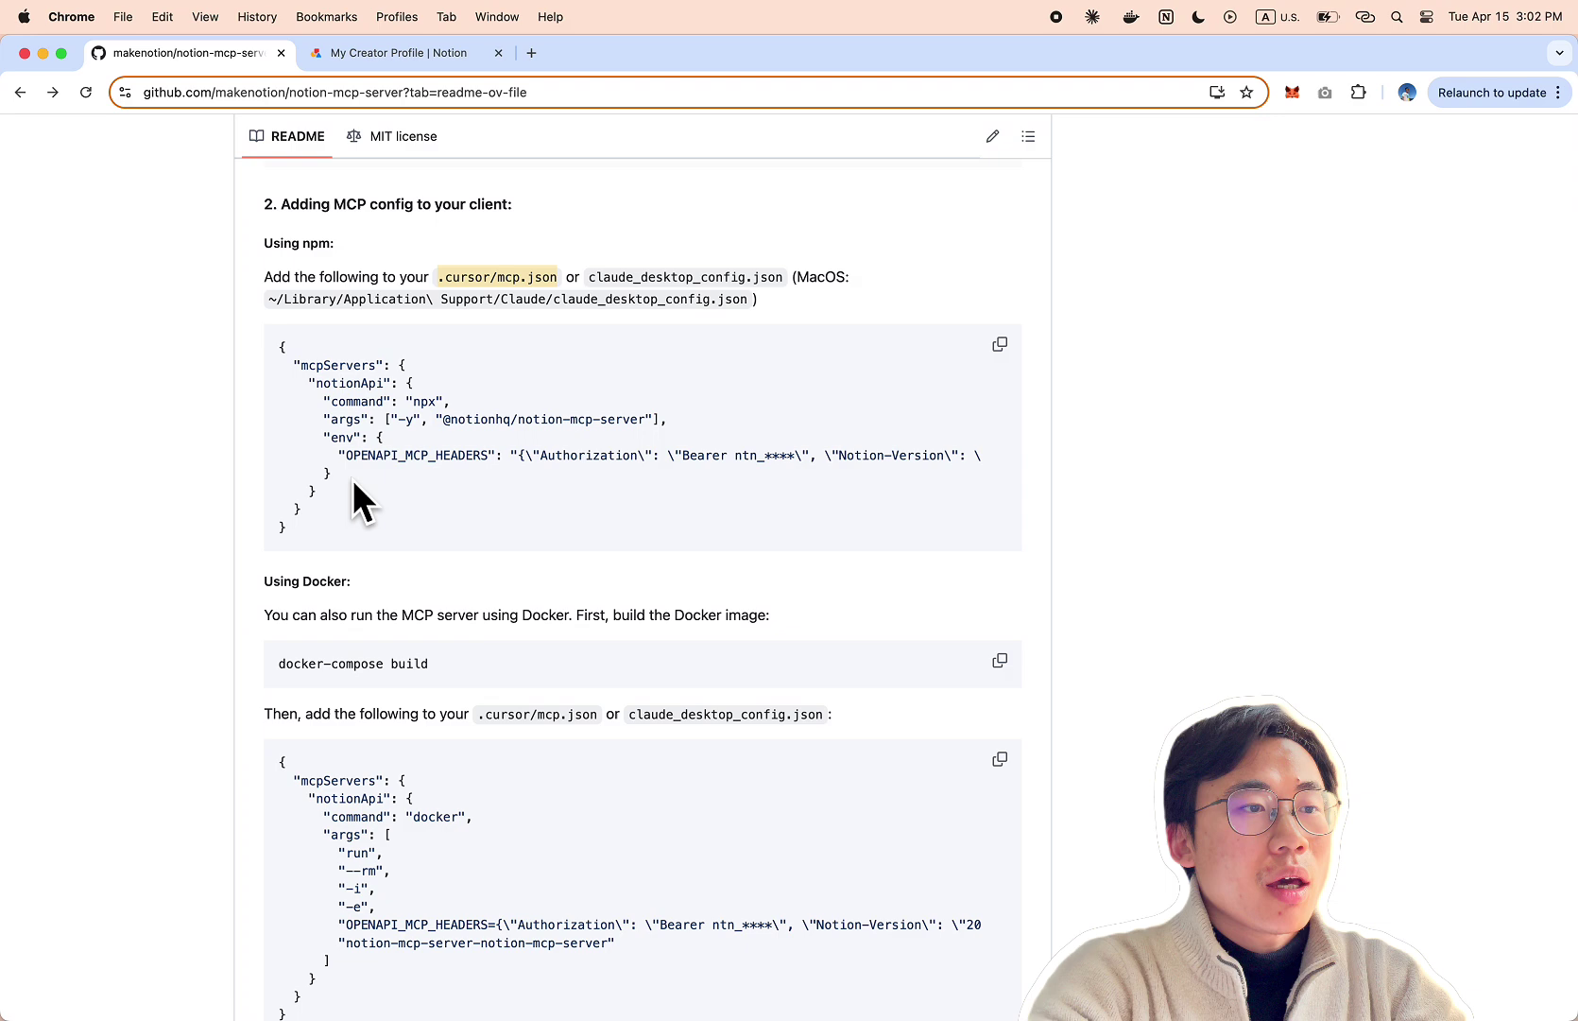
drag(294, 539, 270, 320)
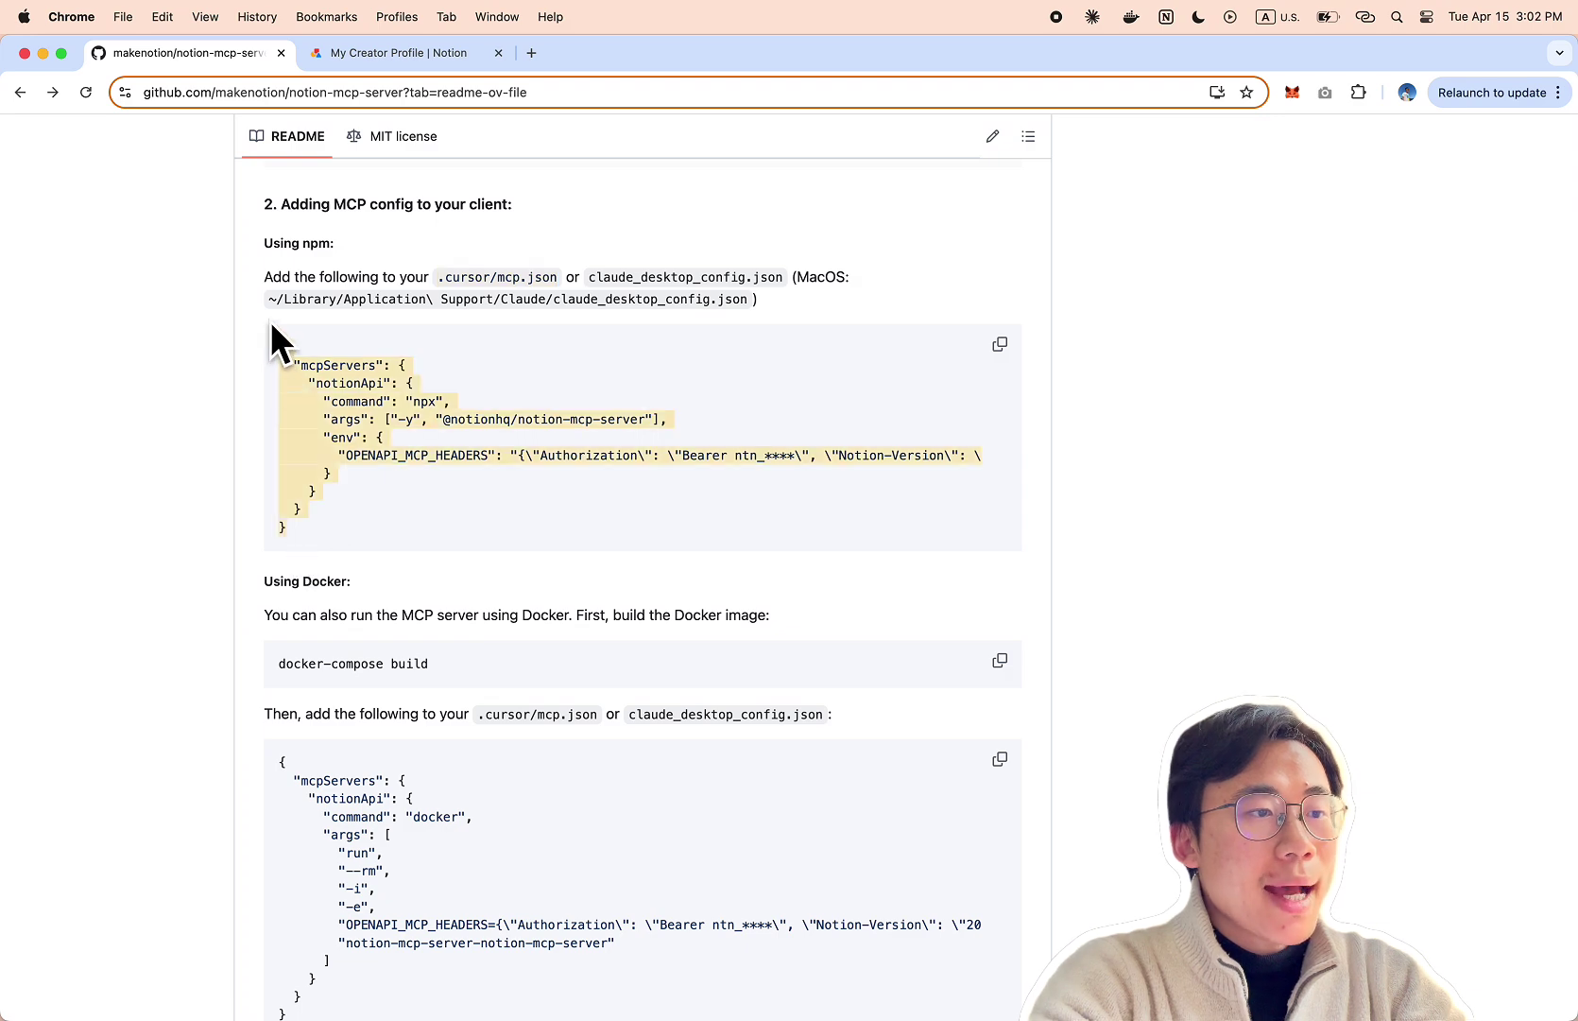
click(451, 499)
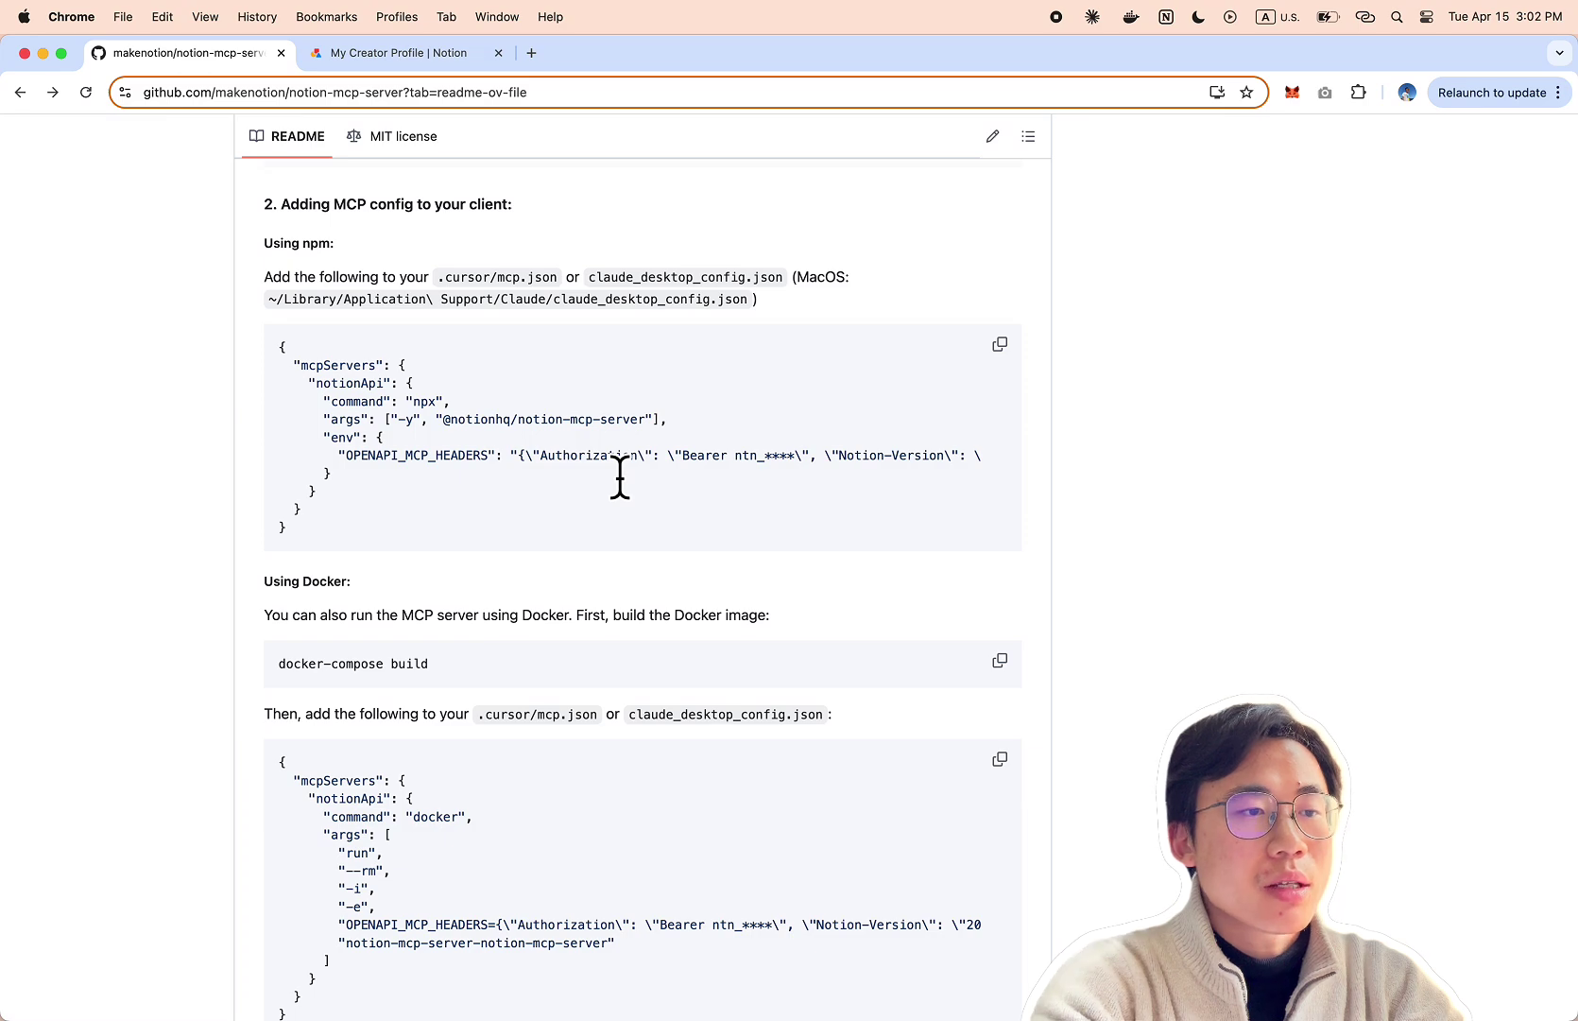
click(1000, 344)
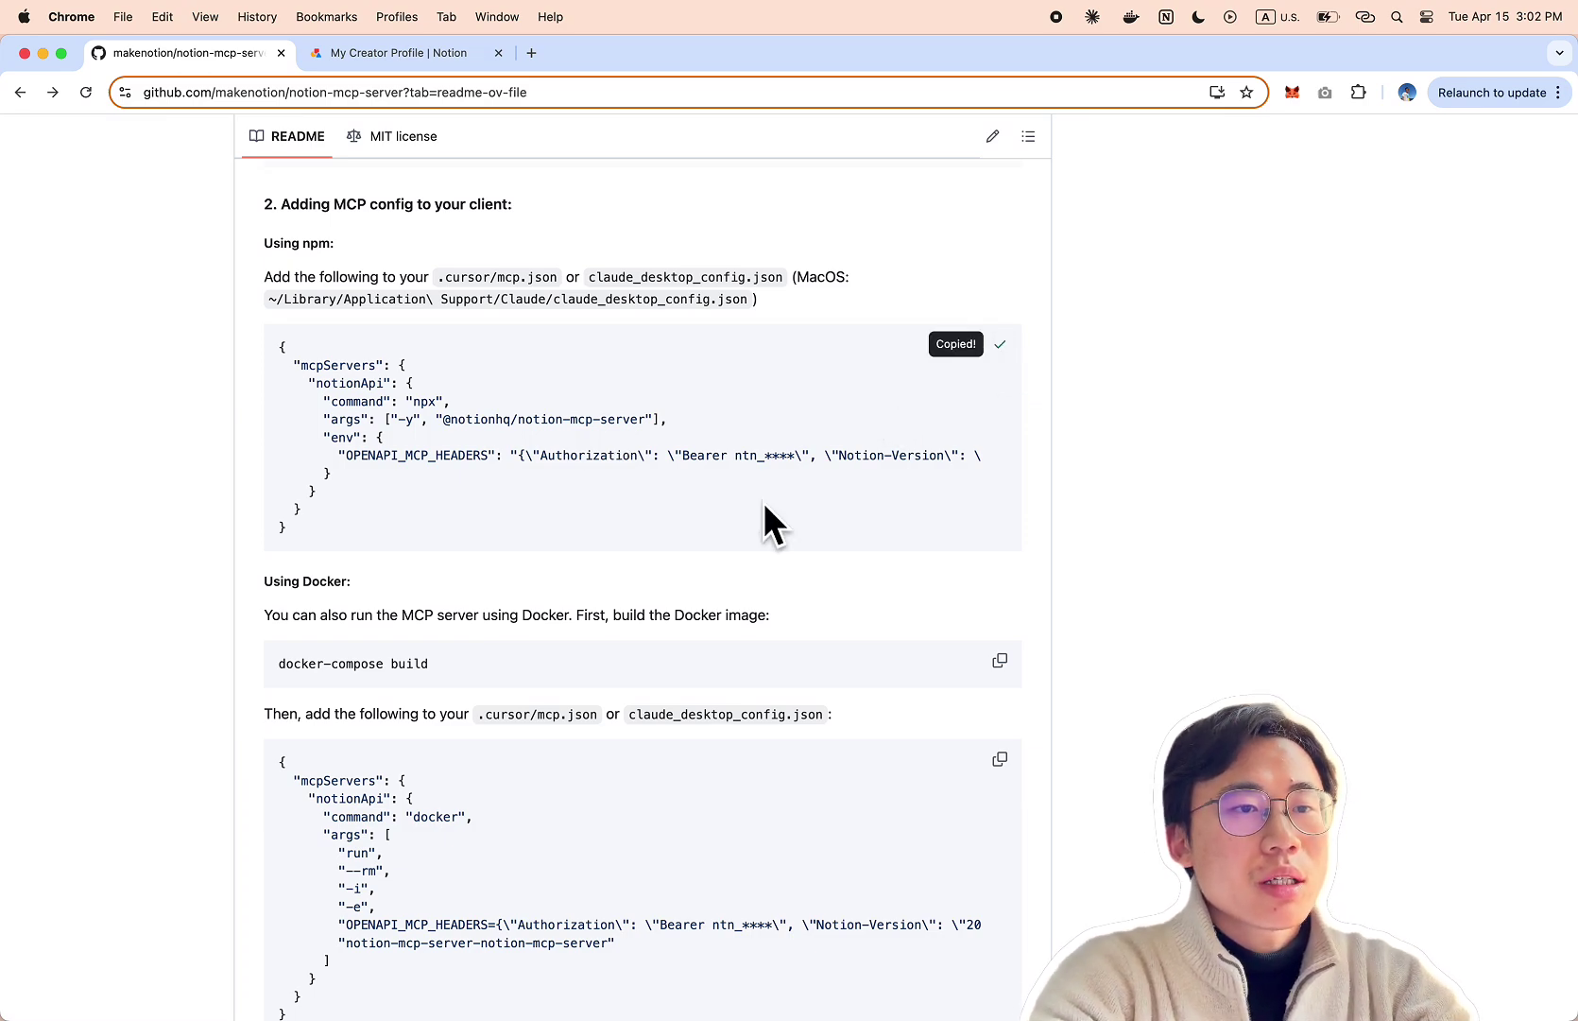
Step: Switch to Cursor, maximize its window and examine the stripe, supabase and github entries under mcpServers in mcp-template.json
key(ctrl+Right)
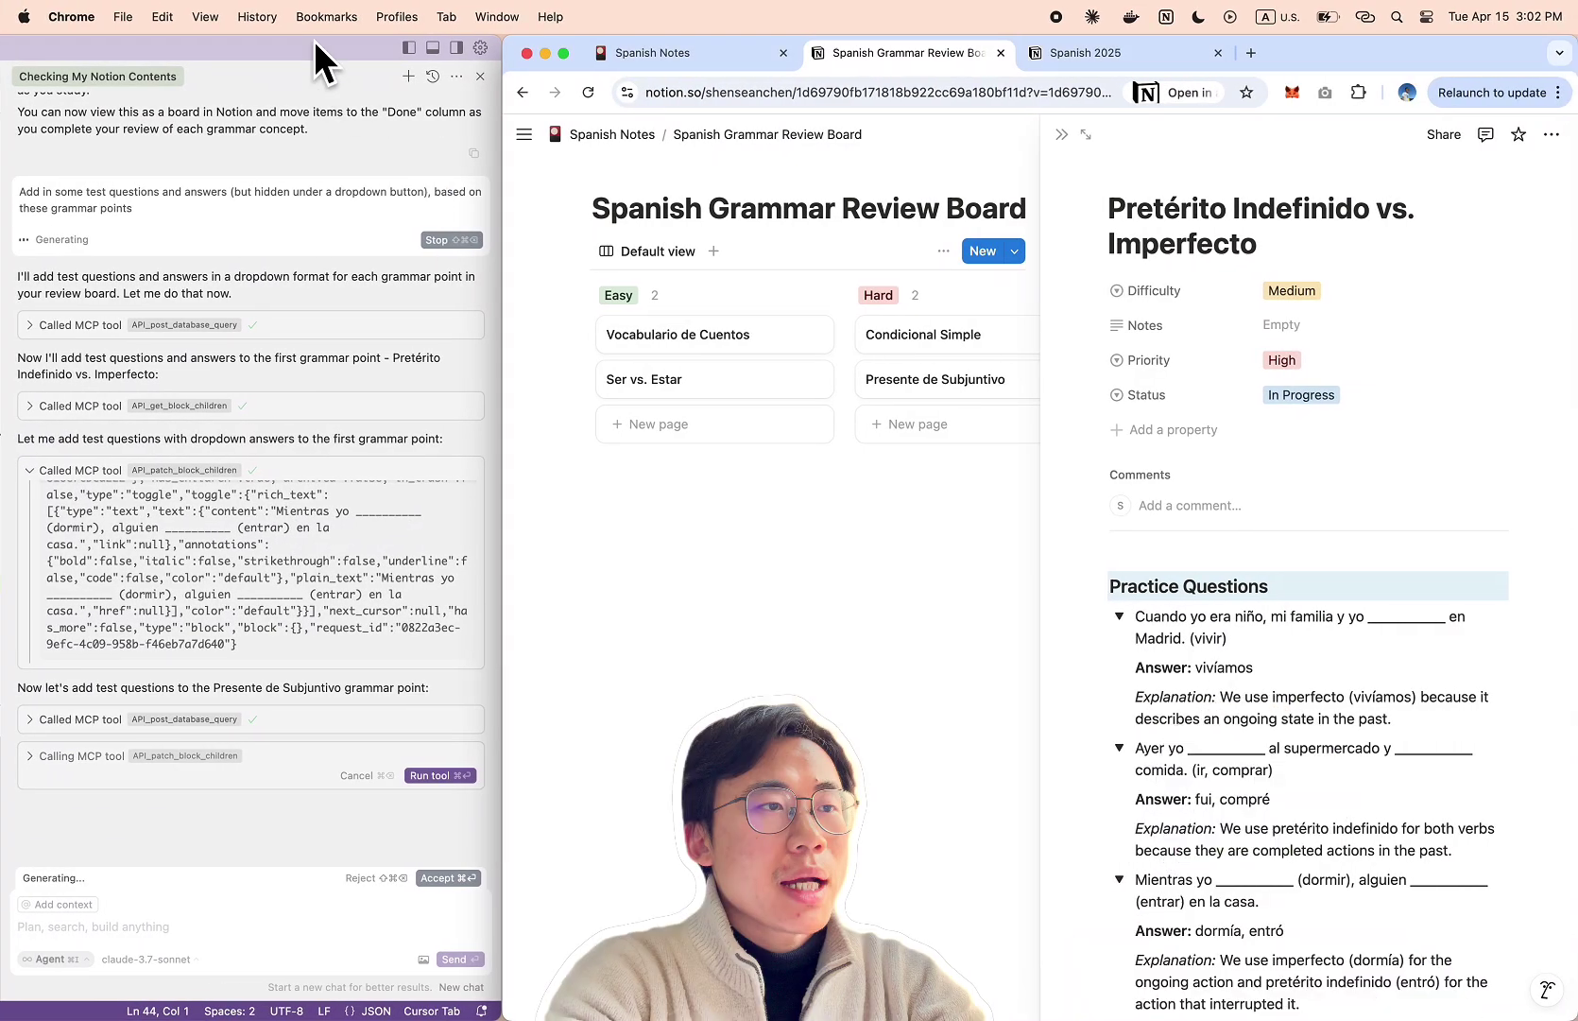
double_click(294, 49)
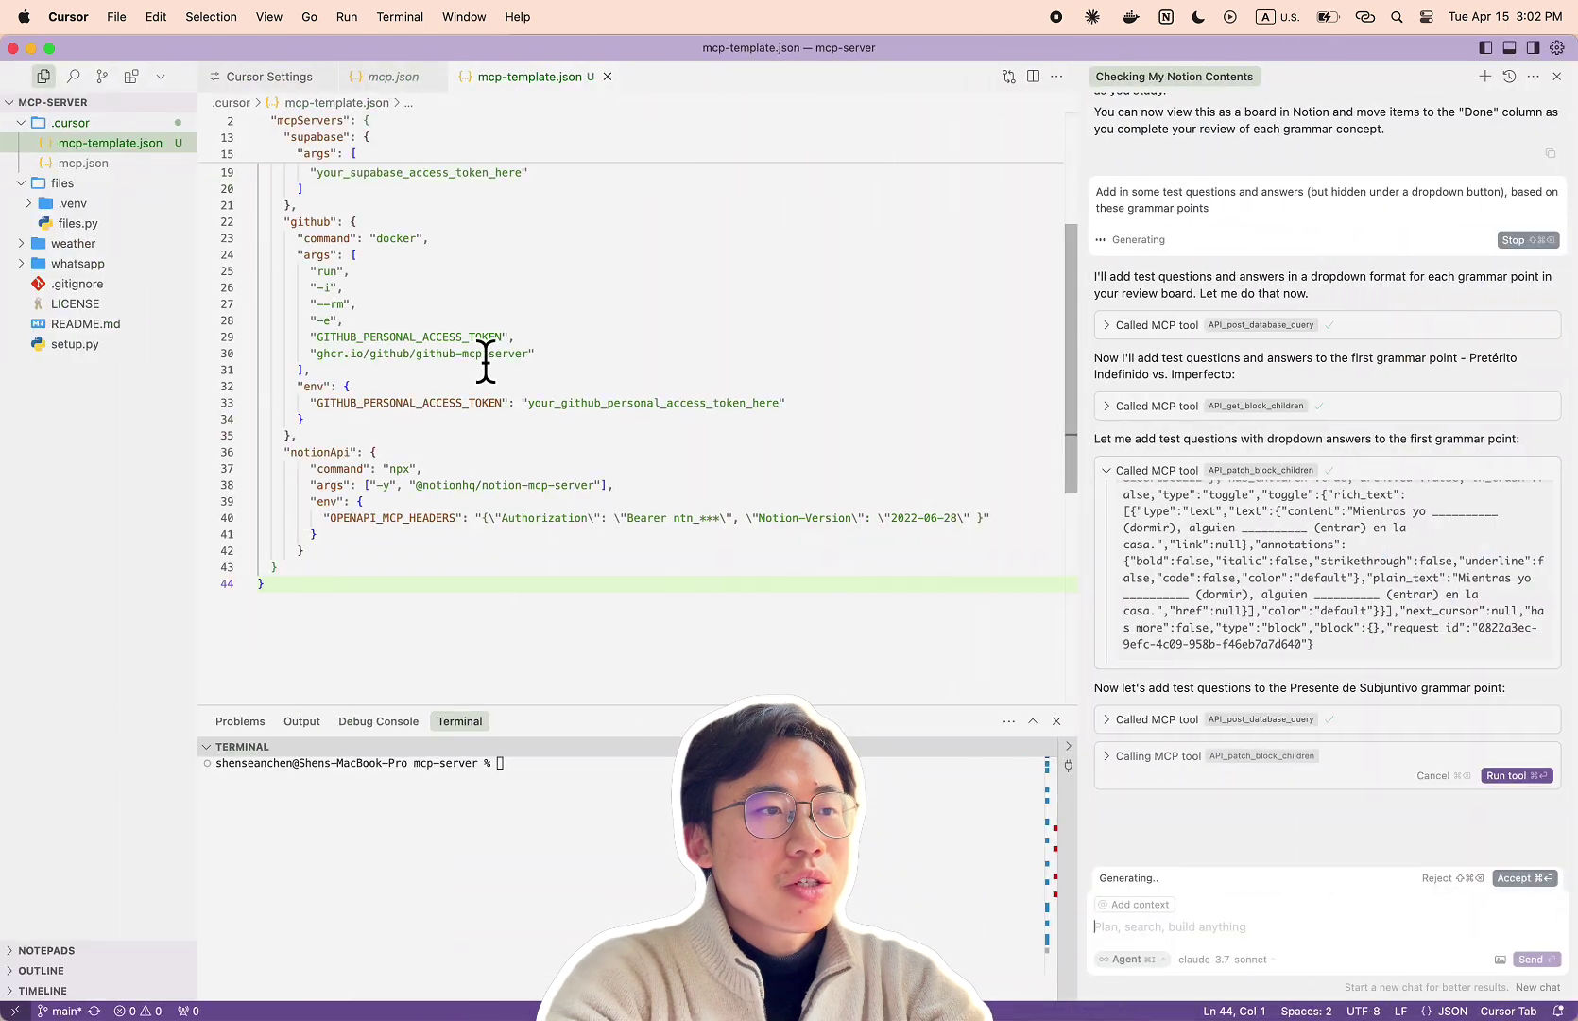
scroll(419, 264, up, 6)
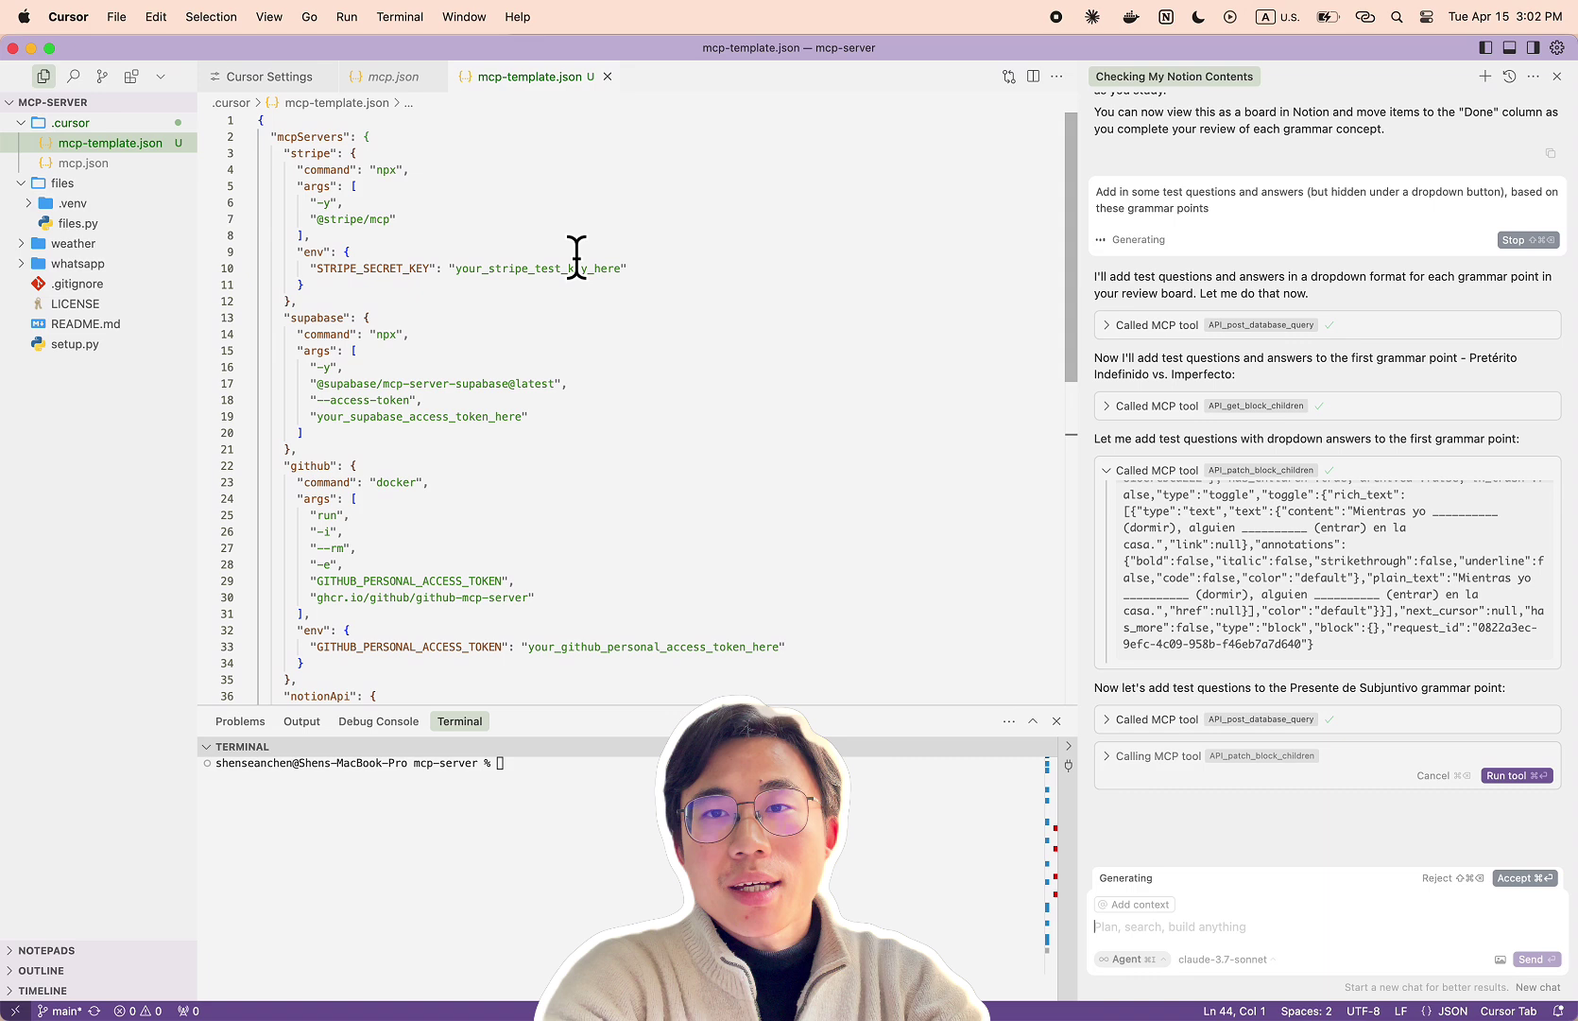
double_click(317, 138)
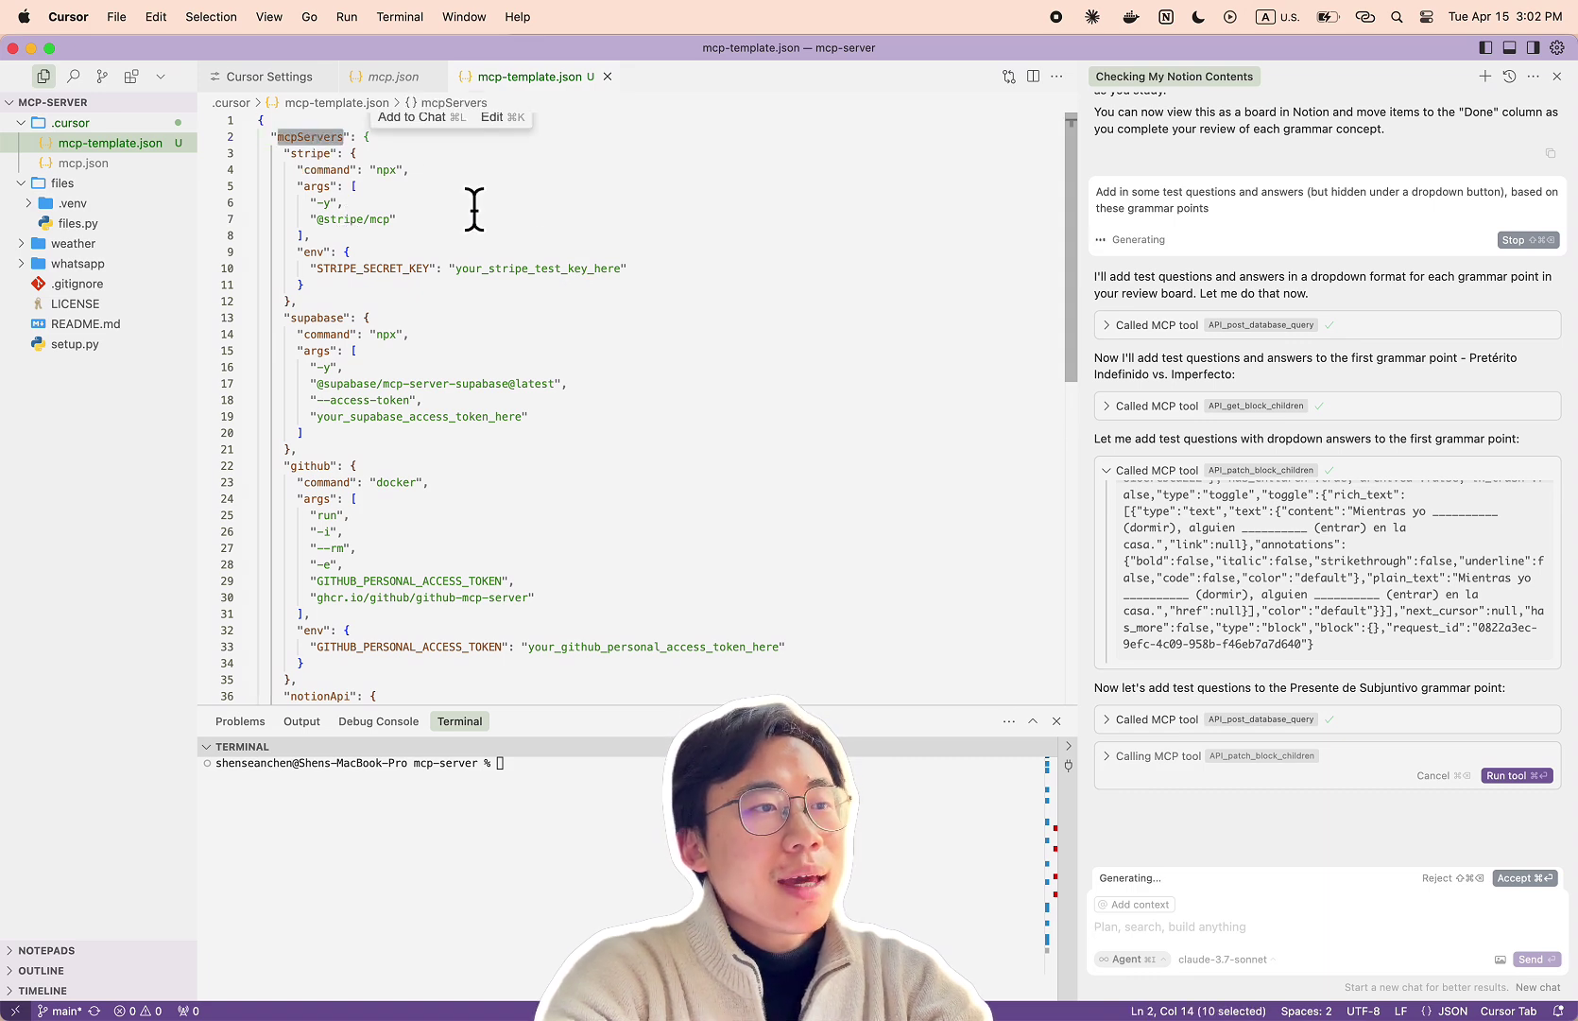
double_click(305, 153)
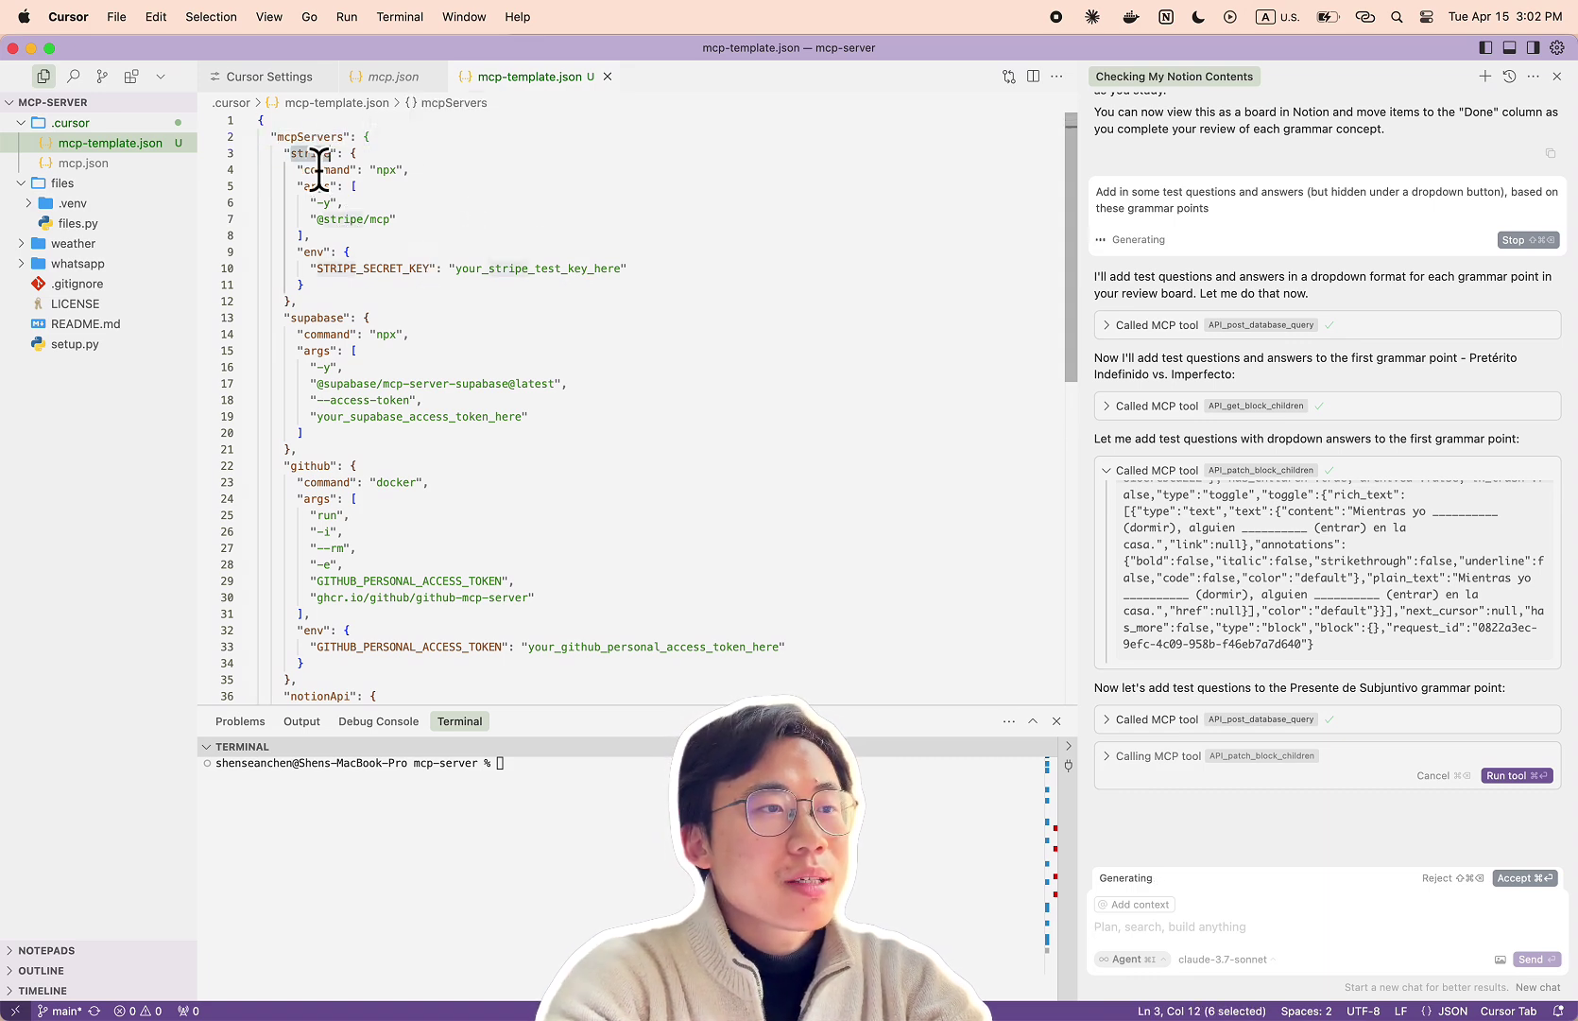
double_click(316, 319)
double_click(312, 466)
scroll(314, 486, down, 10)
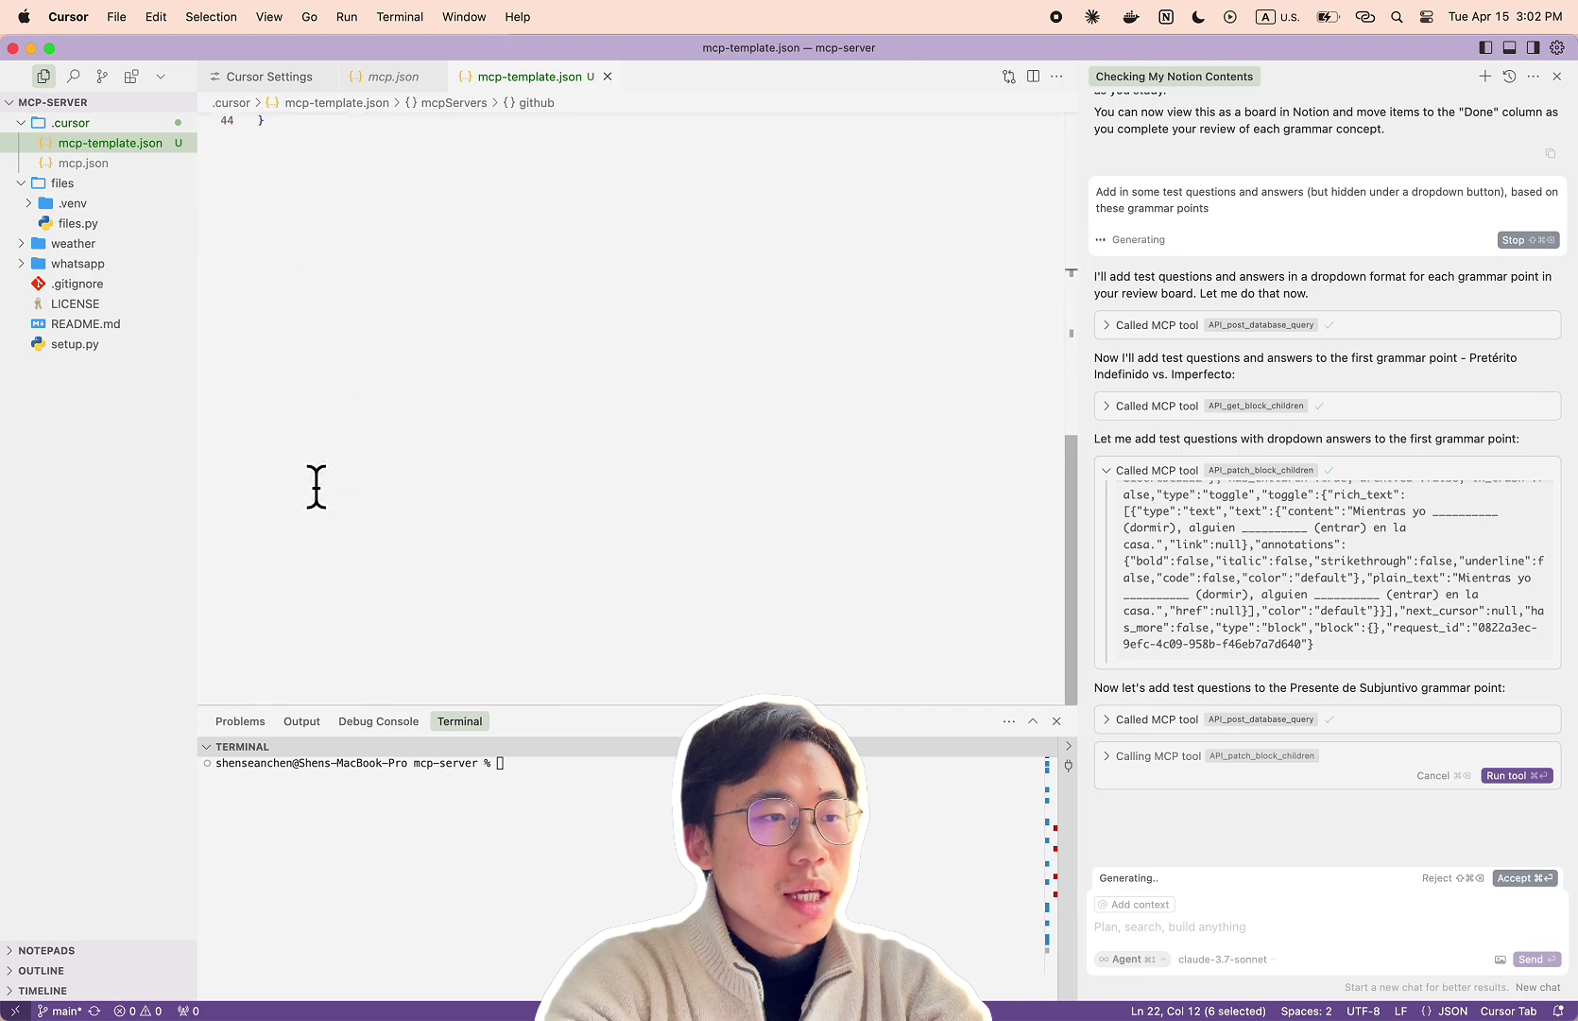
Step: Examine the notionApi block in mcp-template.json and highlight the placeholder for the integration secret in OPENAPI_MCP_HEADERS
scroll(314, 486, up, 7)
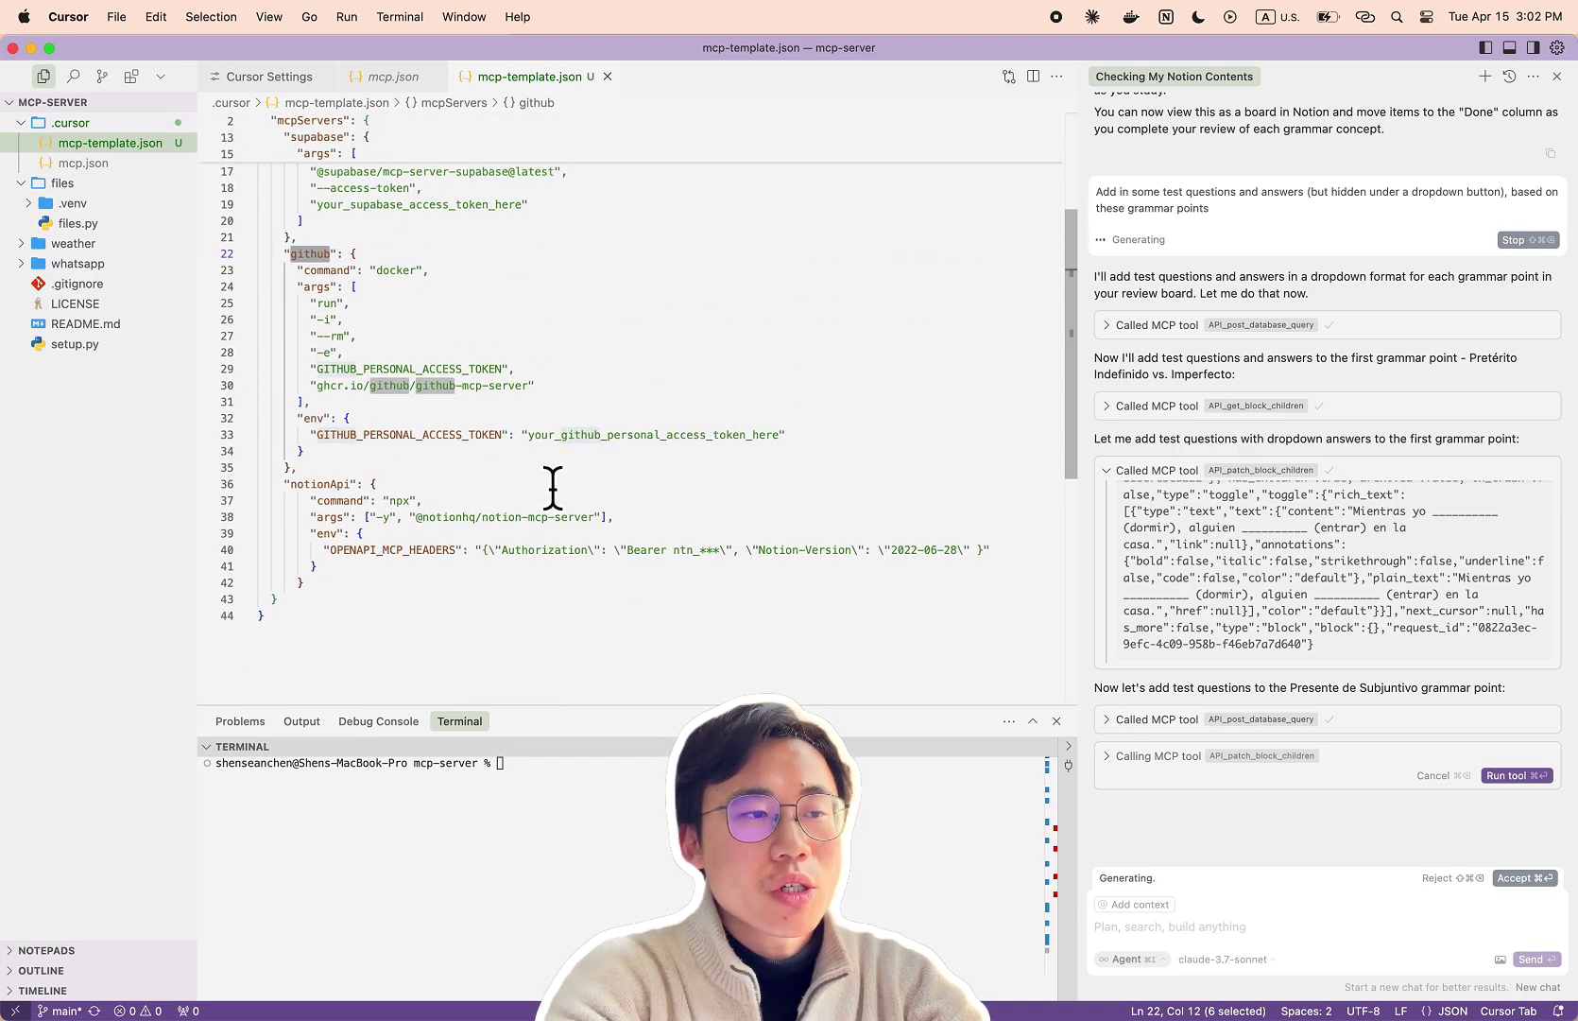
double_click(327, 490)
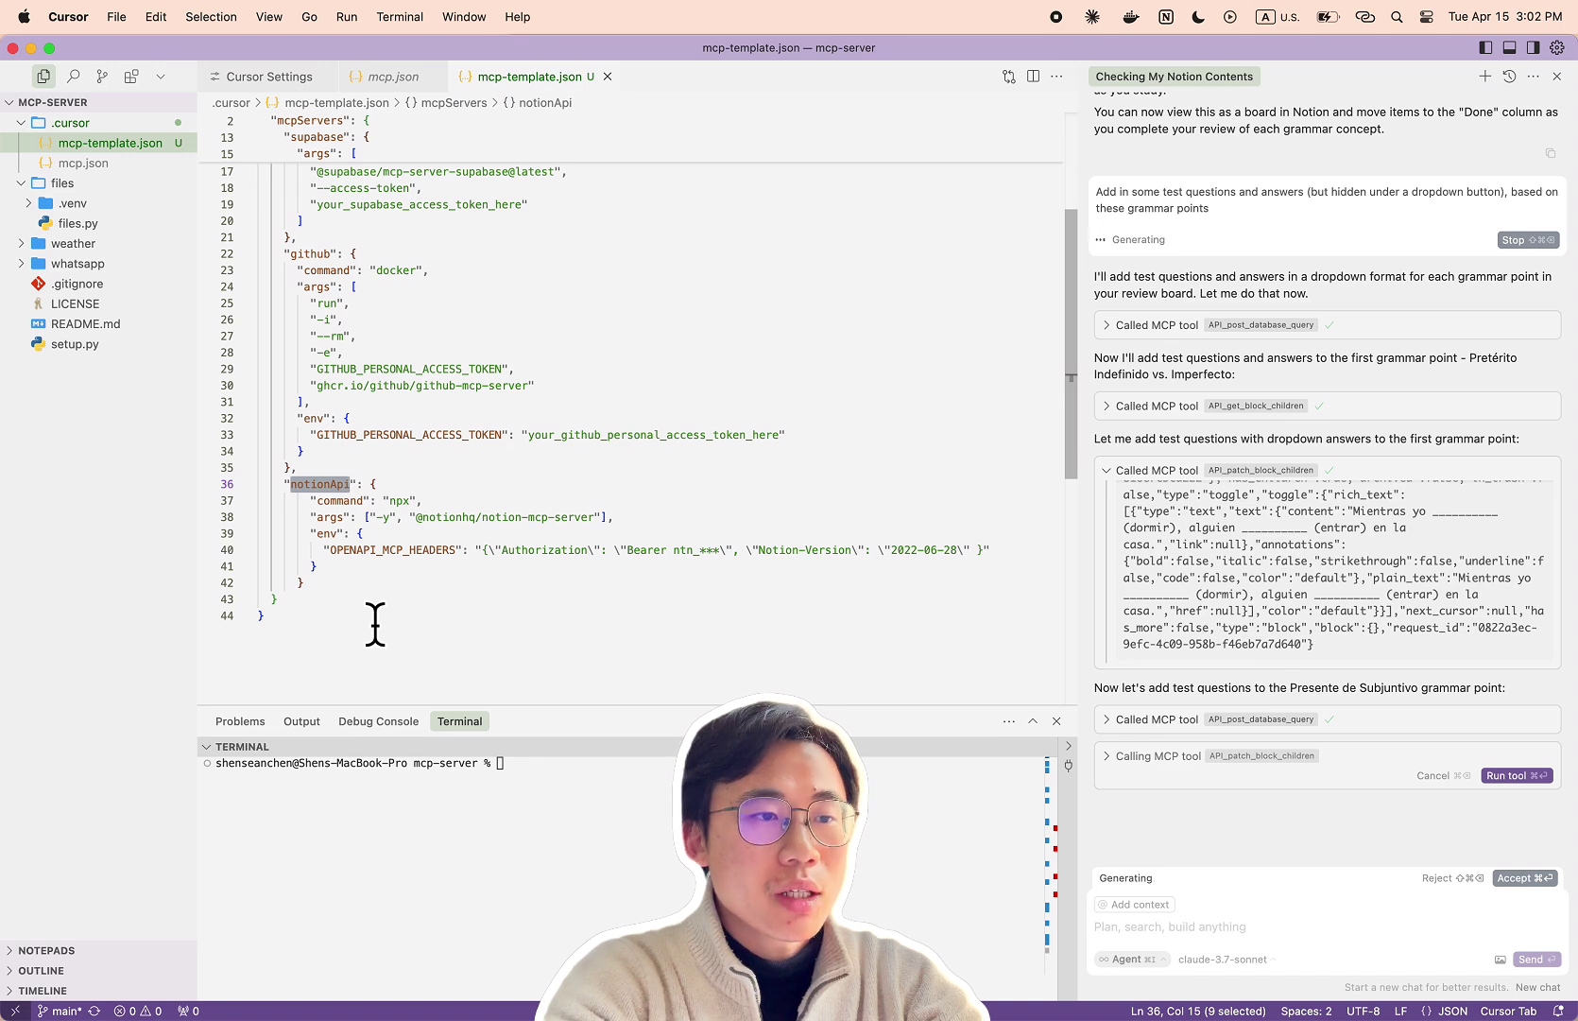
click(423, 590)
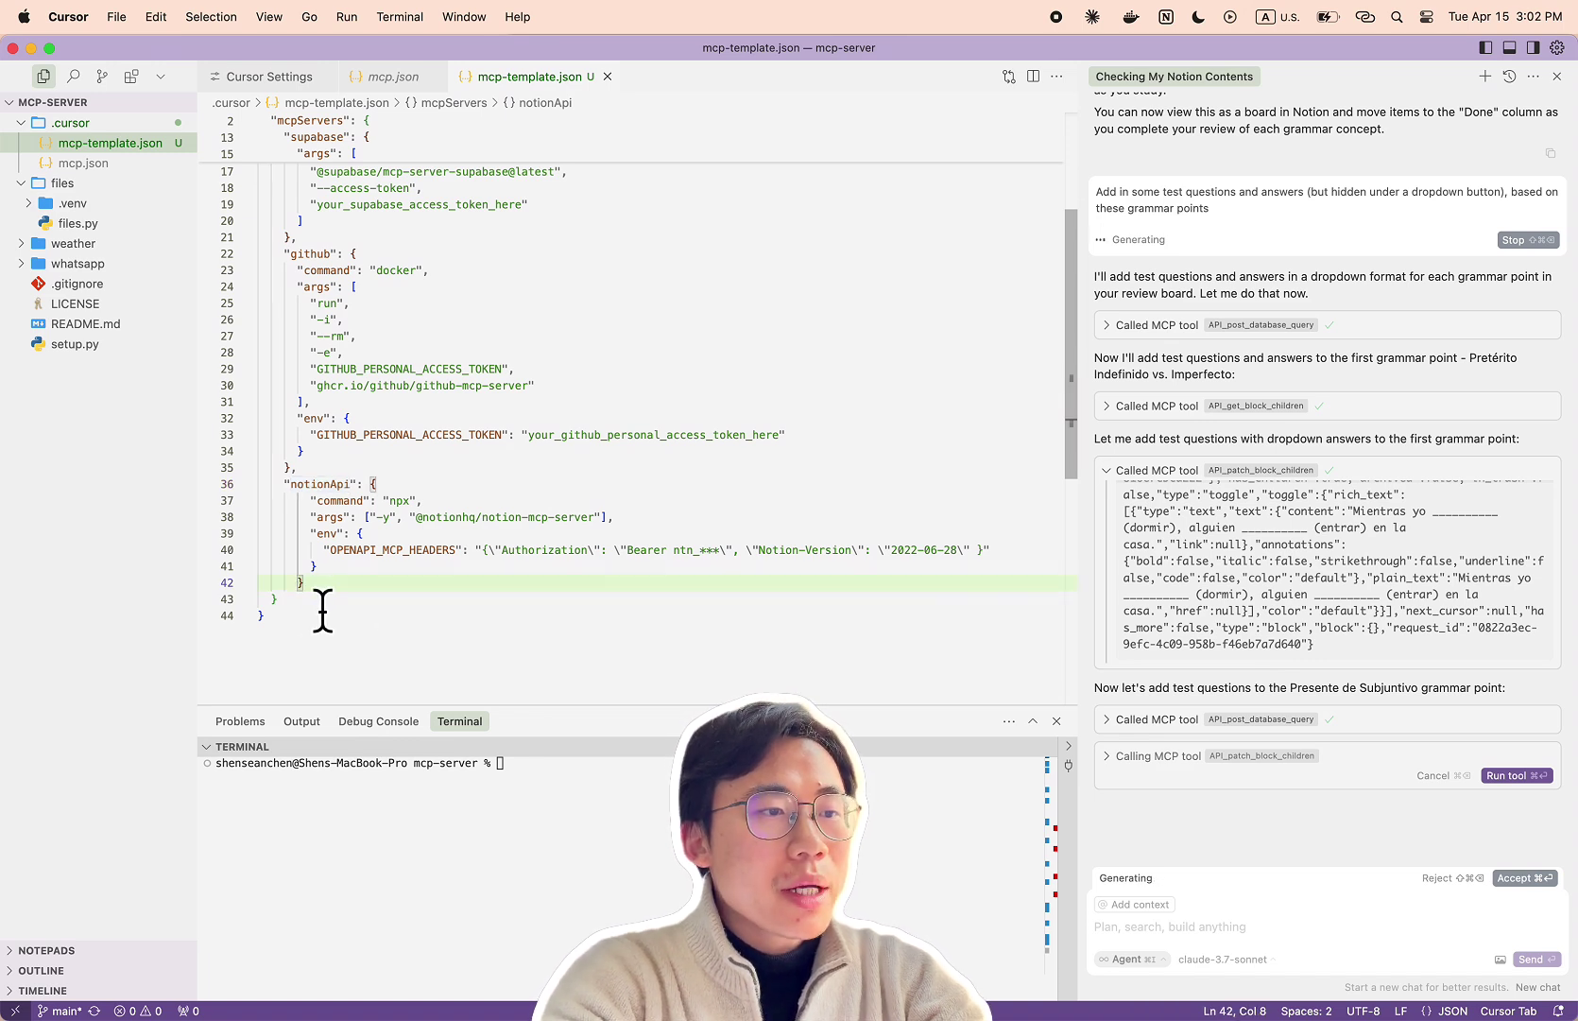
drag(322, 610, 255, 484)
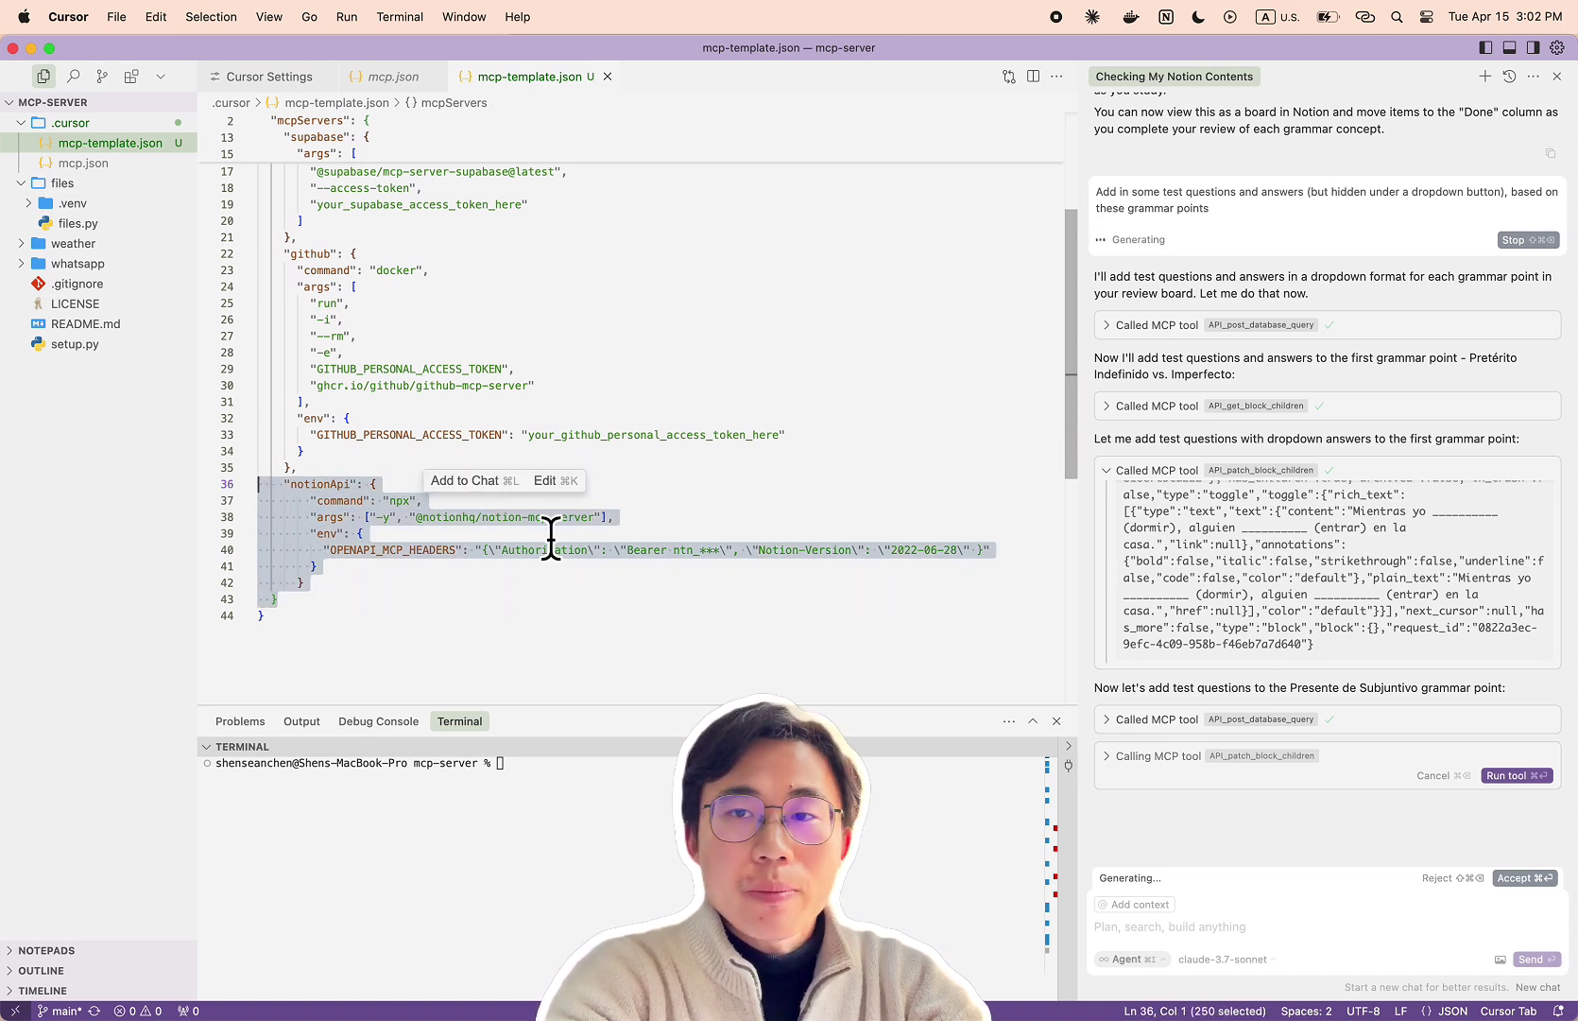
click(682, 578)
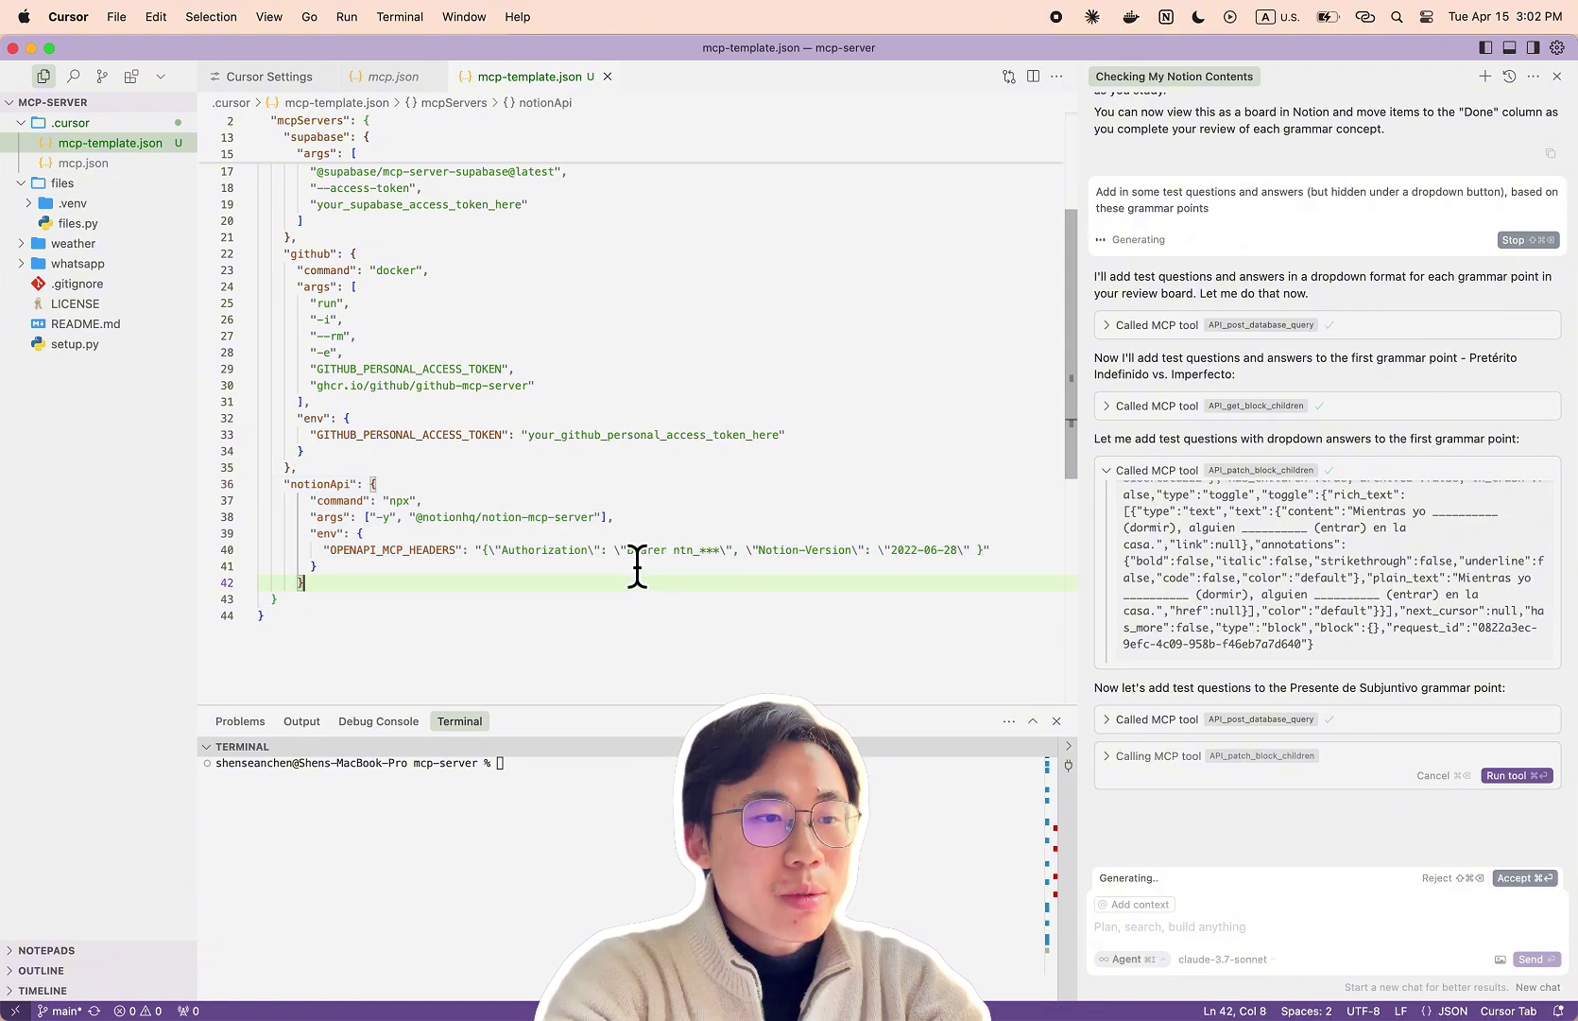
click(647, 553)
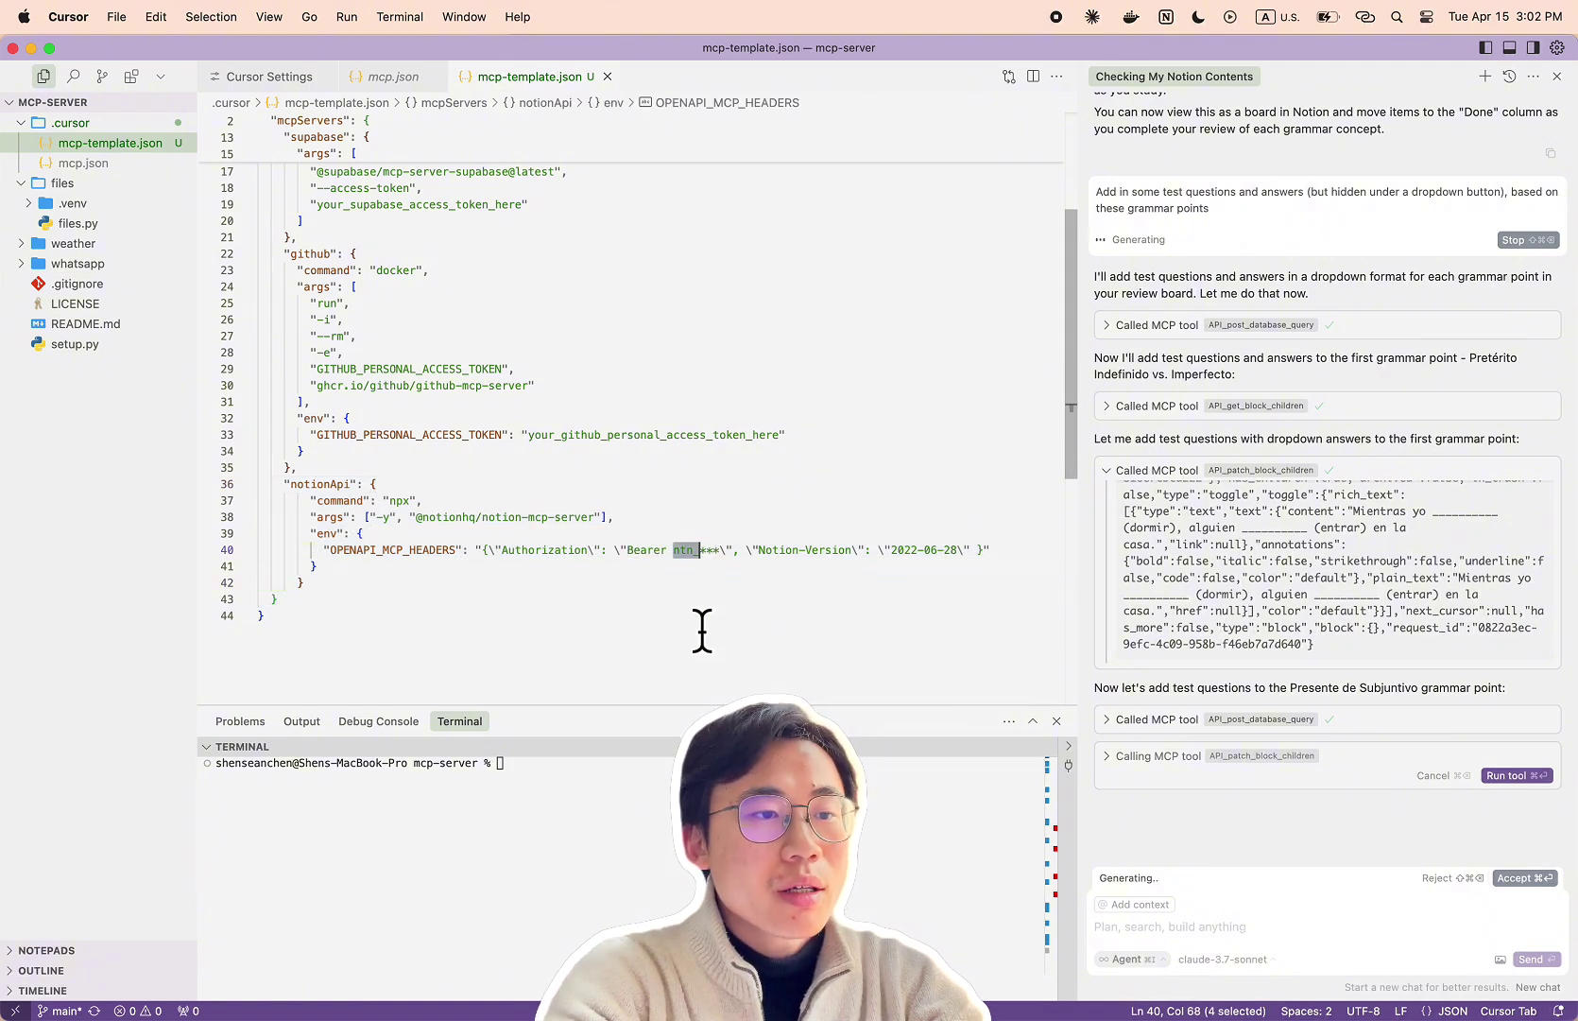
drag(702, 630, 730, 565)
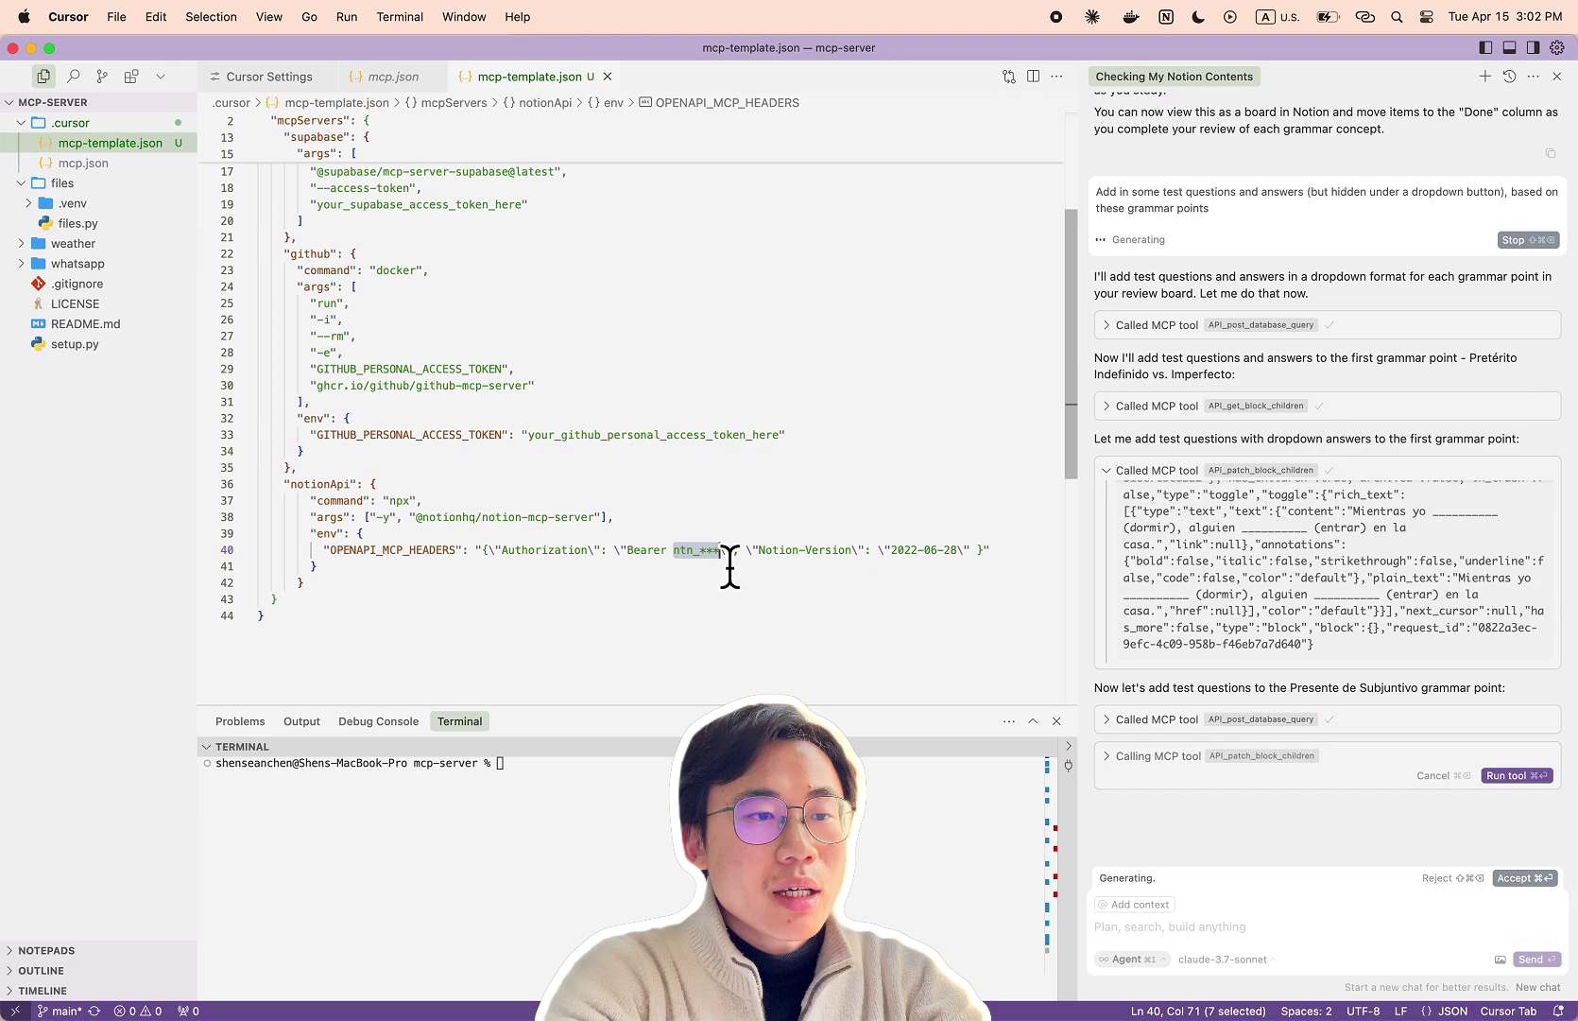
key(ctrl+Left)
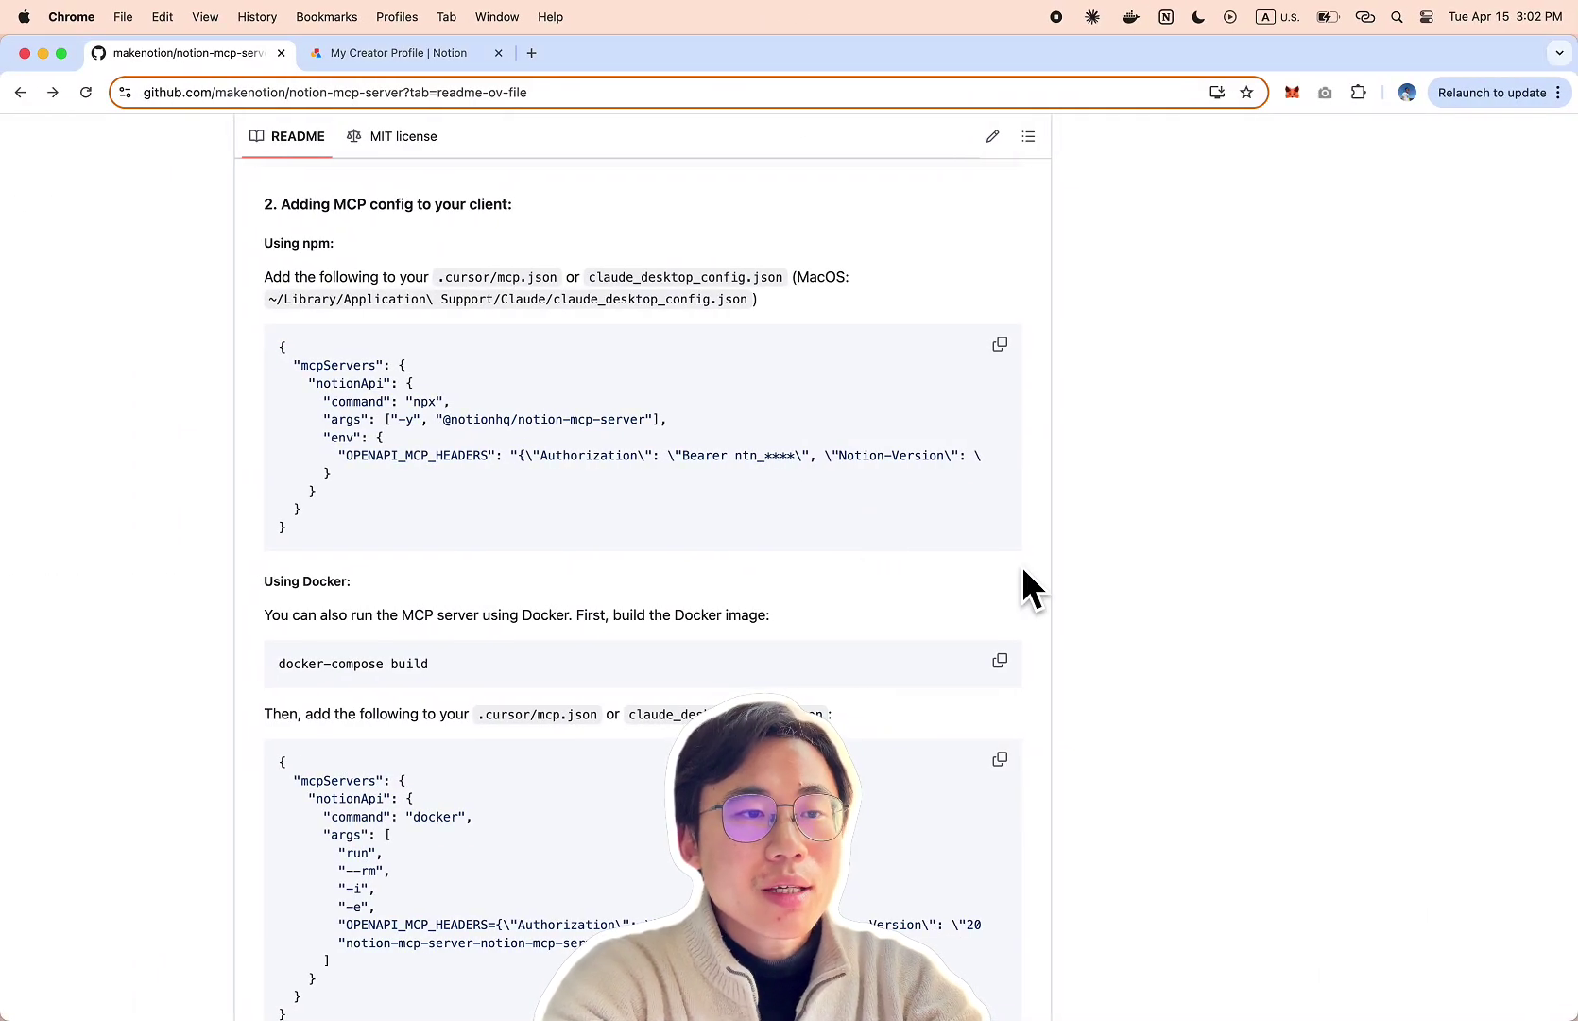
key(ctrl+Right)
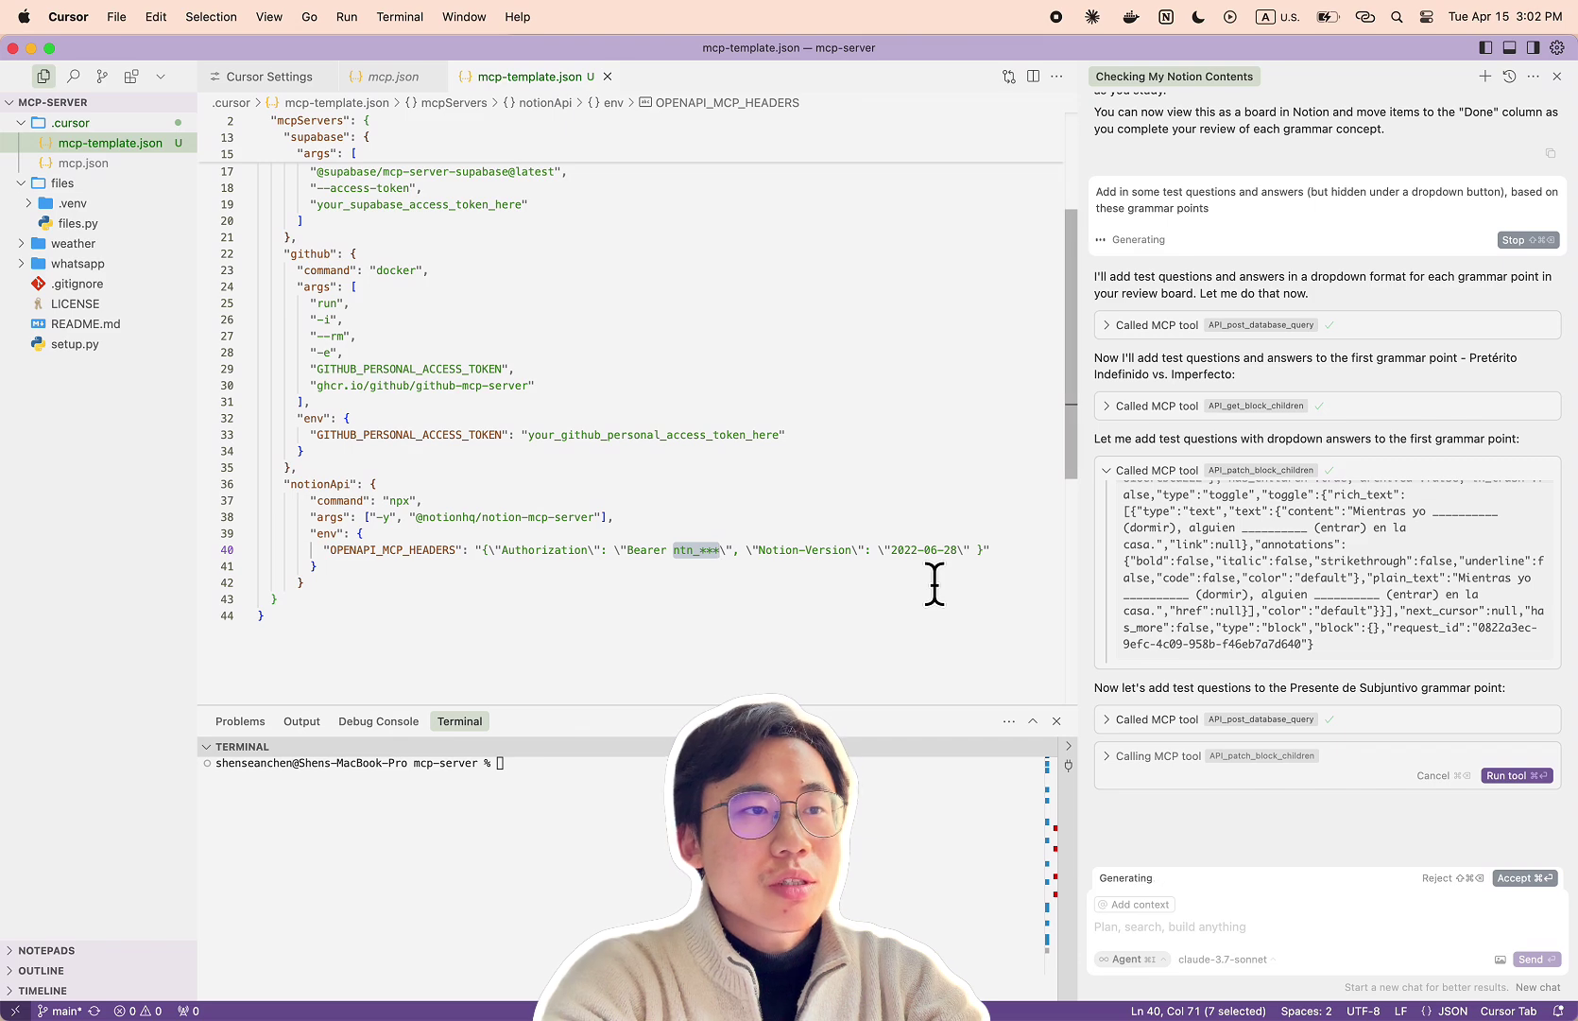
Step: Open the MCP servers list in Cursor Settings and examine the status and available tools of the notionApi server
click(1554, 49)
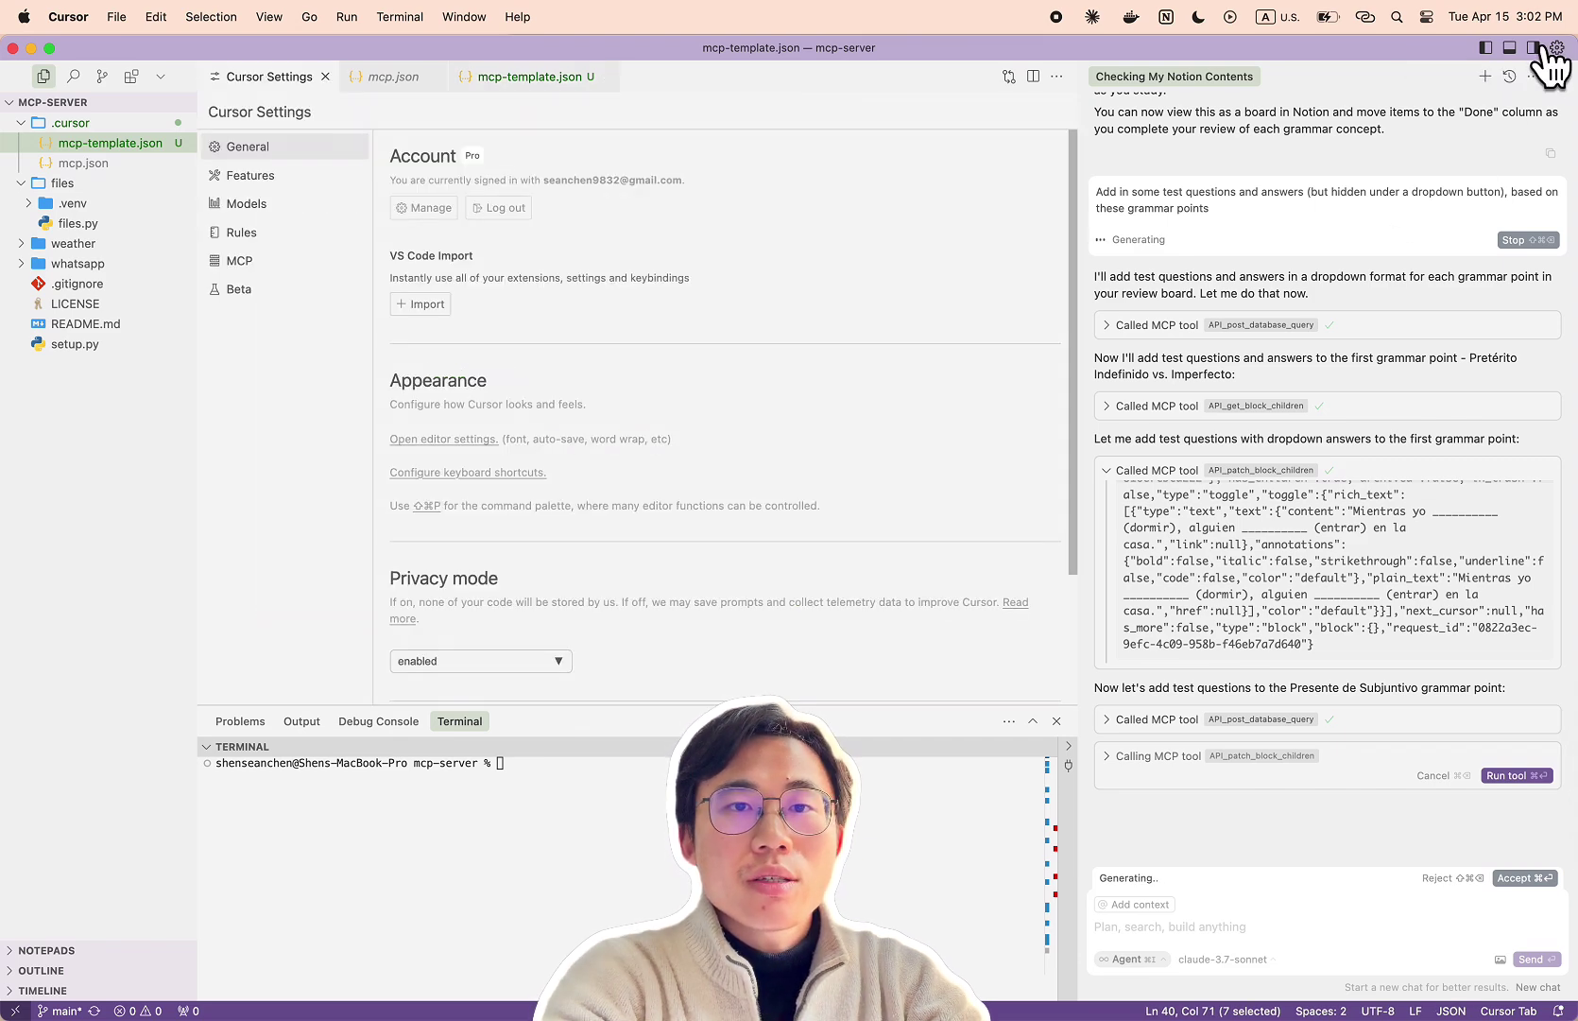
click(295, 273)
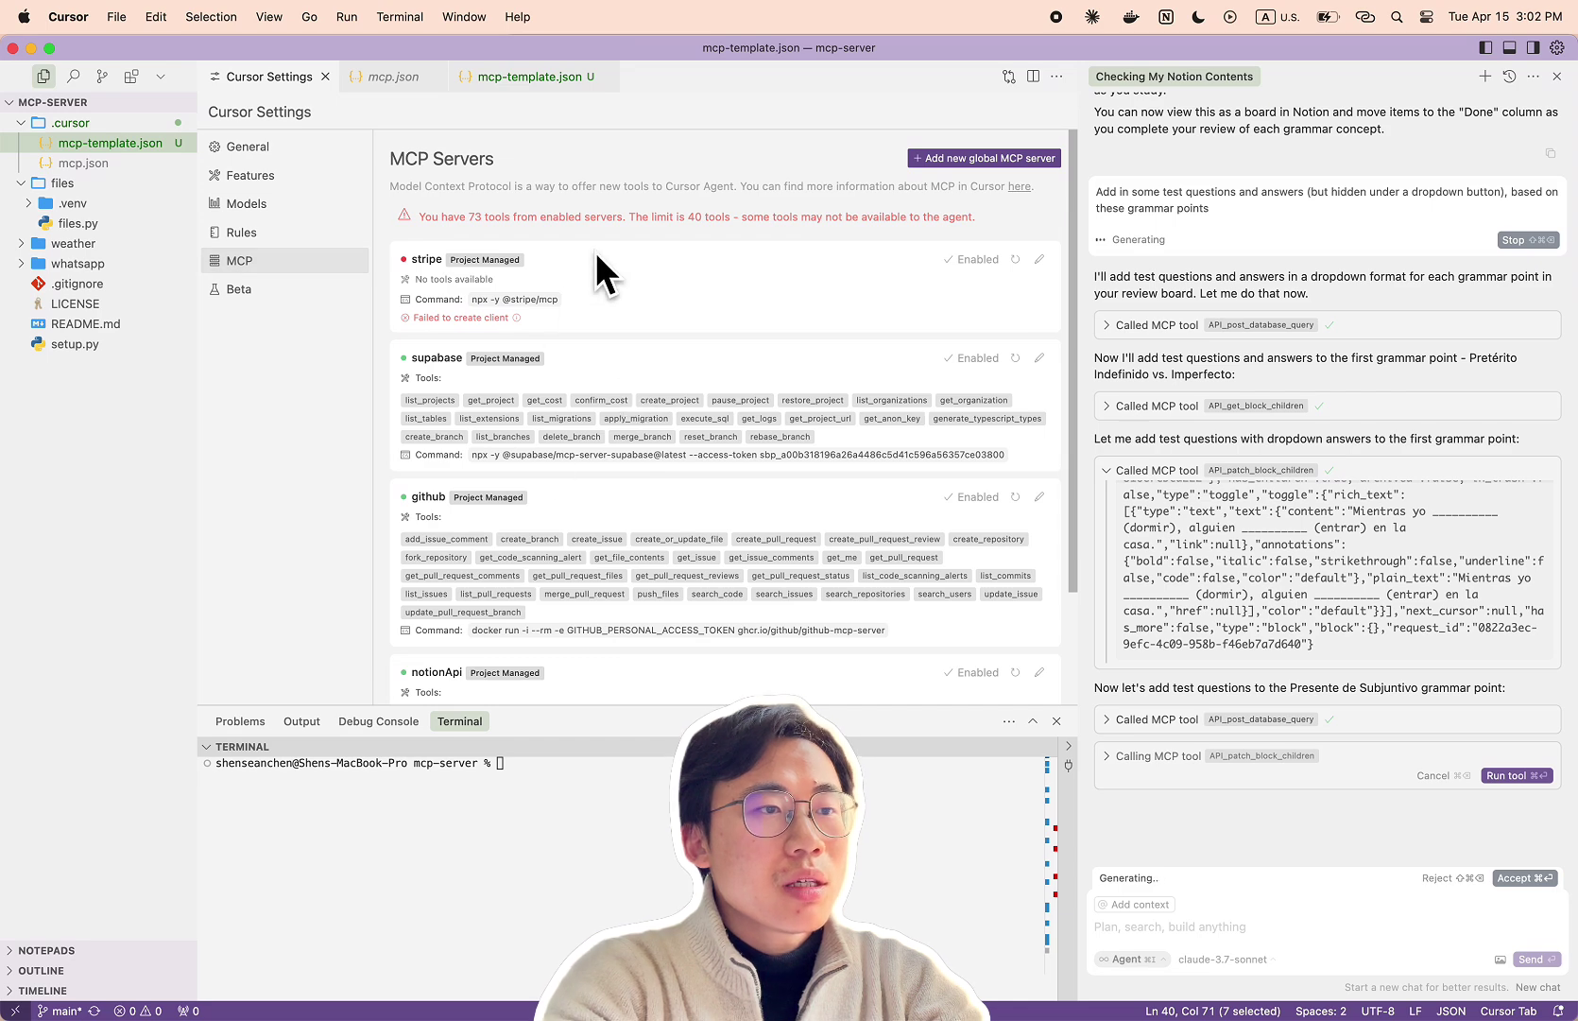
scroll(601, 516, down, 3)
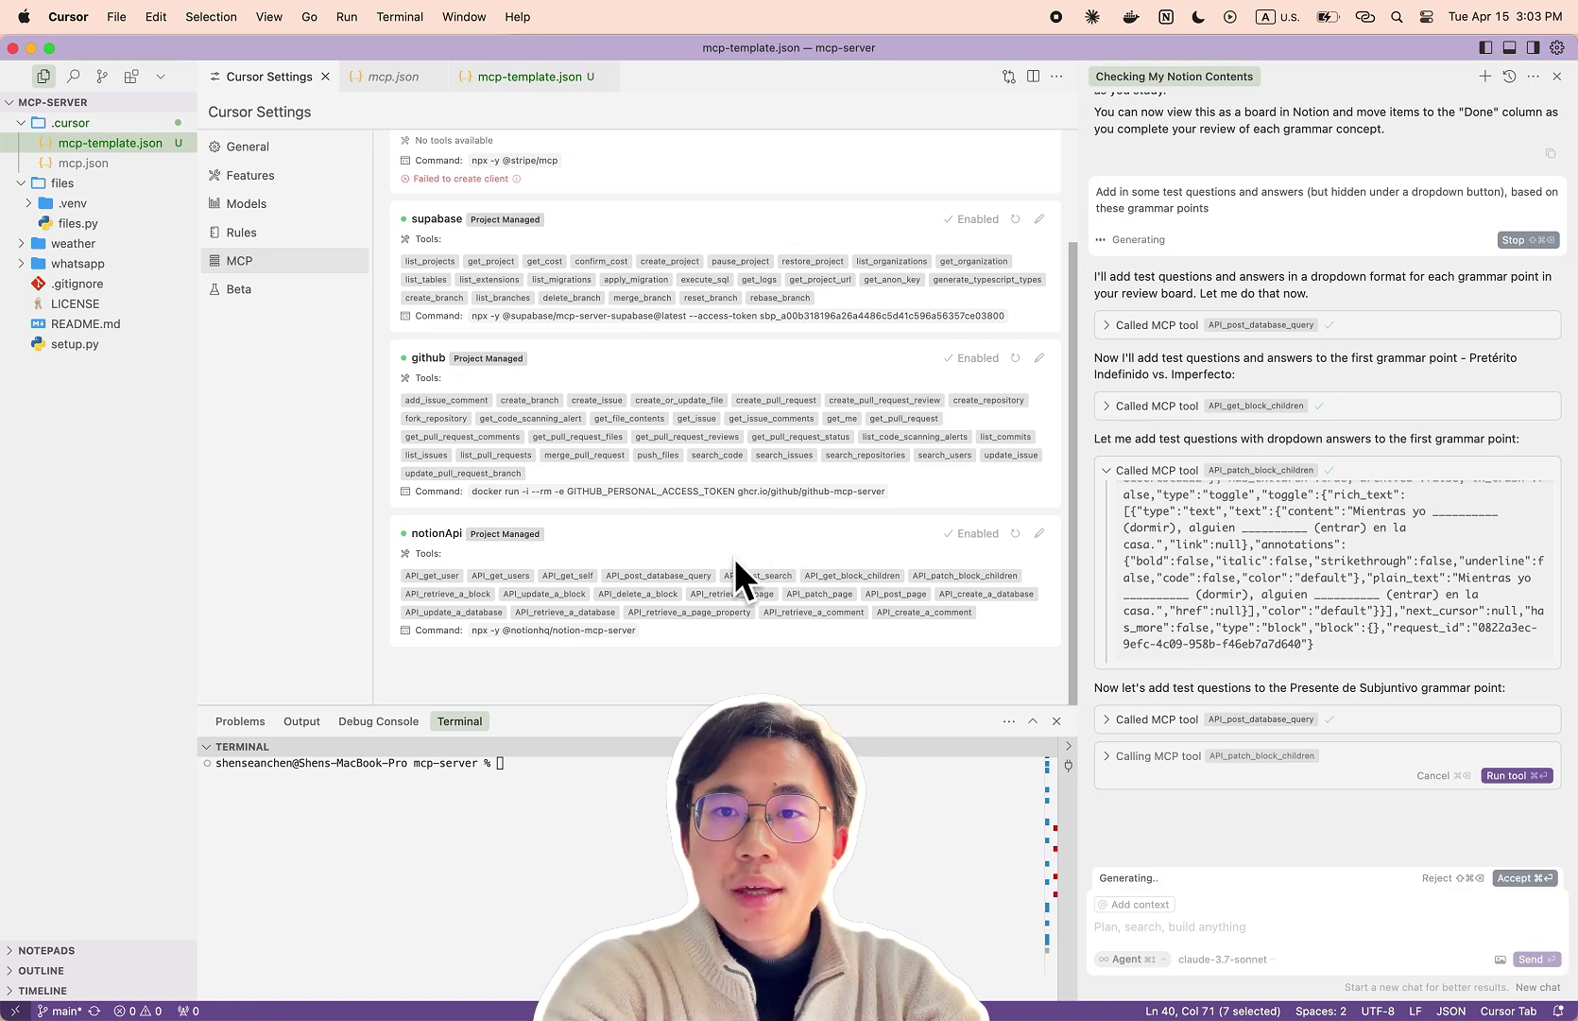
Step: Review the npx and Docker configuration options in the README in Chrome, and return to the MCP servers list in Cursor
key(ctrl+Left)
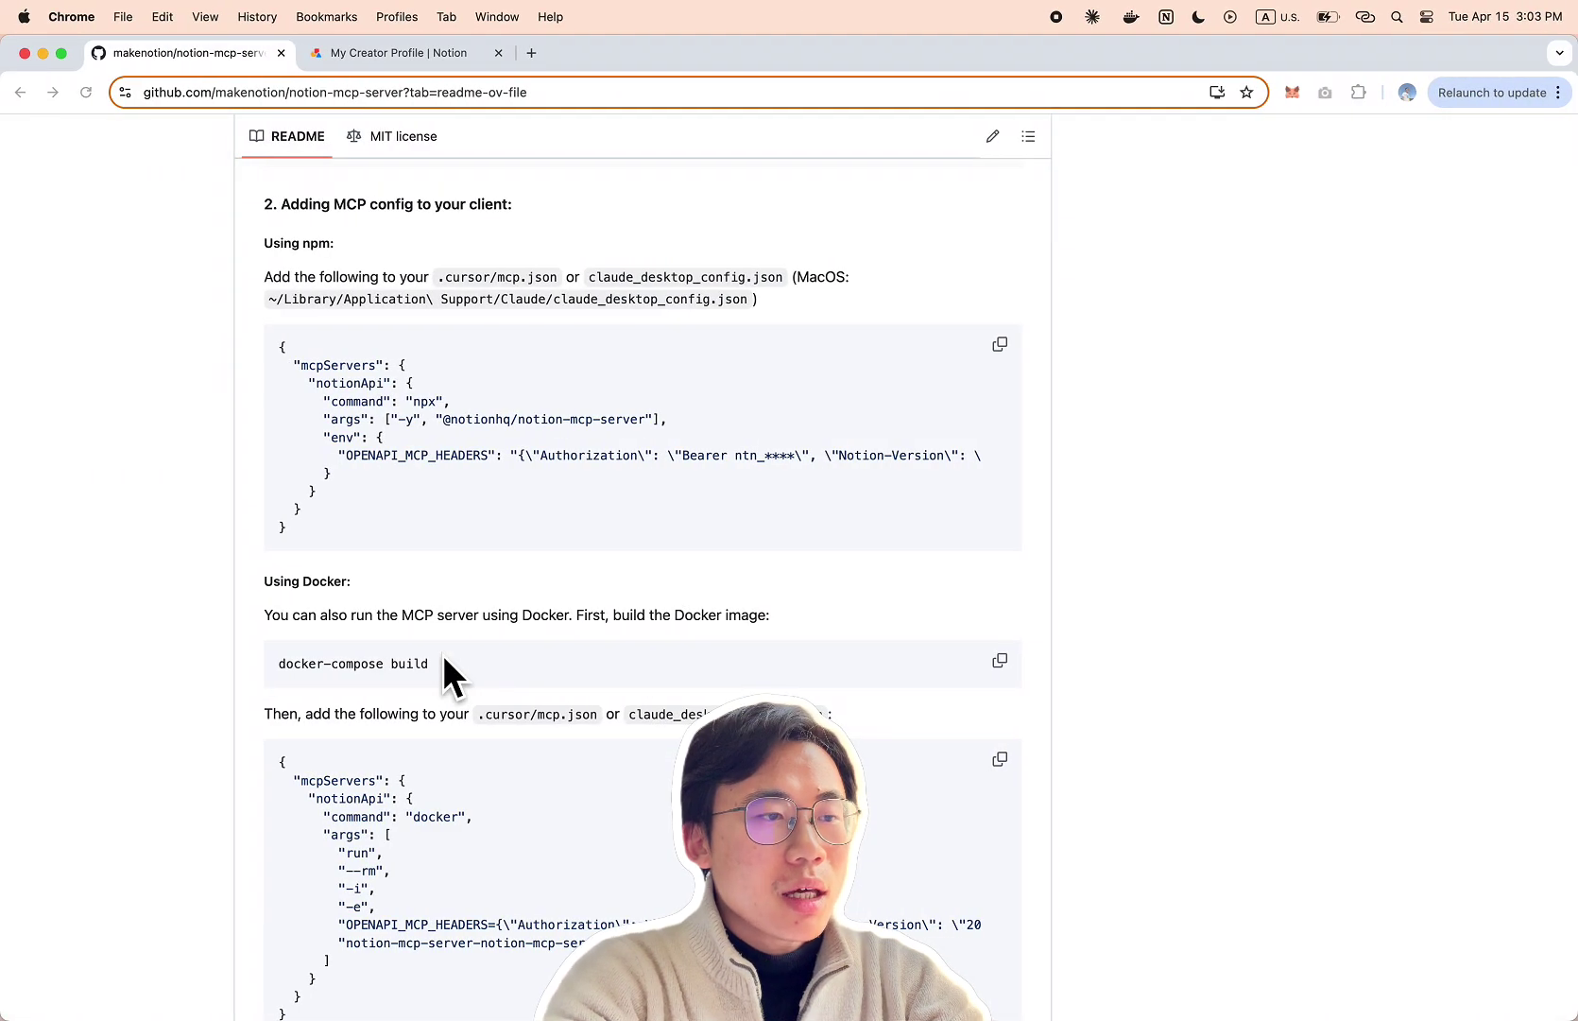
scroll(442, 653, down, 3)
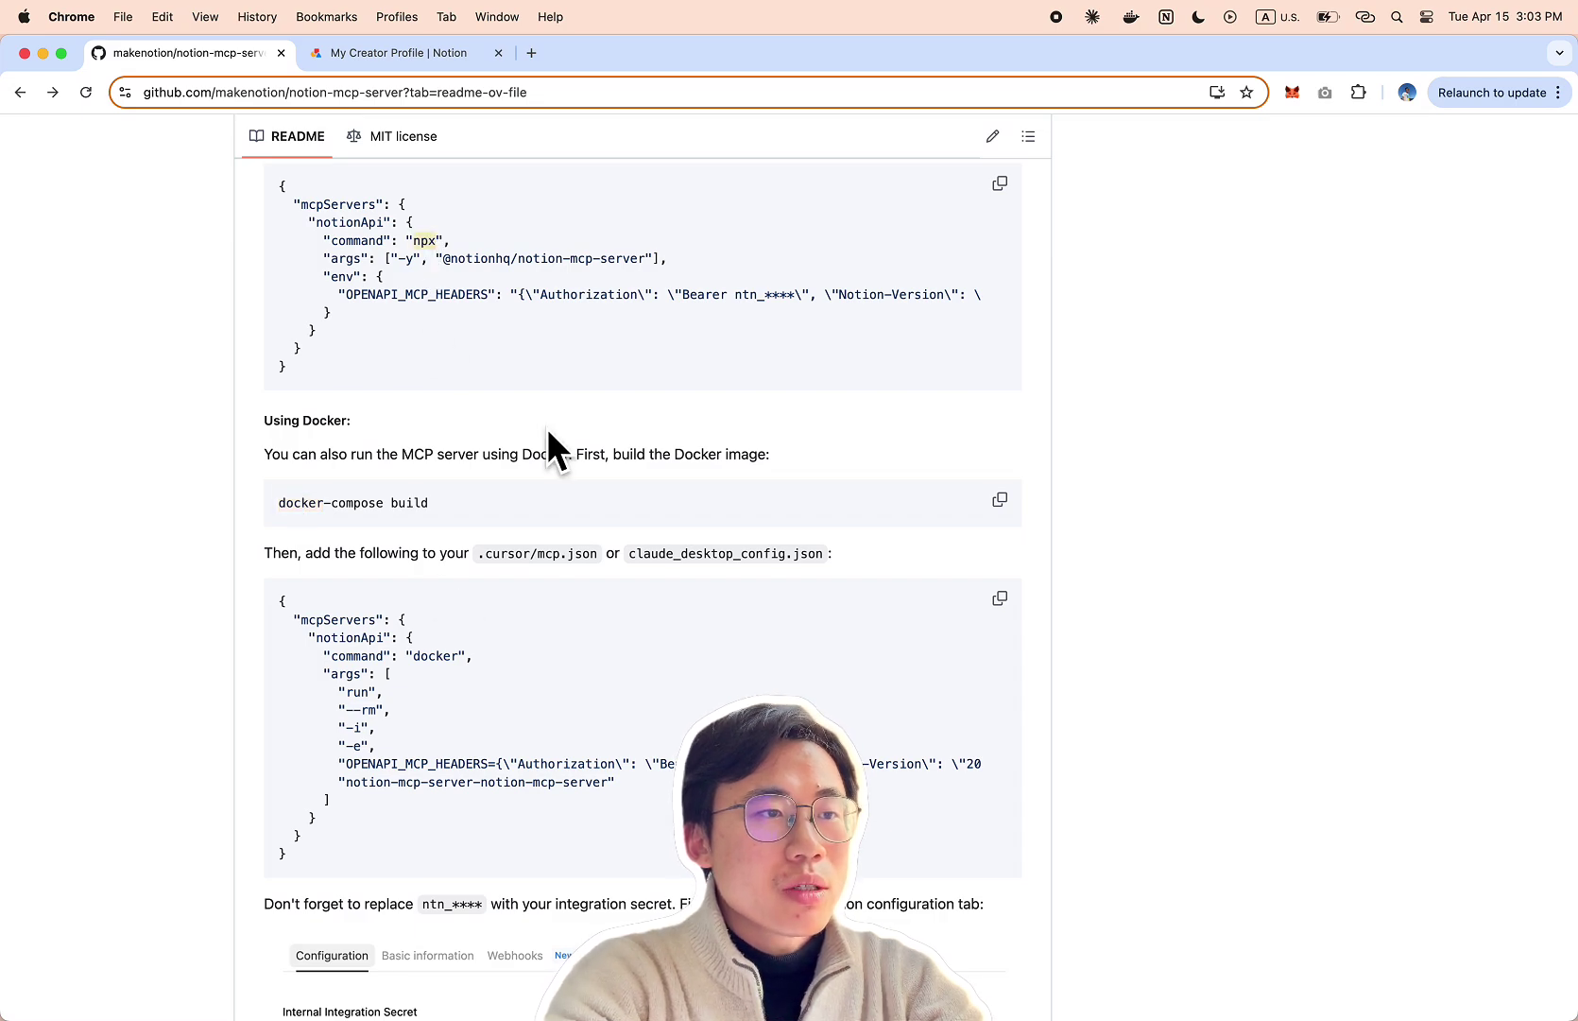
key(ctrl+Right)
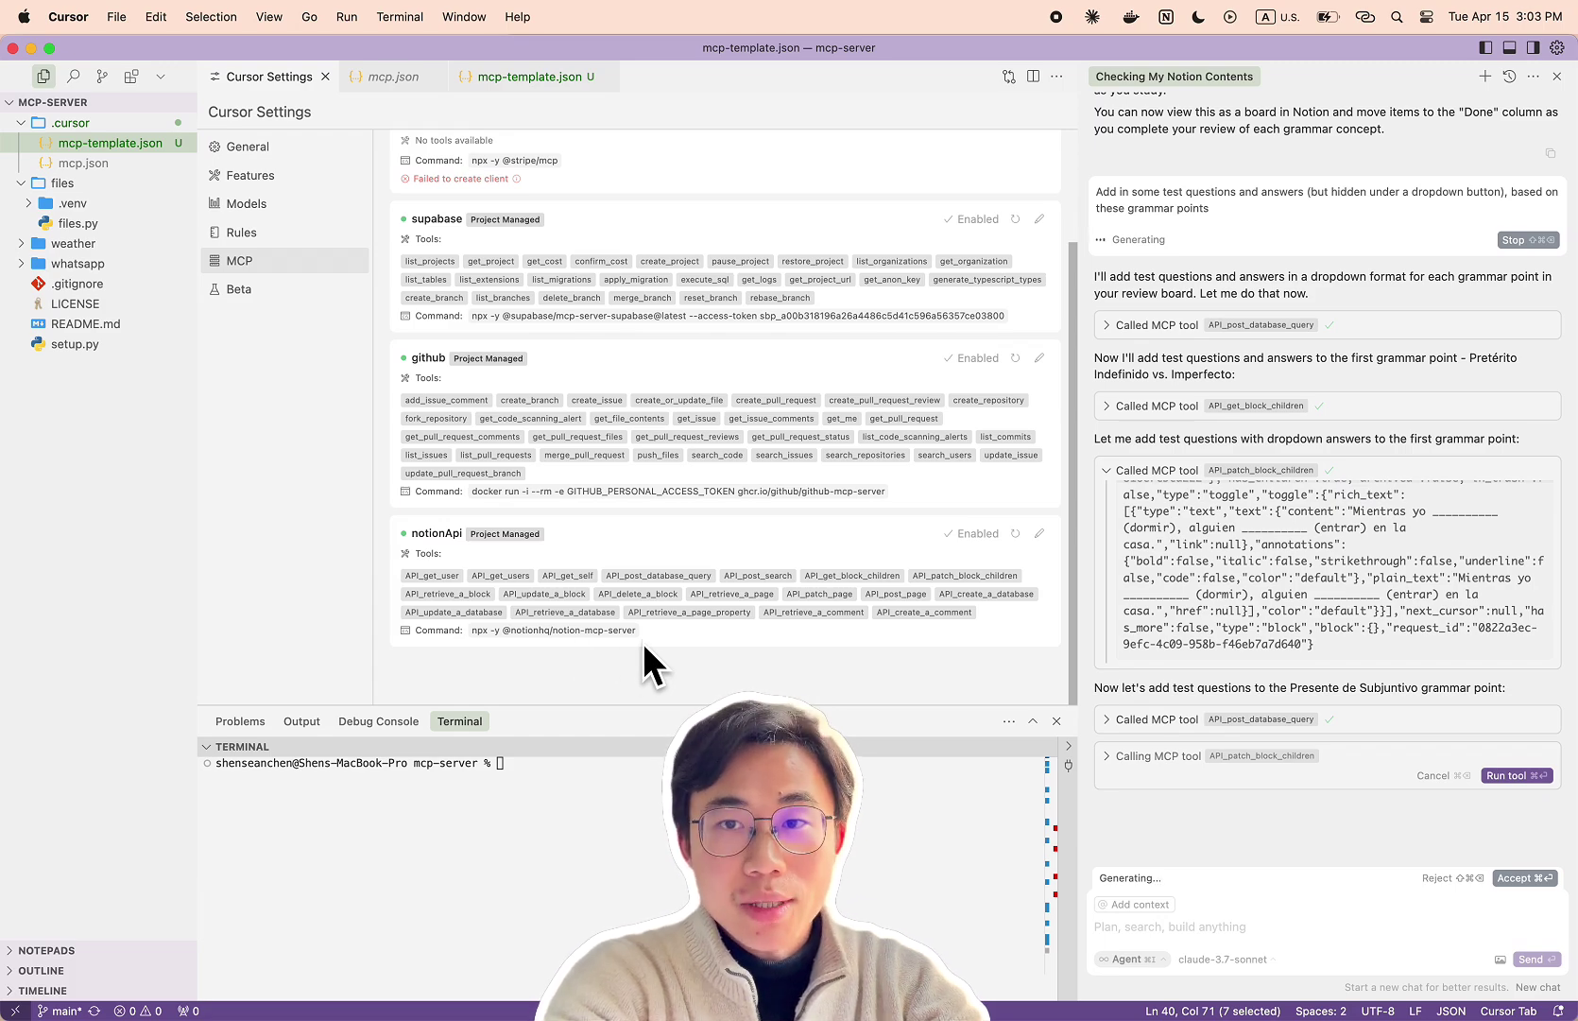
Step: Read the README section on connecting content to the integration in Chrome, and open the MCP-Integration-YouTube configuration page
key(ctrl+Left)
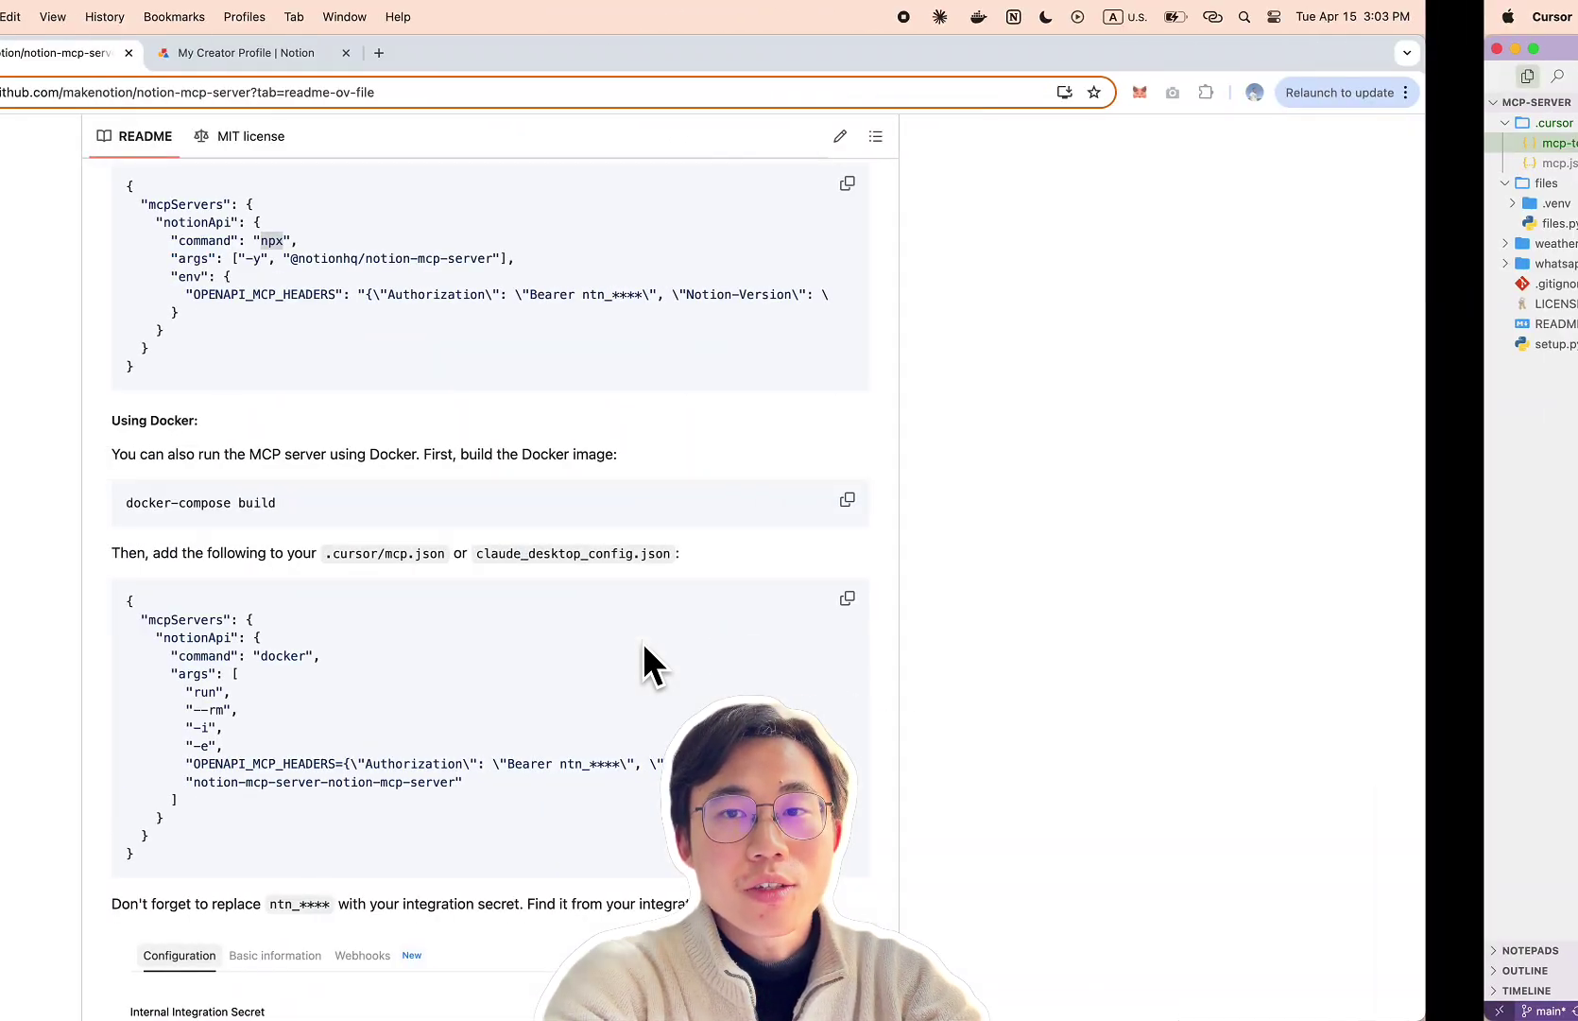
scroll(1153, 718, down, 10)
scroll(1150, 704, down, 5)
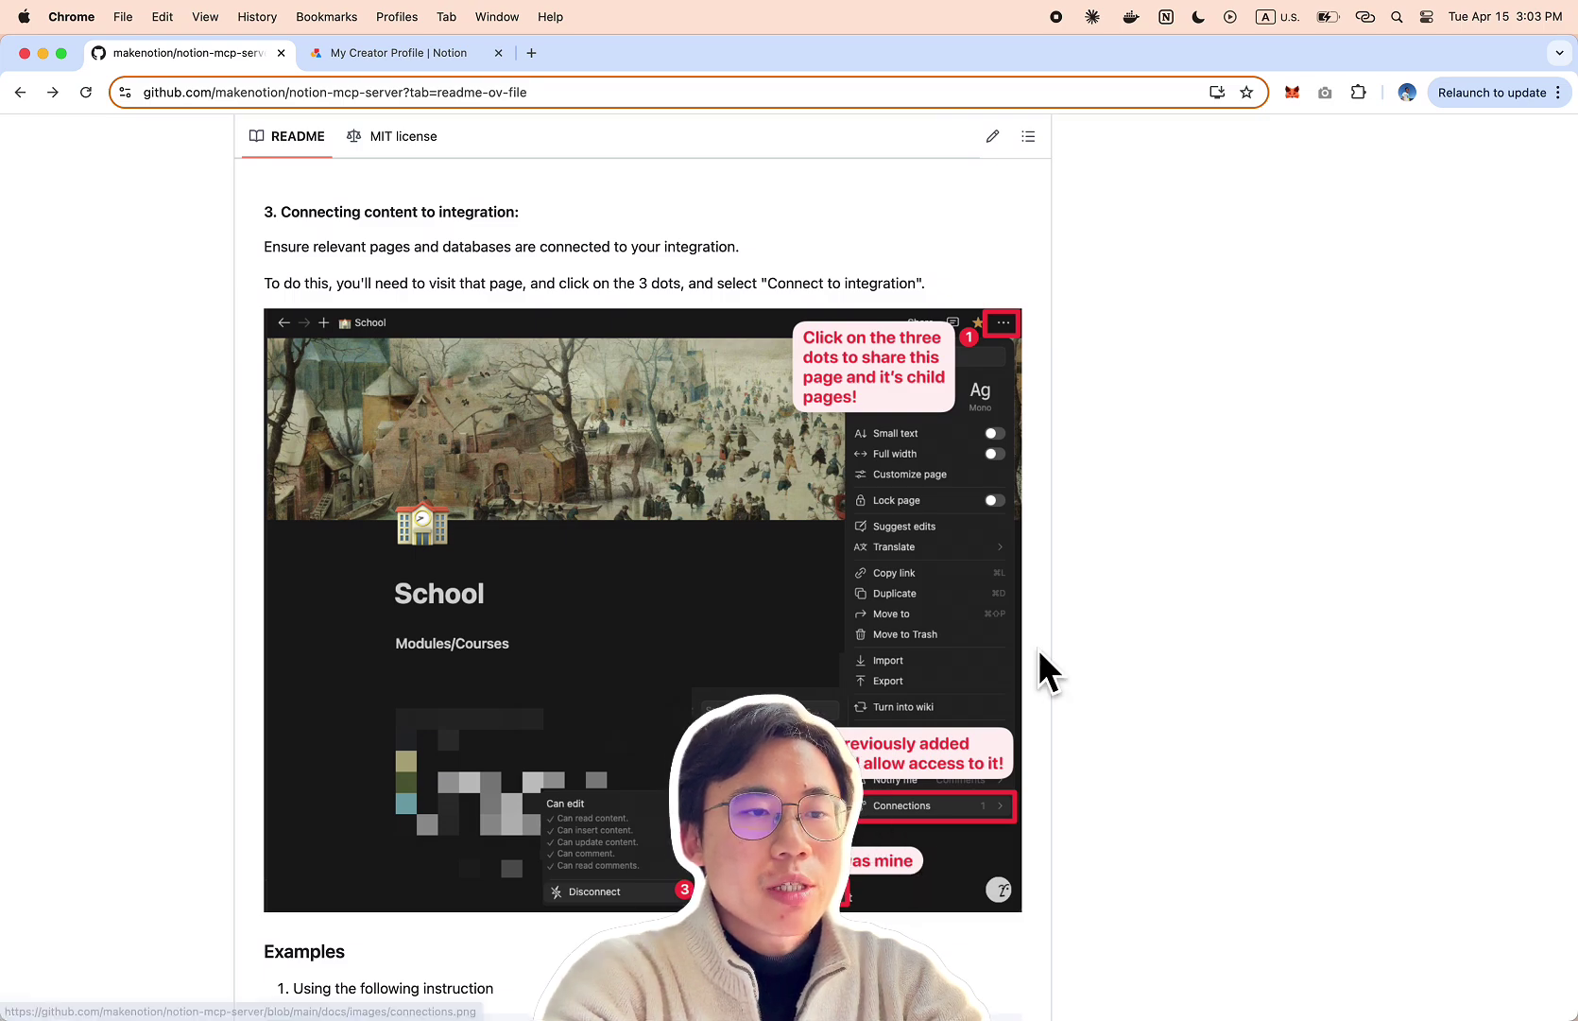
click(415, 55)
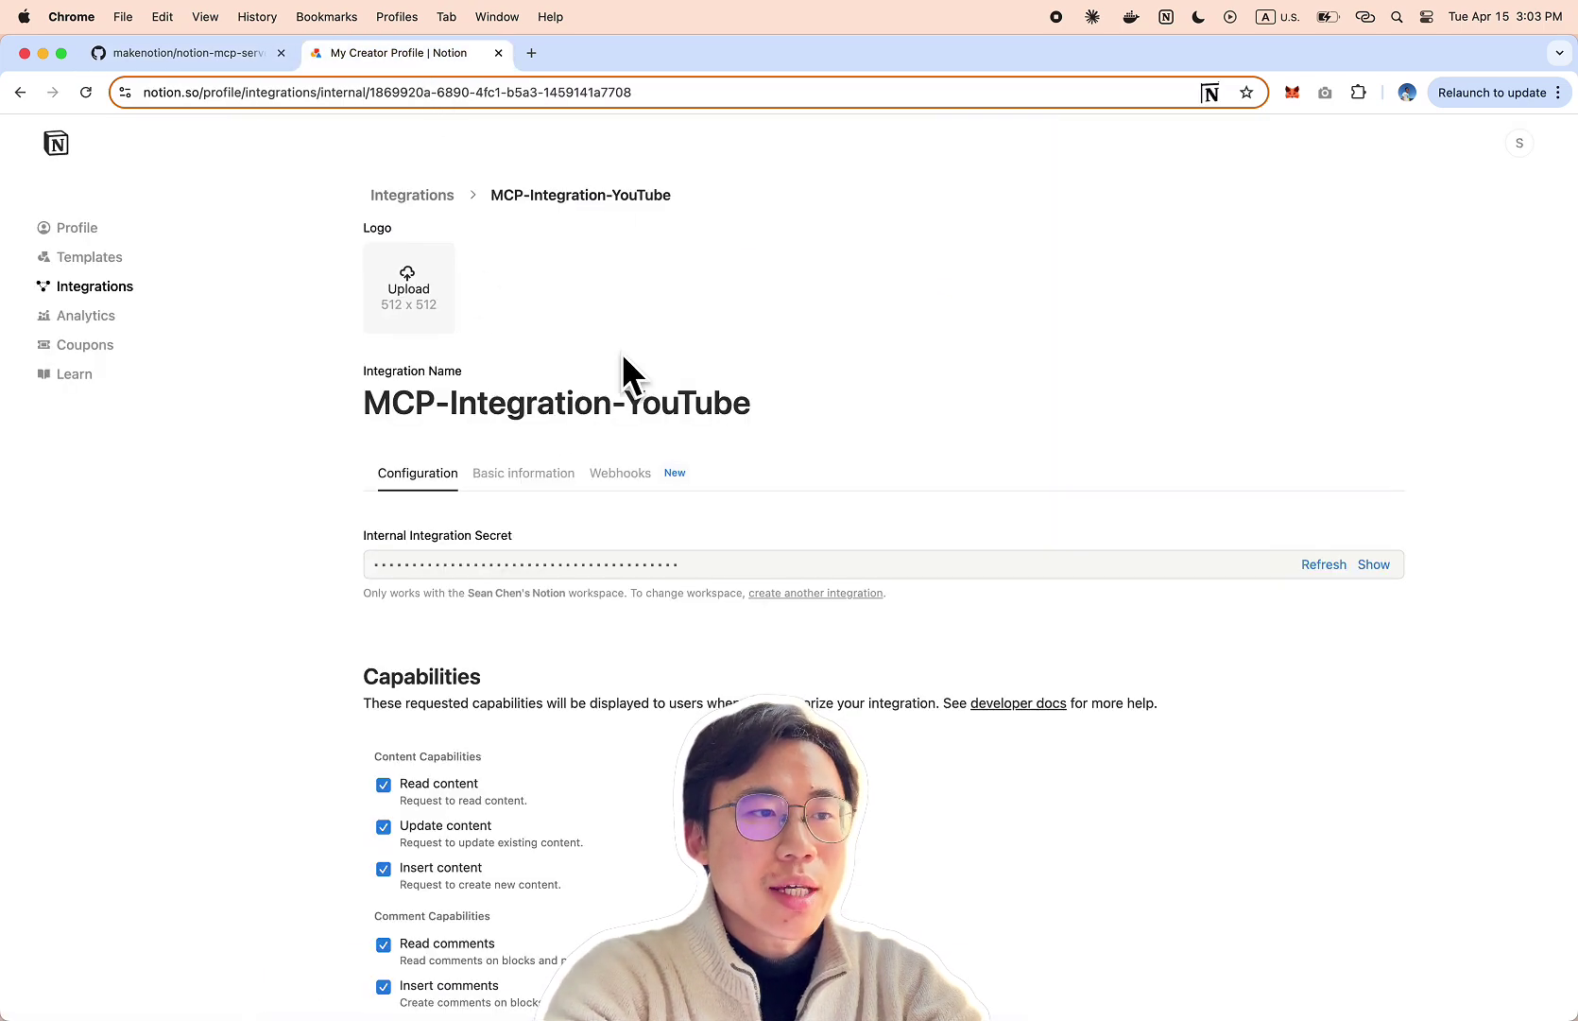
Step: Return to the Notion window with the Spanish Grammar Review Board and close the side preview of Pretérito Indefinido vs. Imperfecto
key(ctrl+Right)
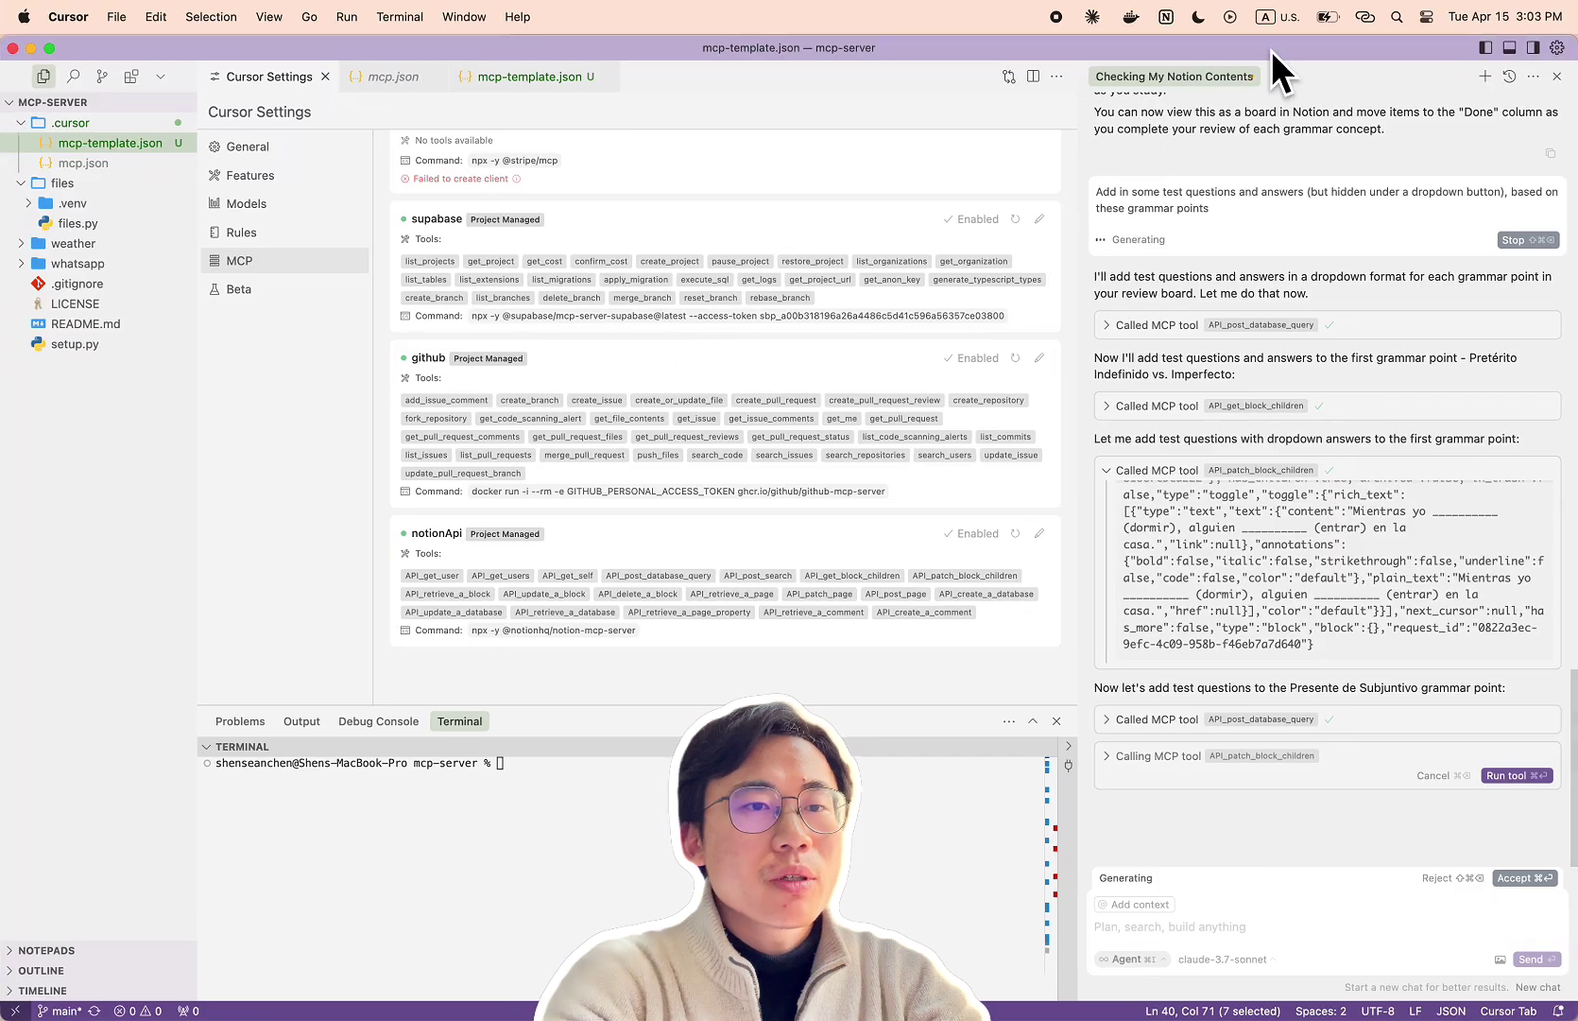
key(ctrl+Right)
scroll(371, 520, up, 3)
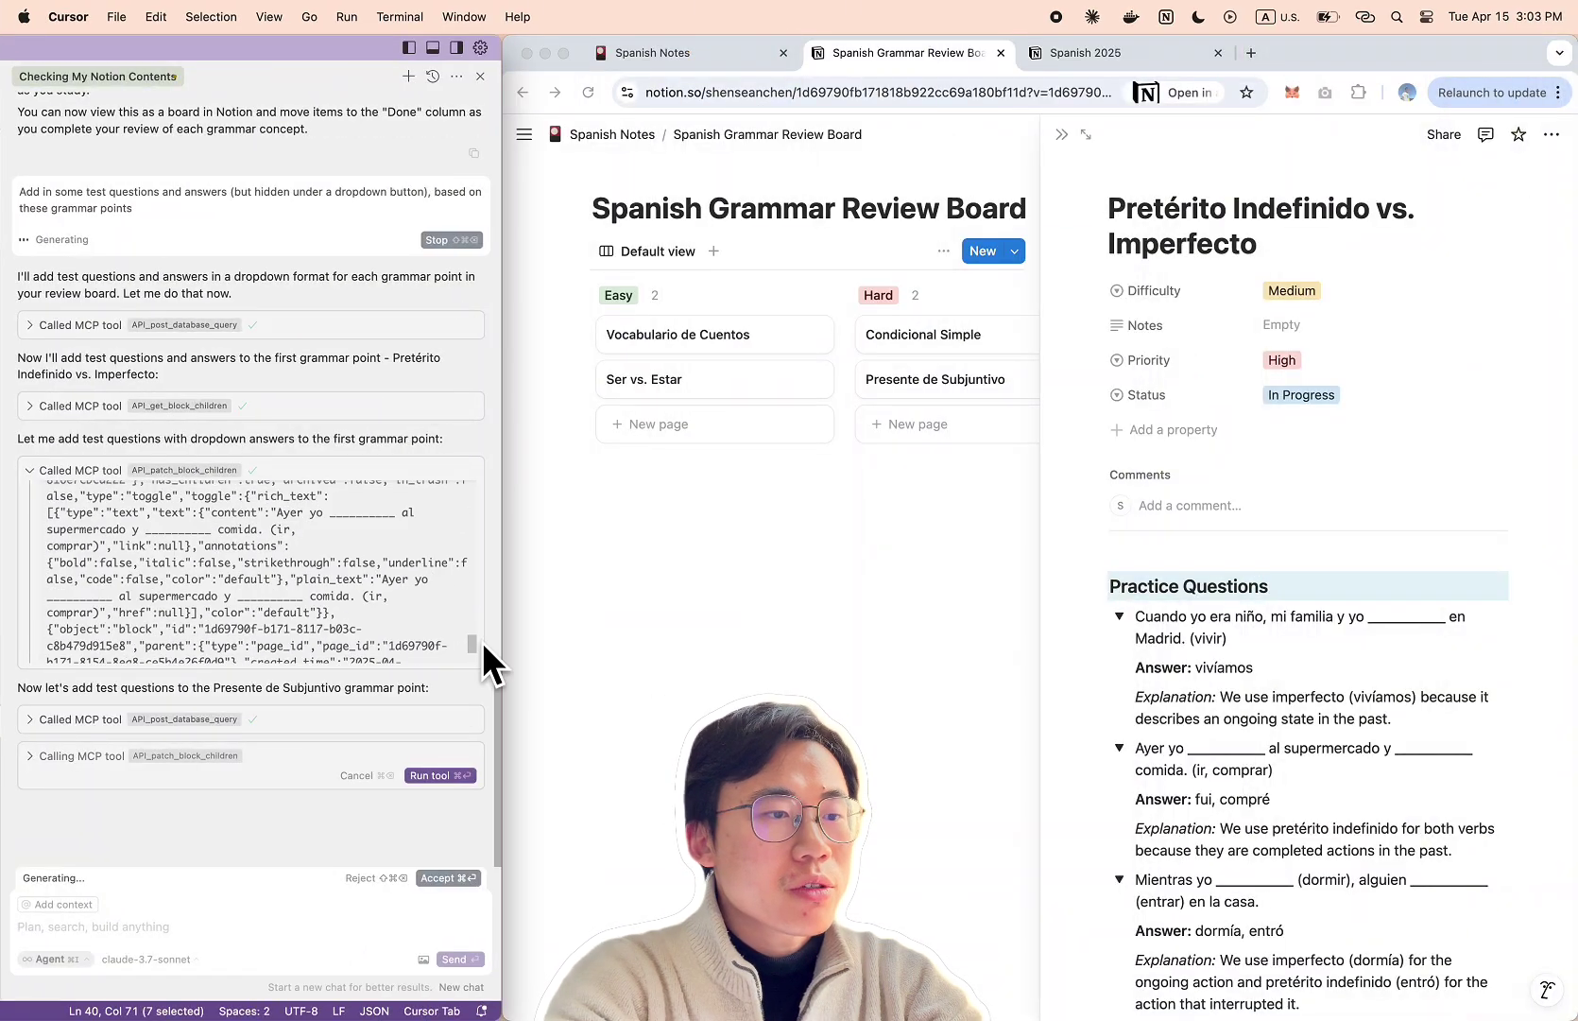
drag(496, 705, 498, 60)
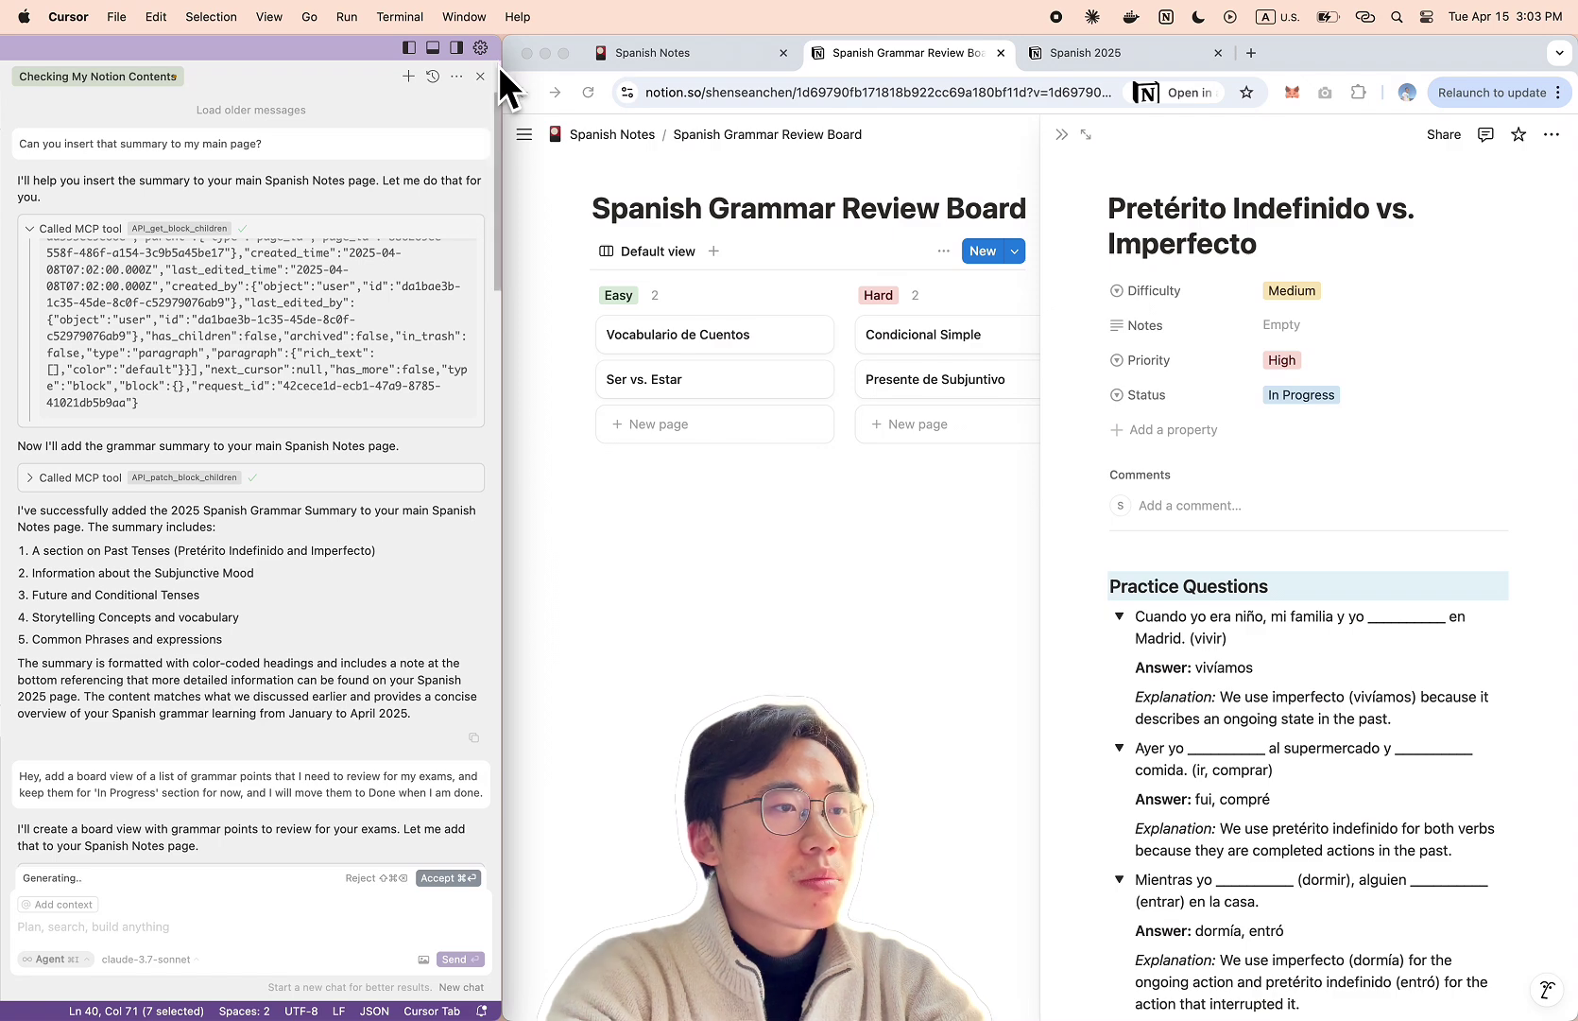
click(790, 497)
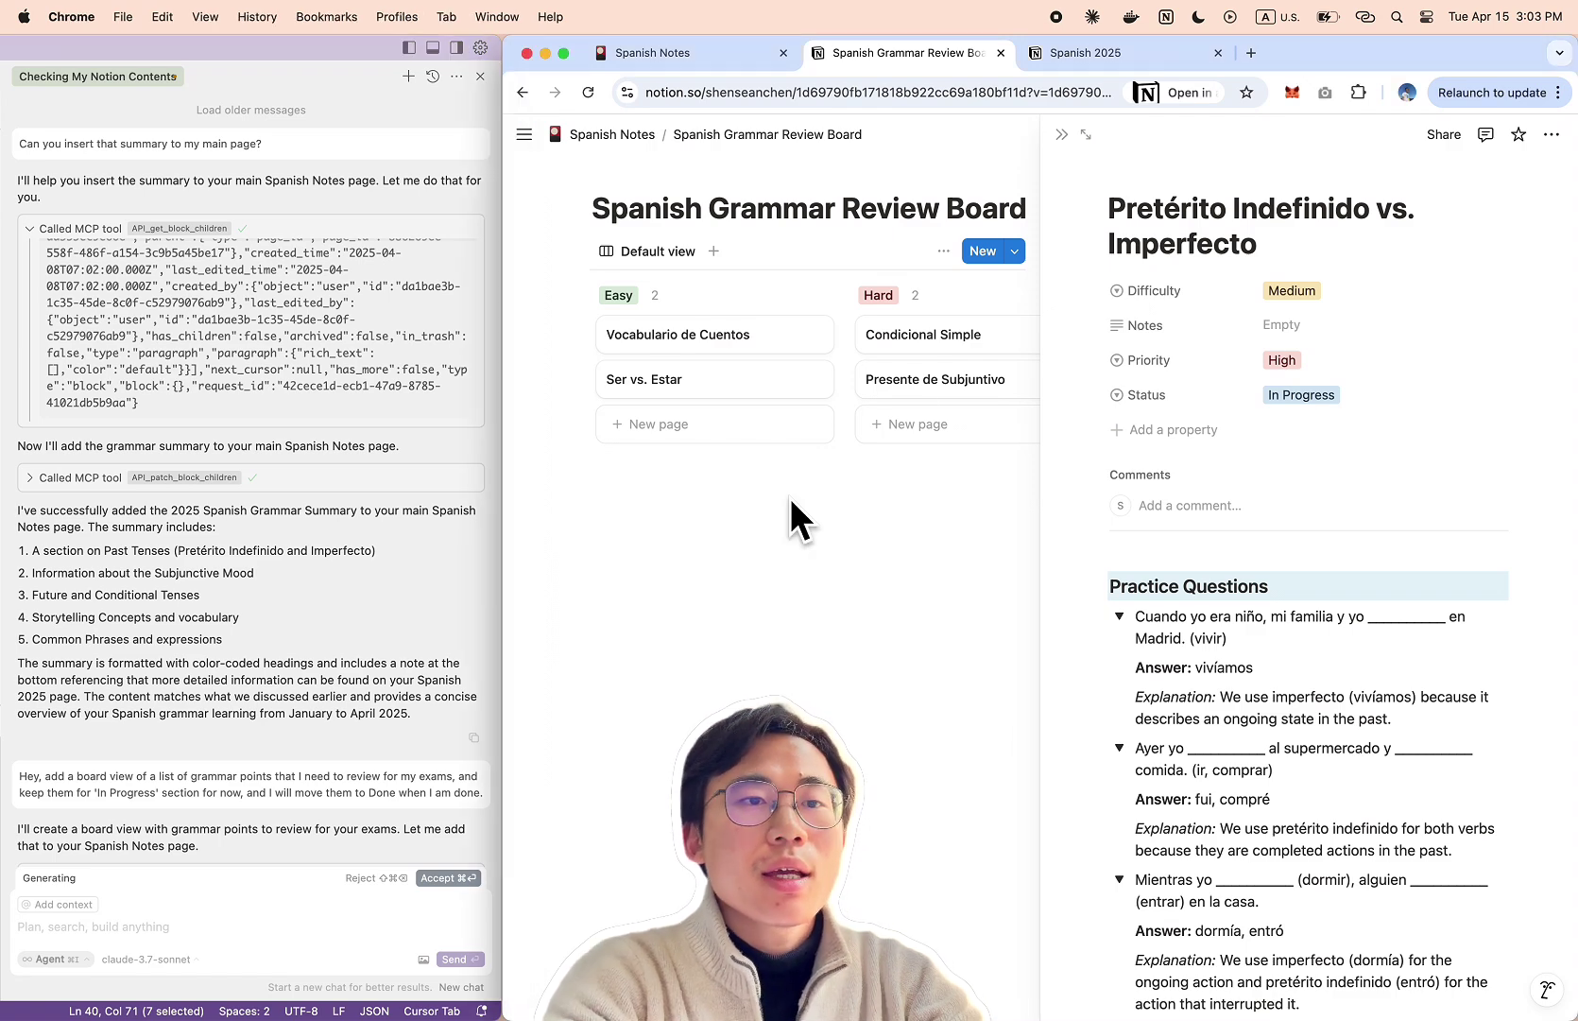
click(1062, 135)
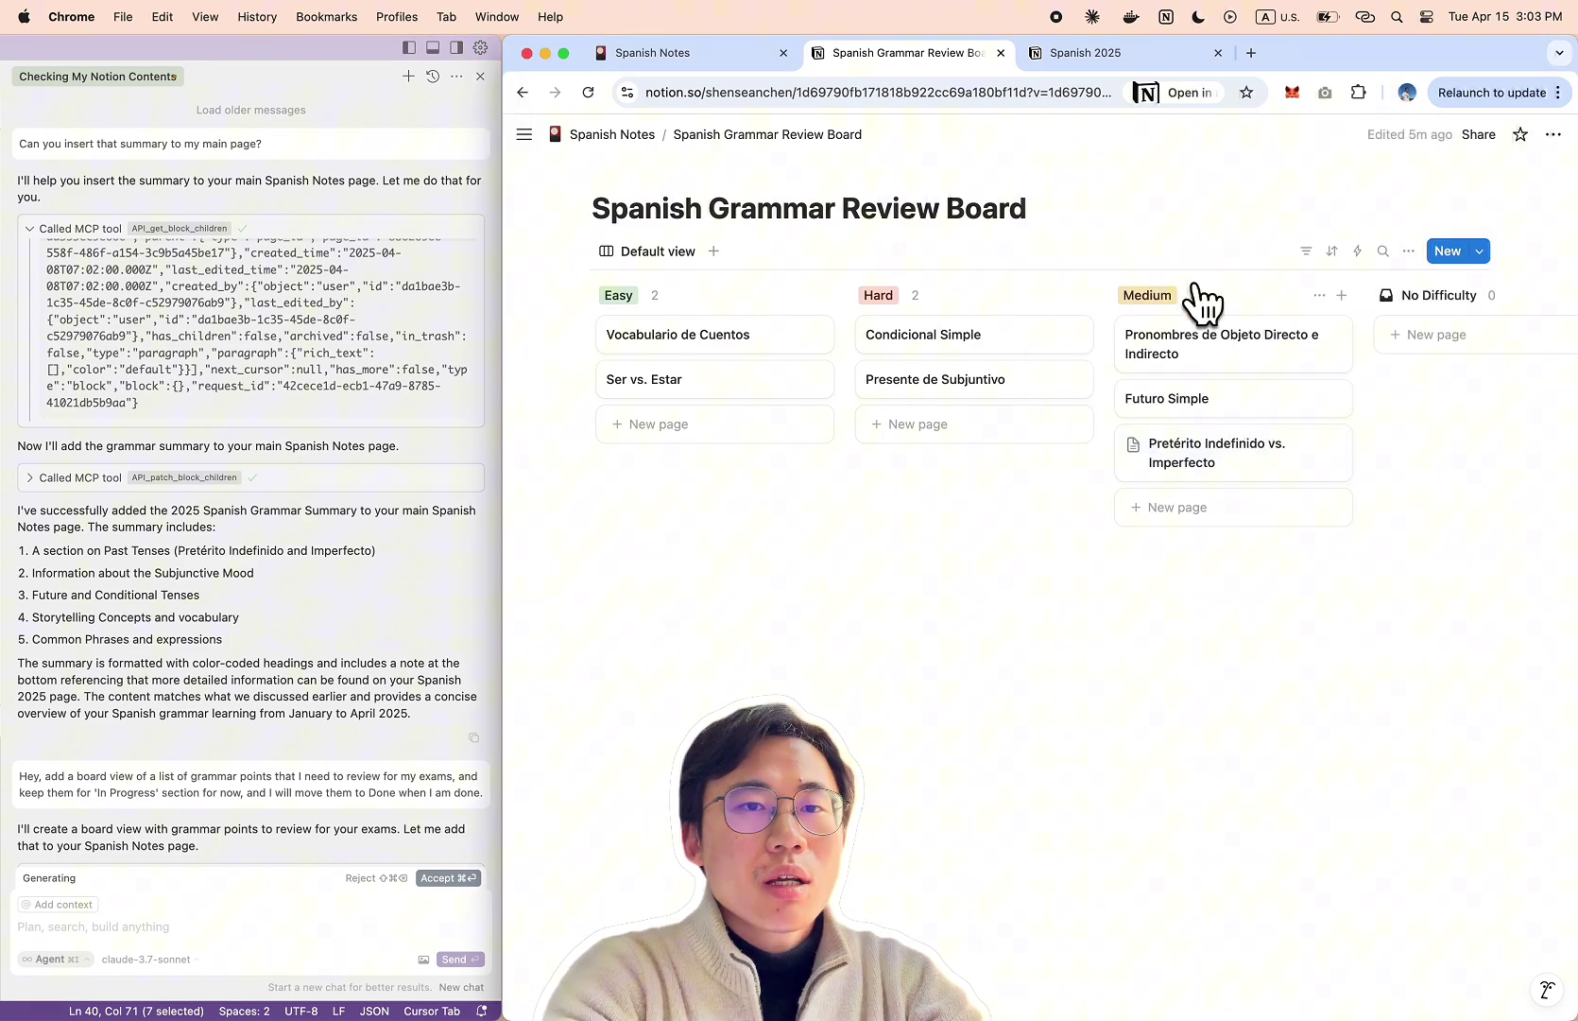
Step: Connect MCP-Integration-YouTube to the Spanish Notes page, granting it access to the page and all child pages
click(677, 53)
click(1553, 136)
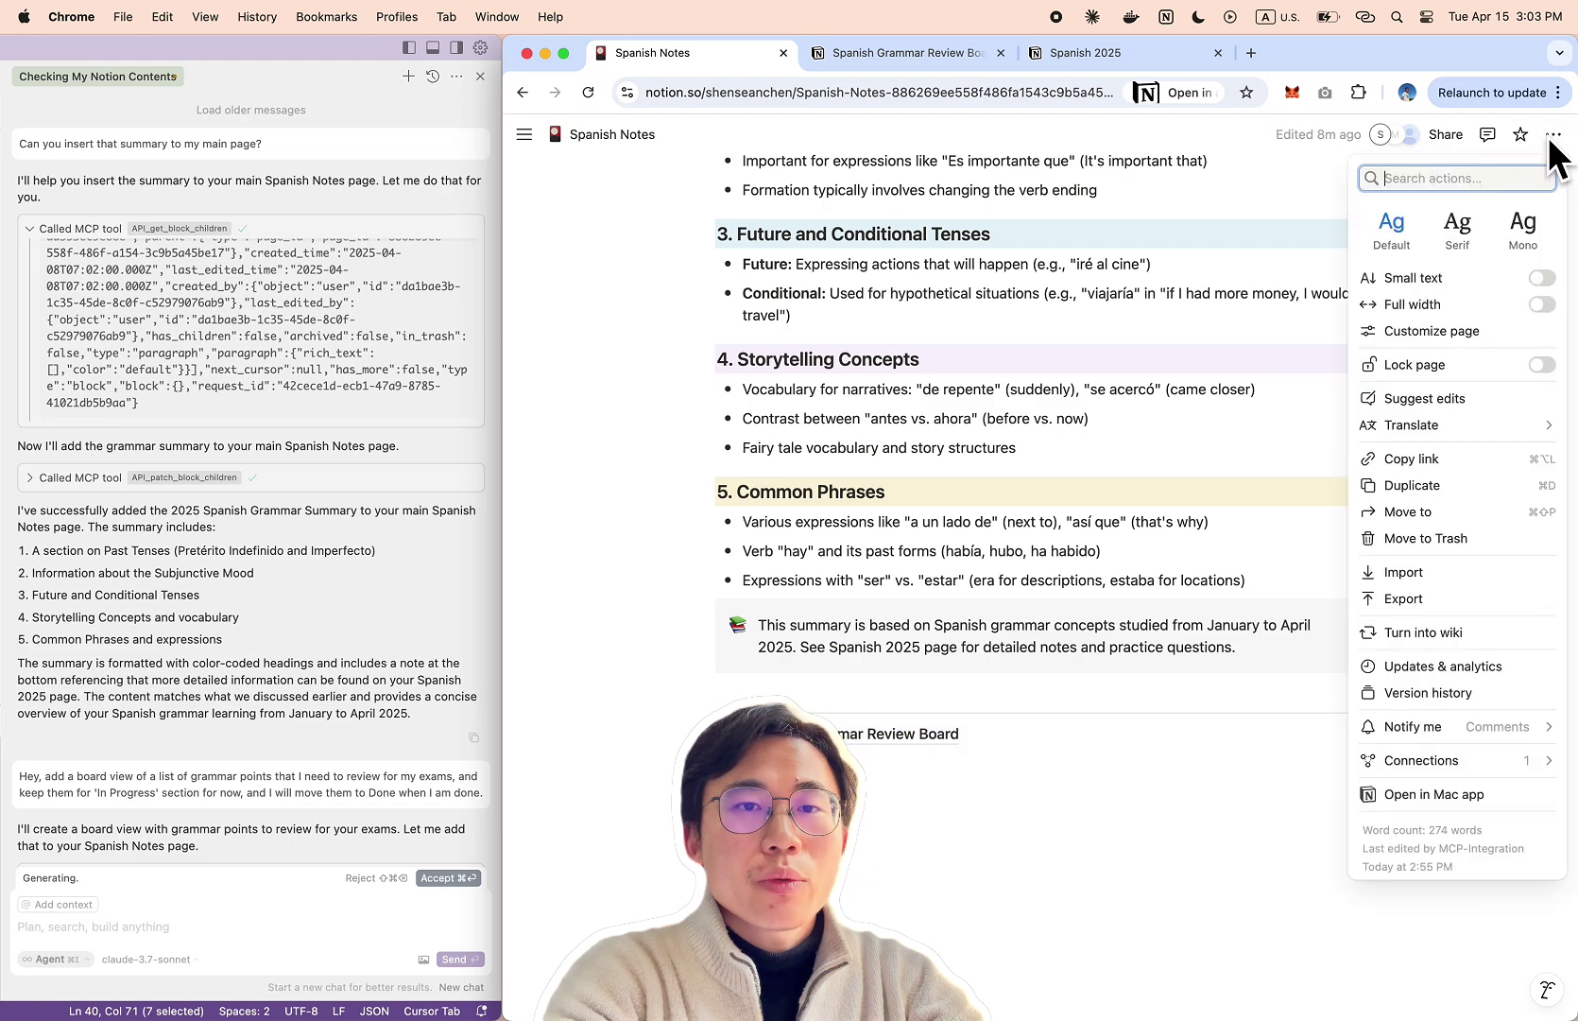
mouse_move(1415, 771)
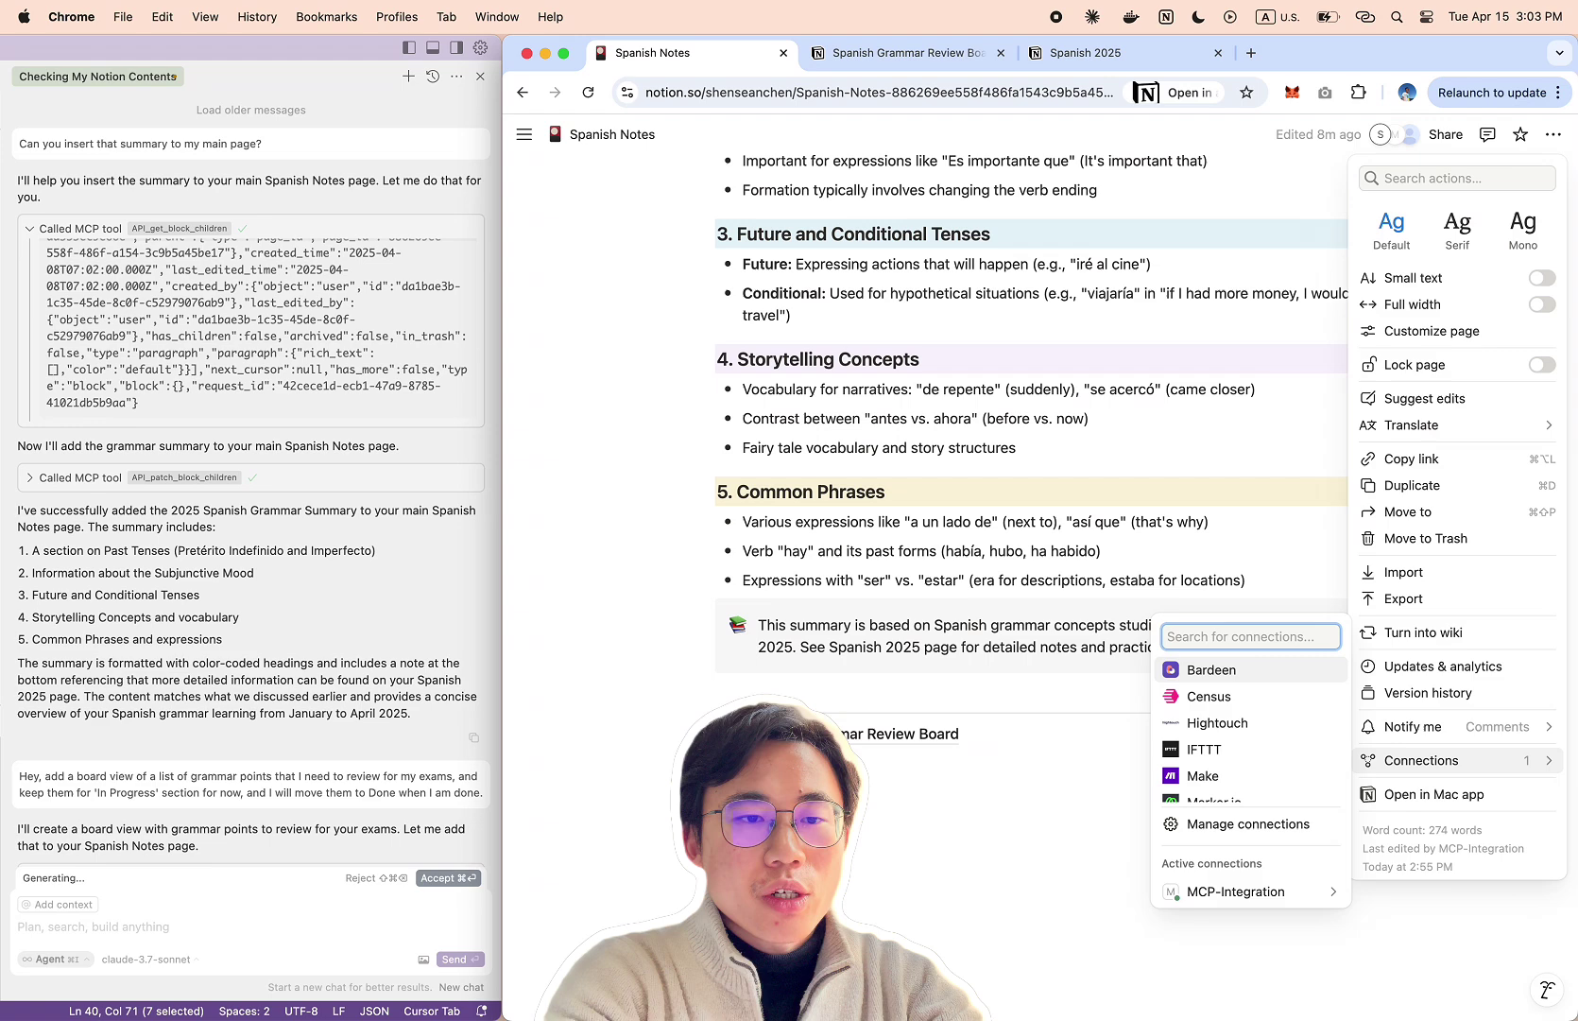
text(mcp-)
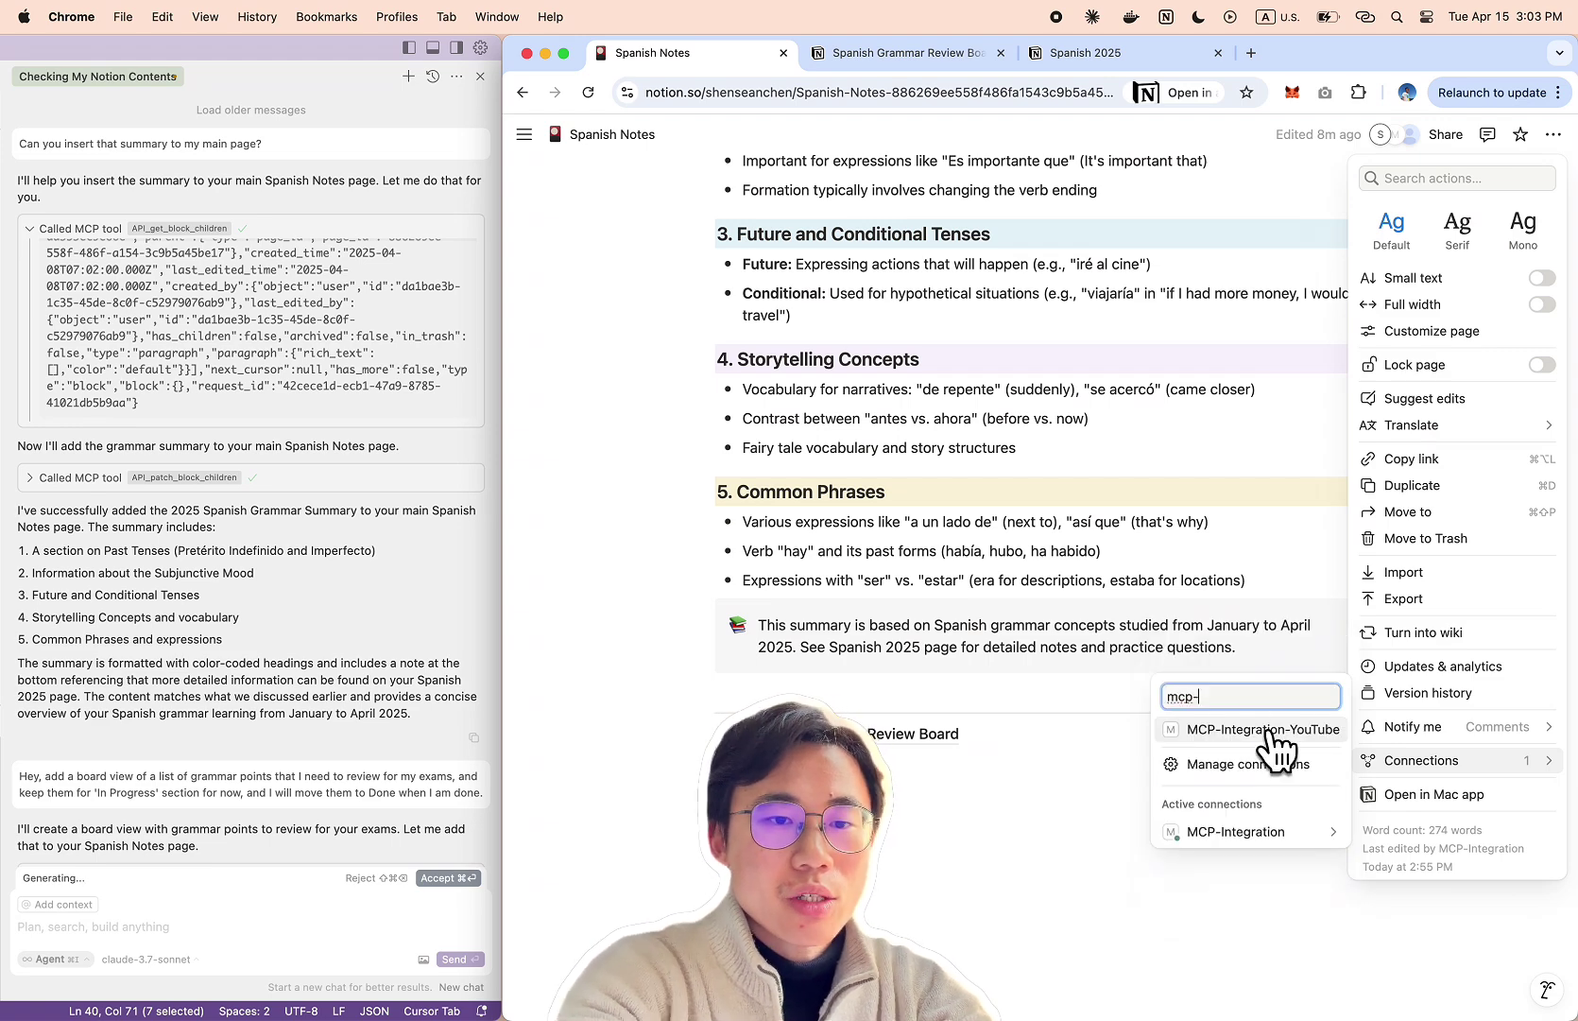
mouse_move(1238, 848)
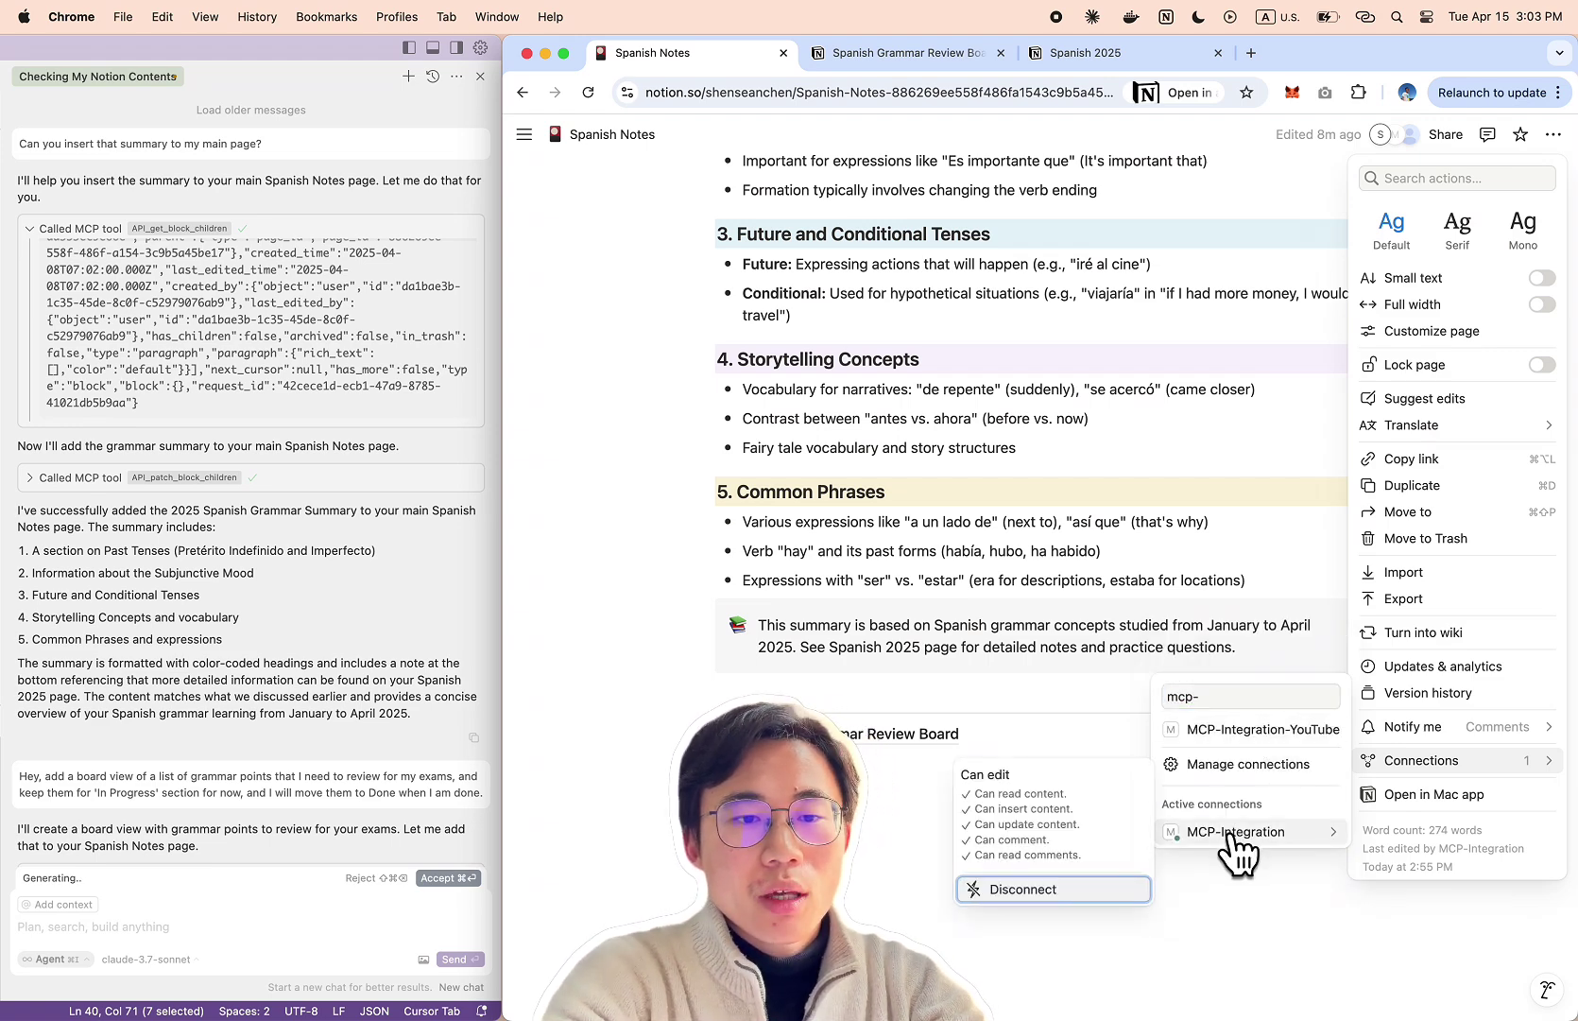
click(1300, 733)
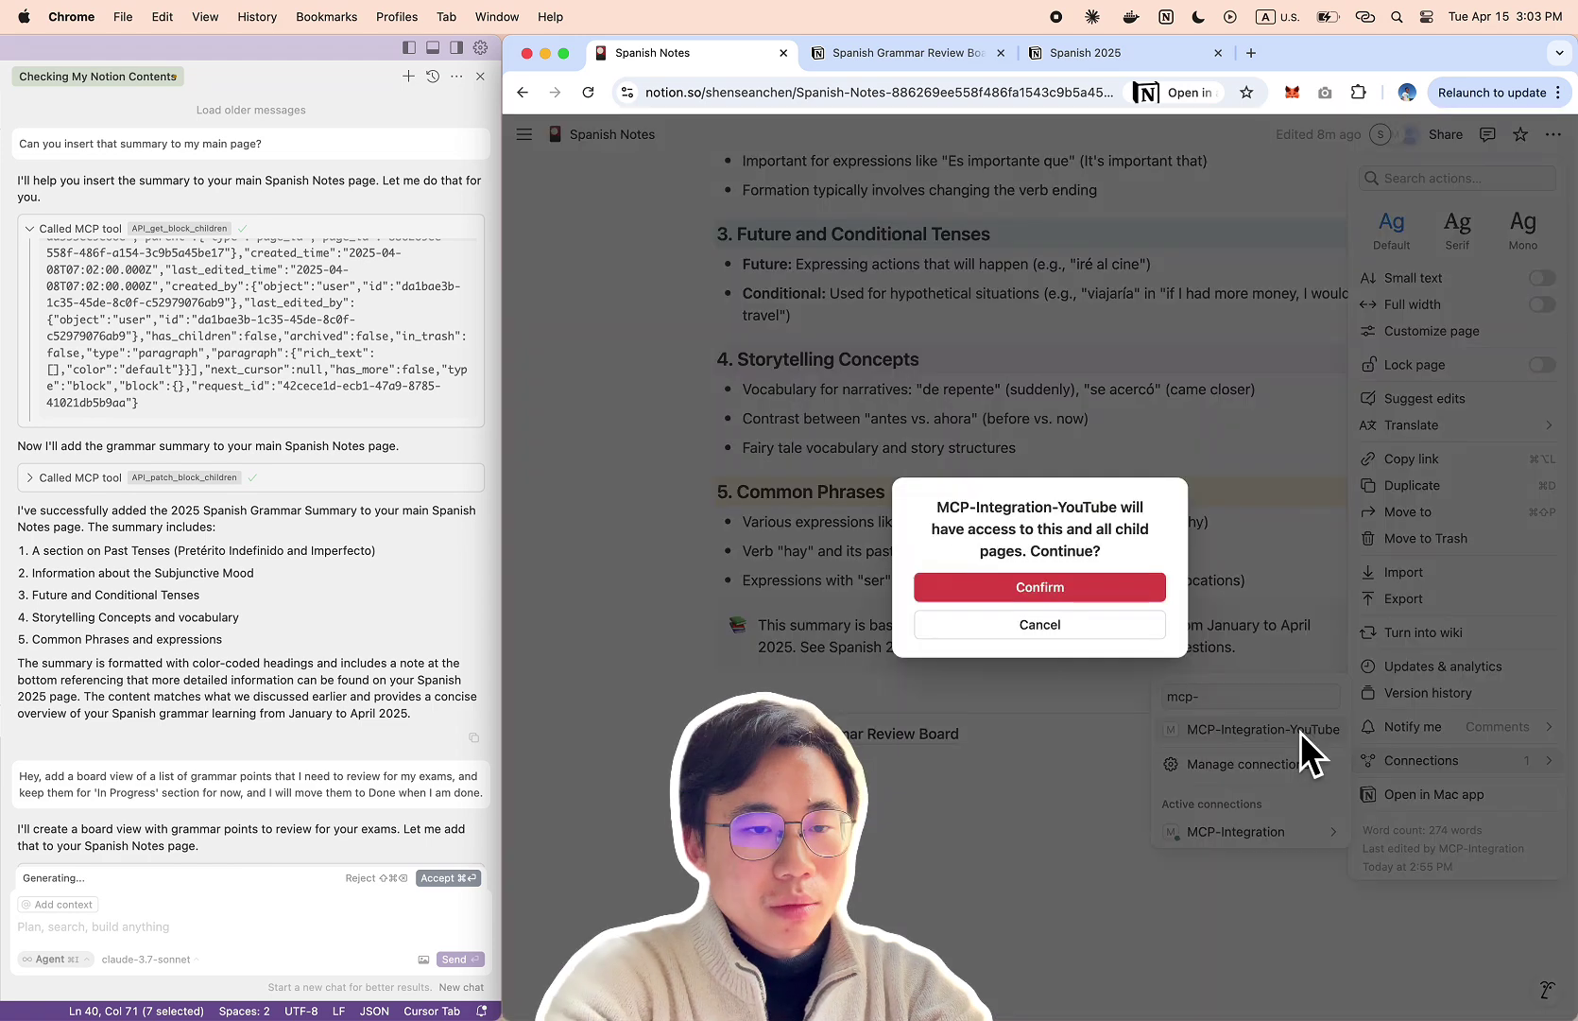
click(1113, 595)
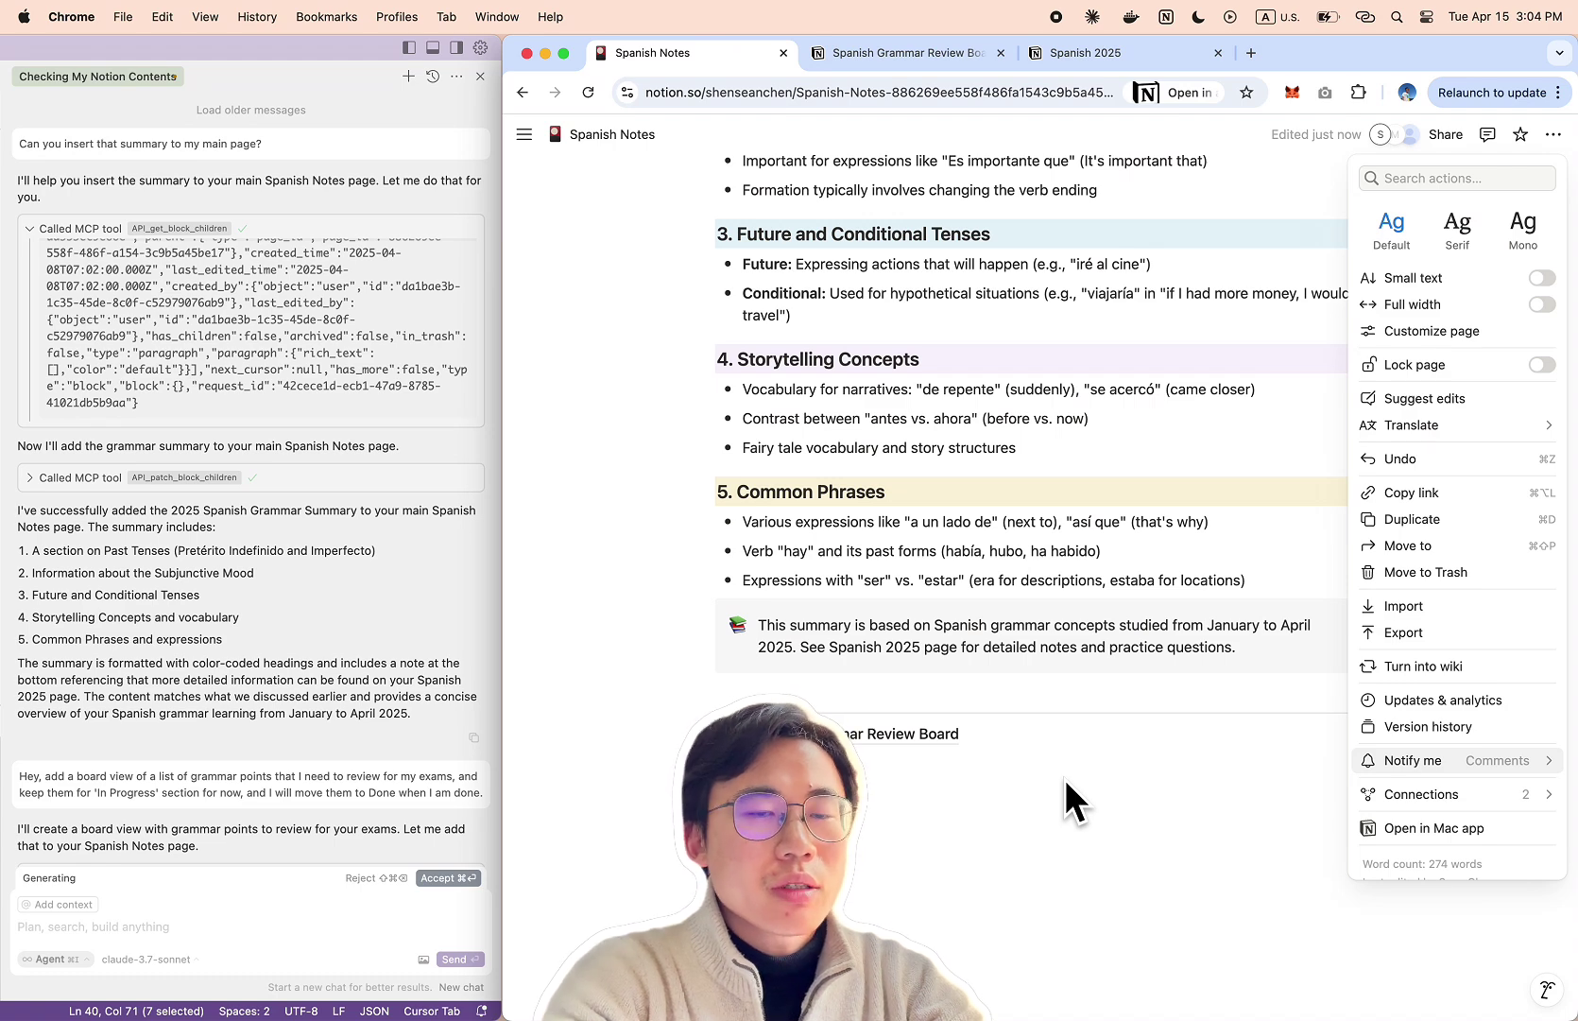
Step: Check the active connections of the Spanish Notes page and the permissions of MCP-Integration
mouse_move(578, 663)
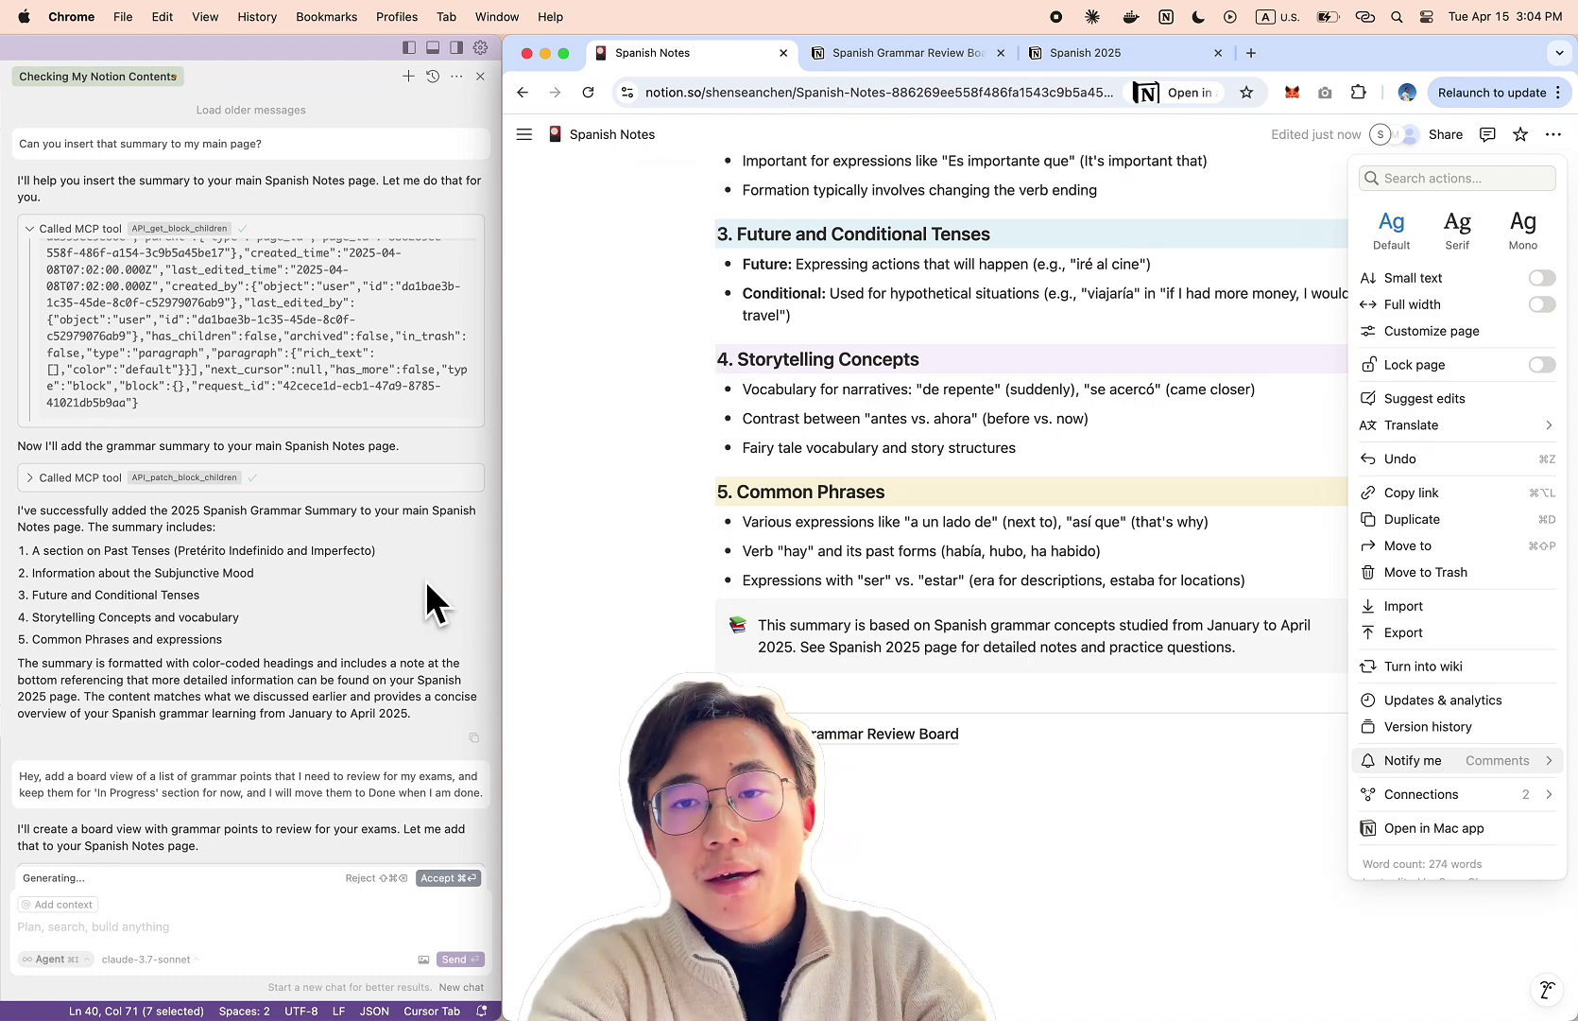
mouse_move(1361, 796)
mouse_move(1262, 897)
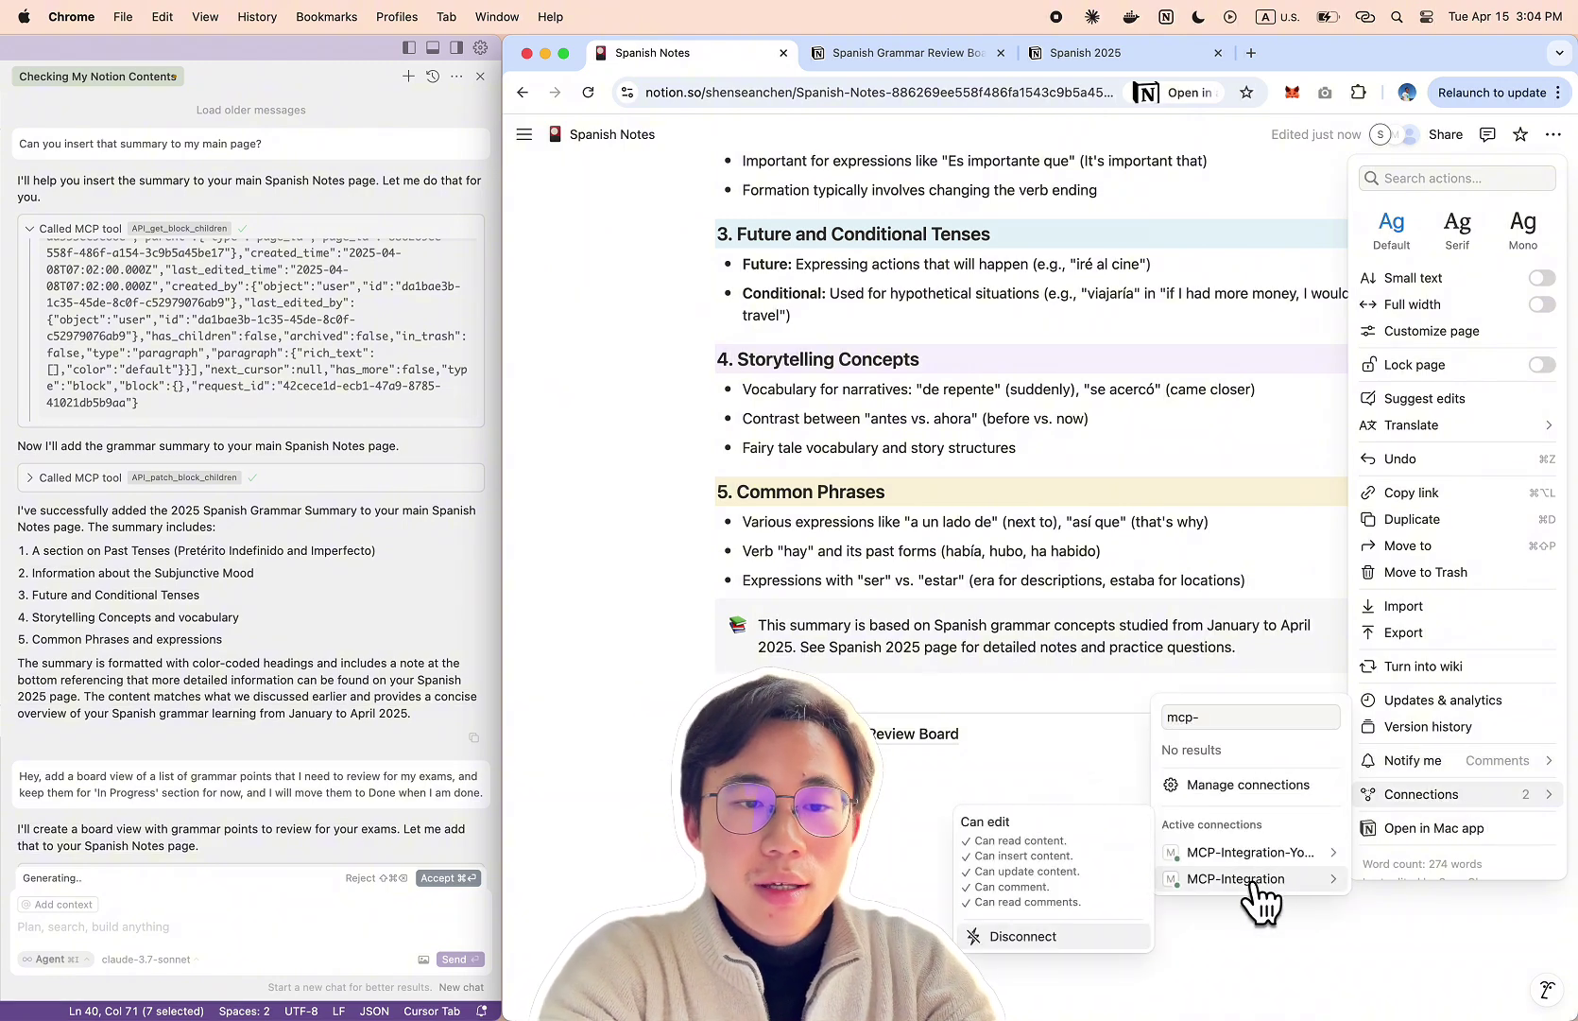
Step: Switch to Cursor, maximize its window and show the notionApi configuration in mcp-template.json
click(417, 584)
double_click(283, 49)
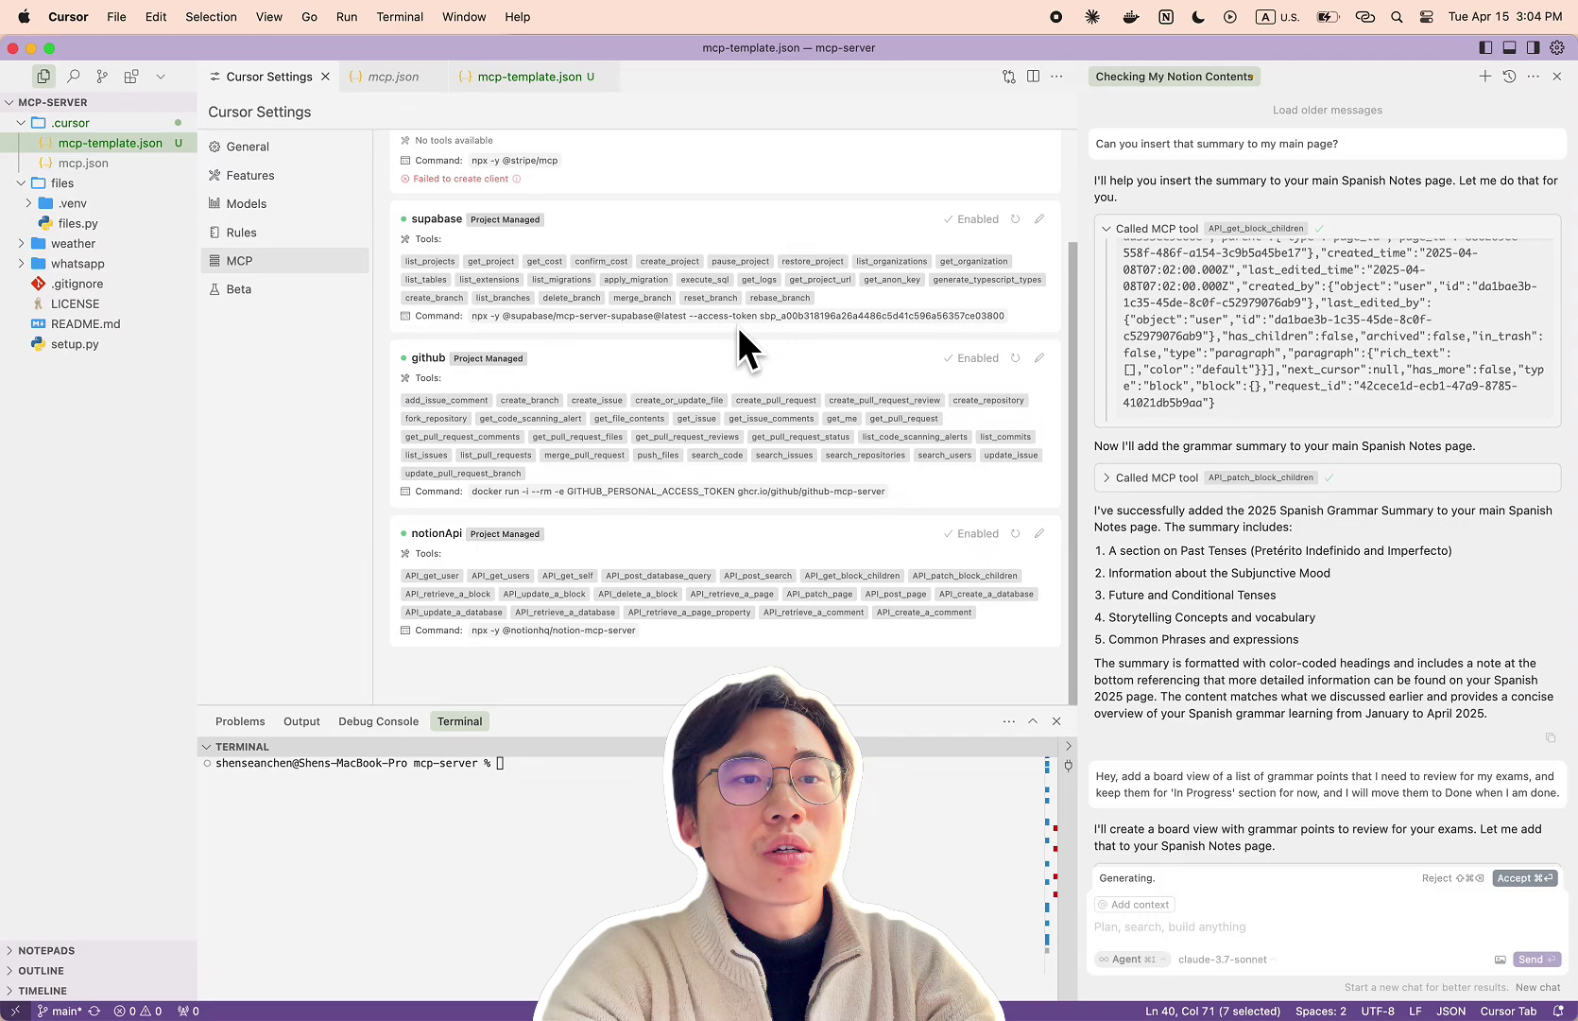
click(530, 84)
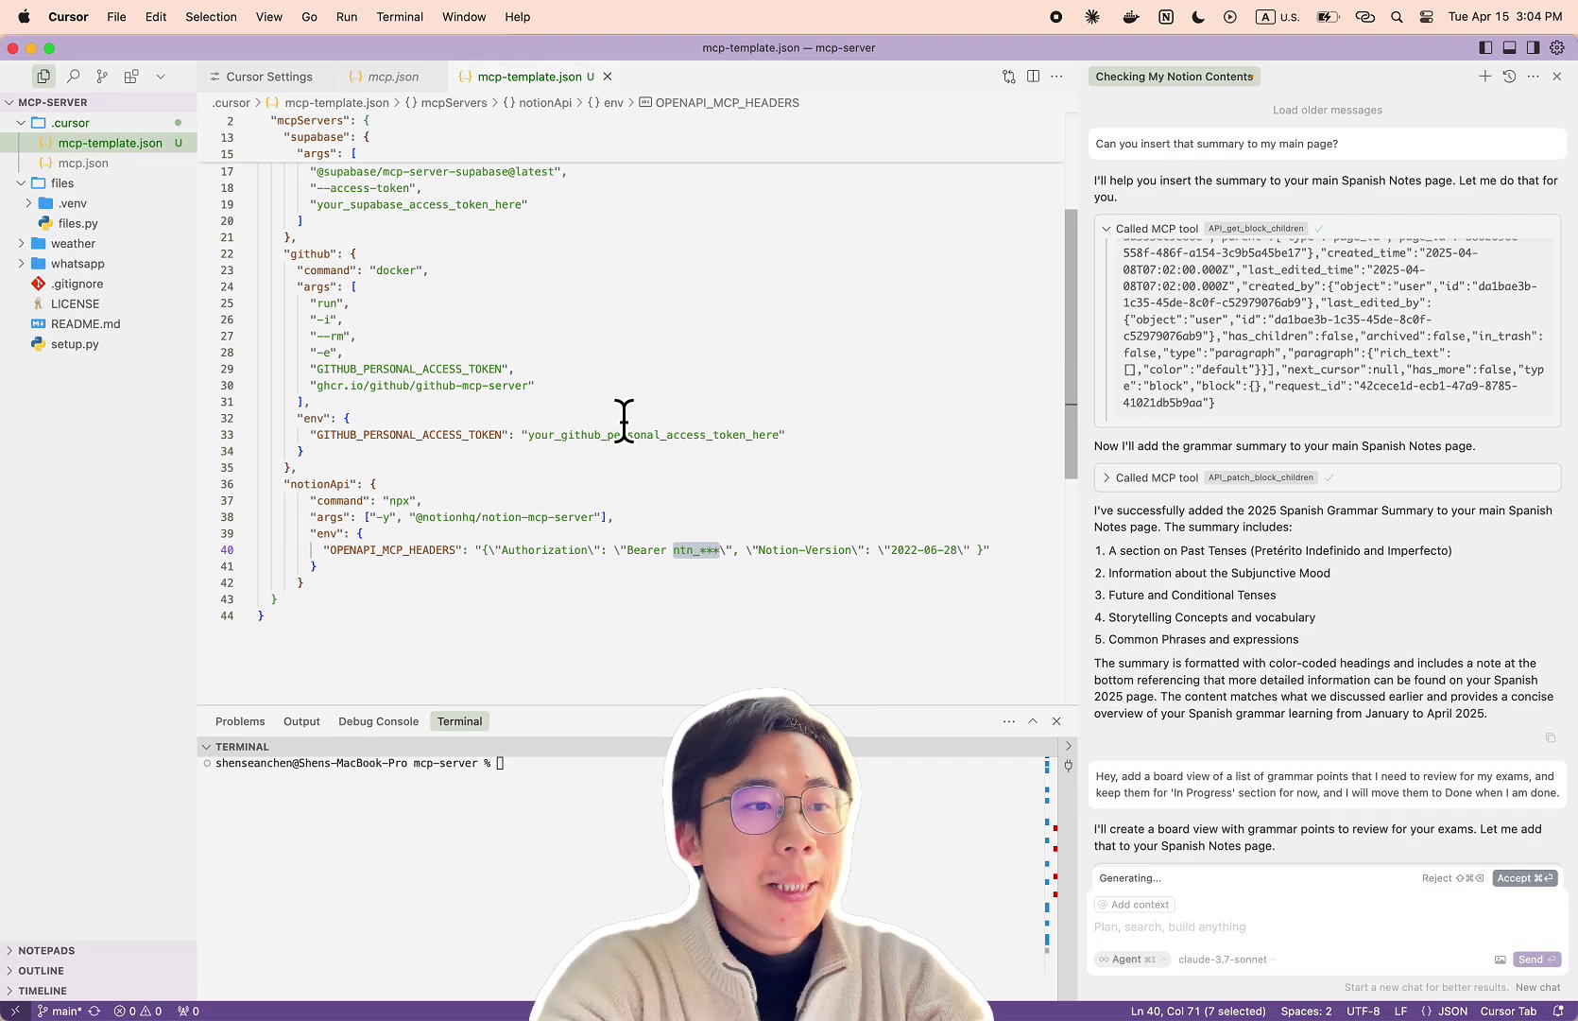
Step: Review the notion-mcp-server README in Chrome and highlight the claude_desktop_config.json path with the npm configuration block
key(ctrl+Left)
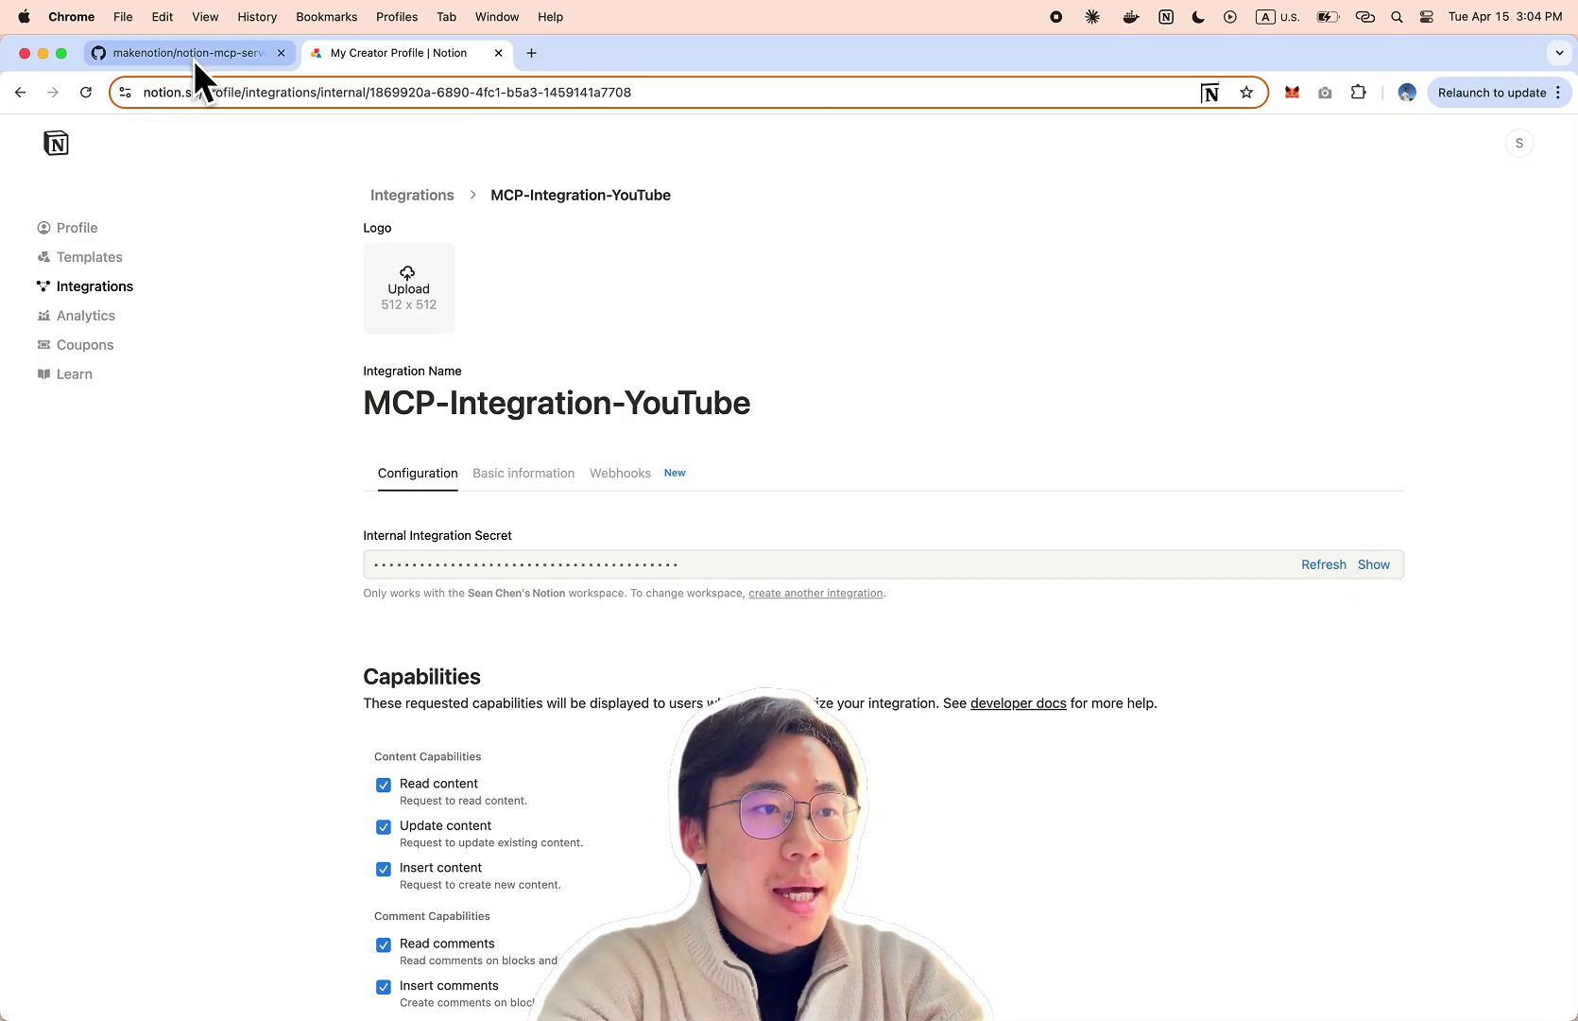
click(189, 54)
scroll(1150, 608, down, 10)
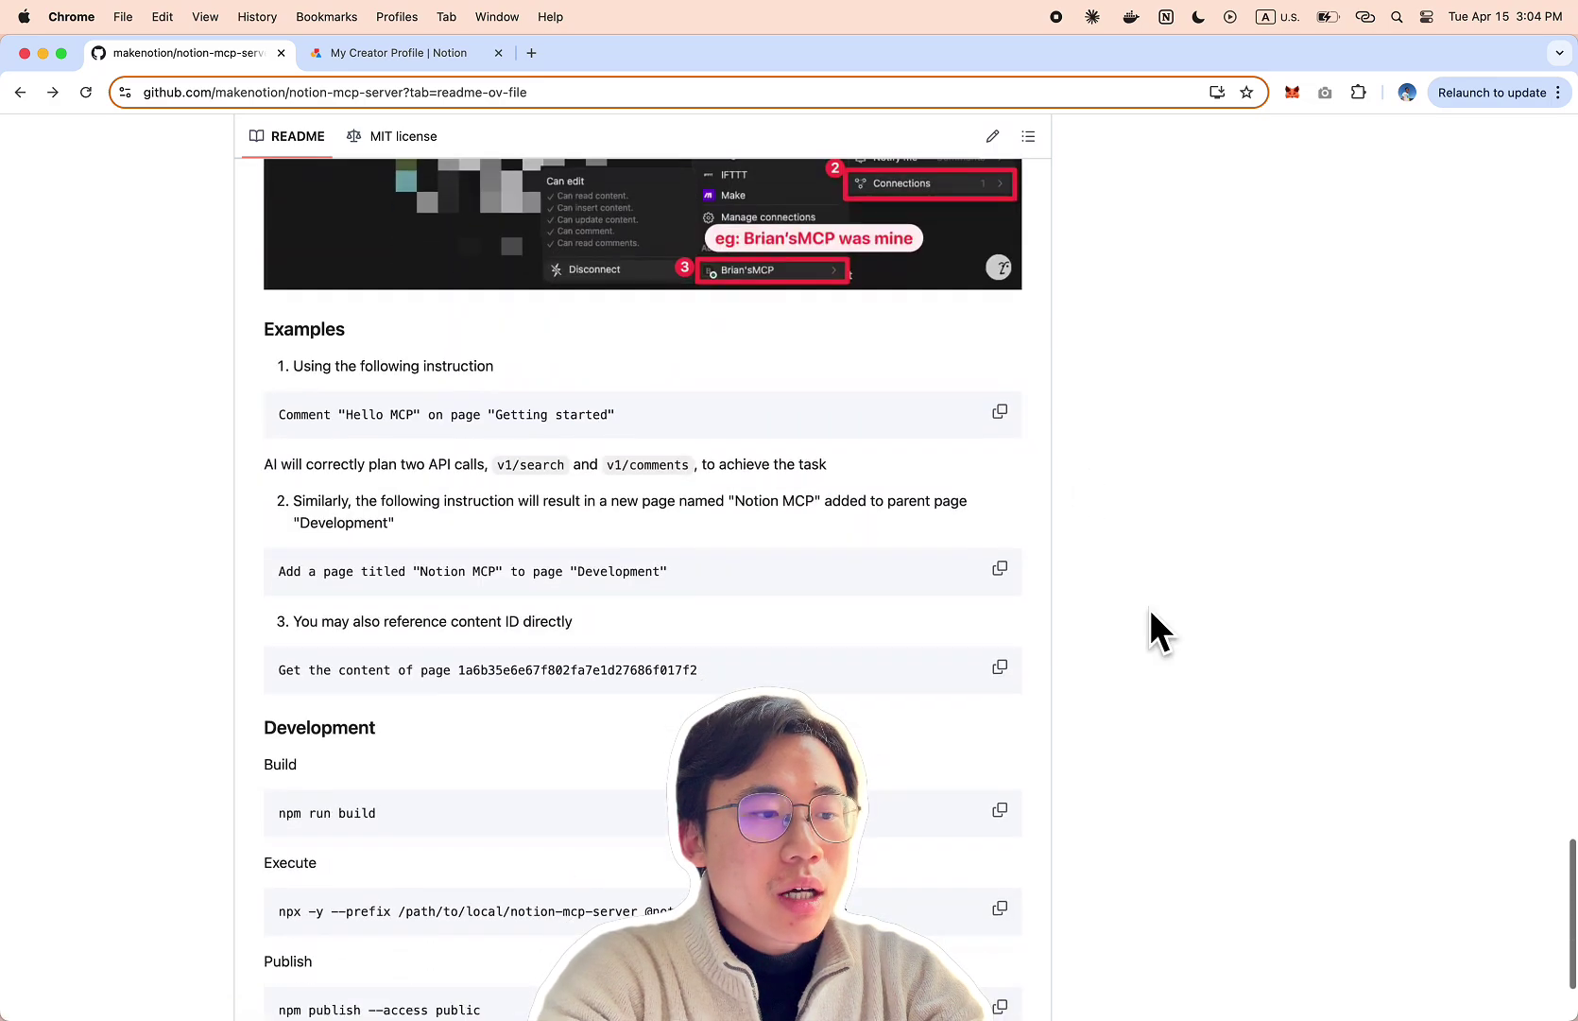
scroll(1150, 610, up, 15)
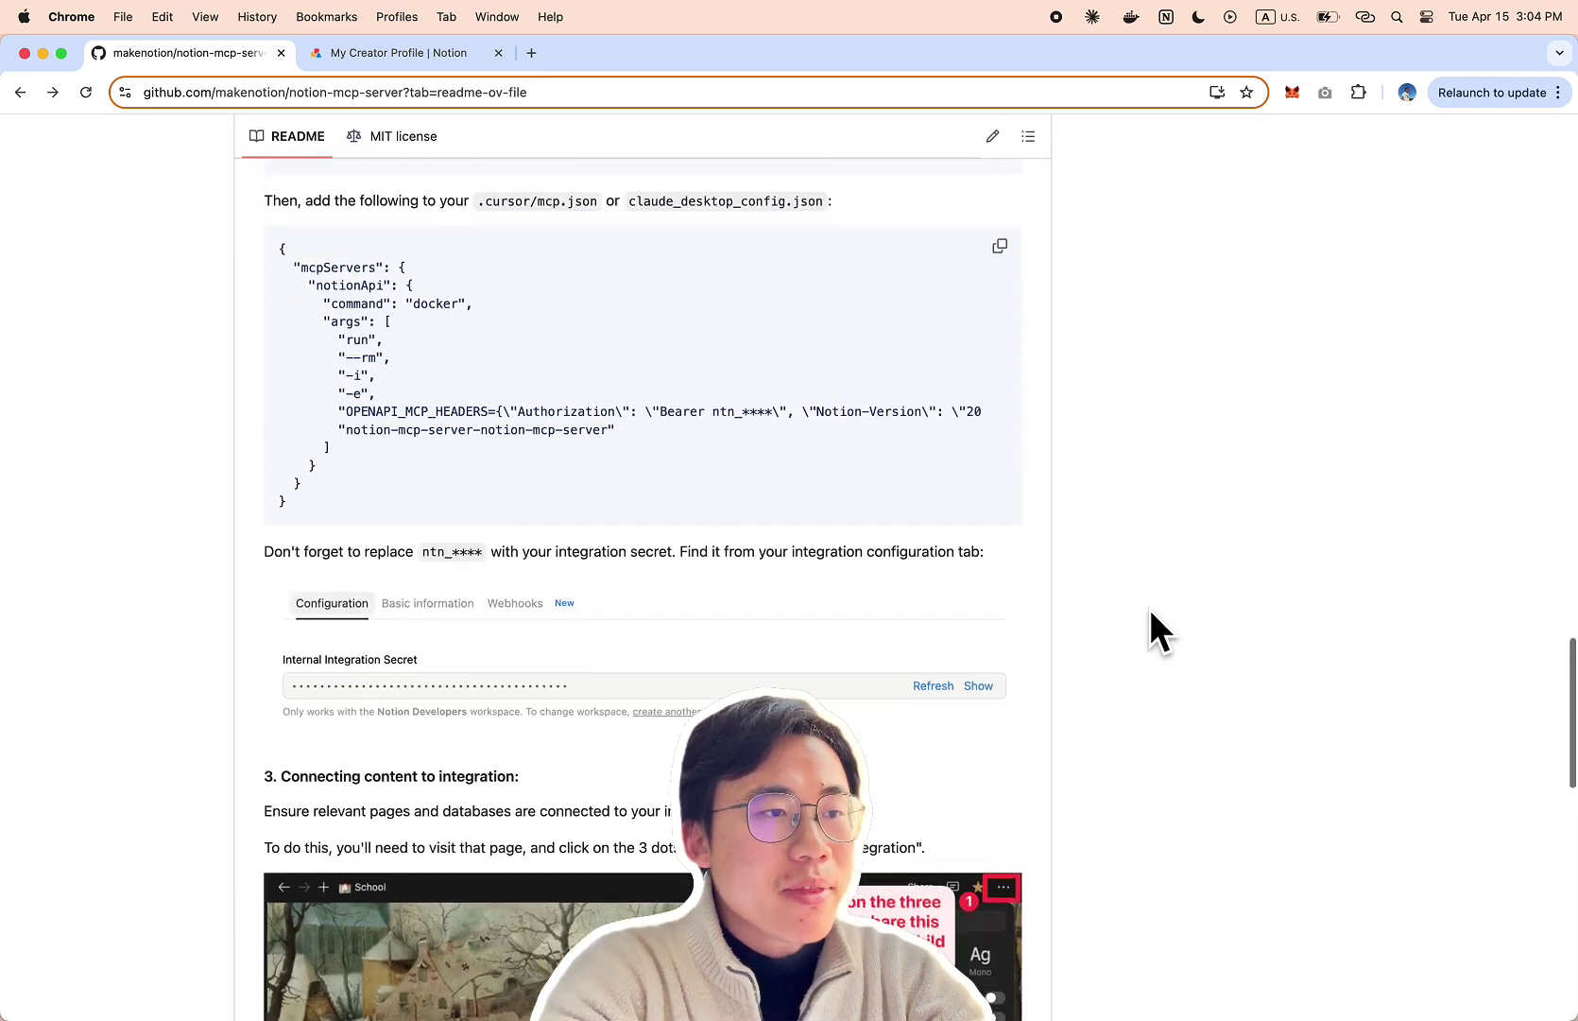
scroll(1150, 611, up, 8)
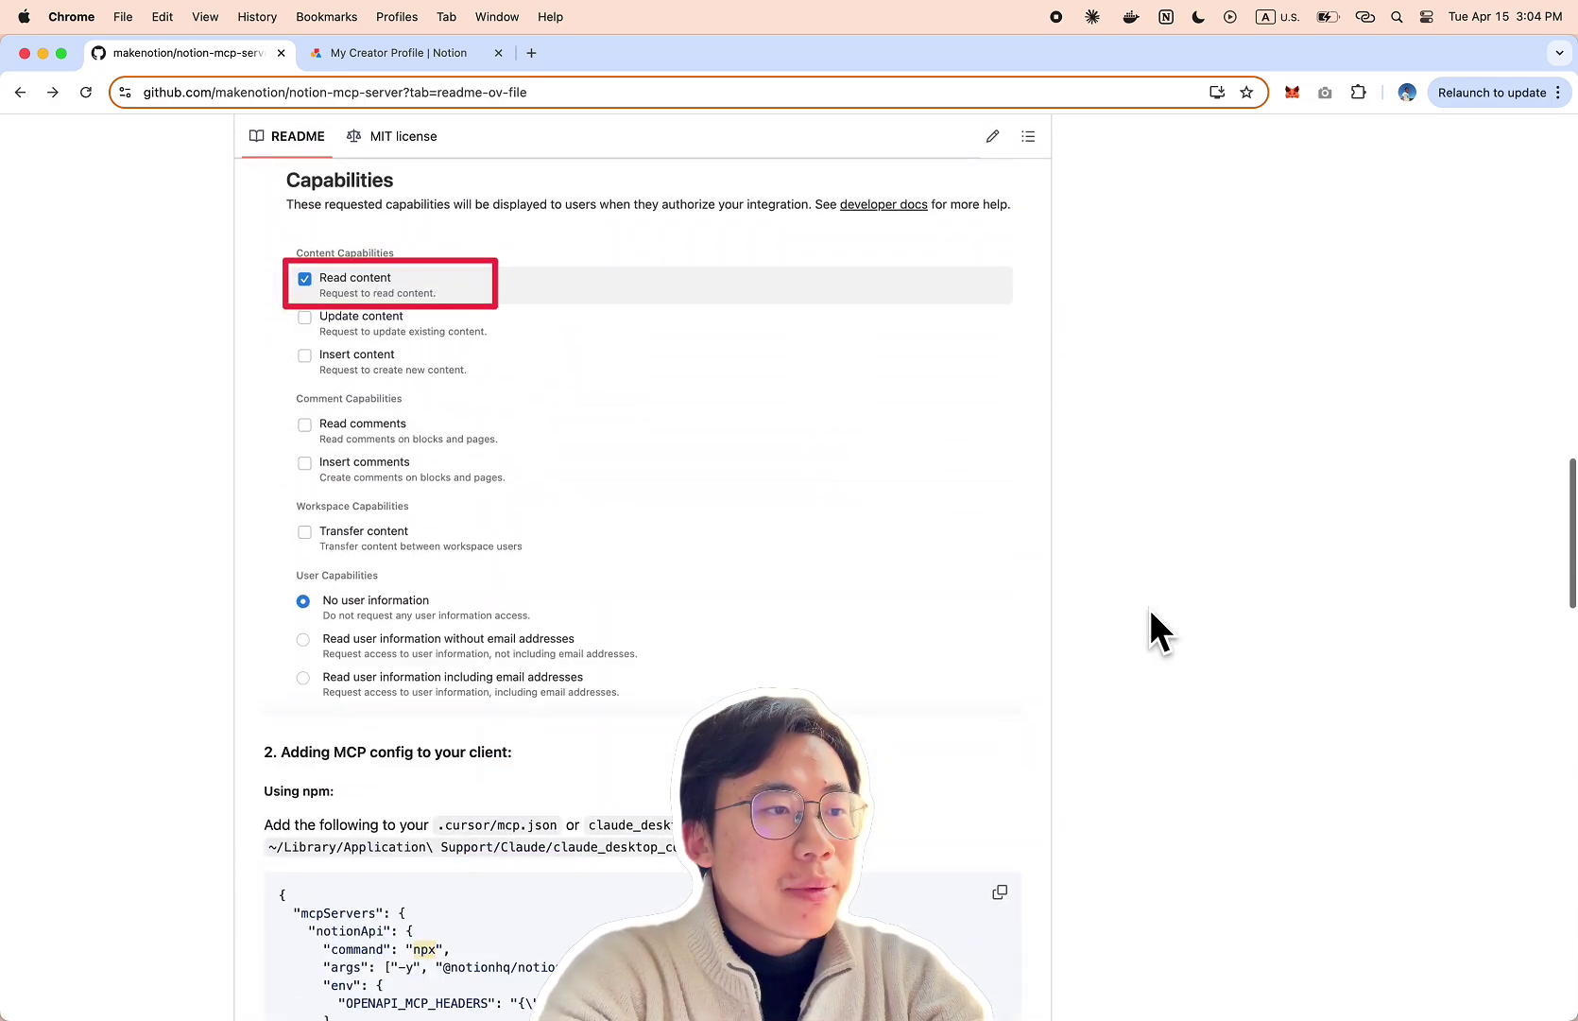
scroll(1149, 608, down, 4)
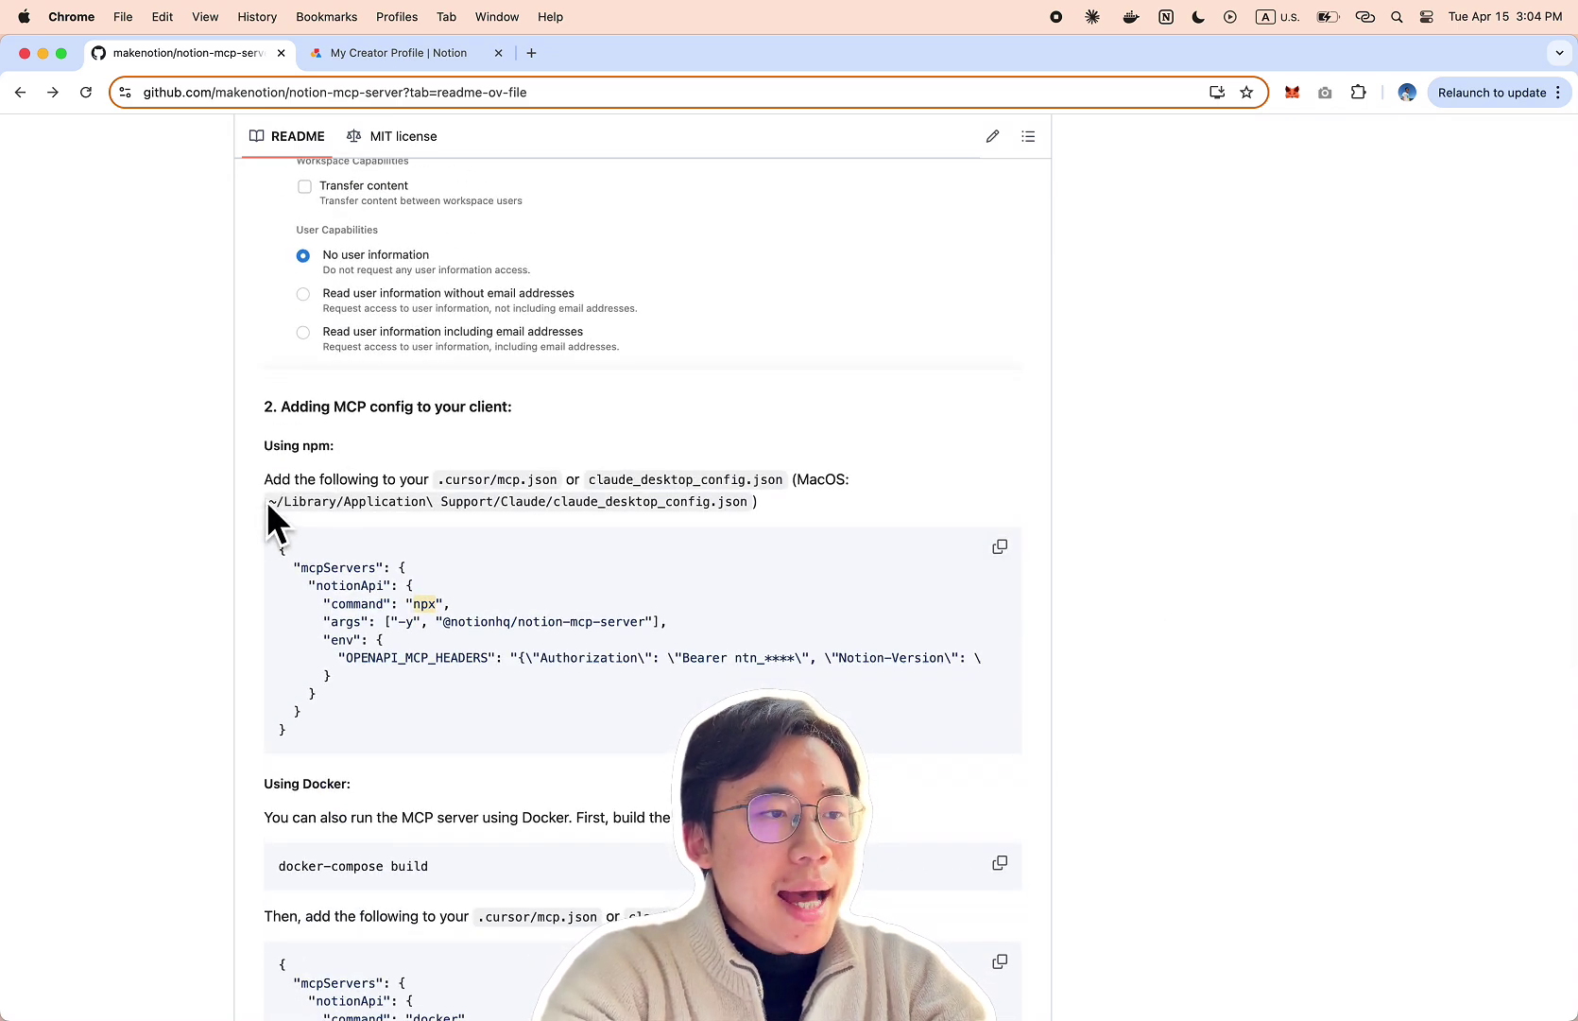
drag(303, 730, 272, 509)
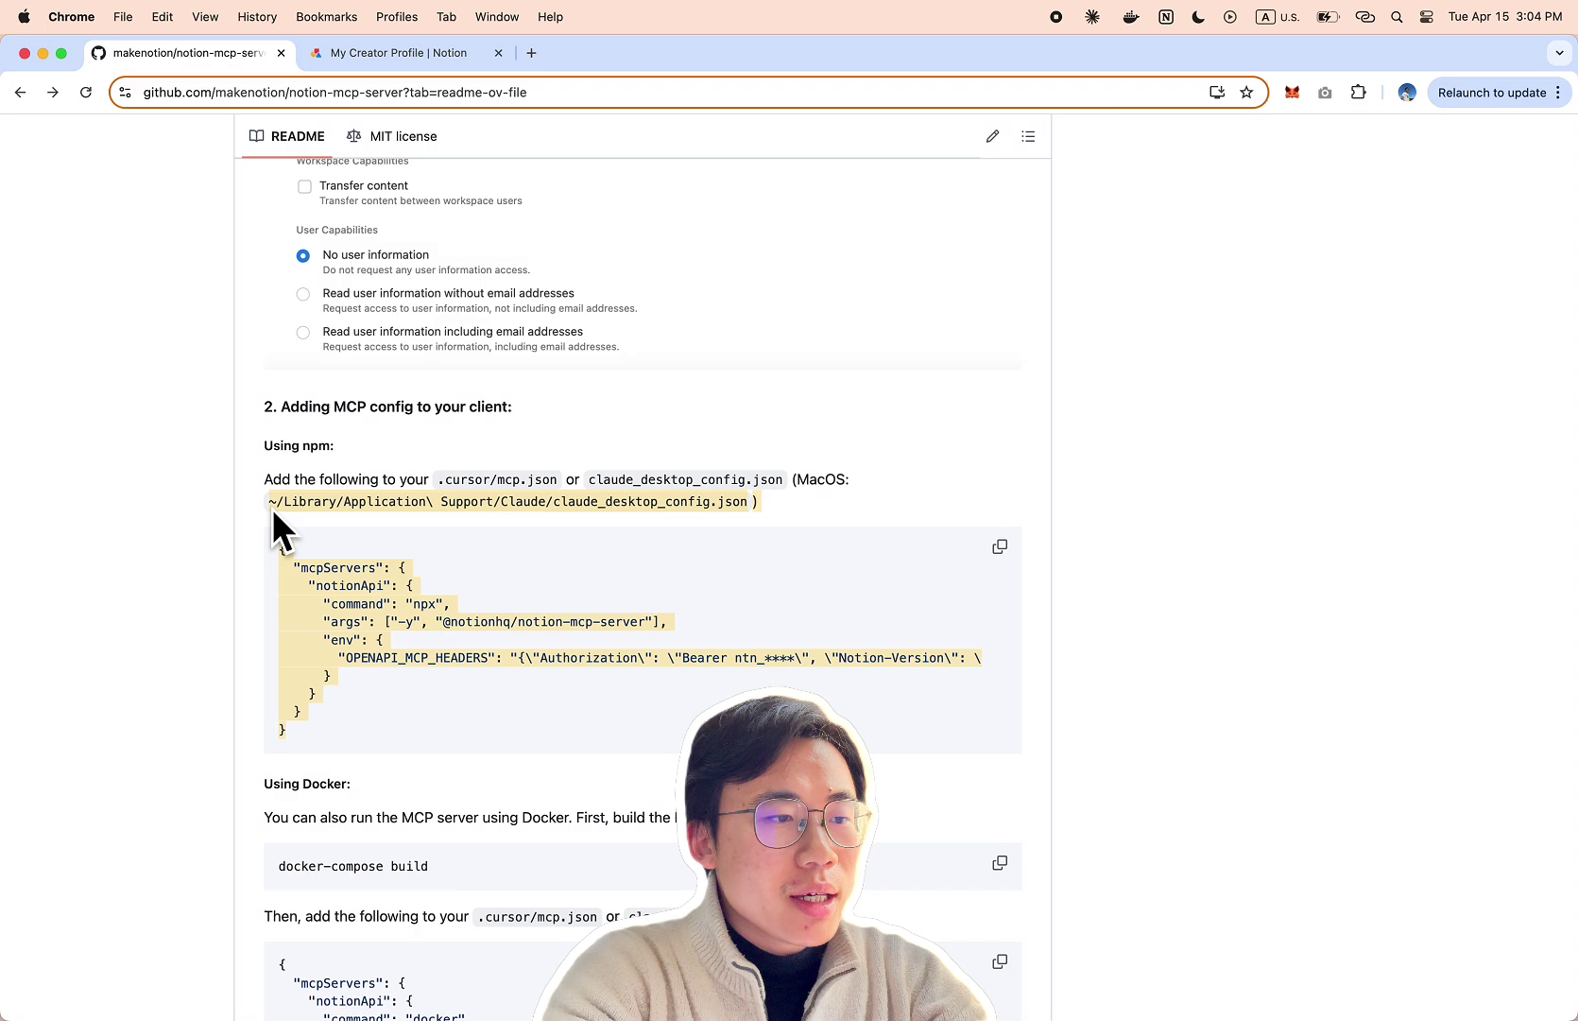
click(316, 586)
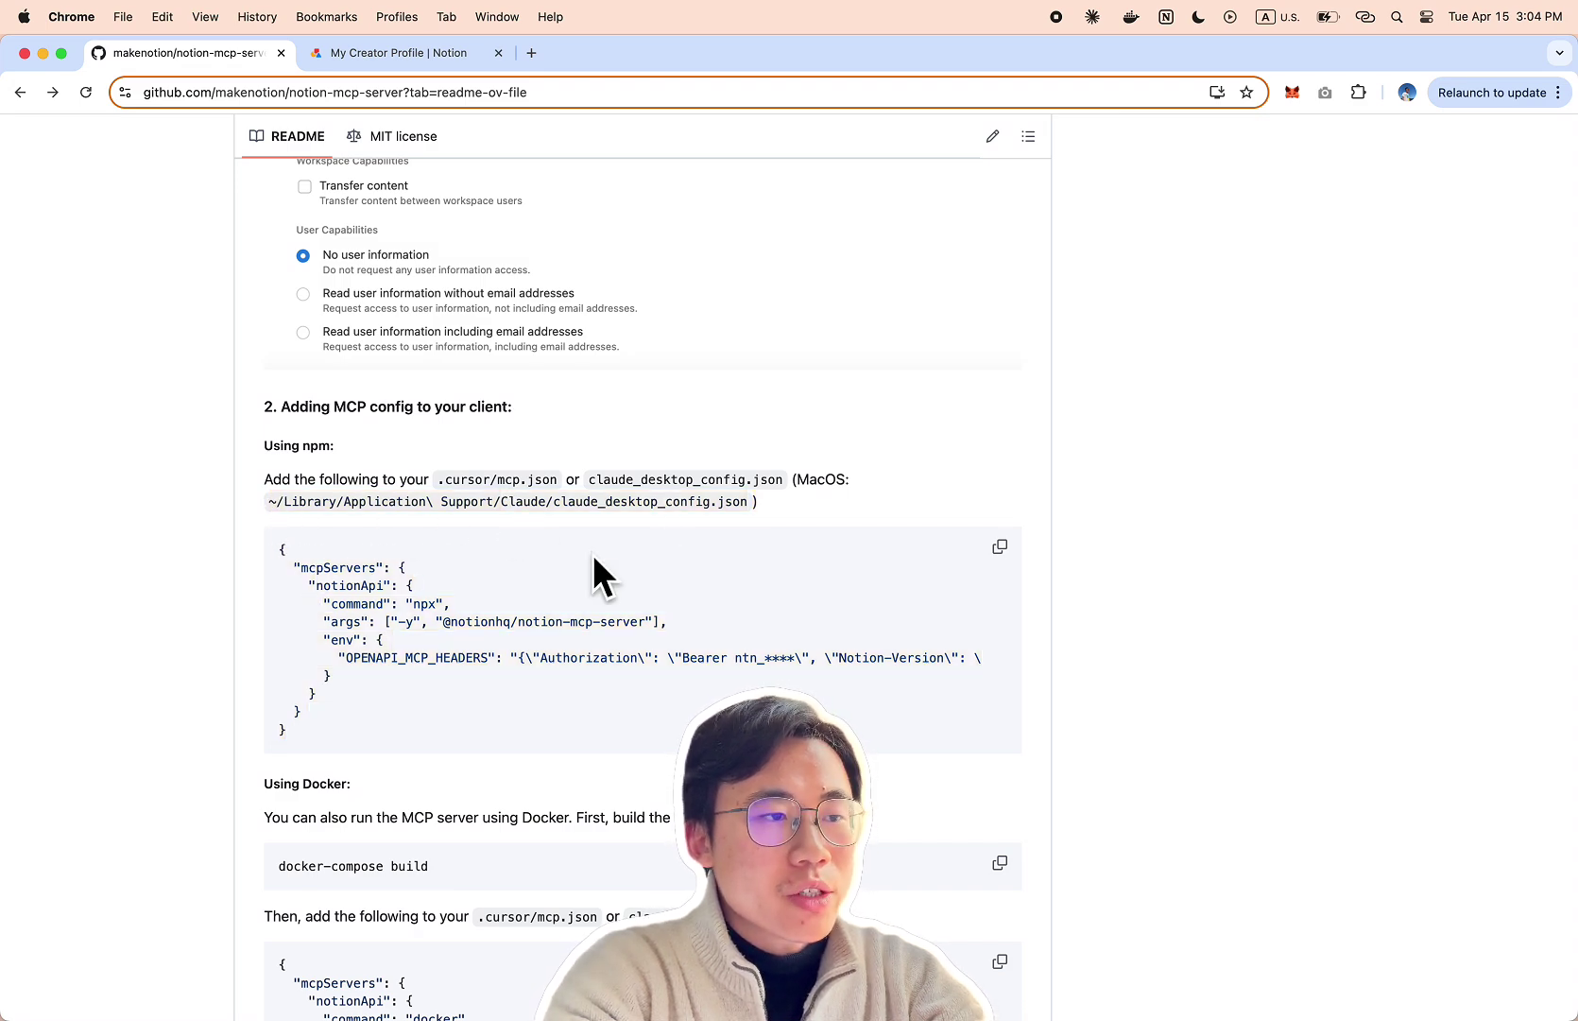
Step: Search the Mac for ~/Library/Application, open the Claude folder in Application Support, and select claude_desktop_config.json
key(super+space)
text(~)
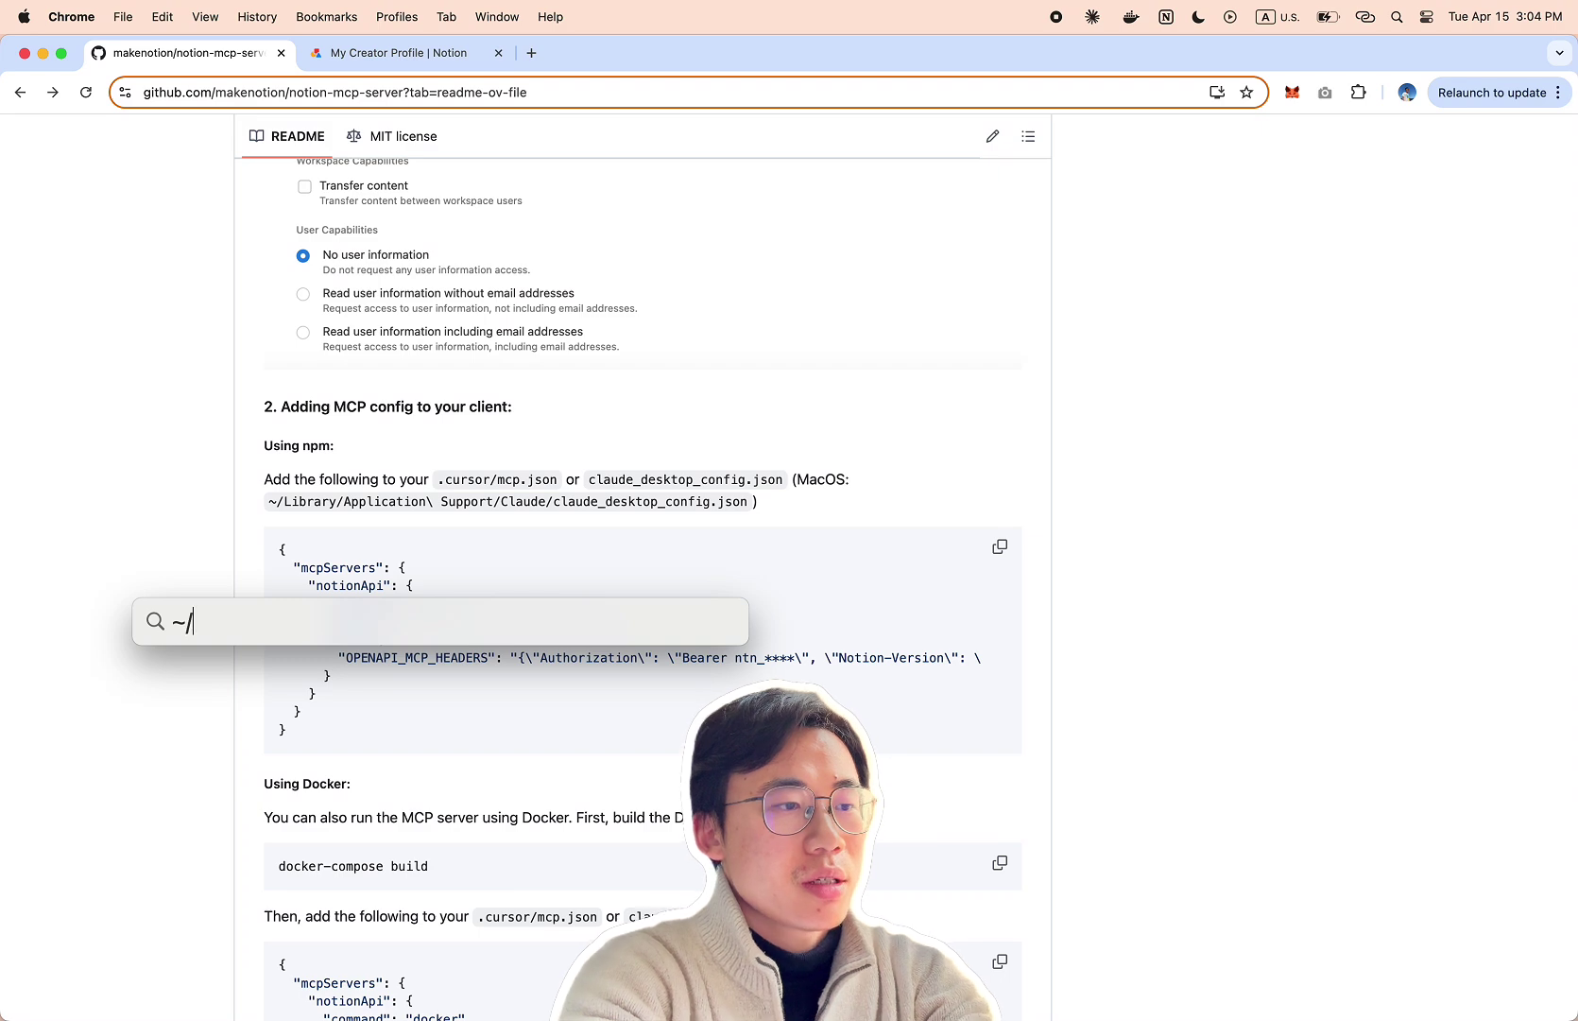
text(/Library/Application)
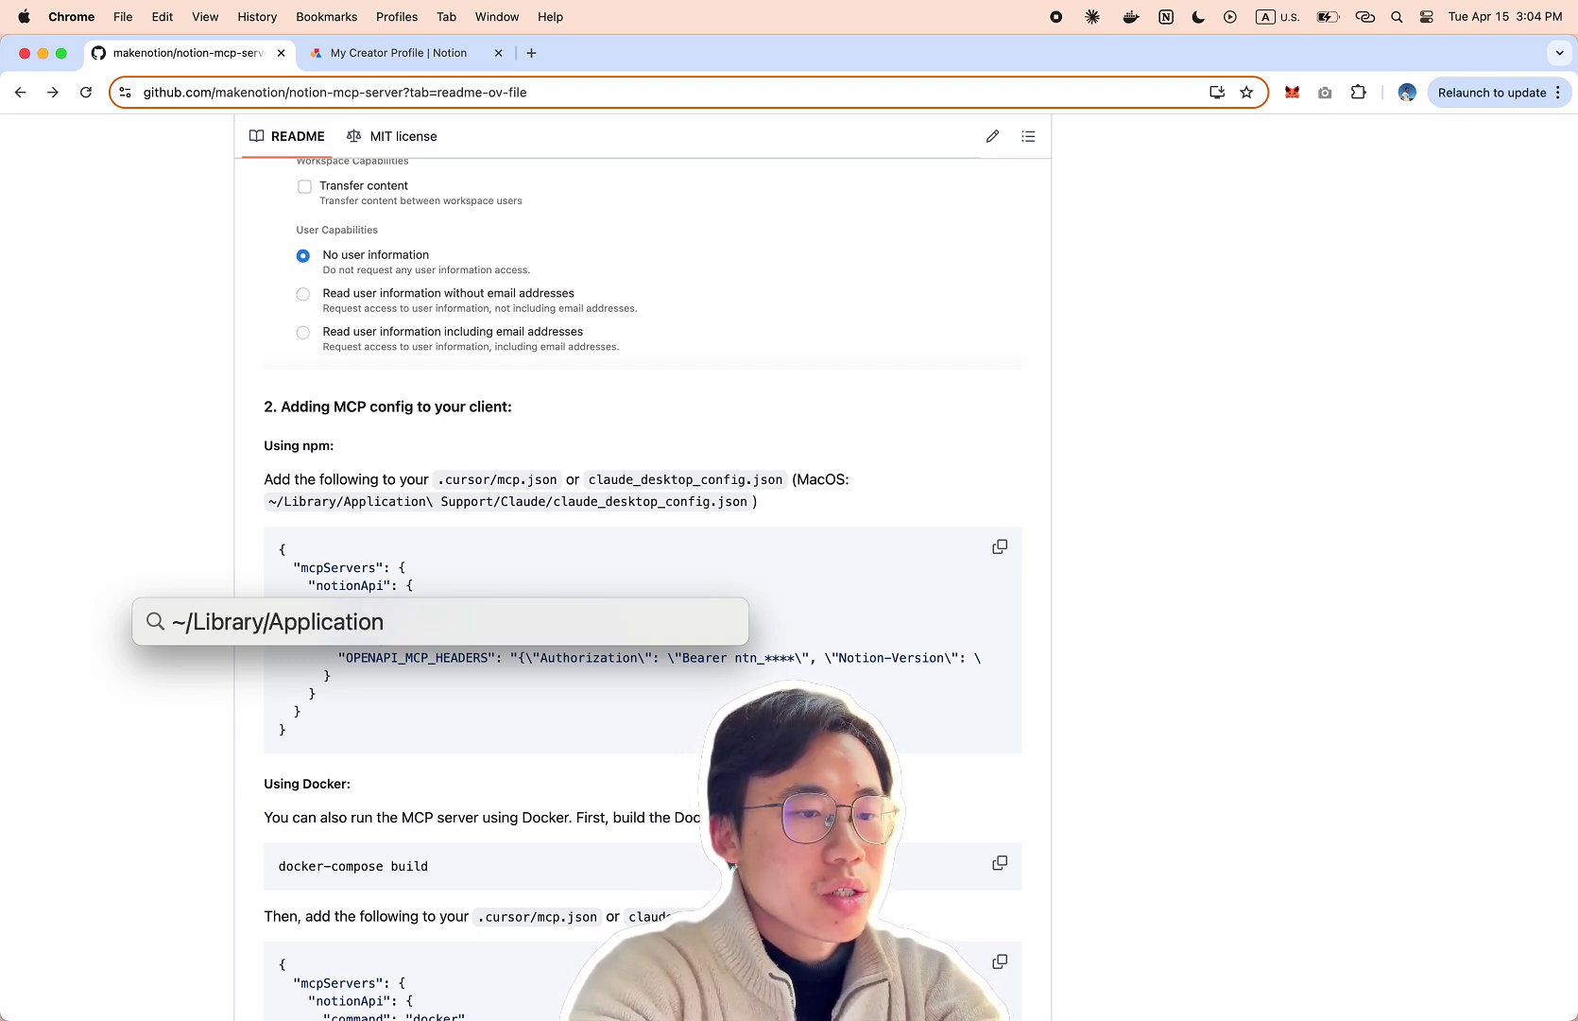
text(\)
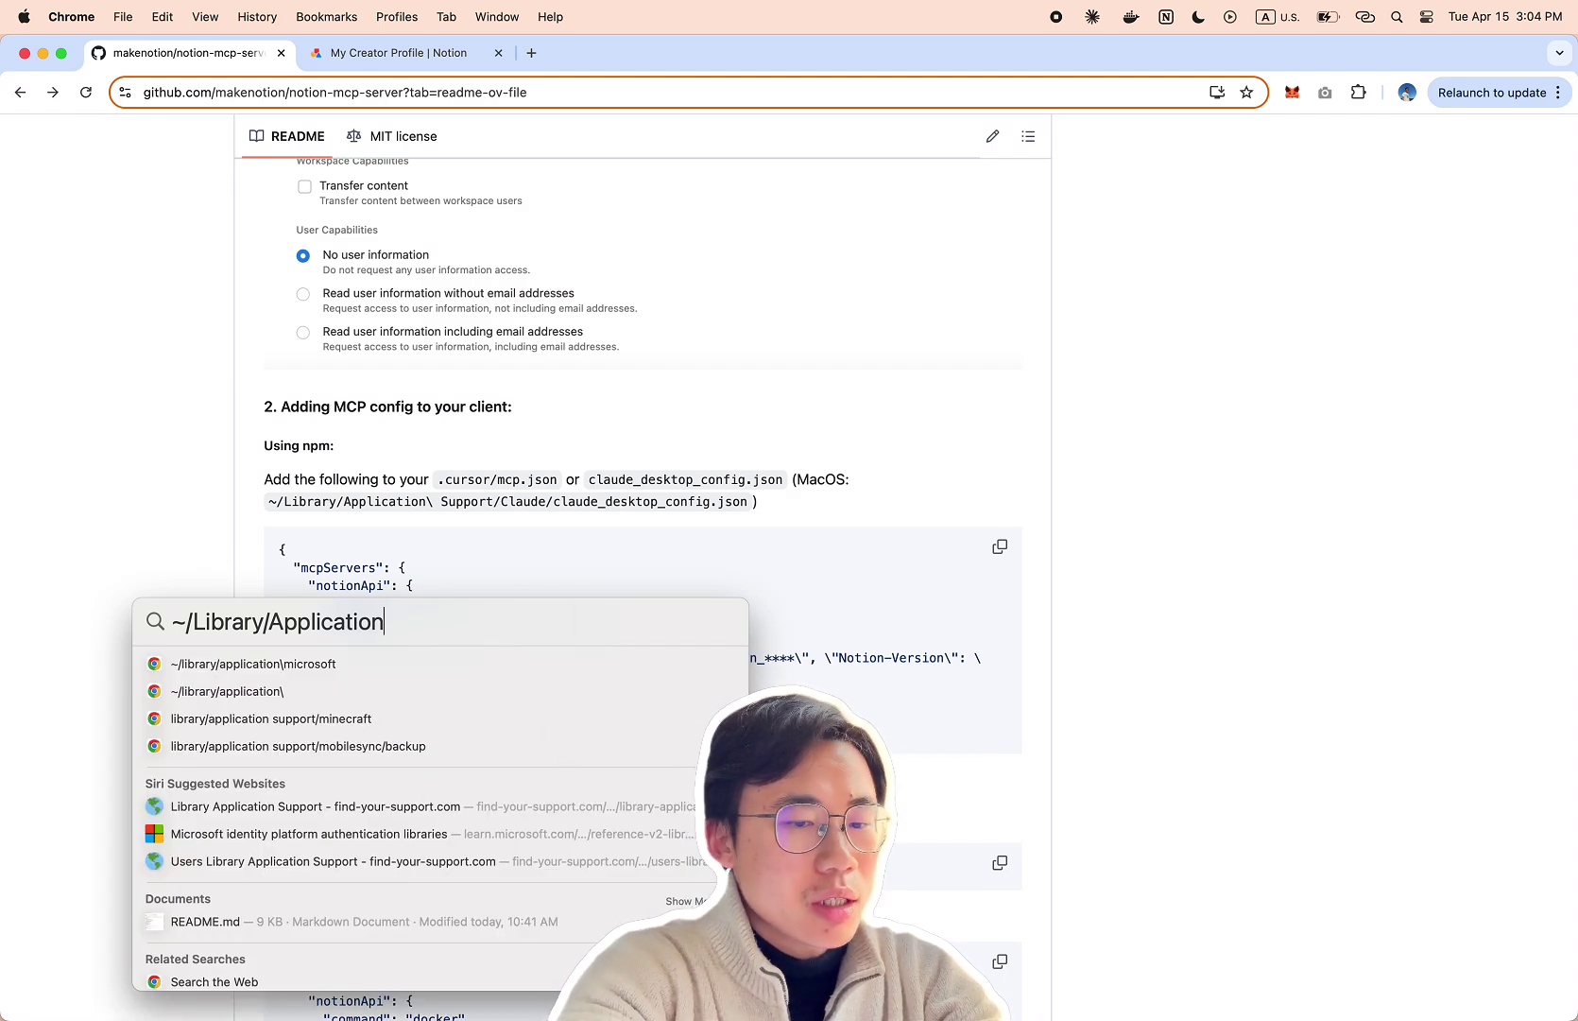
key(BackSpace)
click(284, 808)
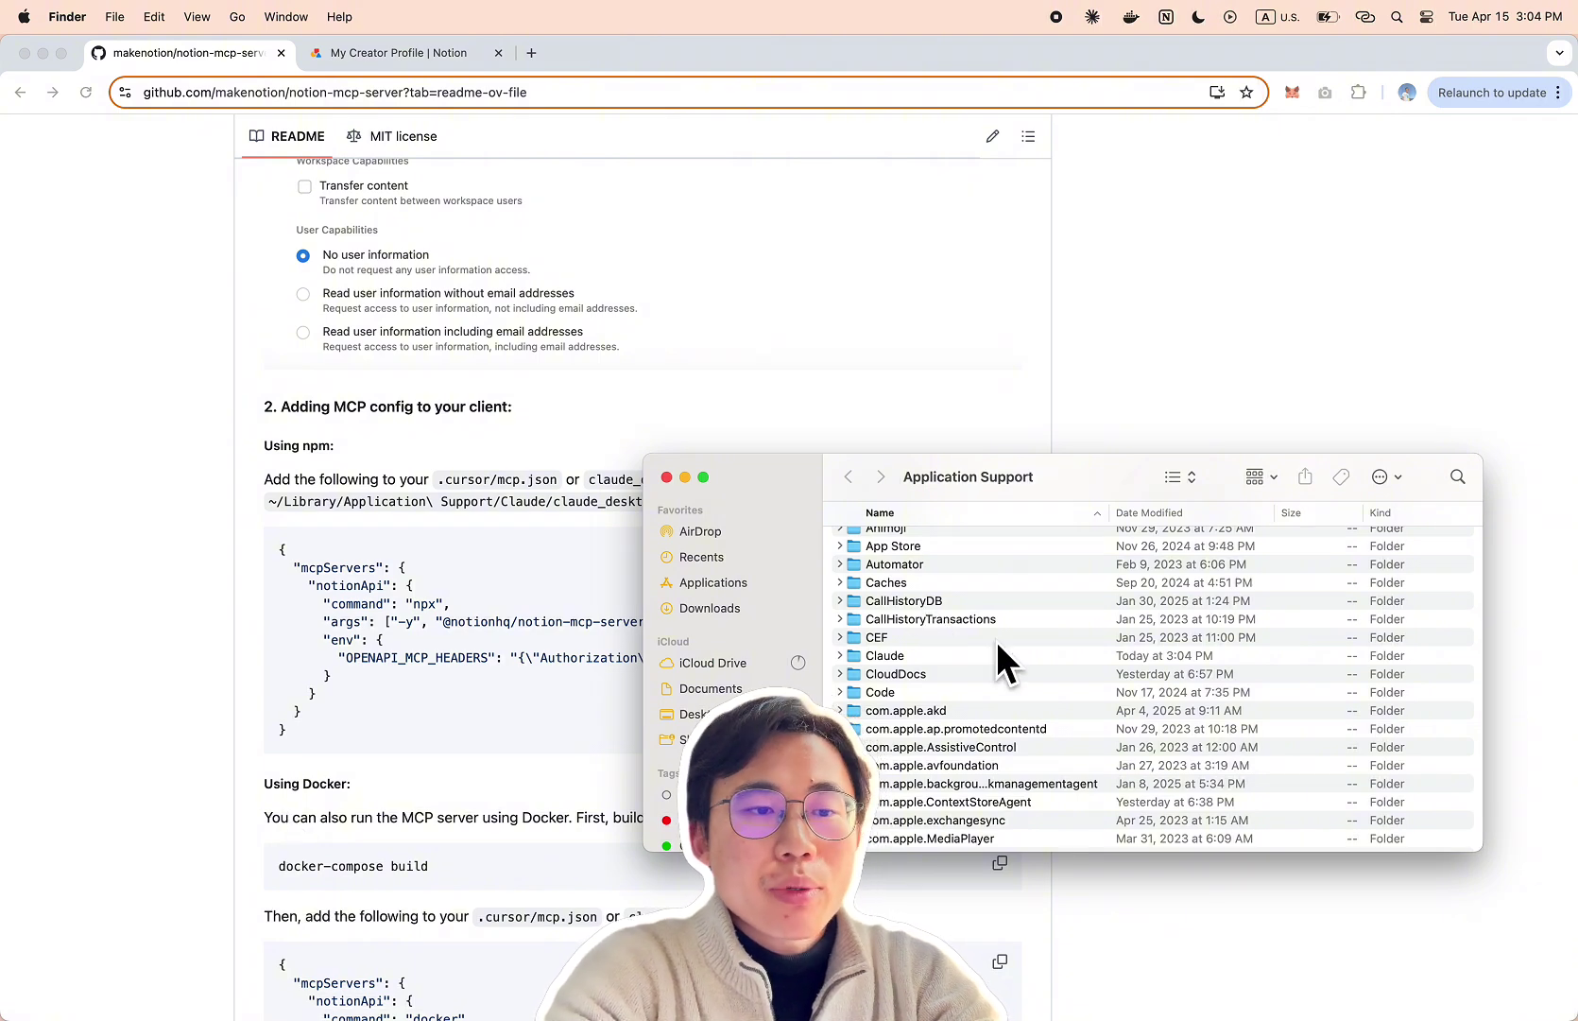
double_click(914, 654)
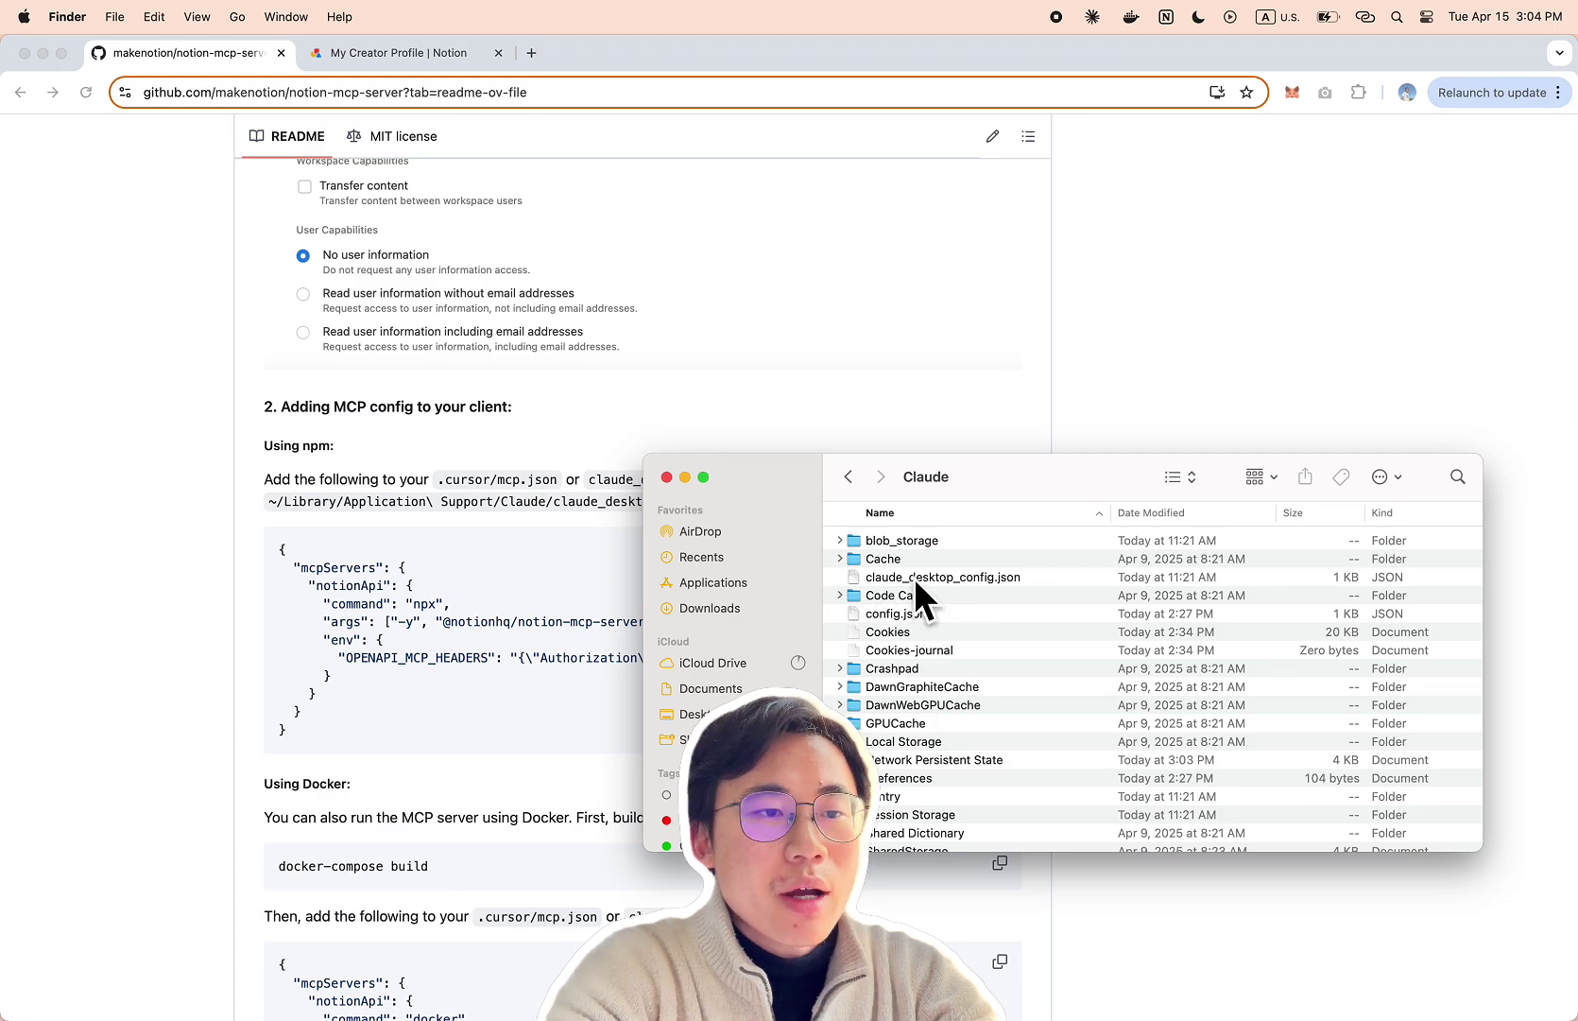
drag(1064, 467, 1154, 588)
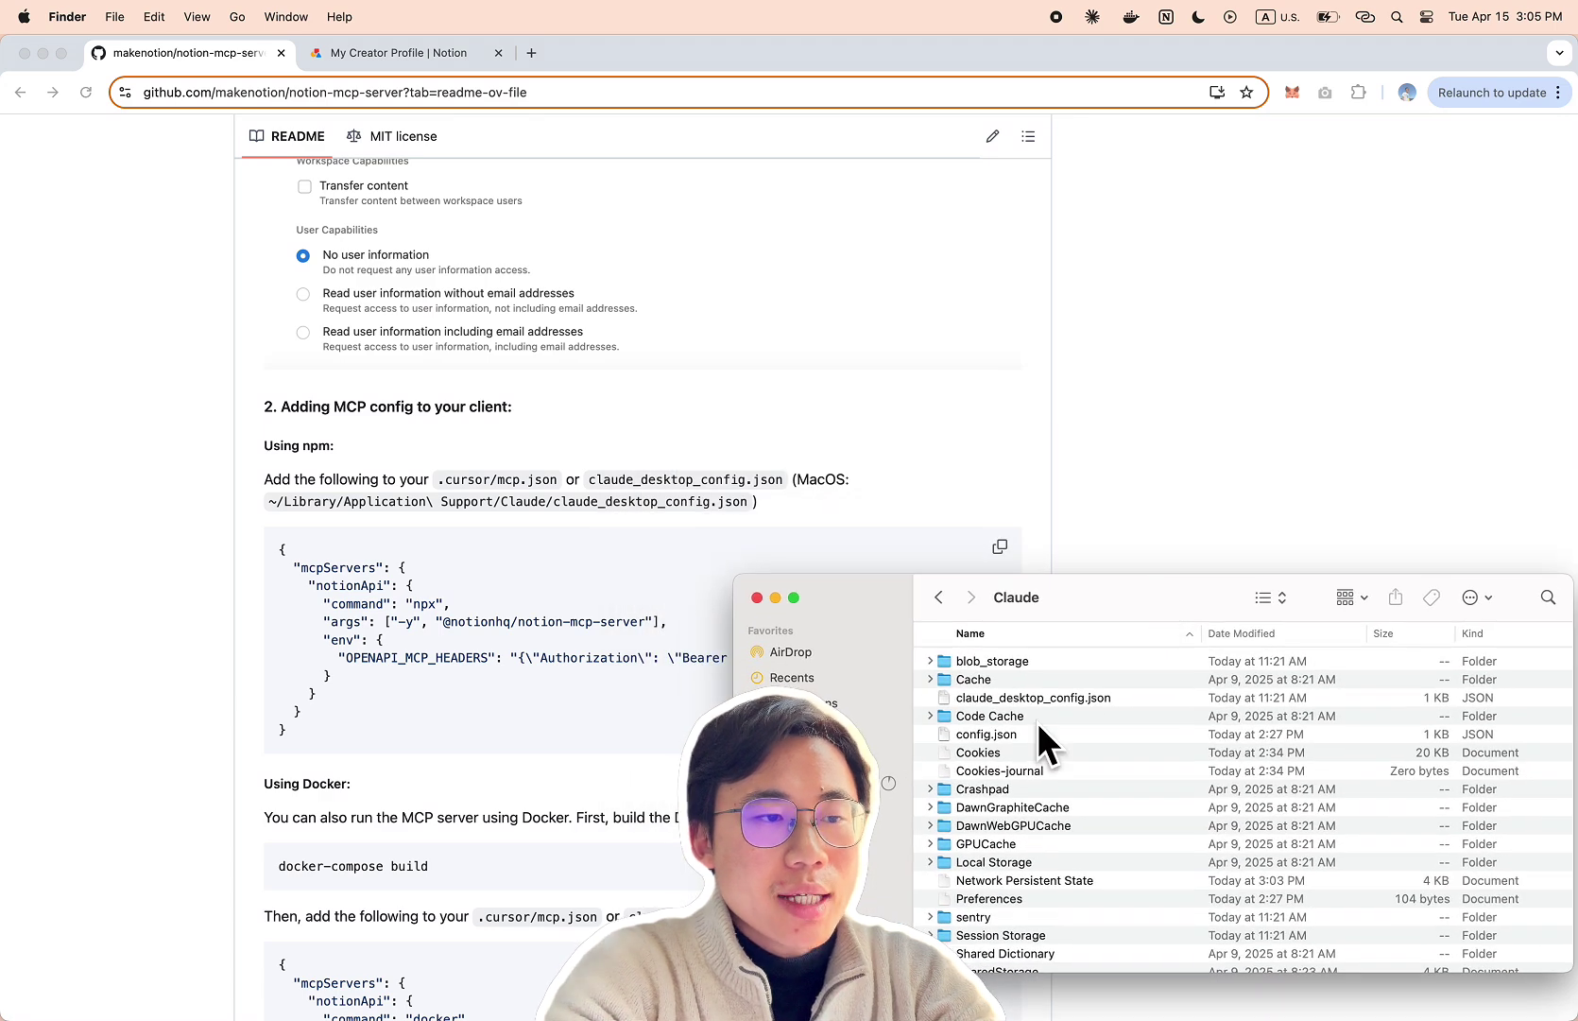
click(1045, 698)
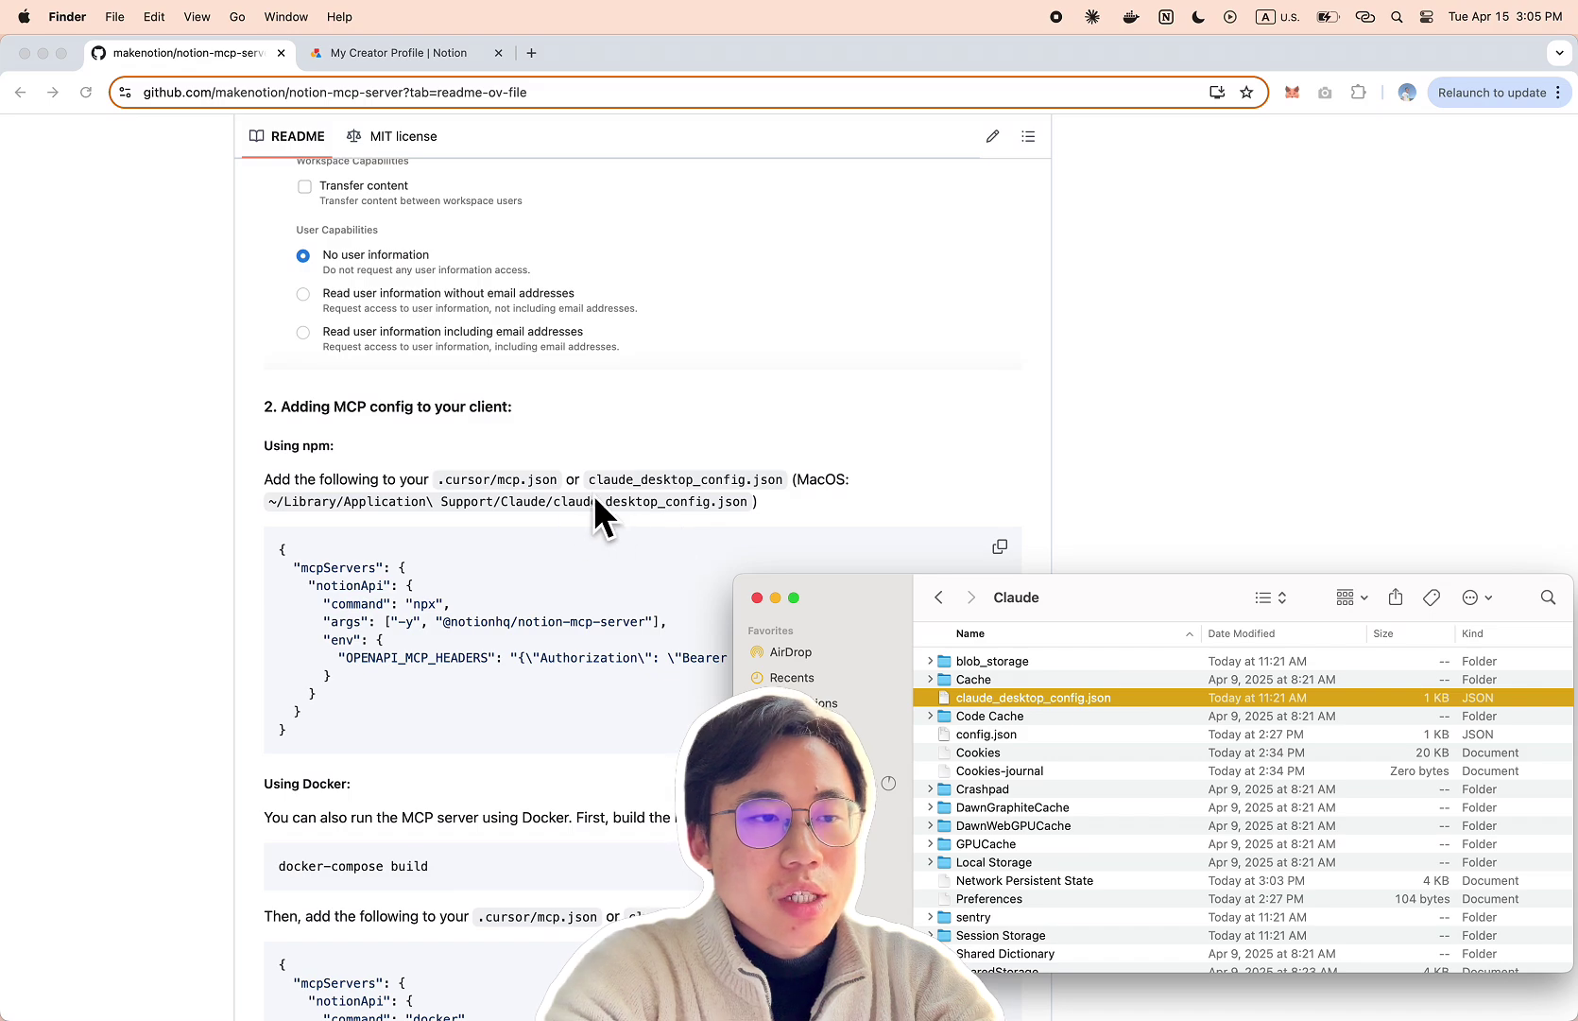
Step: Highlight the npm mcpServers configuration block in the README, and switch to the Claude desktop app
click(327, 746)
drag(328, 747, 274, 547)
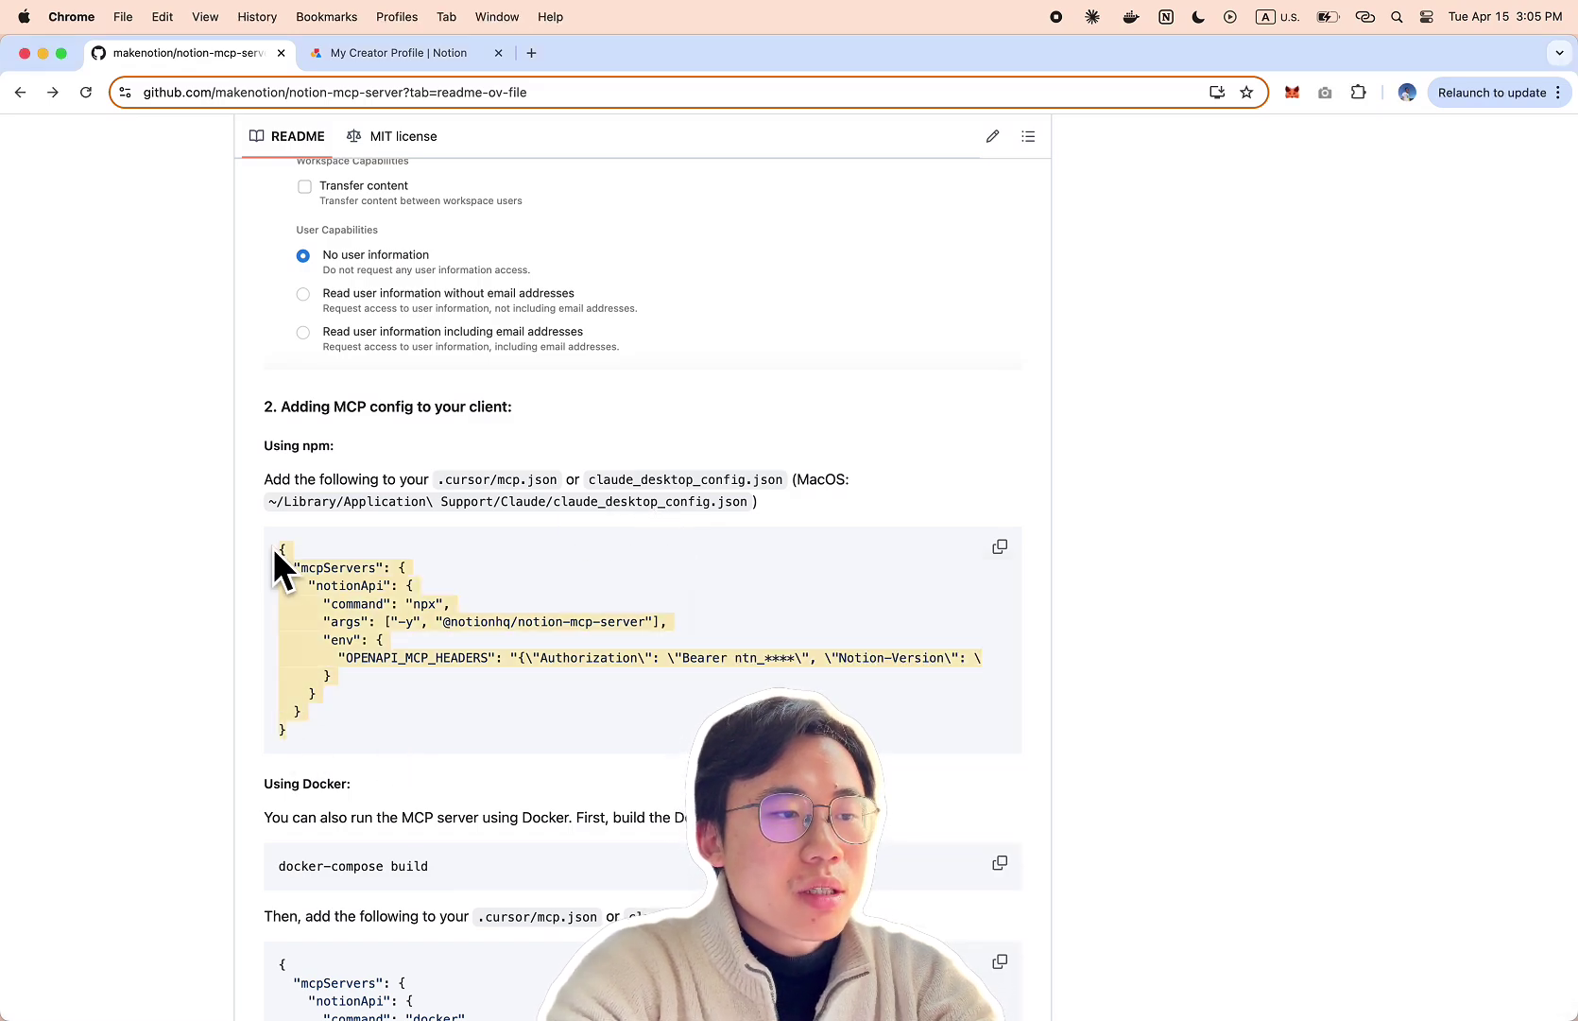
click(607, 664)
scroll(1059, 680, down, 20)
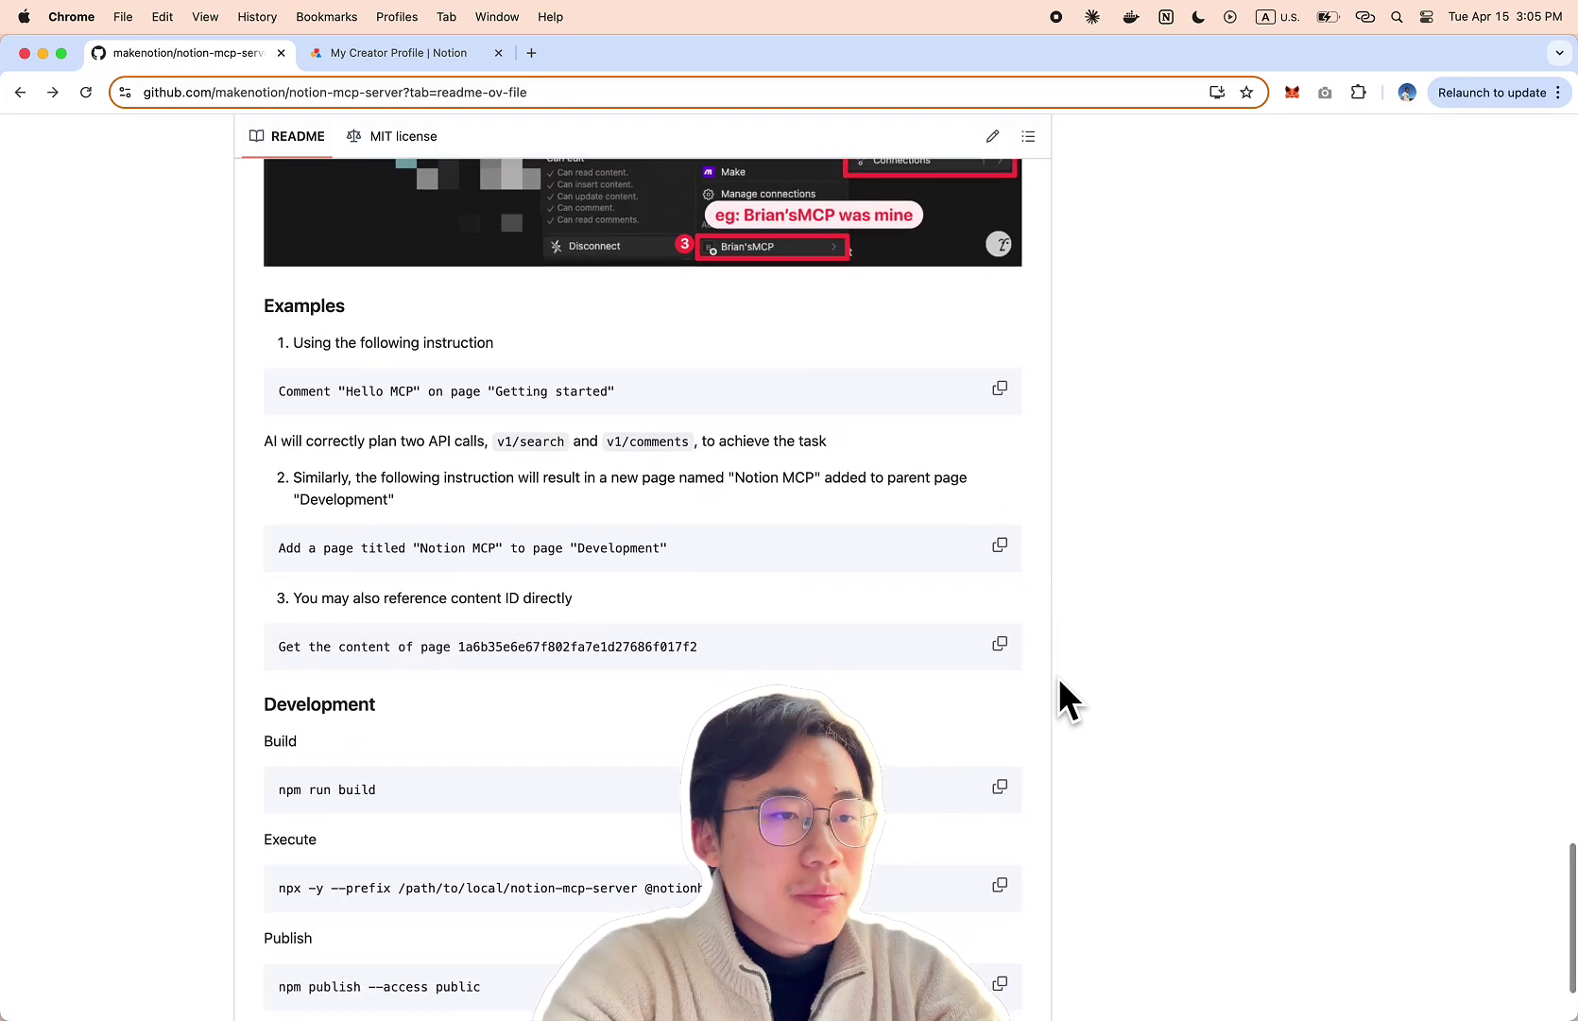
key(super+Tab)
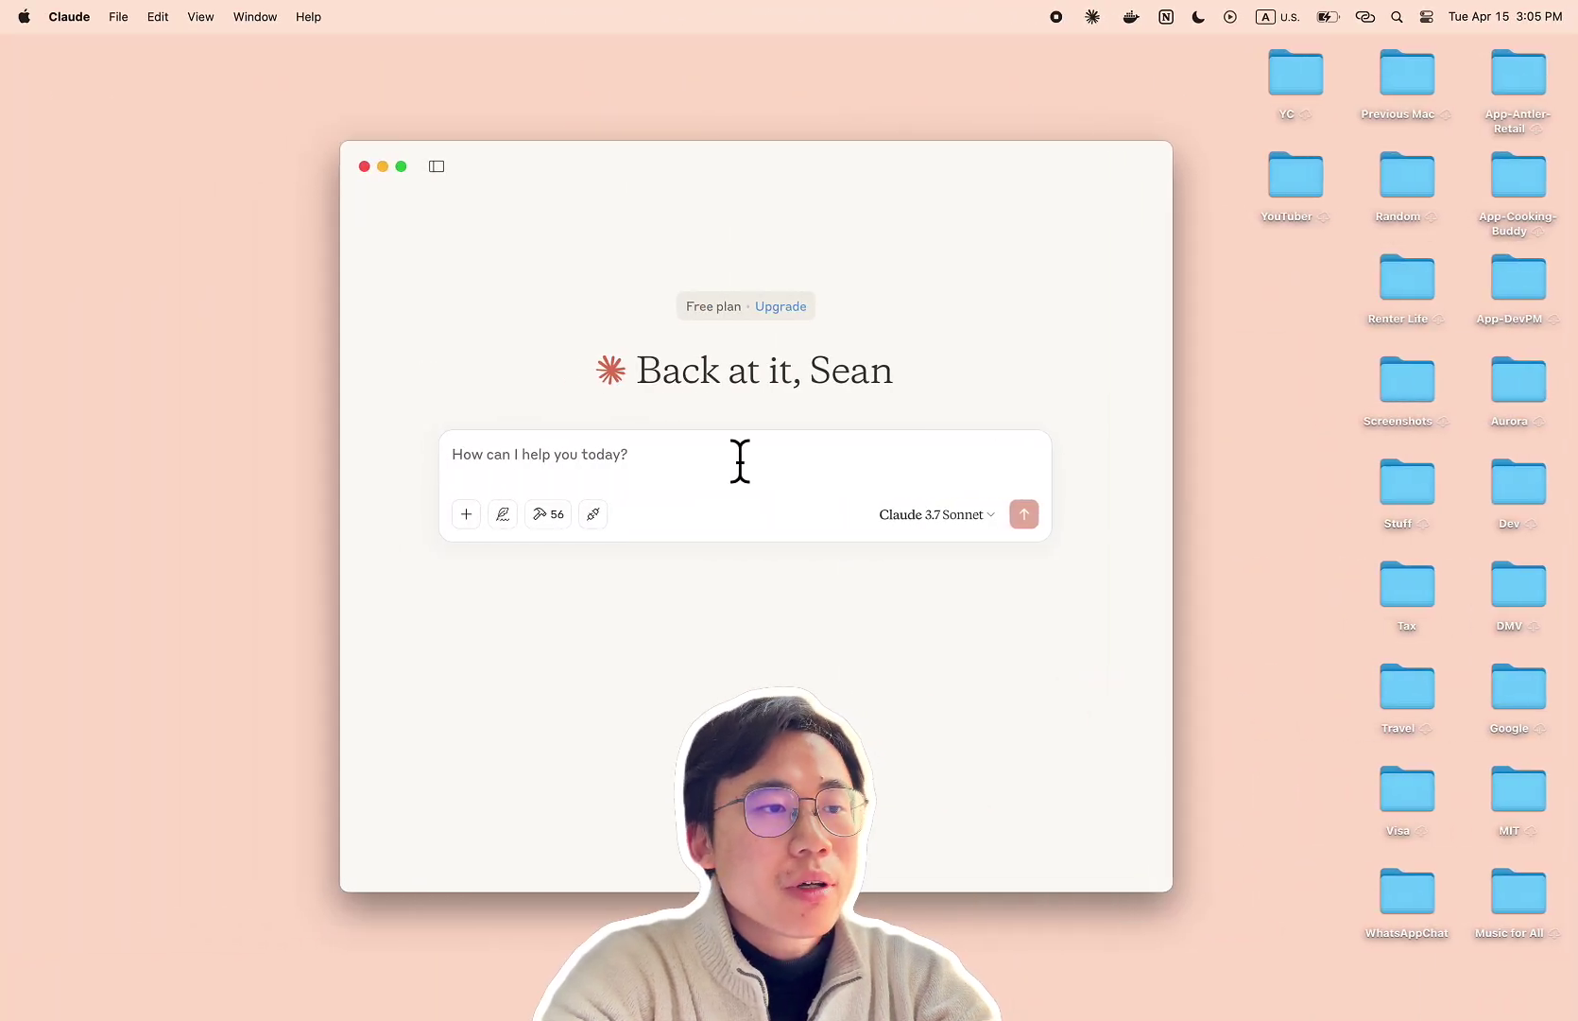
Step: Show the available MCP tools in Claude and search the list for "notion", going through the matches to the last one
click(722, 461)
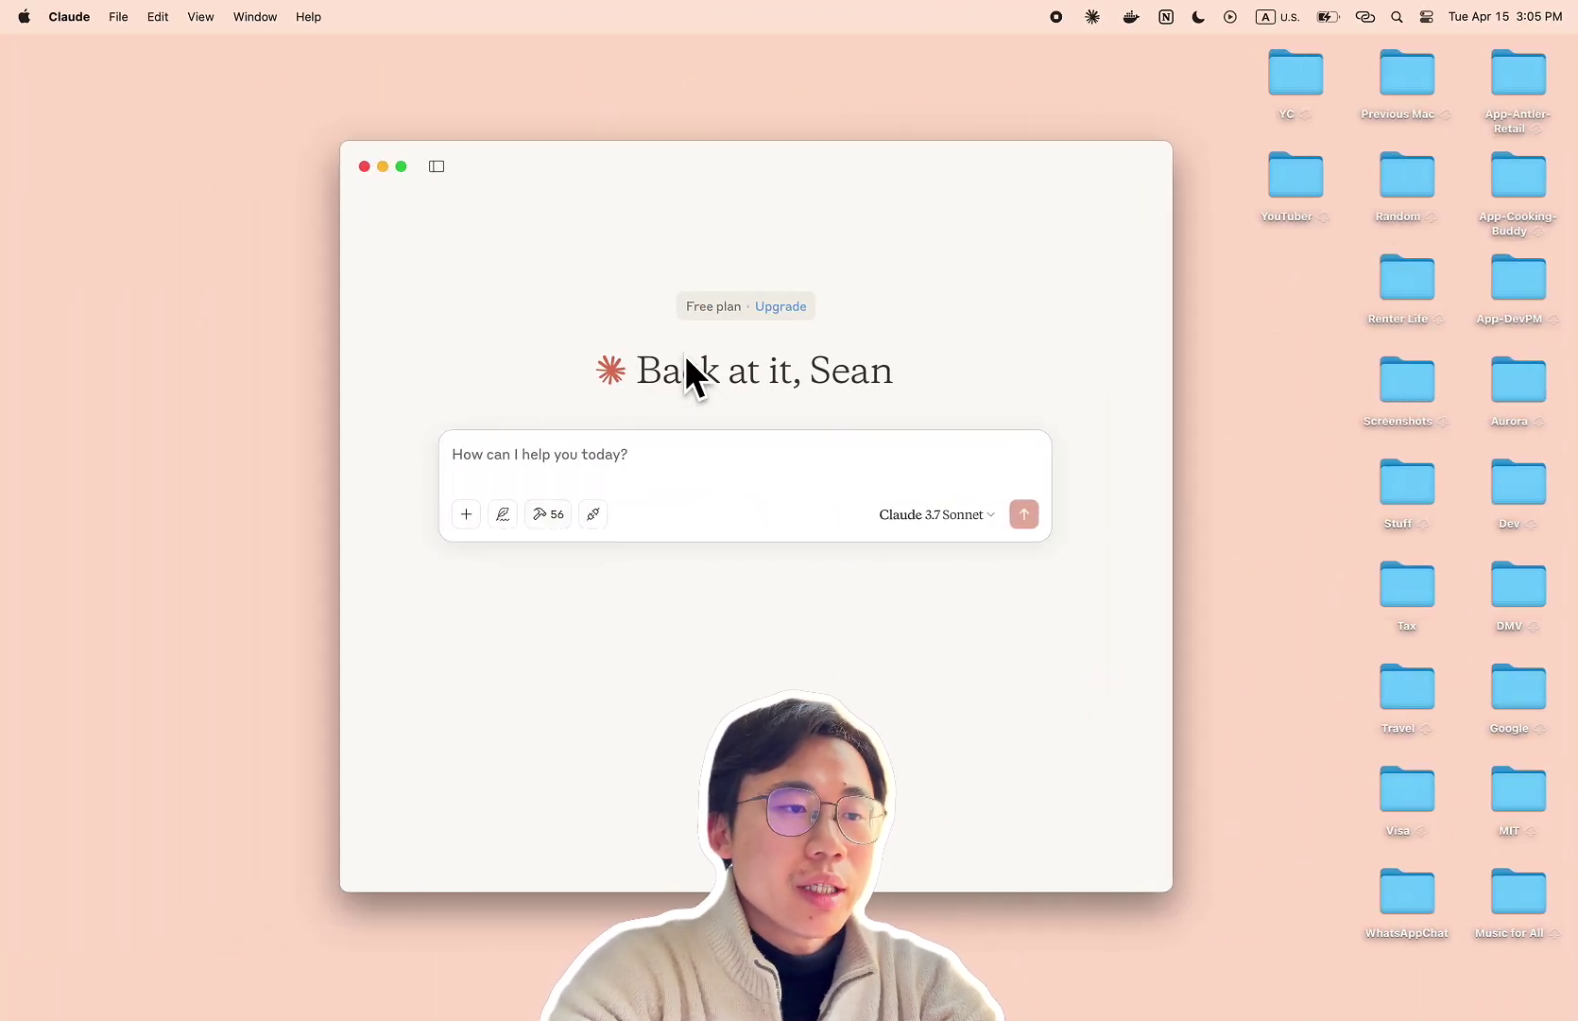
click(546, 527)
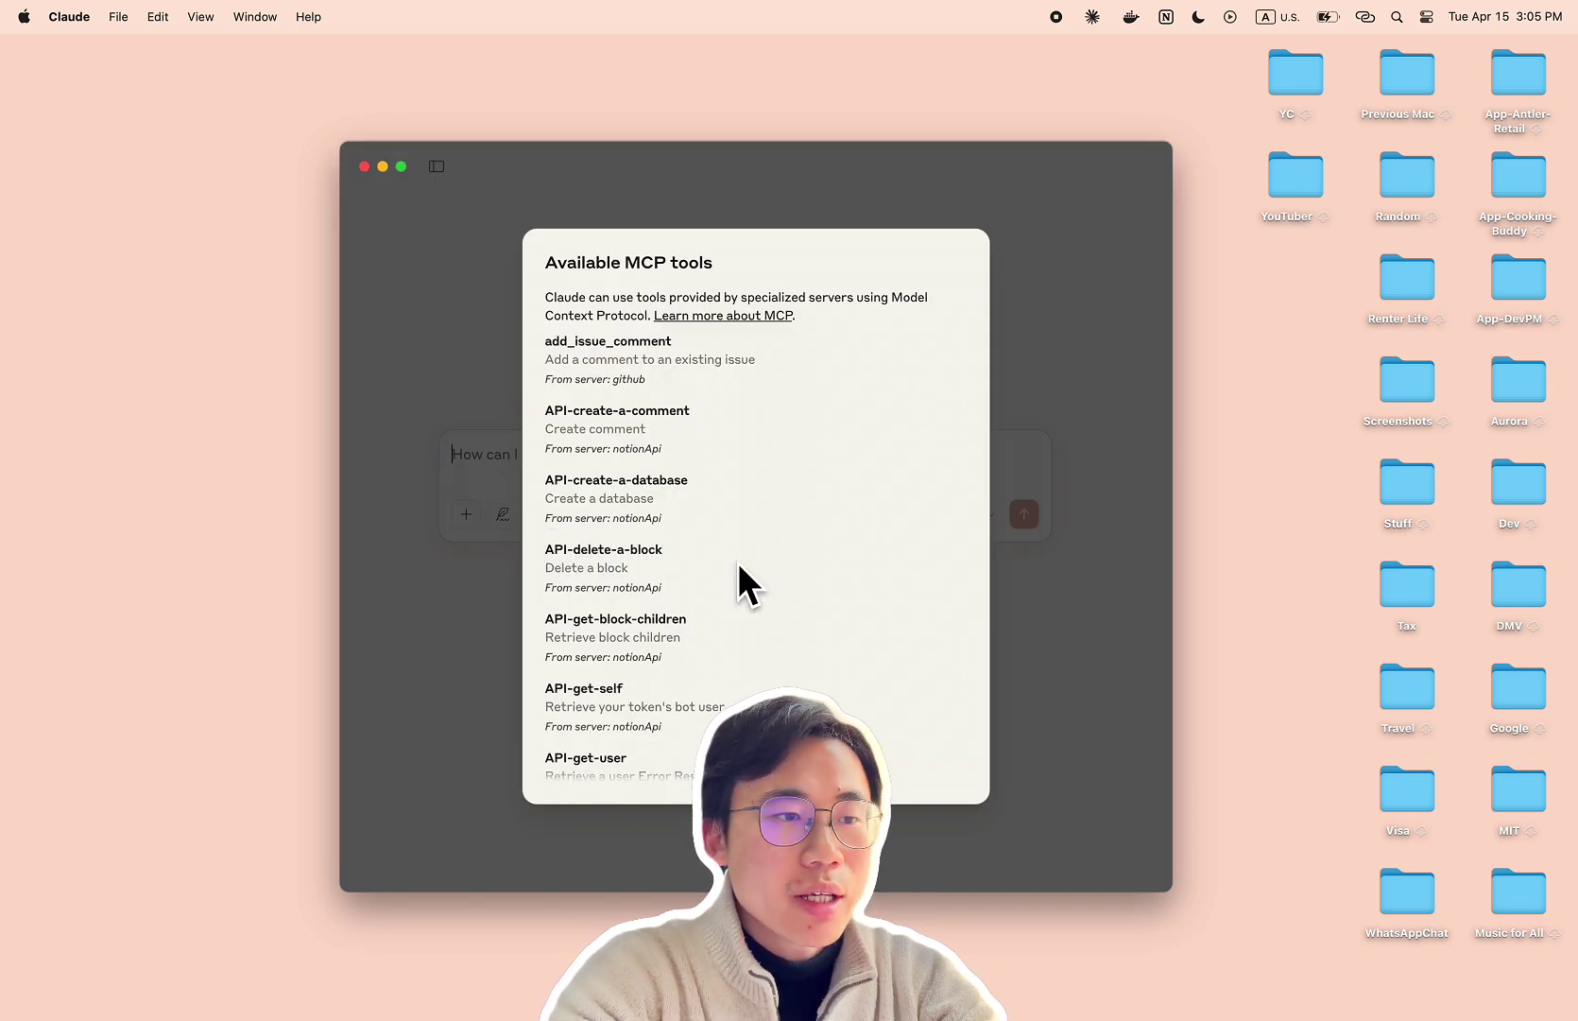
key(super+f)
text(notion)
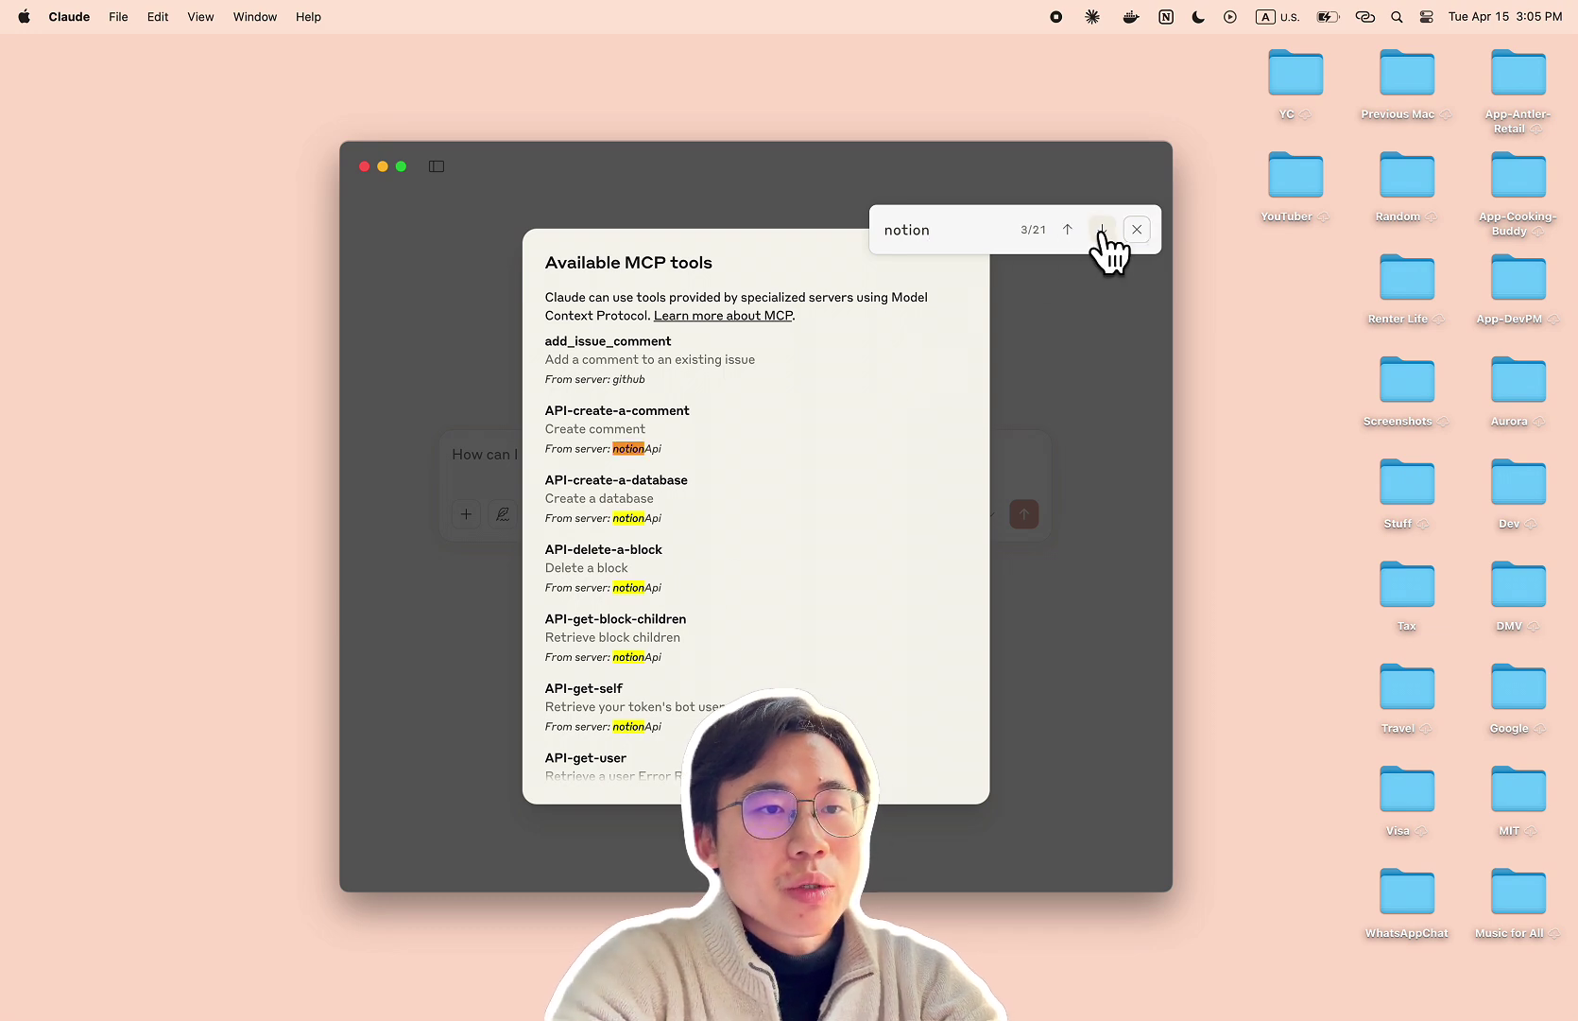
click(1102, 230)
click(1102, 230)
click(1102, 229)
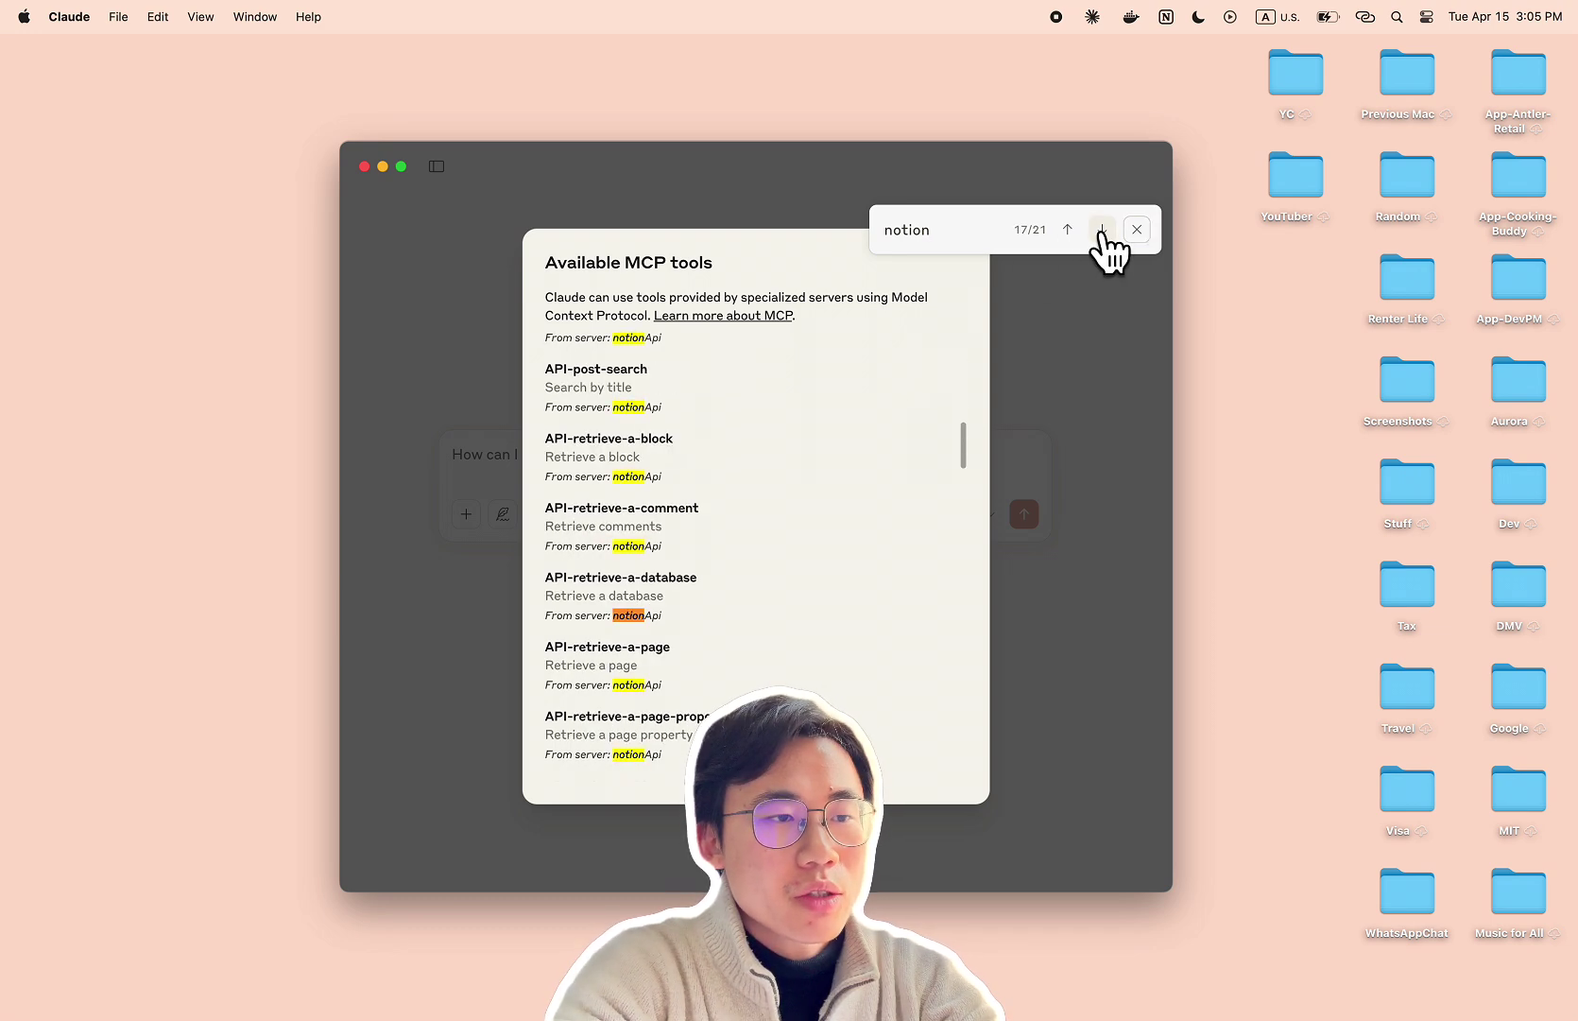
click(1102, 230)
click(1102, 230)
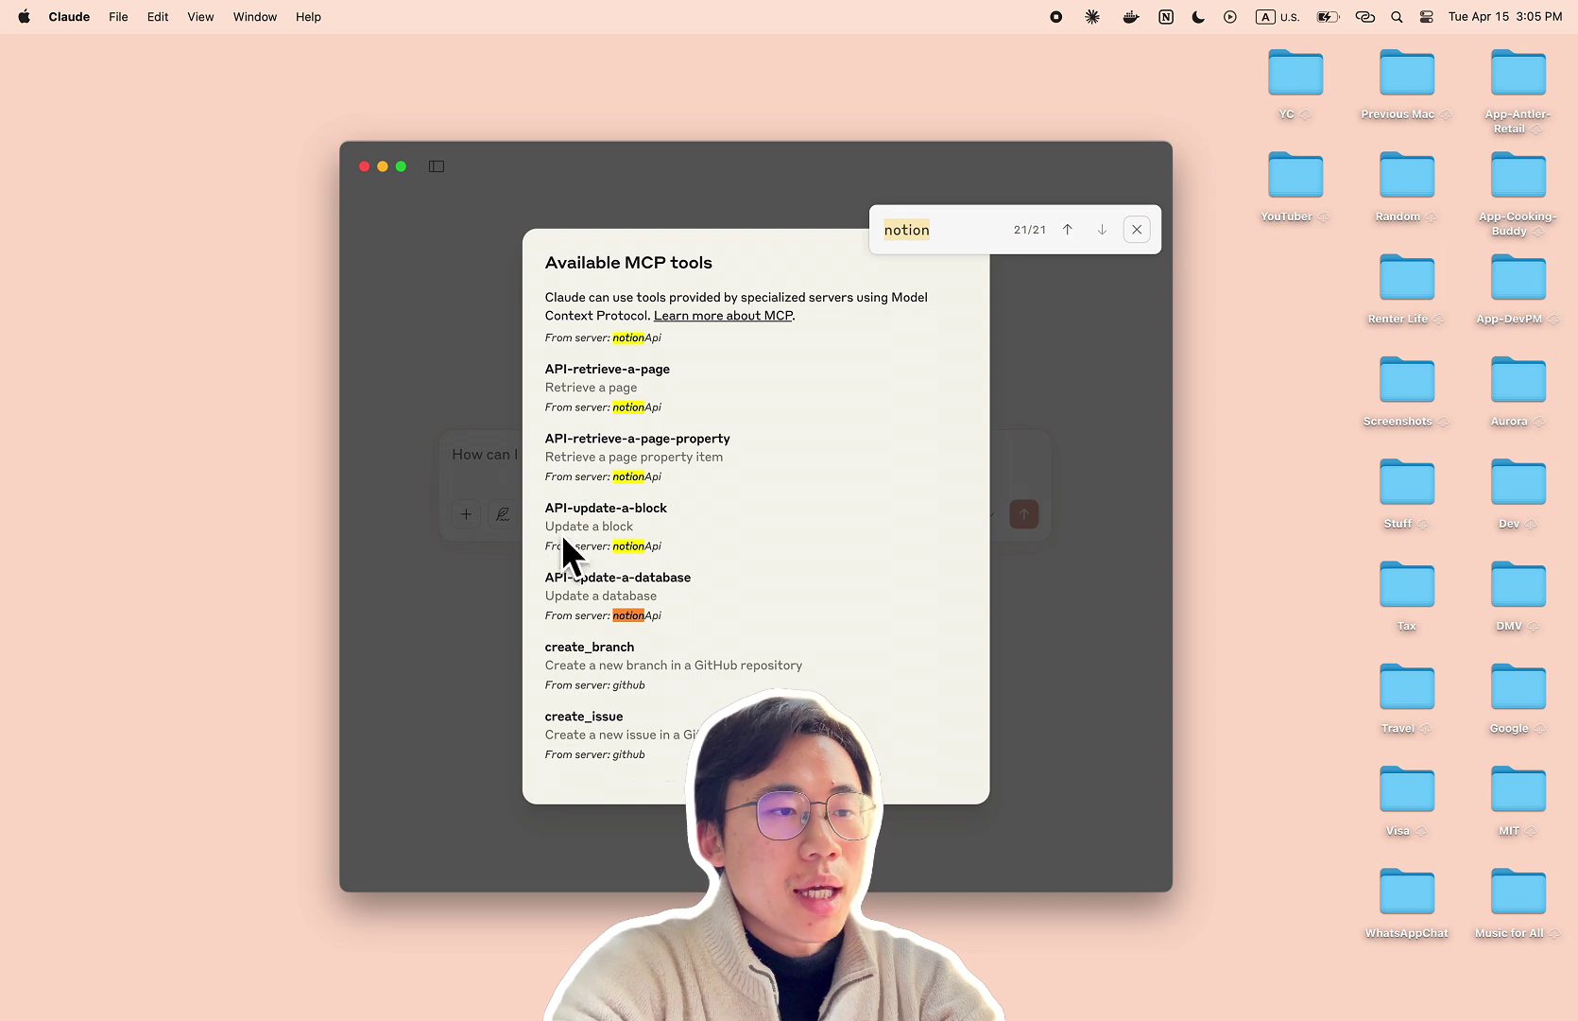
Step: Highlight the API-update-a-block and API-update-a-database entries, and close the tools list and the text search
drag(546, 526, 681, 605)
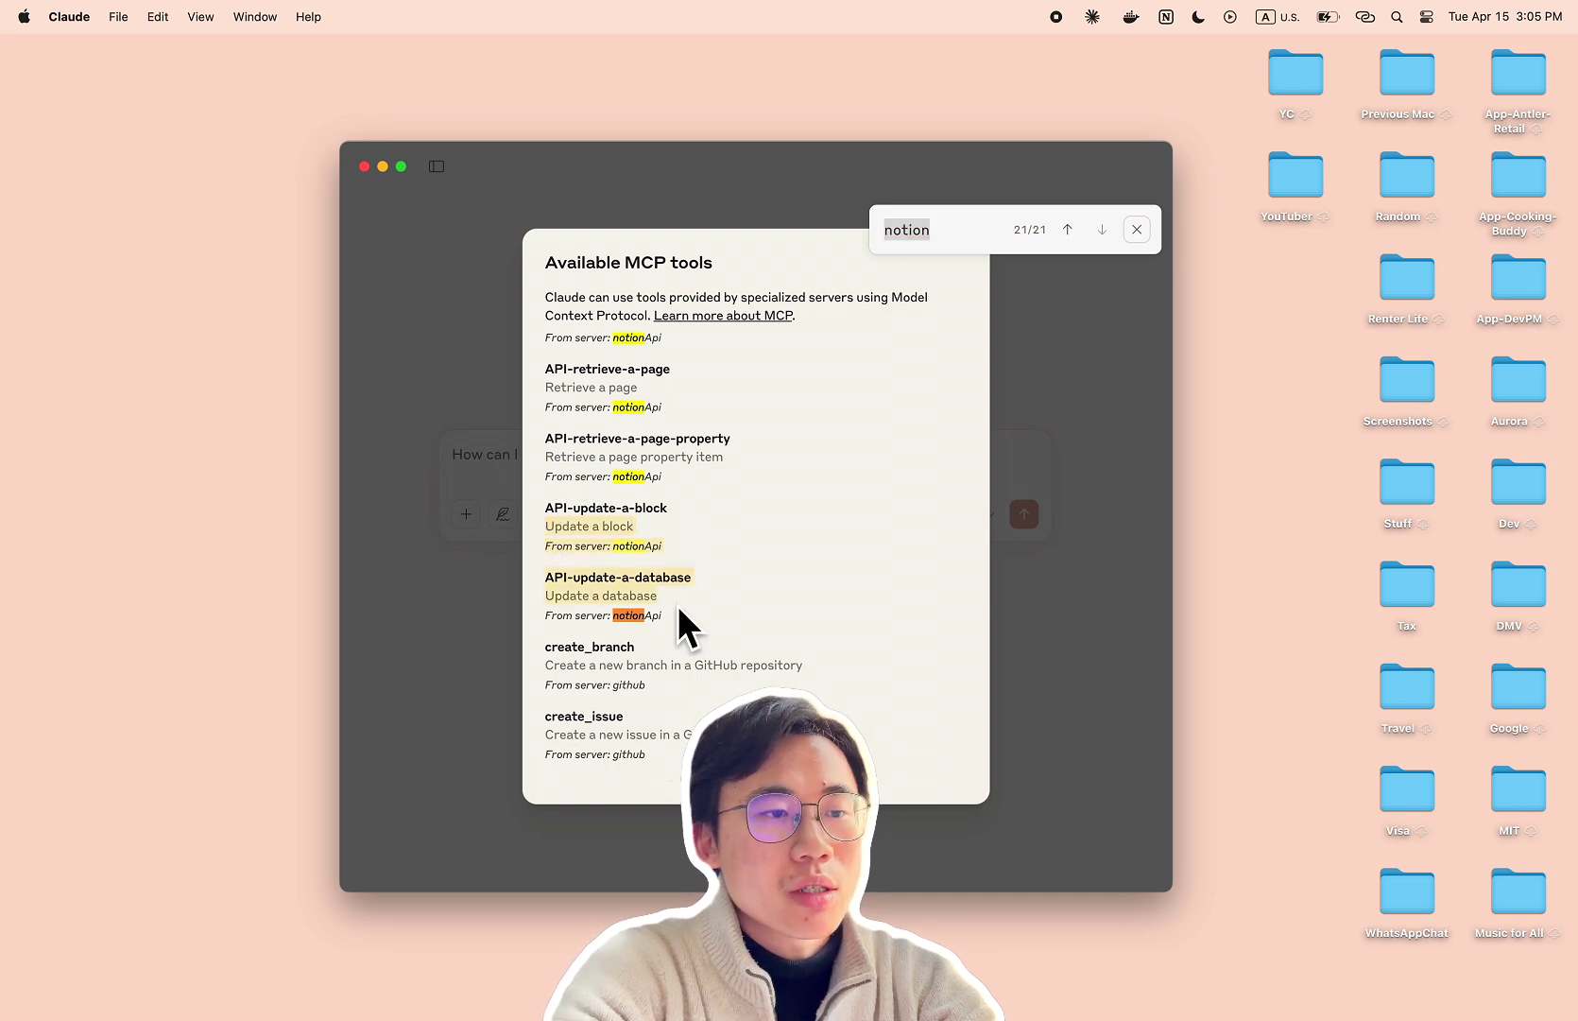
click(678, 607)
click(1048, 678)
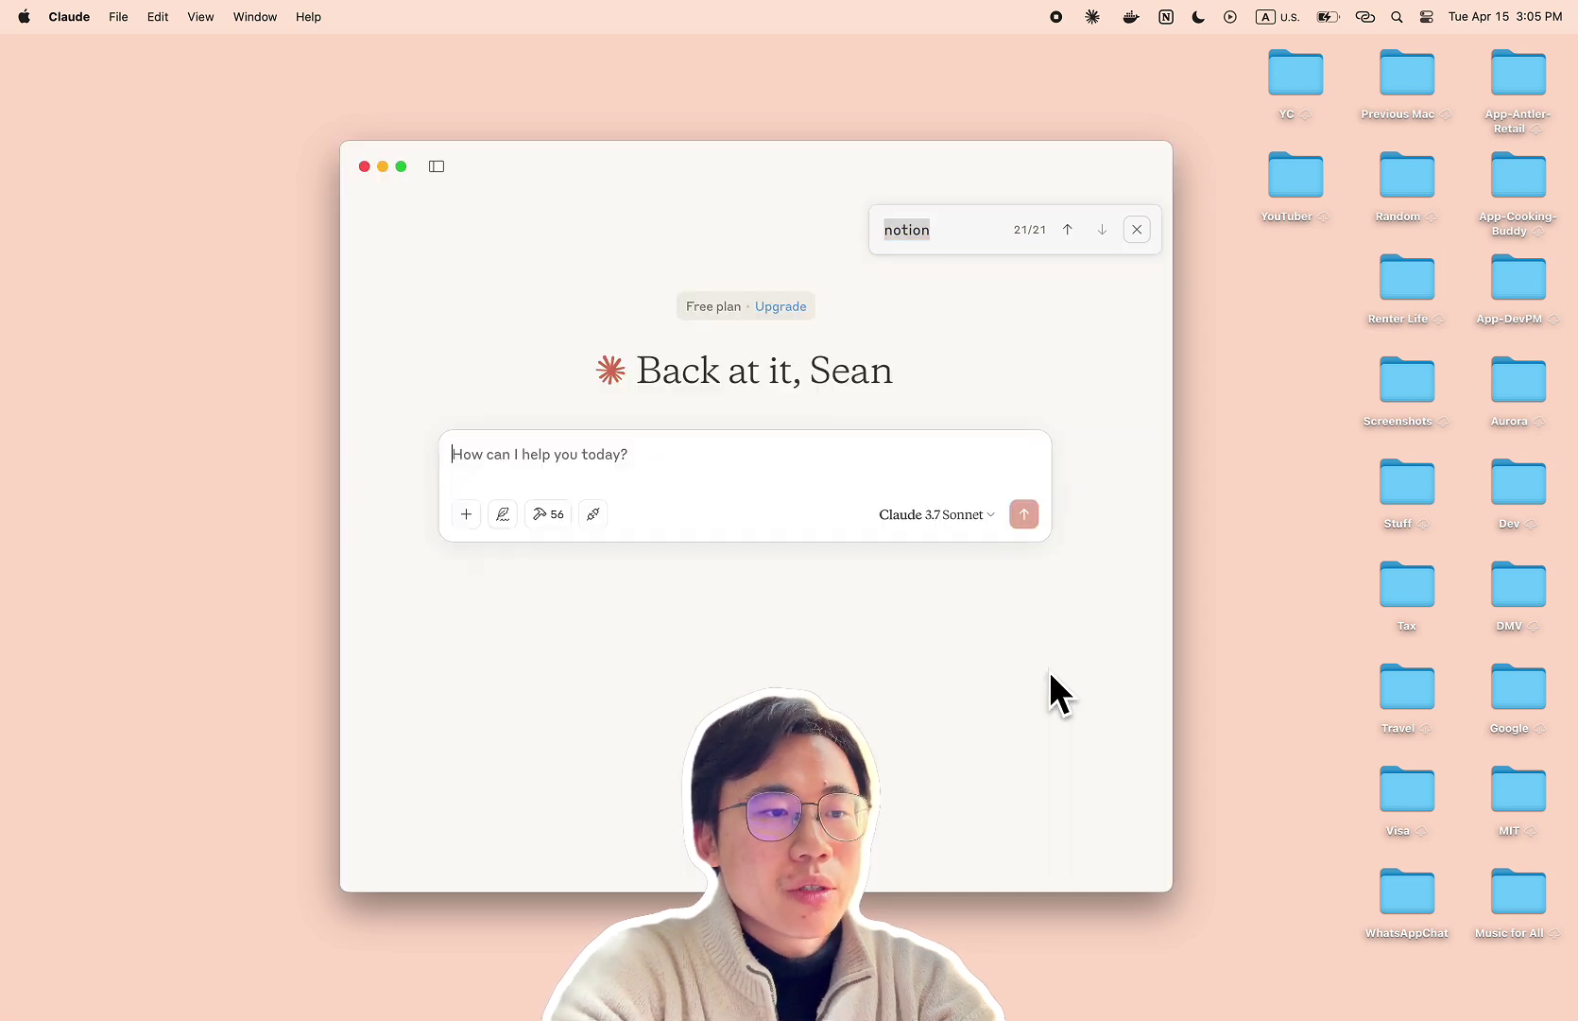
click(1135, 231)
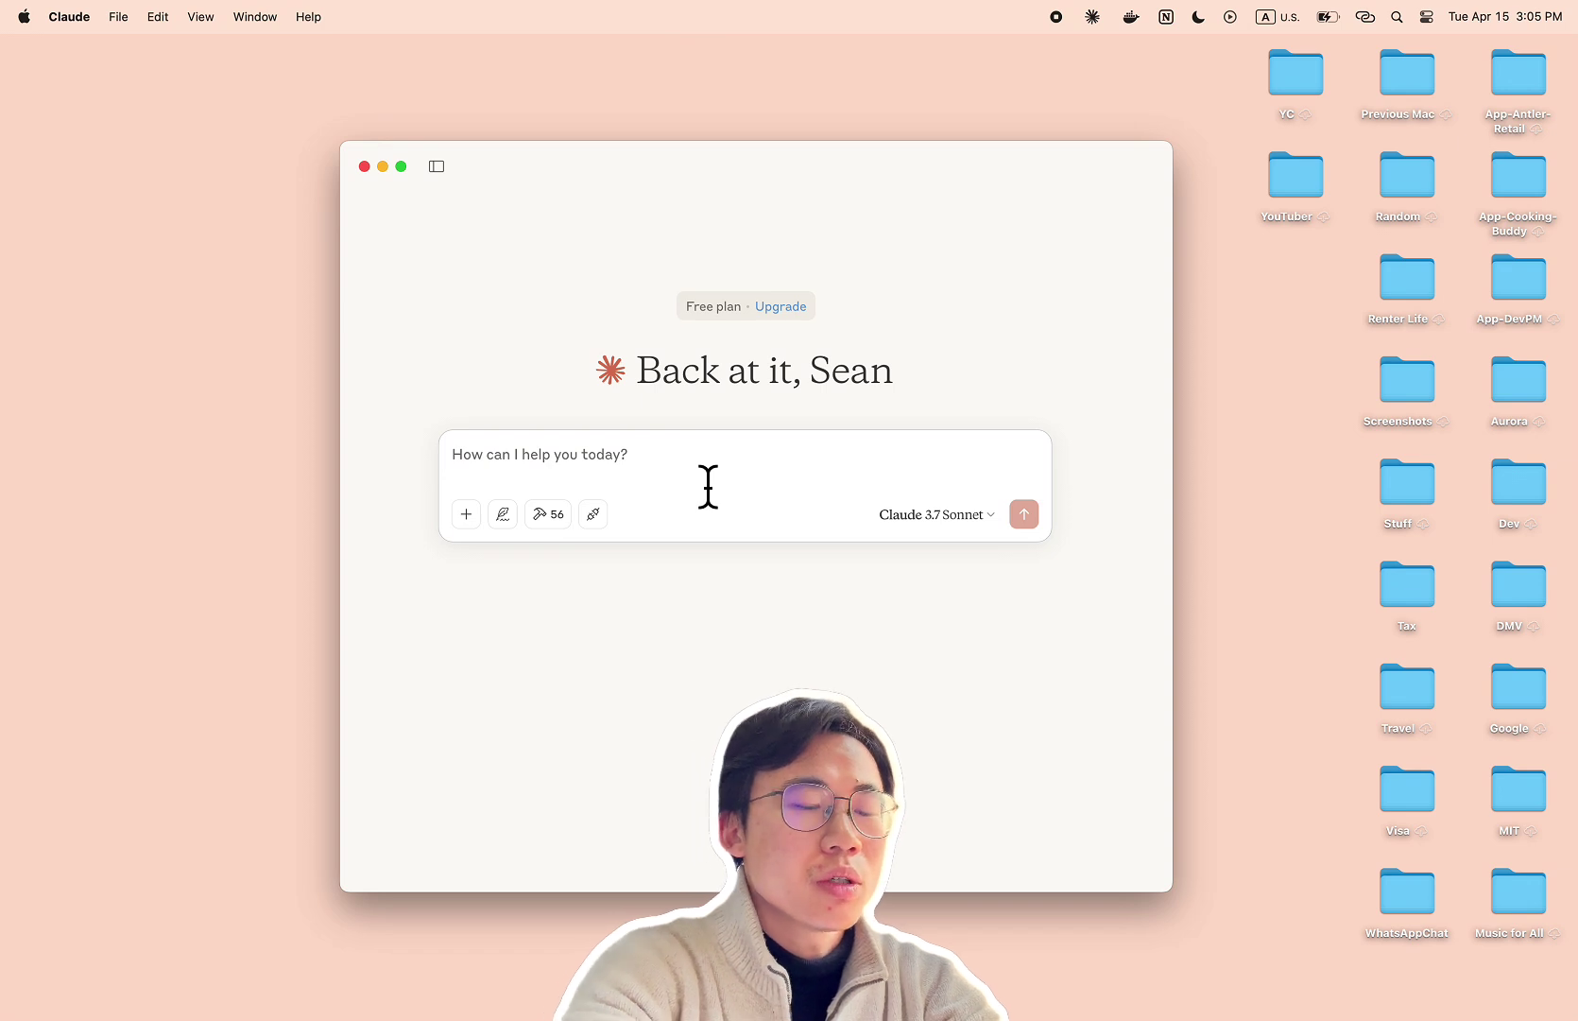
Step: Ask "what is on my notion?" and allow the API-post-search, API-retrieve-a-page and API-get-block-children tools from notionApi for this chat
text(what is on)
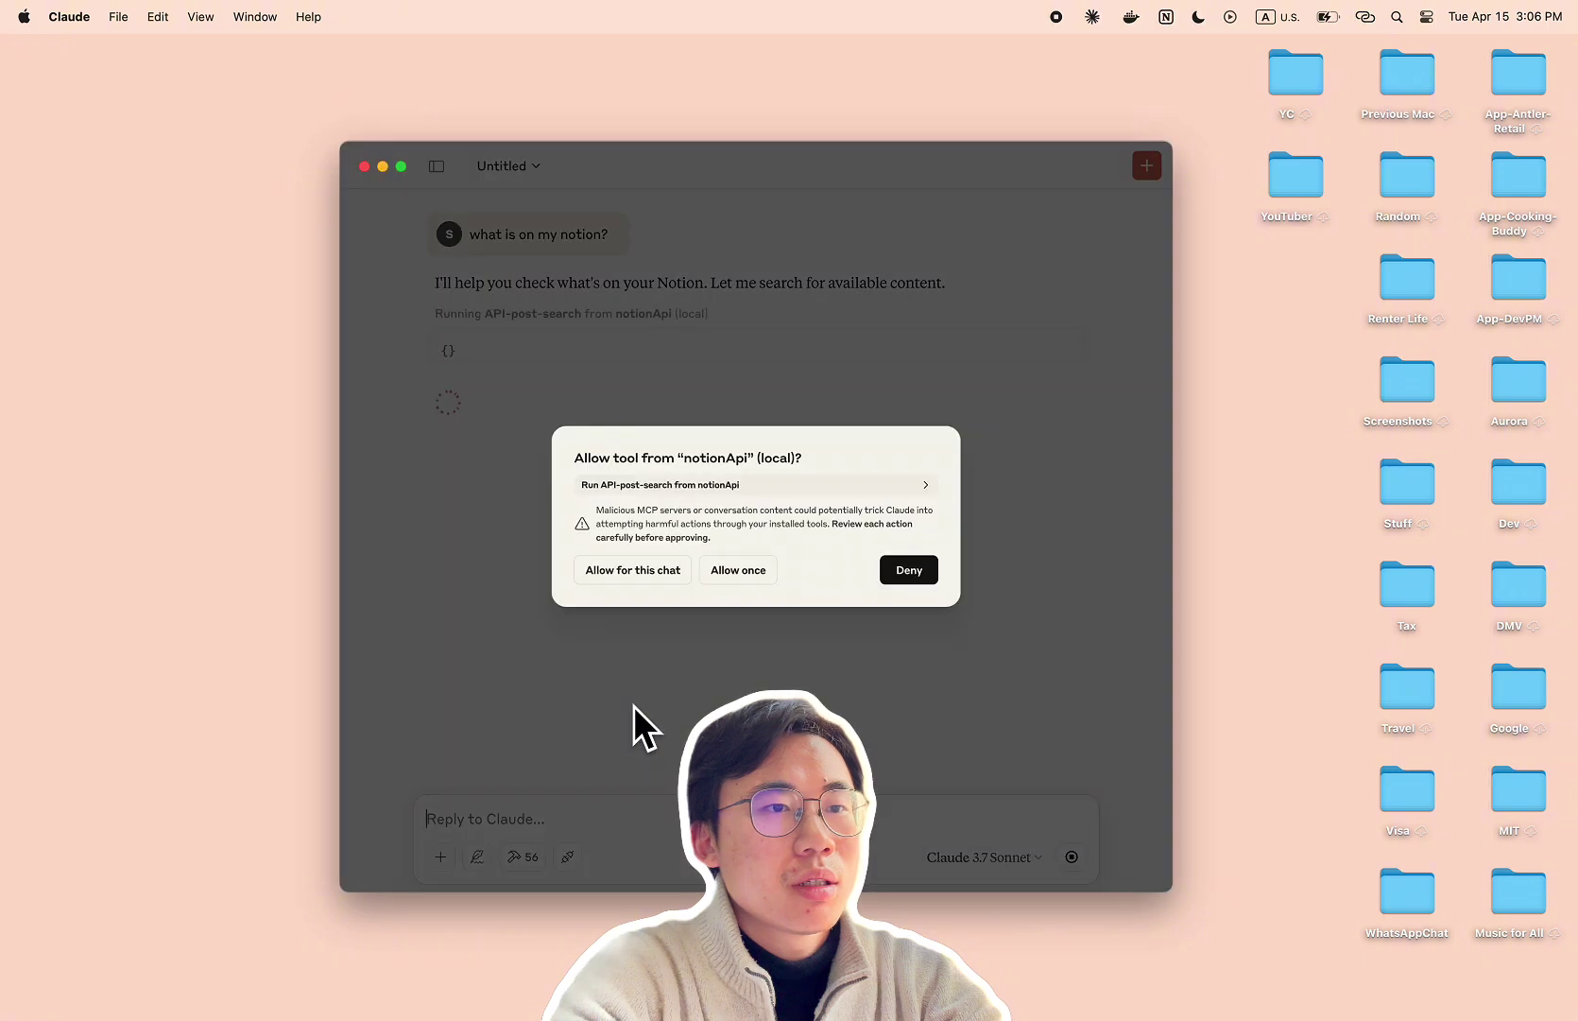
click(632, 570)
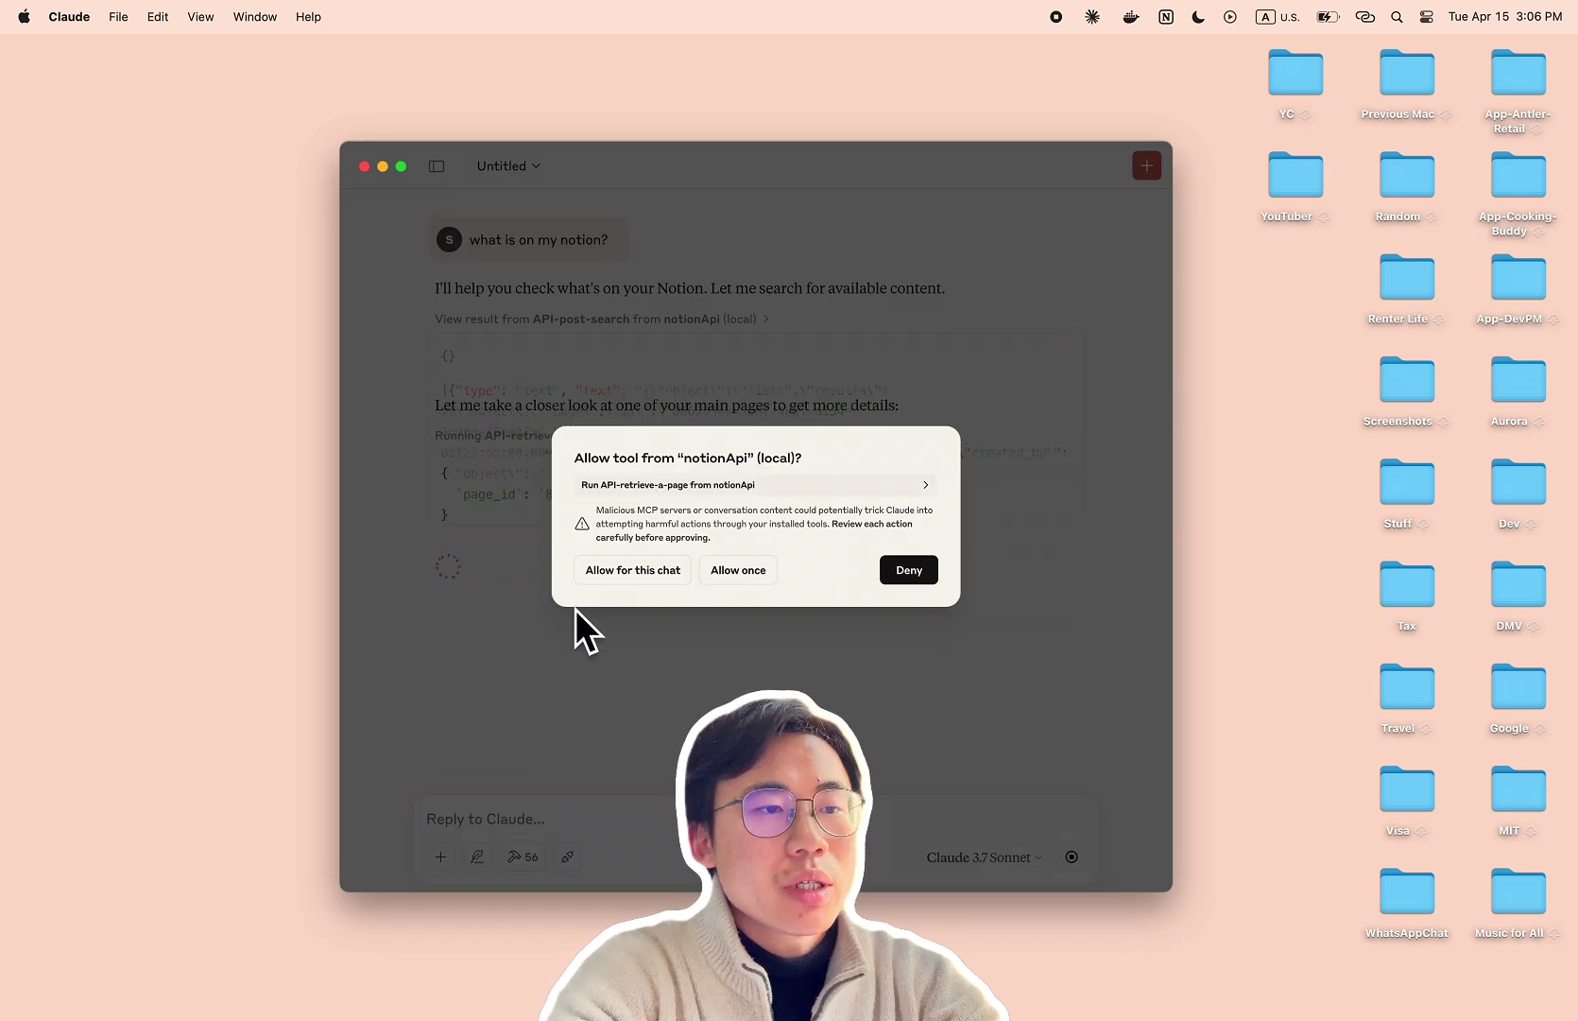
click(632, 570)
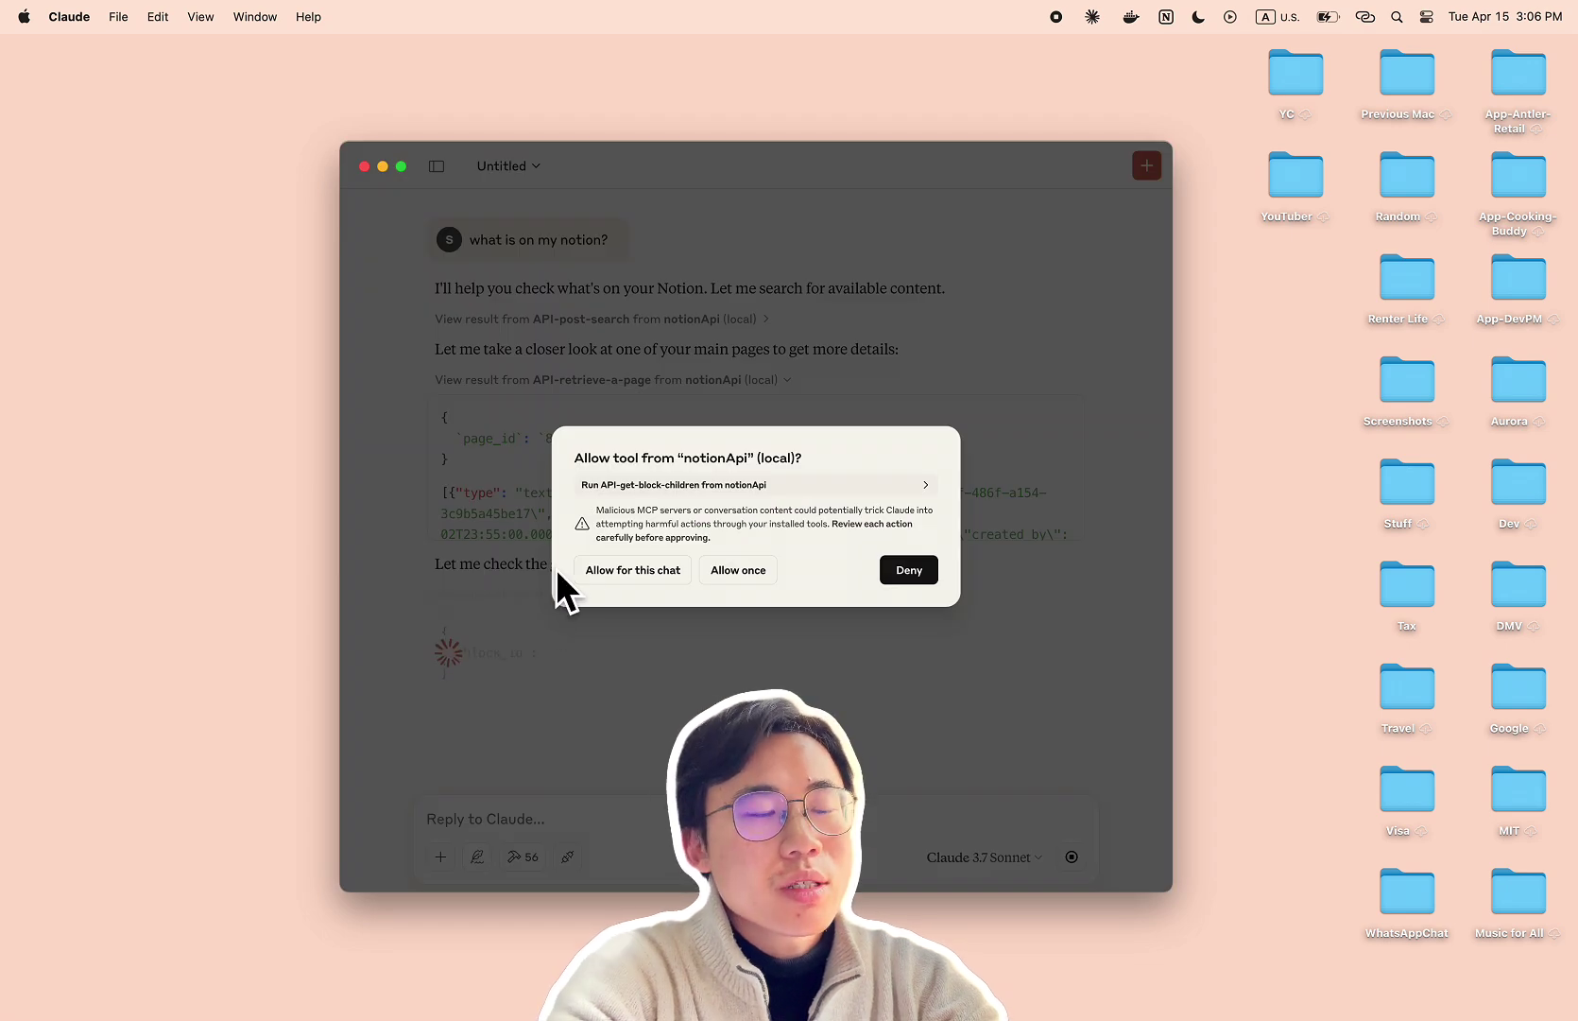
click(624, 570)
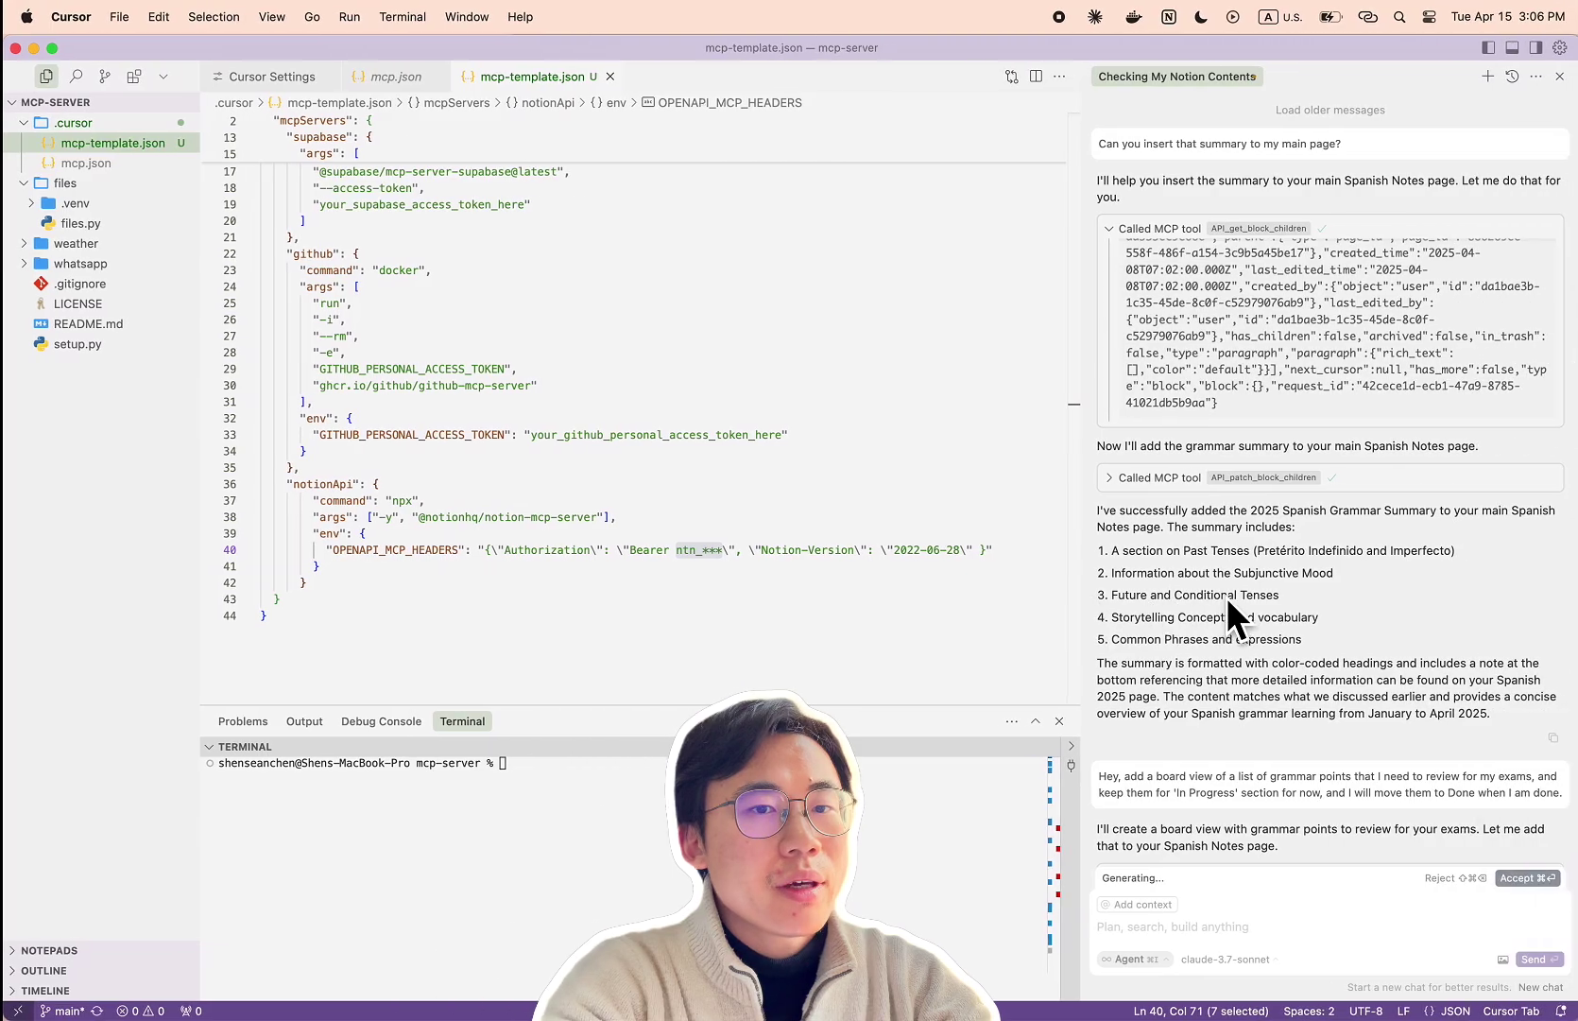
Step: Switch from Cursor to Chrome and show the notion-mcp-server repository page on GitHub
key(ctrl+Up)
click(1226, 596)
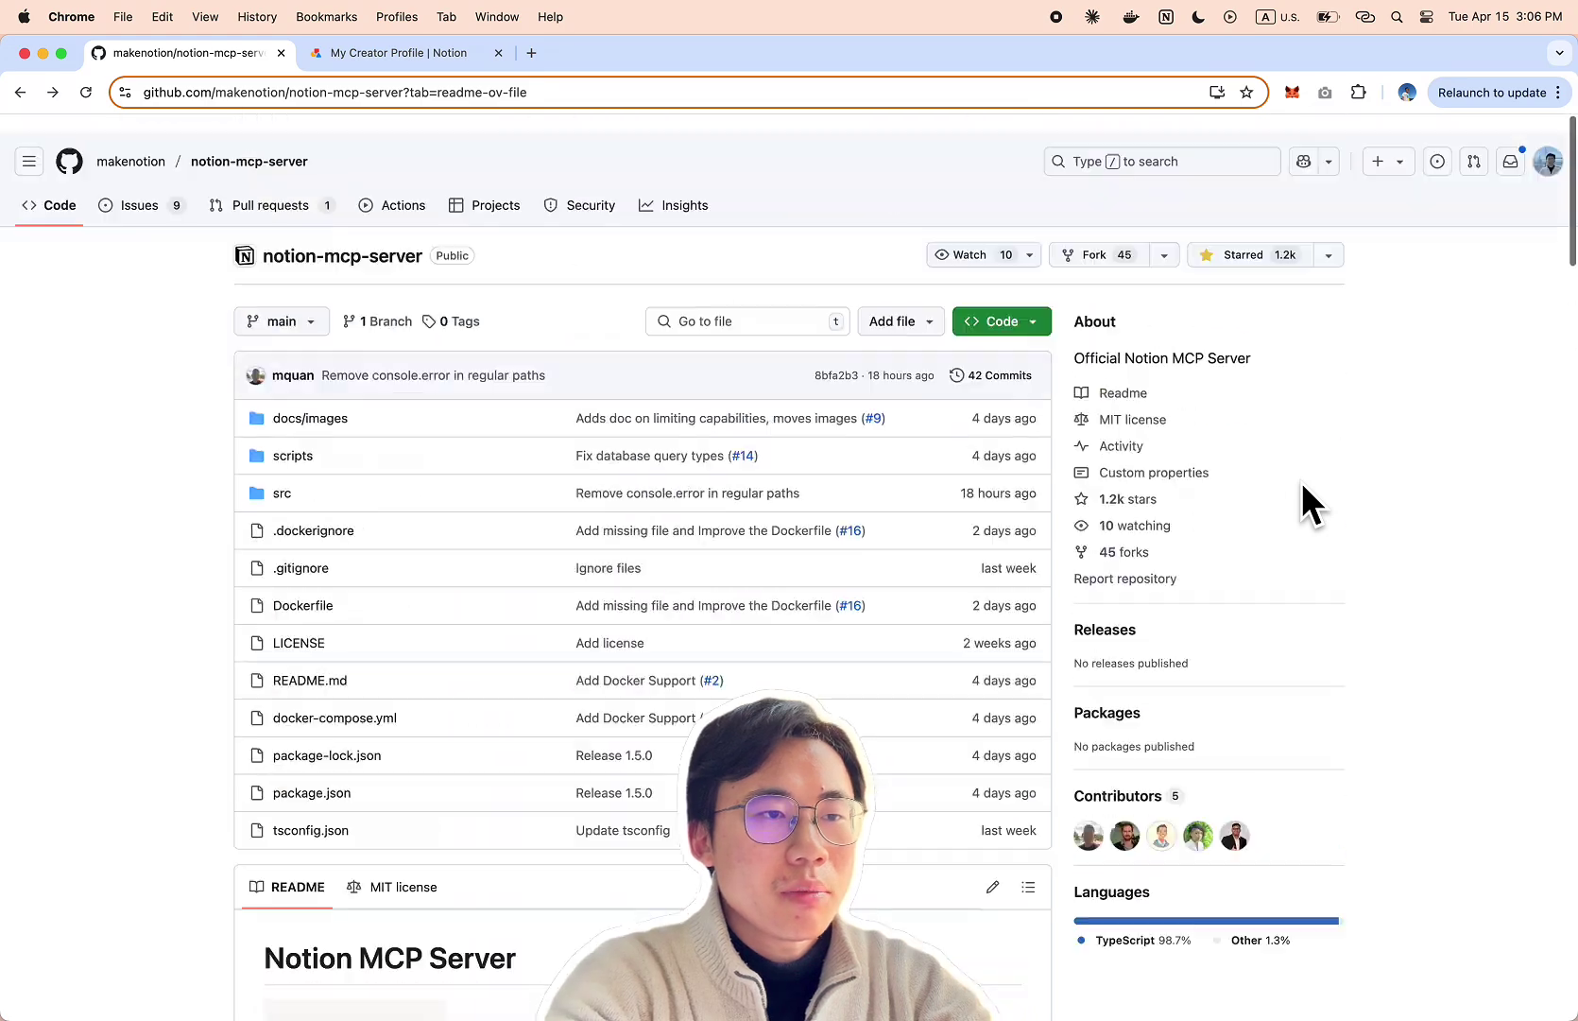
scroll(1302, 486, down, 1)
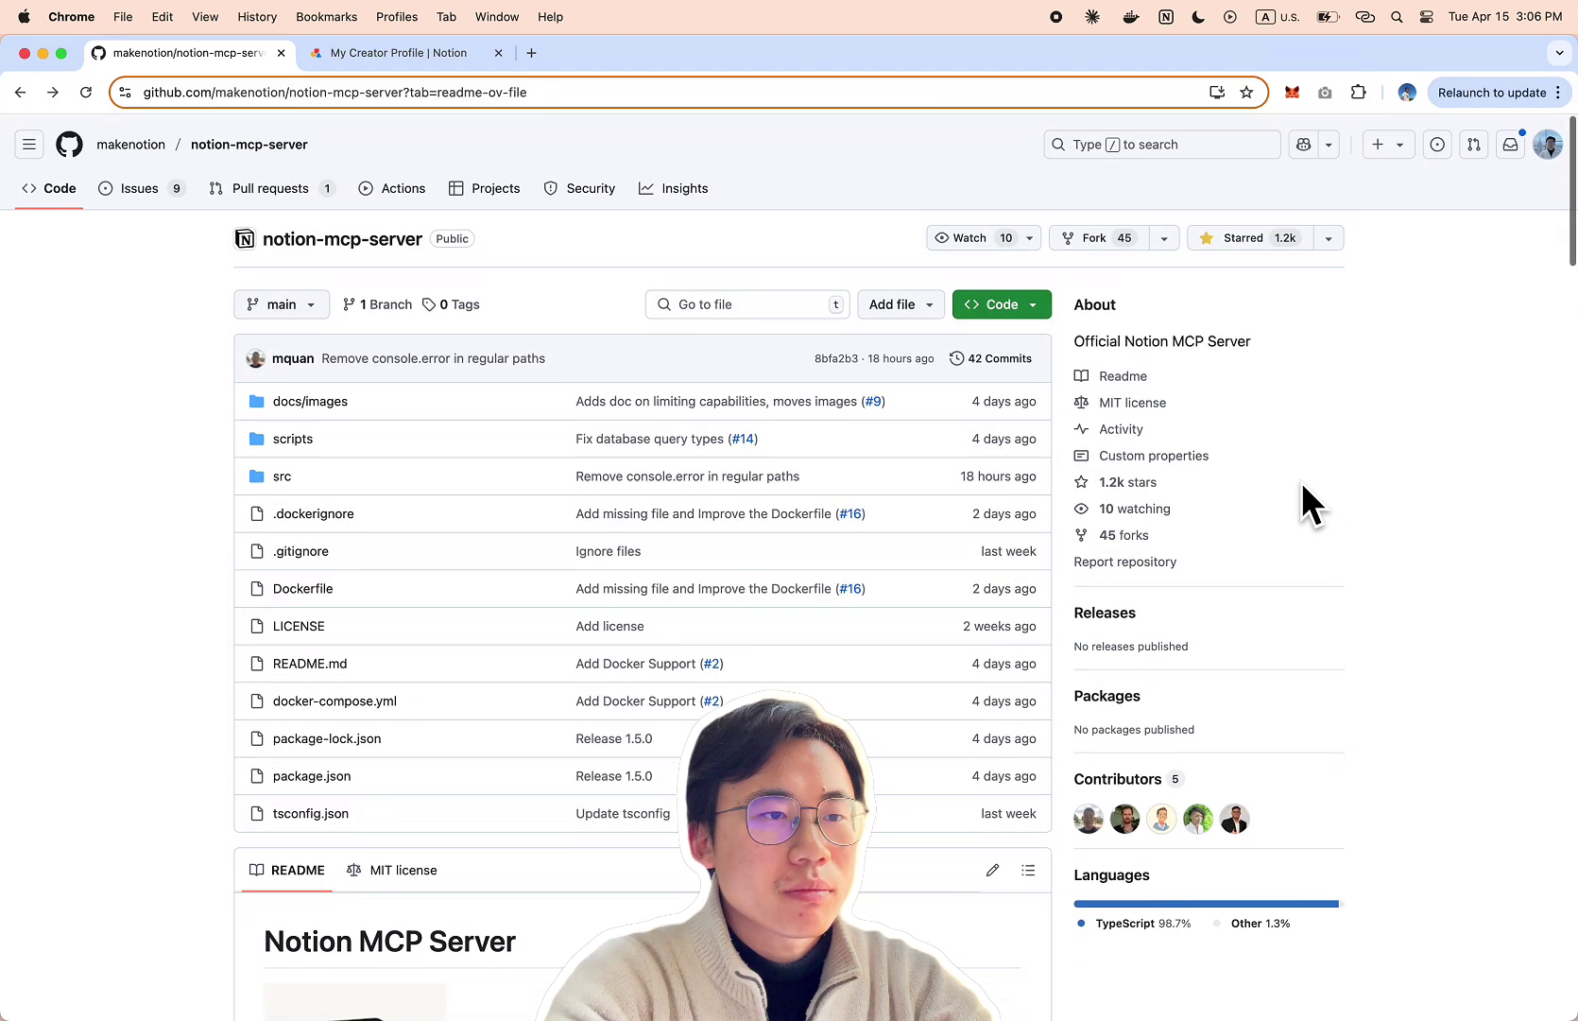